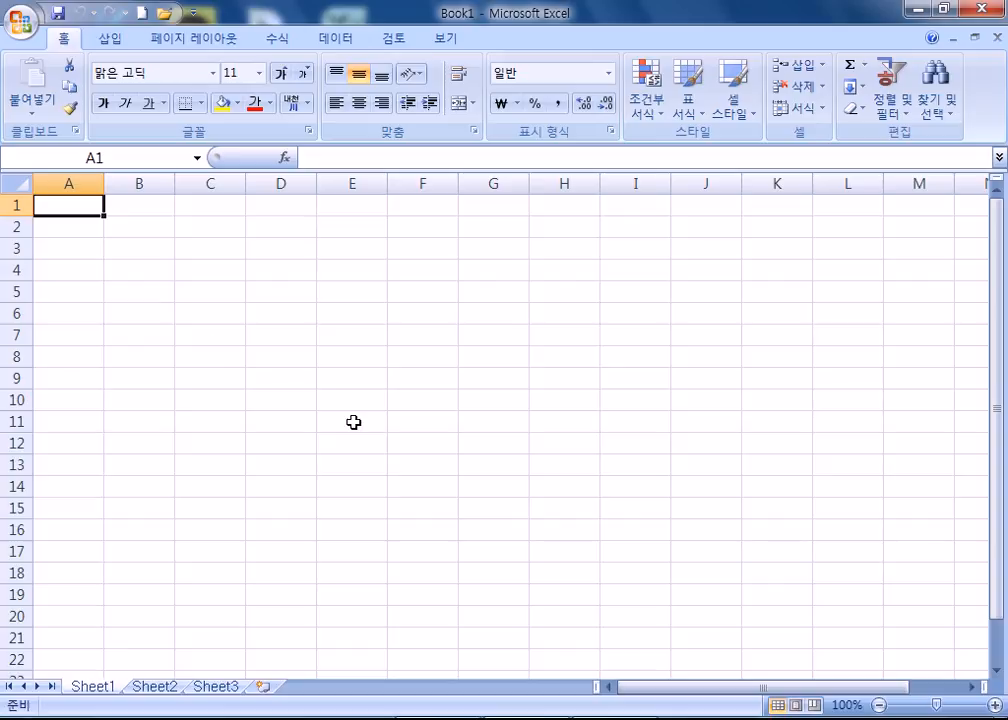
# Step: Open the workbook 섹션06문제.xlsm from the 01 섹션 folder inside 길벗컴활2급
pyautogui.click(20, 27)
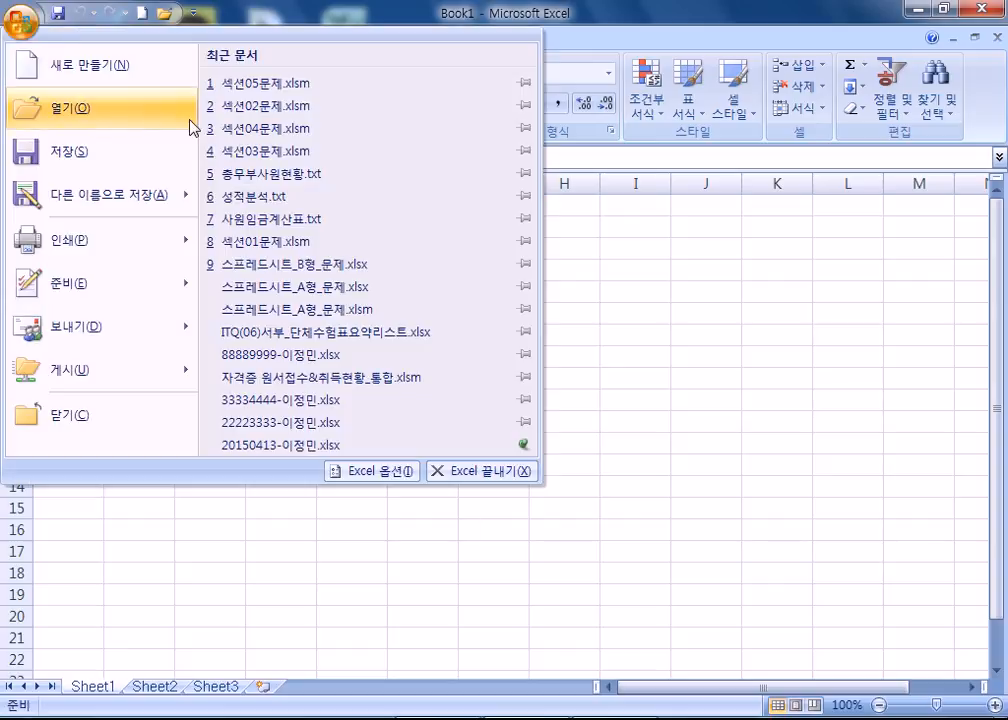
pyautogui.press('Escape')
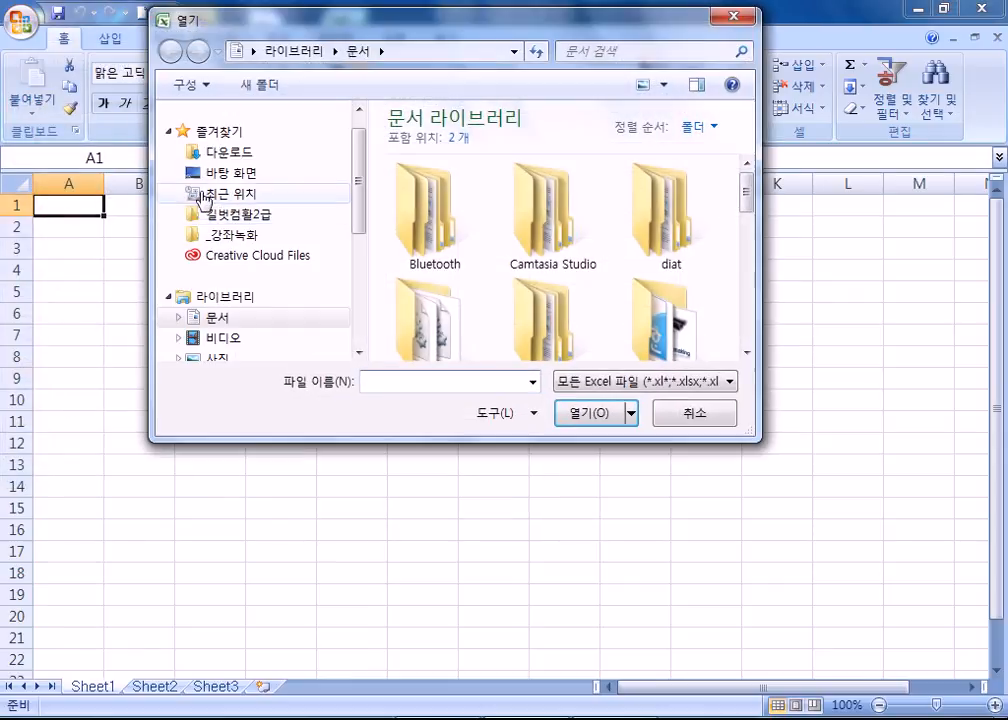
pyautogui.click(222, 234)
pyautogui.click(224, 215)
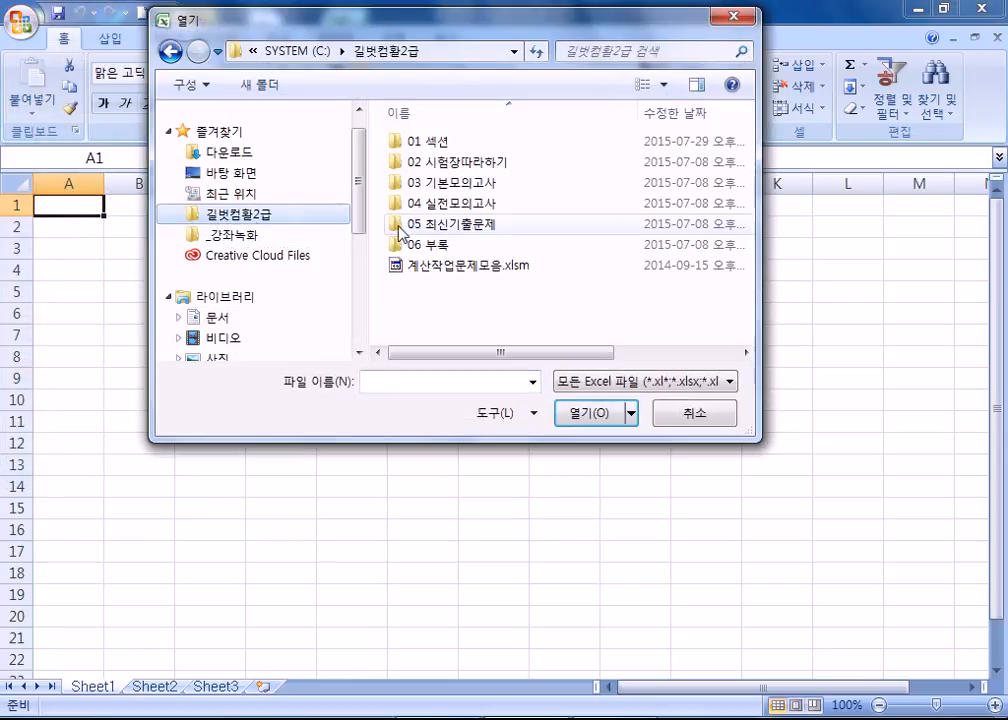
pyautogui.doubleClick(421, 140)
pyautogui.scroll(-2, 478, 283)
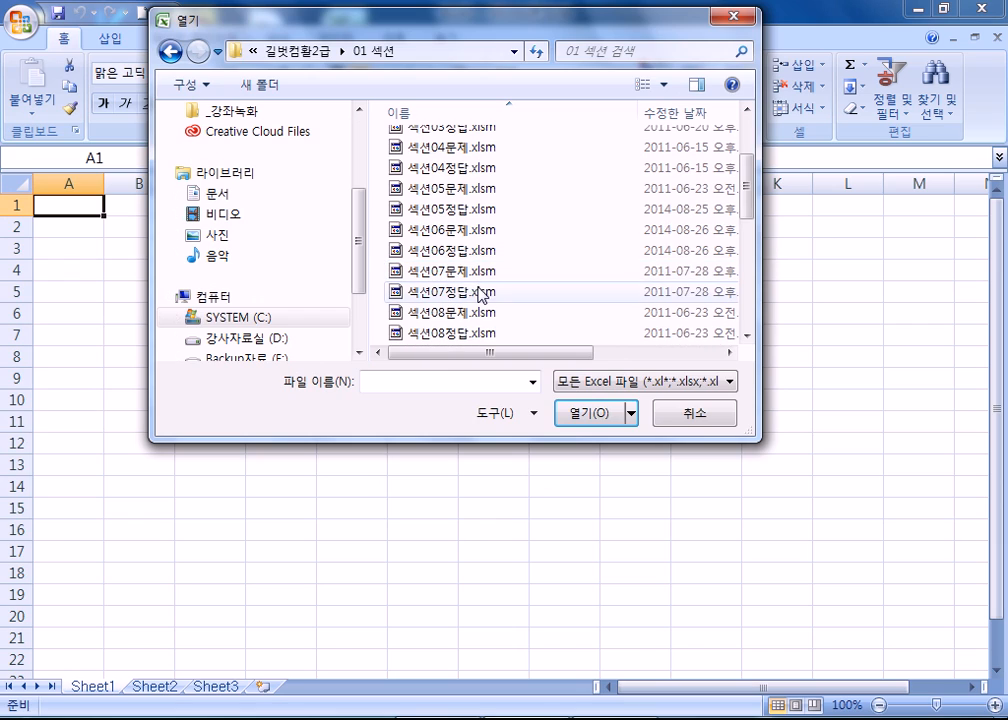
pyautogui.doubleClick(452, 184)
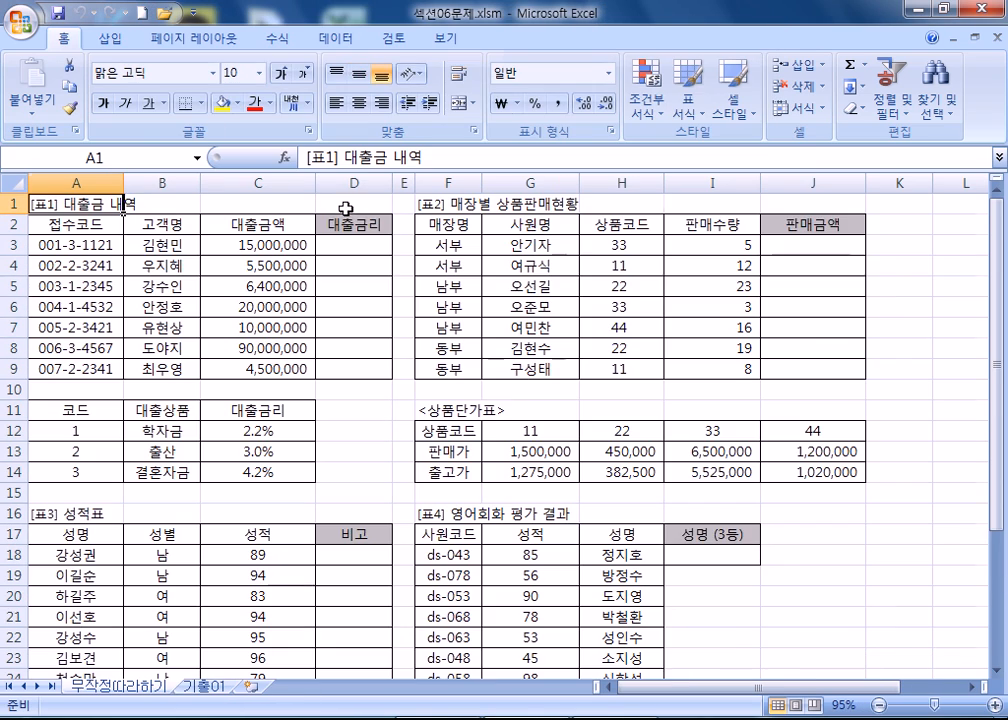
# Step: Collapse the ribbon and enlarge the worksheet to 145% zoom
pyautogui.doubleClick(63, 38)
pyautogui.scroll(5, 105, 160)
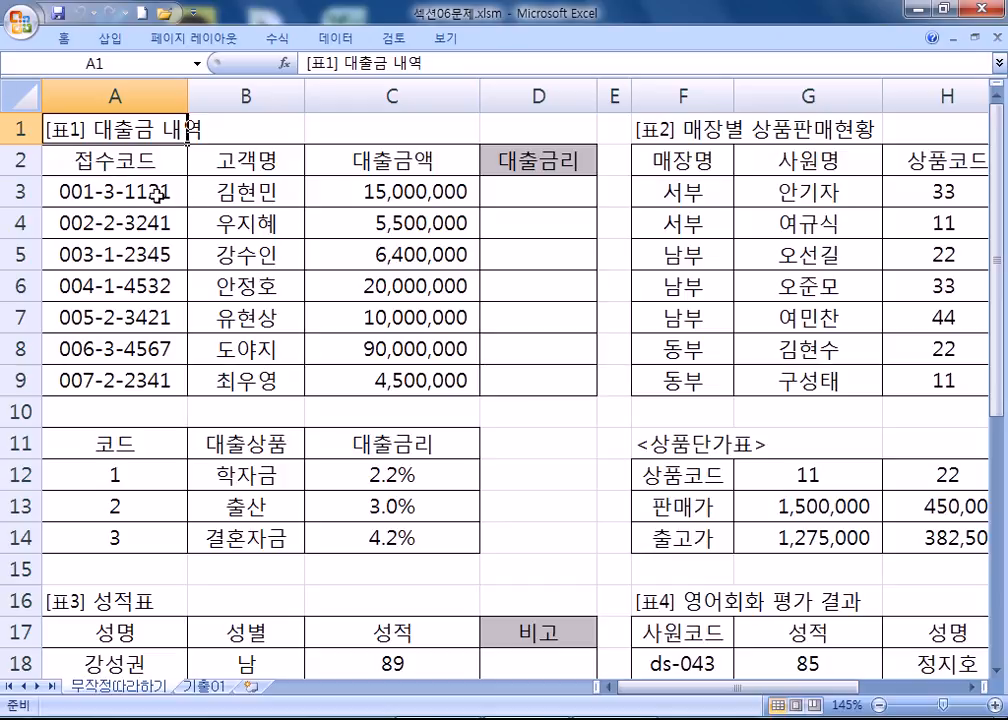
# Step: Examine the middle digit of the 접수코드 value in A3 and the code table in A11:C14
pyautogui.click(112, 196)
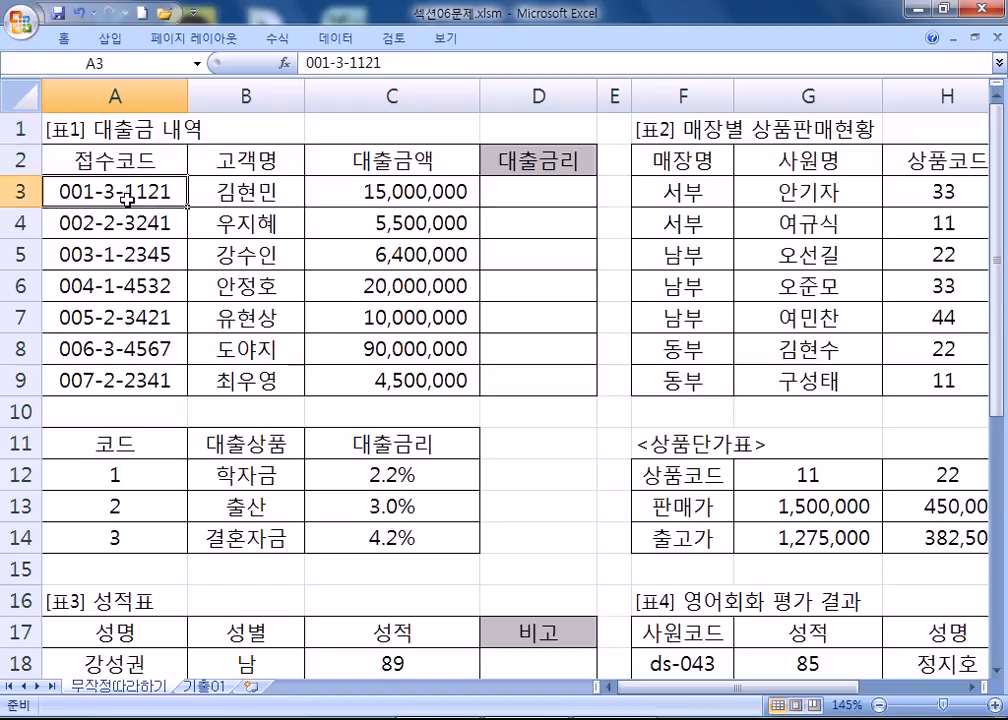
pyautogui.doubleClick(104, 191)
pyautogui.moveTo(98, 191); pyautogui.dragTo(109, 191)
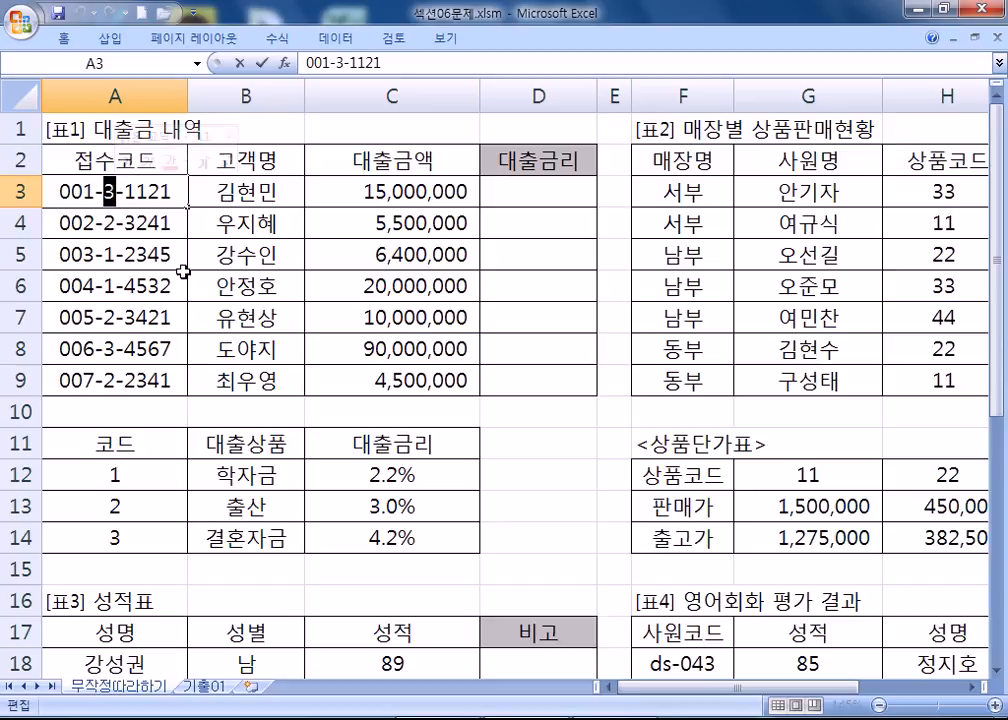
pyautogui.scroll(-1, 174, 414)
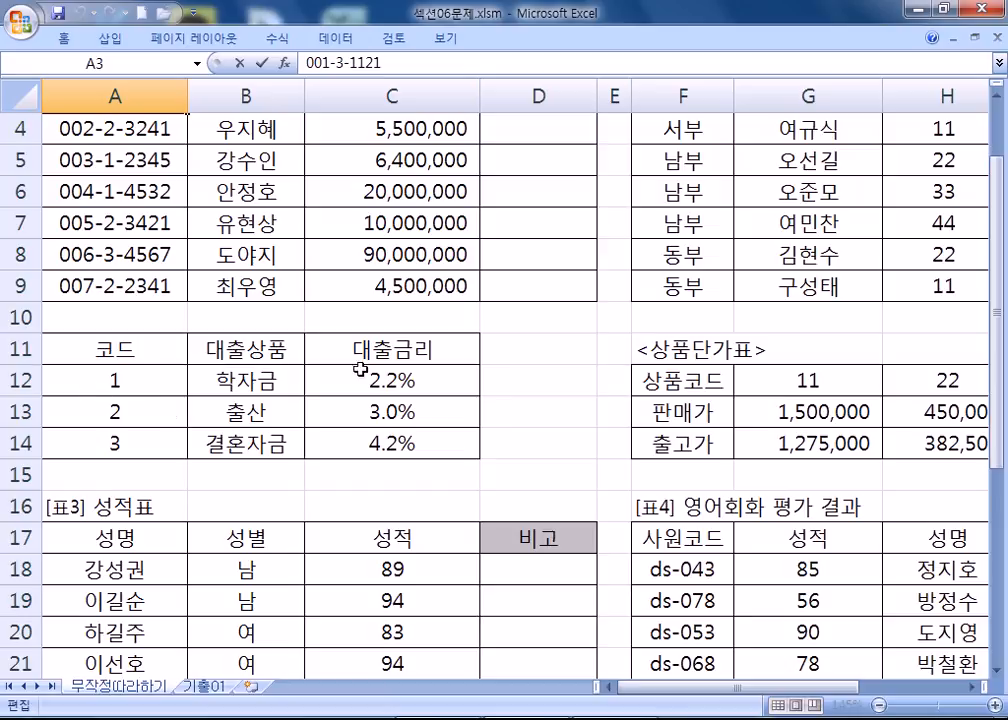
pyautogui.moveTo(137, 382); pyautogui.dragTo(420, 440)
pyautogui.moveTo(95, 344); pyautogui.dragTo(388, 463)
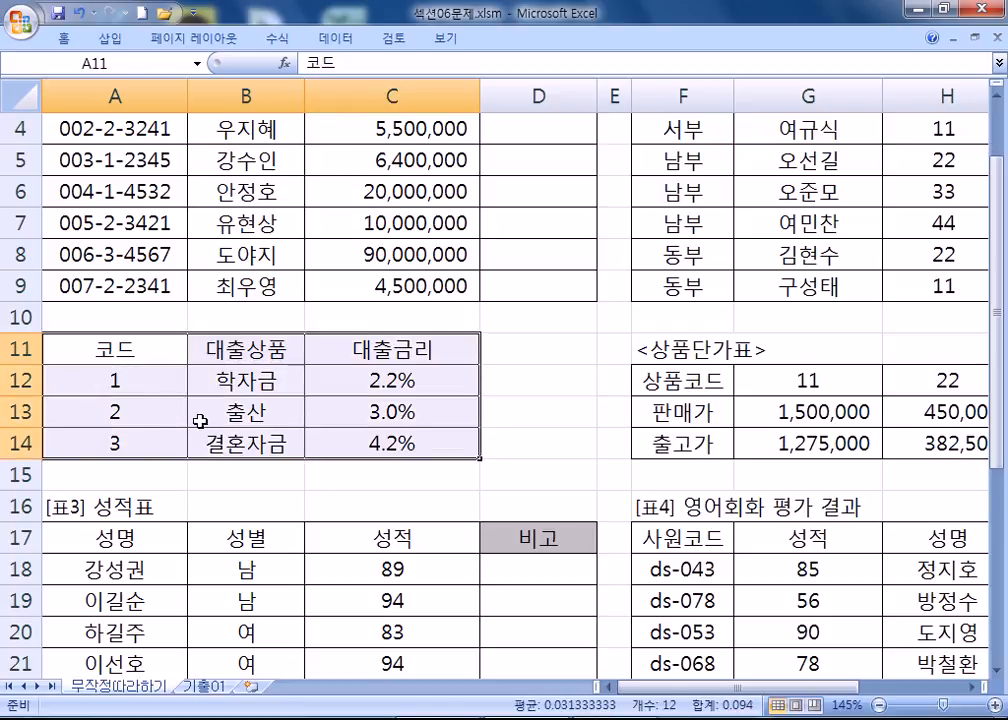
# Step: Fill the code table's data cells A12:C14, without the header row, with yellow
pyautogui.moveTo(65, 349); pyautogui.dragTo(378, 348)
pyautogui.moveTo(100, 380); pyautogui.dragTo(388, 448)
pyautogui.rightClick(162, 383)
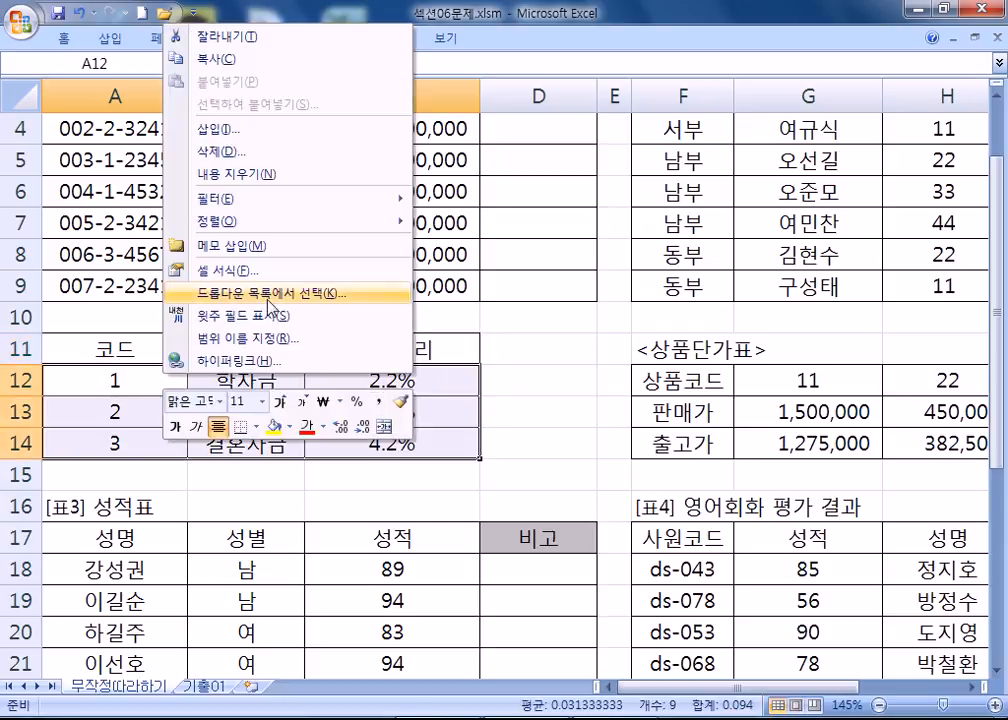
pyautogui.click(268, 427)
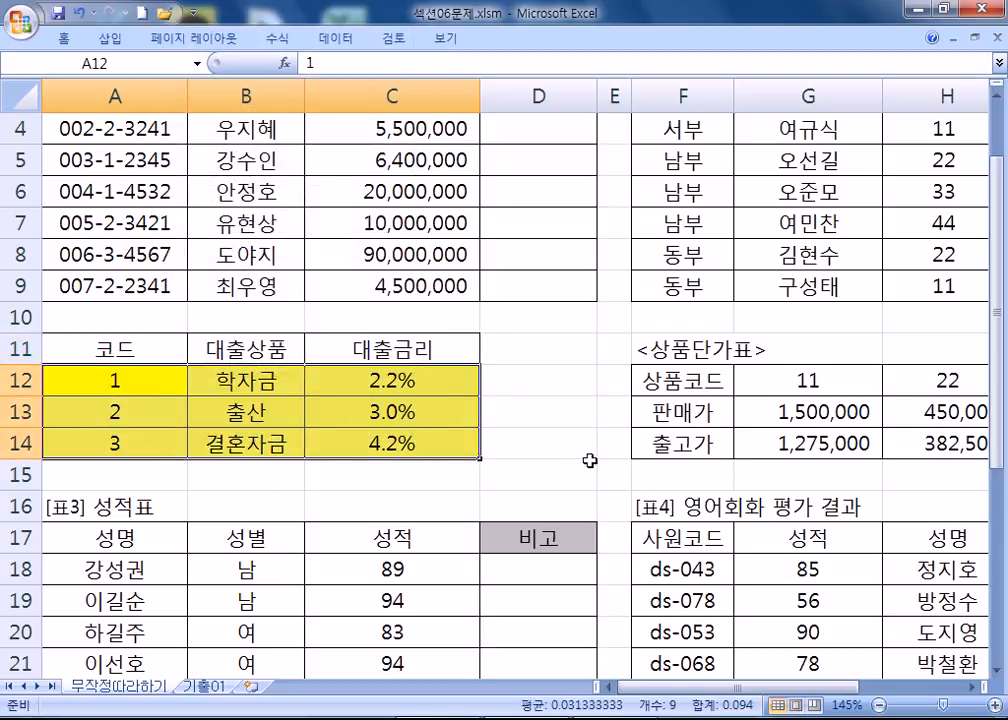
pyautogui.click(556, 468)
# Step: Compare the middle digit of the code in A3 with the codes and loan products in A12:C14
pyautogui.moveTo(115, 386); pyautogui.dragTo(400, 442)
pyautogui.scroll(1, 370, 428)
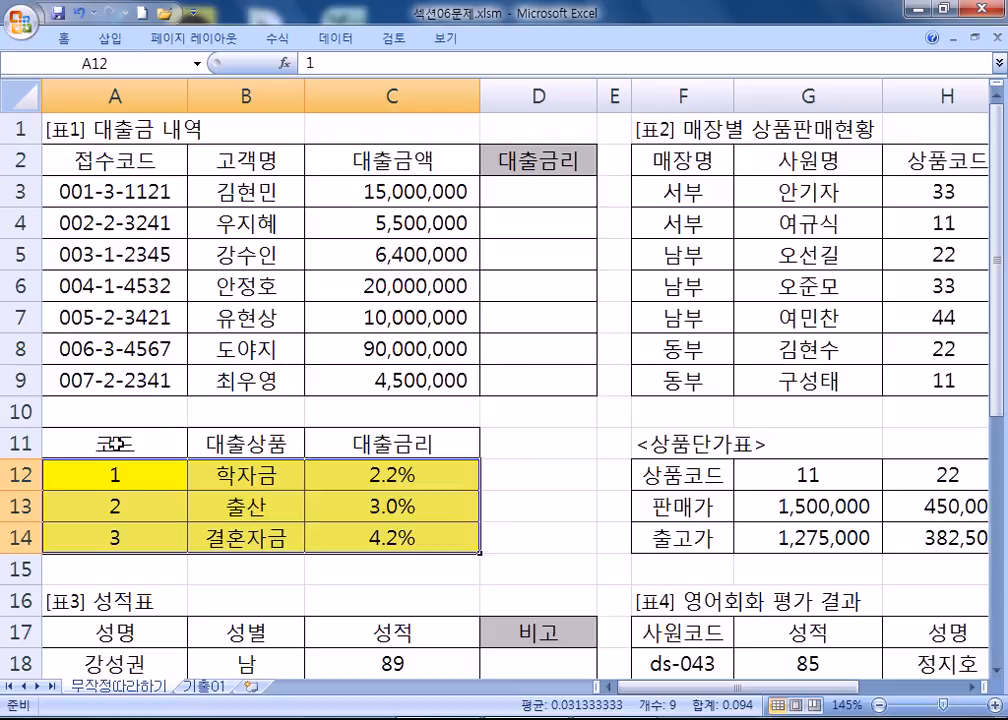
pyautogui.doubleClick(103, 187)
pyautogui.moveTo(104, 189); pyautogui.dragTo(115, 190)
pyautogui.click(231, 481)
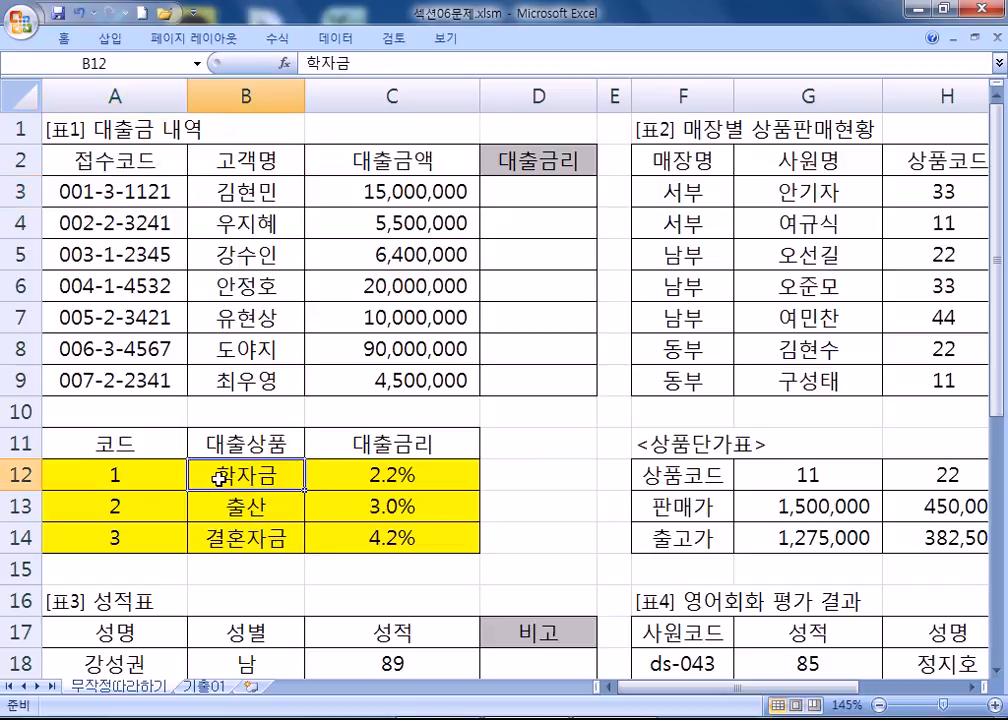
pyautogui.click(222, 546)
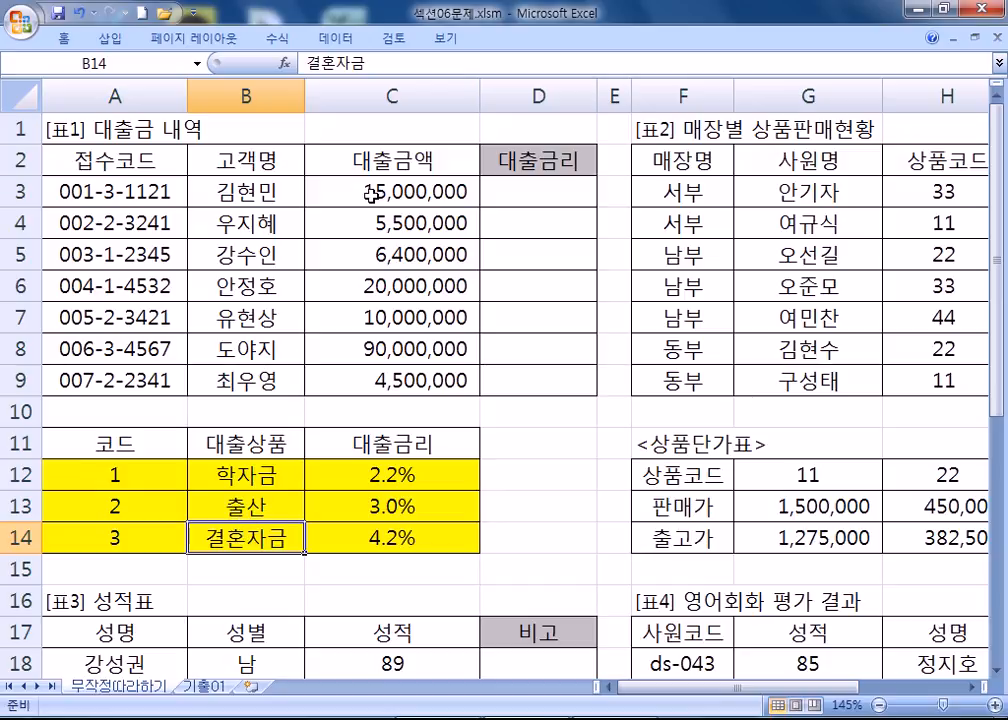
# Step: Compare the empty 대출금리 cell D3 with the rate in C14, and recheck the middle digit of the code in A3
pyautogui.click(532, 184)
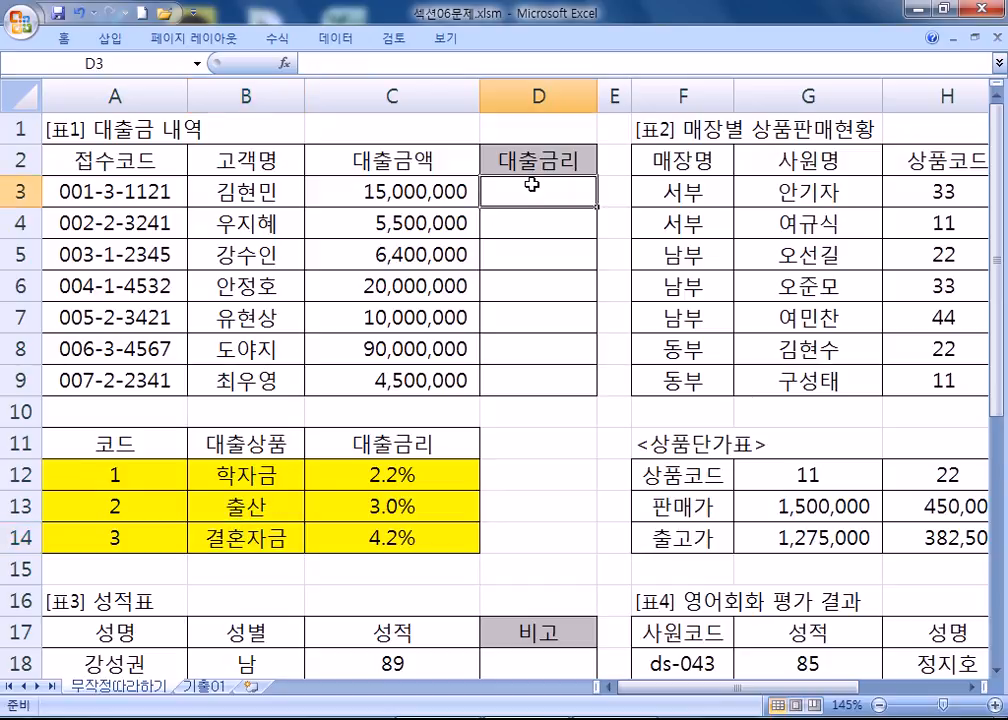
pyautogui.click(400, 536)
pyautogui.click(547, 193)
pyautogui.click(441, 207)
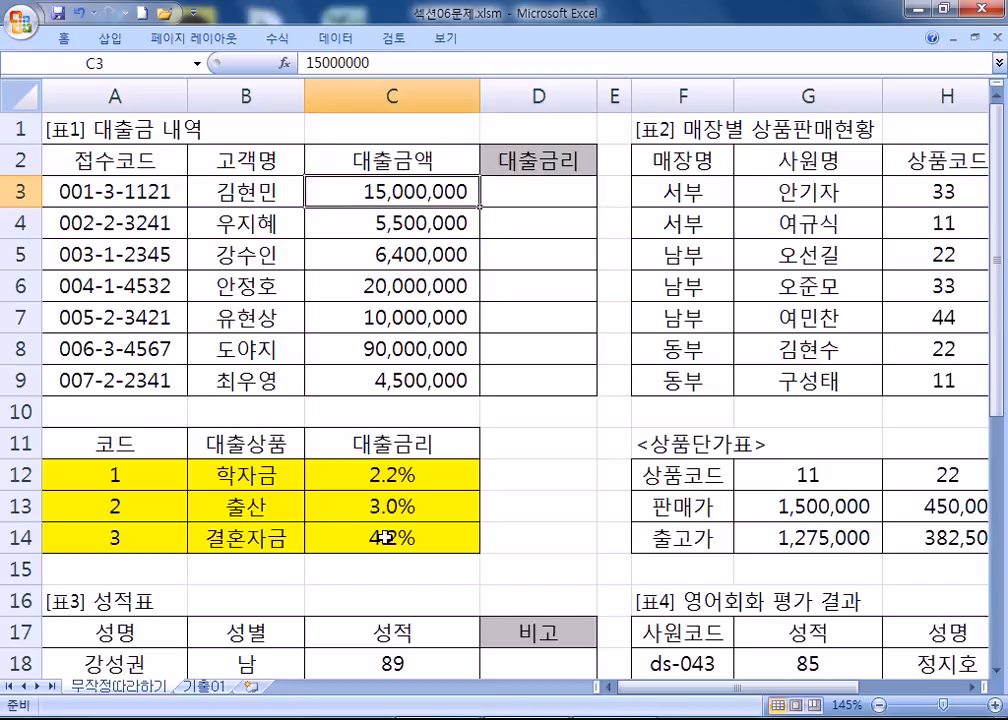
pyautogui.click(441, 537)
pyautogui.click(518, 194)
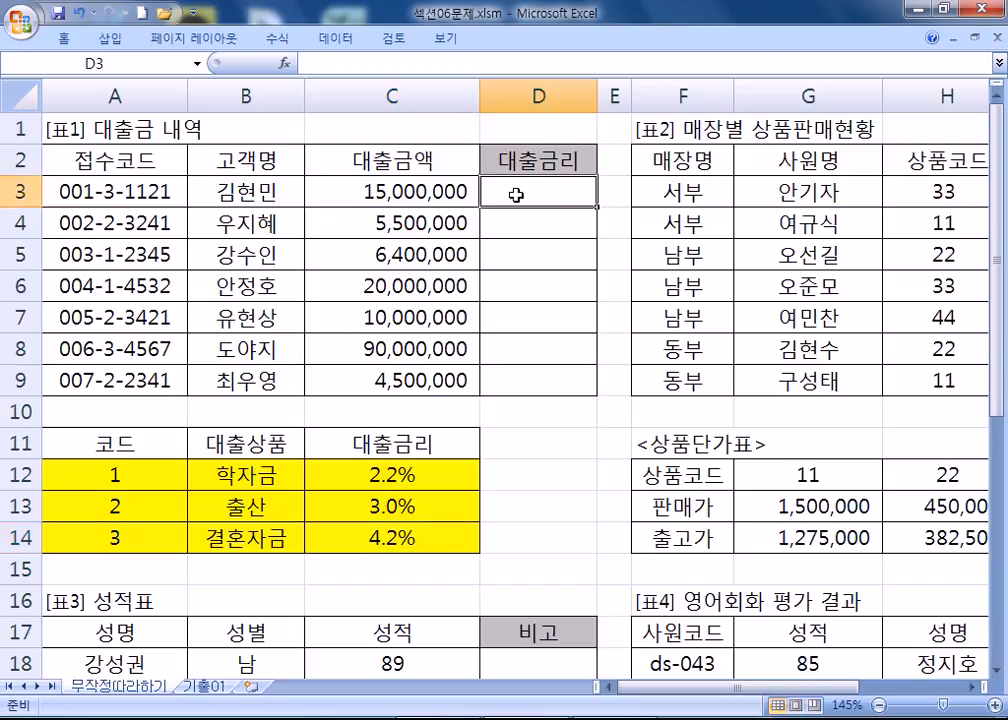
pyautogui.click(400, 530)
pyautogui.click(527, 189)
pyautogui.doubleClick(86, 190)
pyautogui.doubleClick(86, 190)
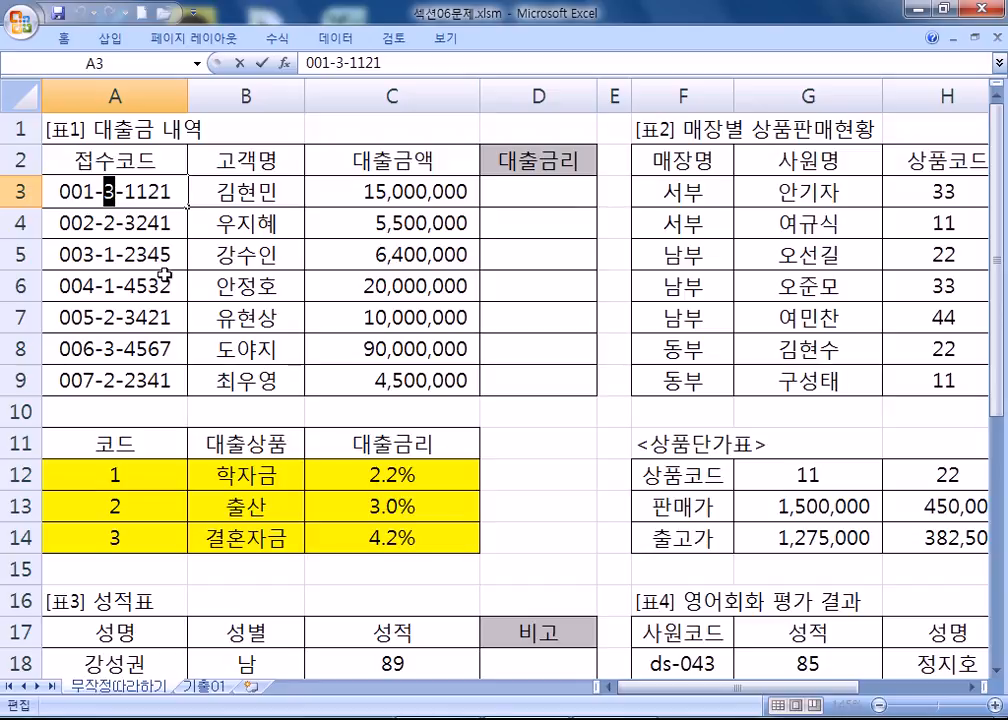
pyautogui.press('Escape')
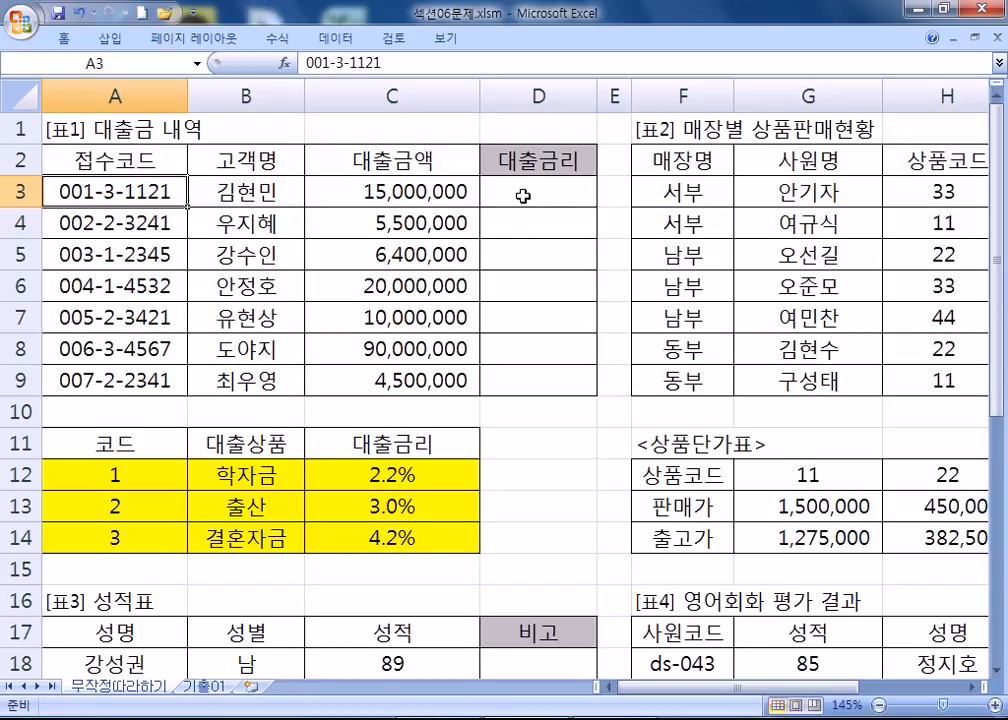
# Step: Extract the middle digit of the 접수코드 value into D3 with the formula =MID(A3,5,1)
pyautogui.click(522, 196)
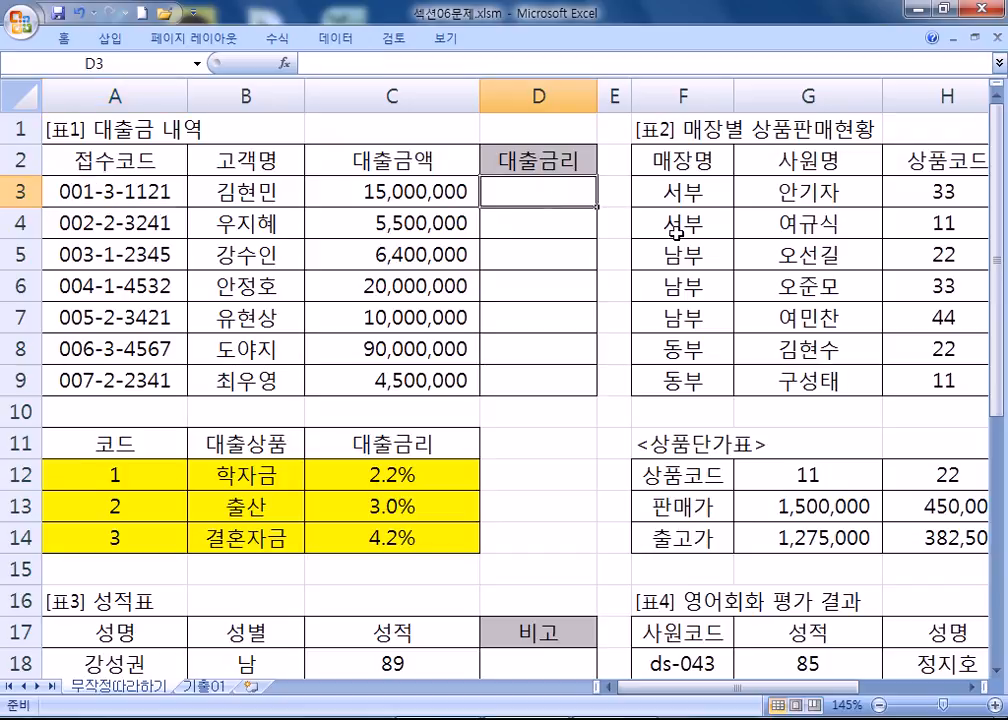
pyautogui.write('=MID(')
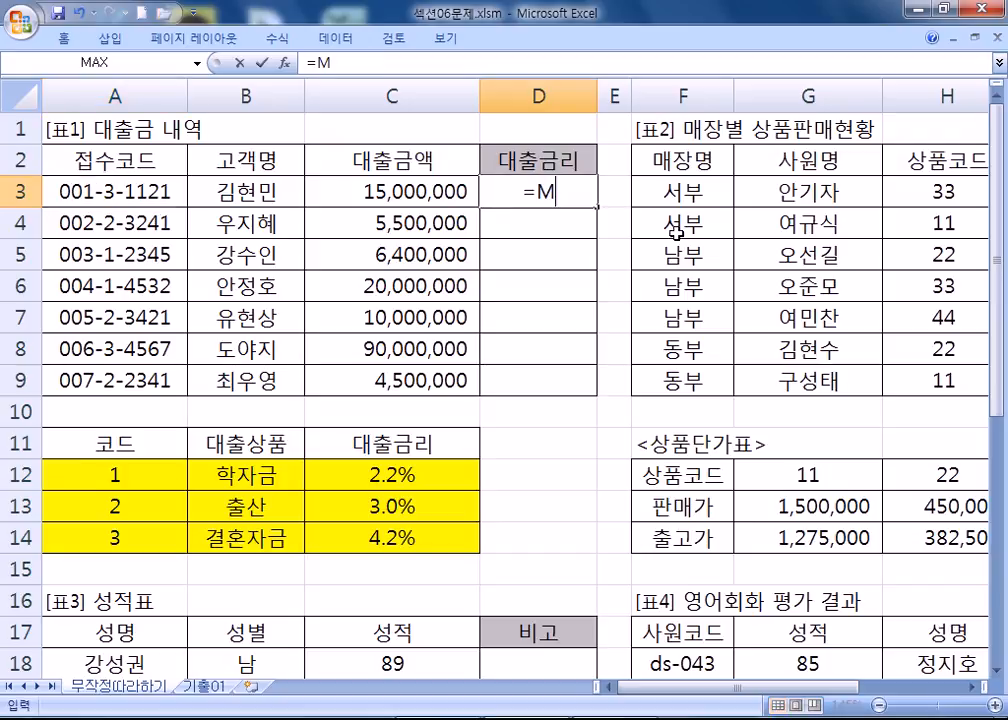
pyautogui.click(100, 192)
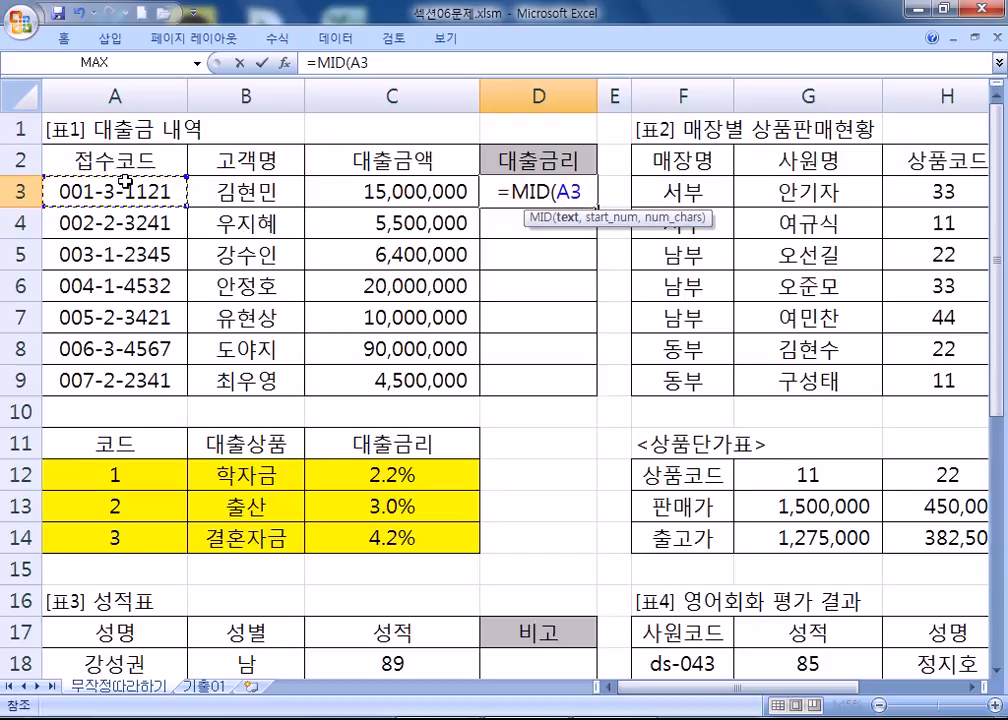
pyautogui.write(',5,1')
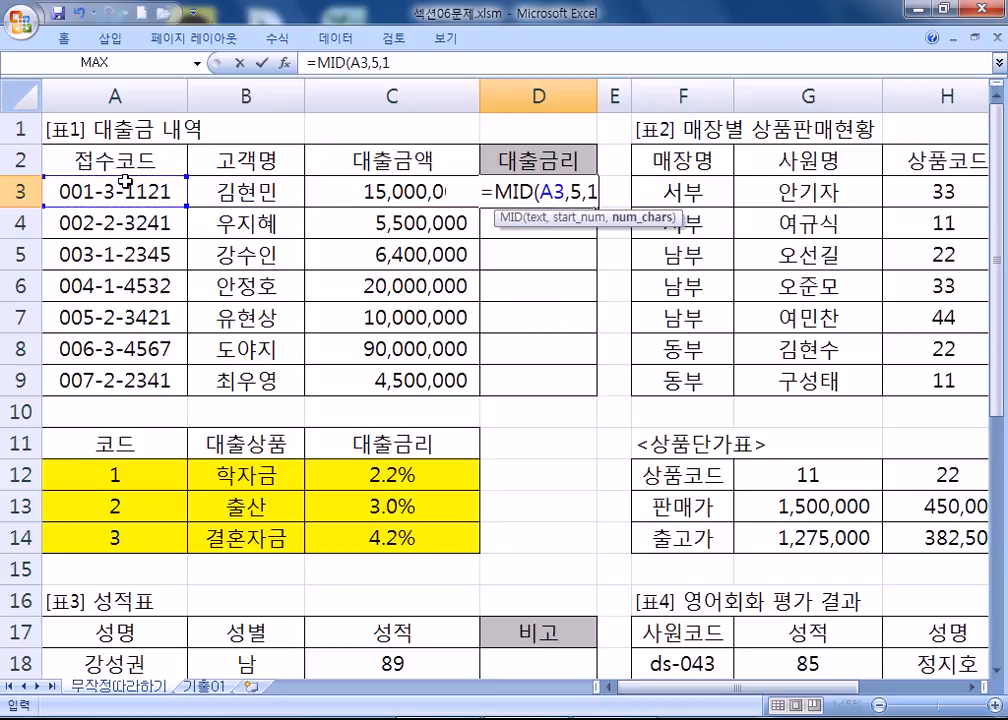
pyautogui.write(')')
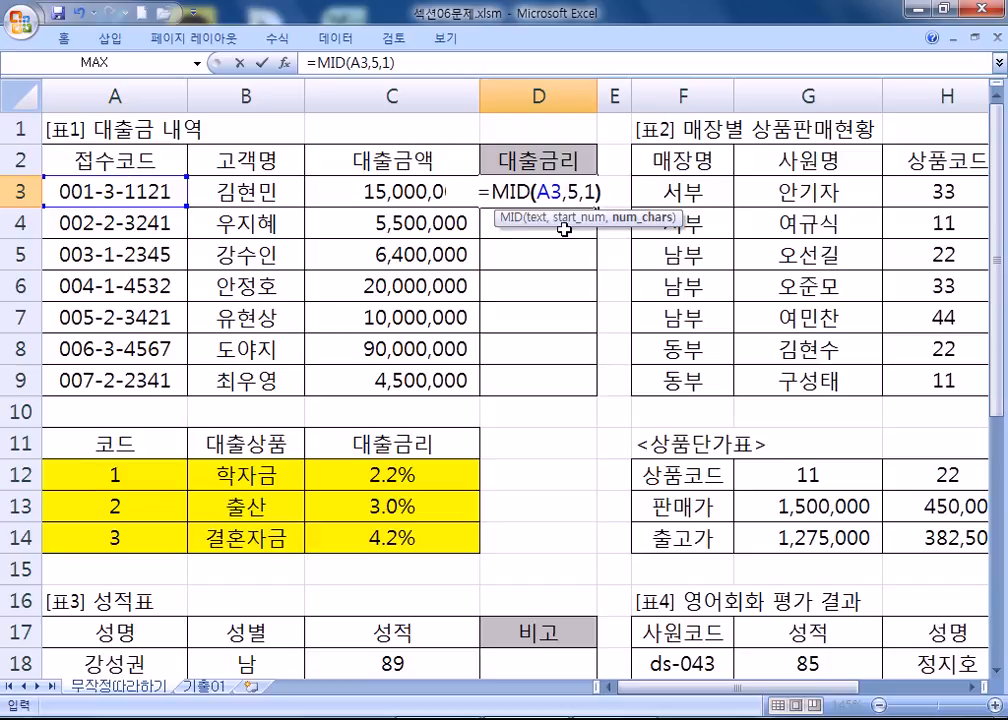
pyautogui.press('Return')
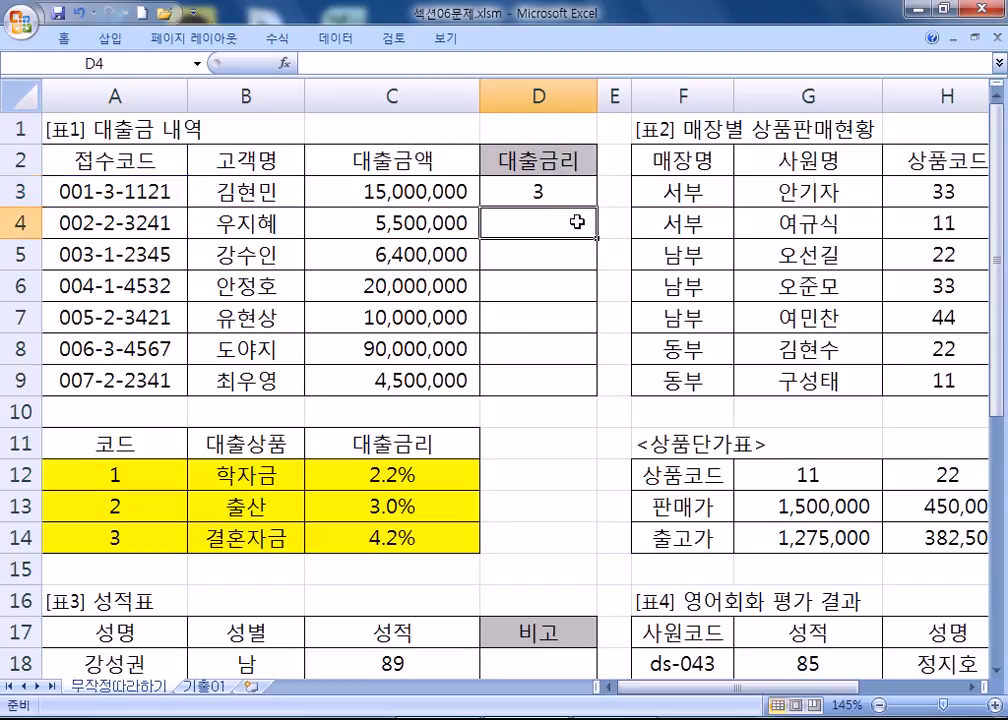
pyautogui.click(560, 192)
pyautogui.doubleClick(558, 195)
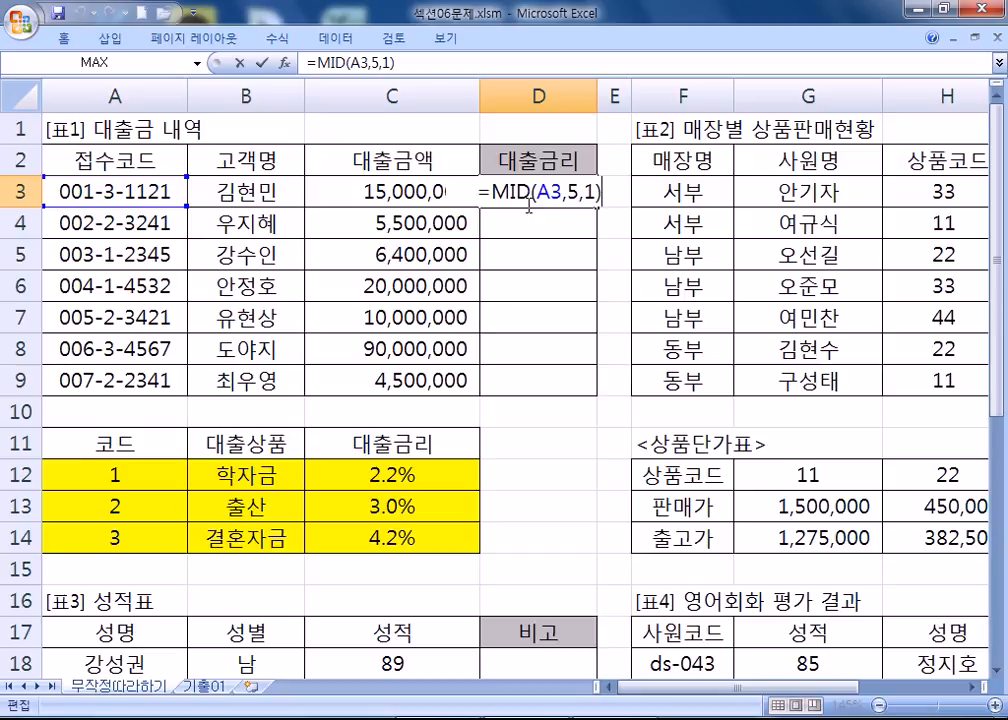
pyautogui.hotkey('ctrl', 'Return')
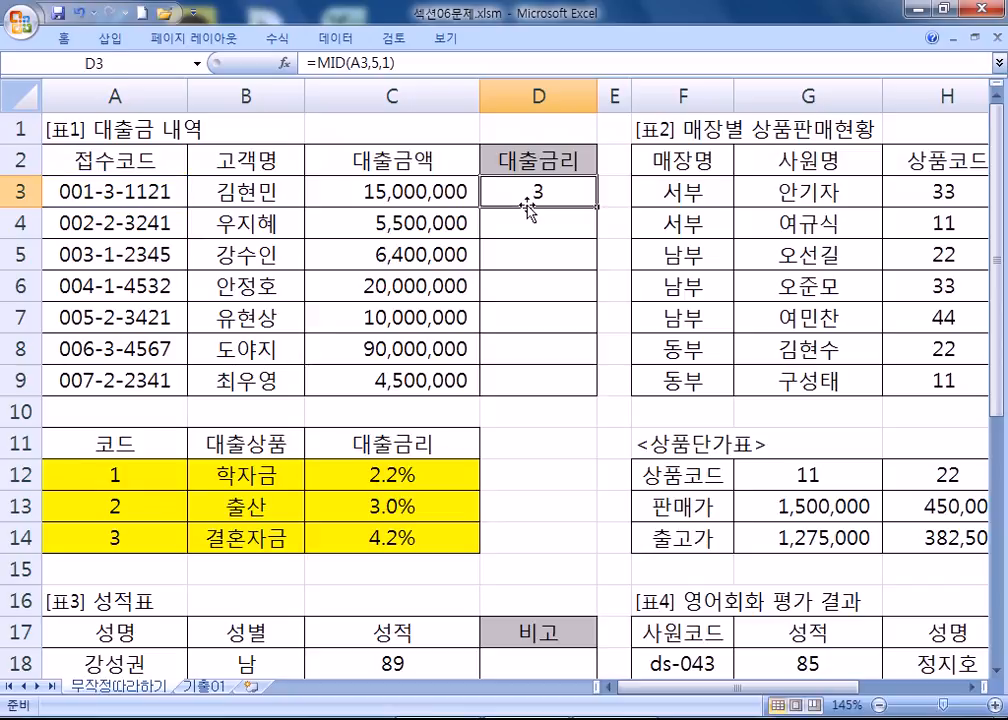
# Step: Start a VLOOKUP formula in D3 with MID(A3,5,1) as the lookup value
pyautogui.write('=')
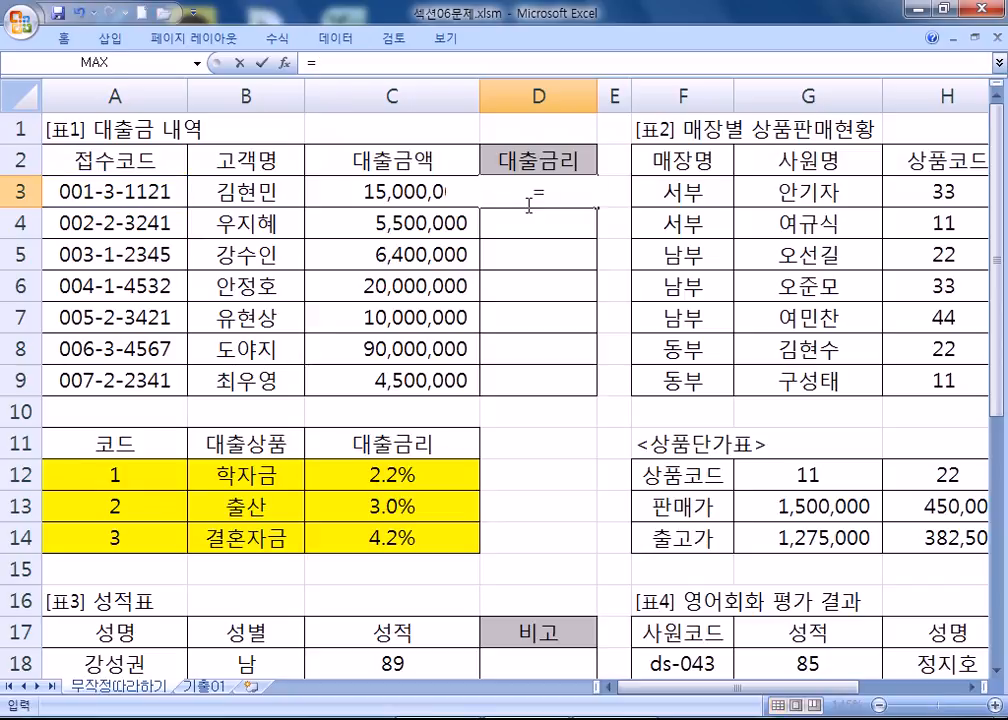
pyautogui.write('VL')
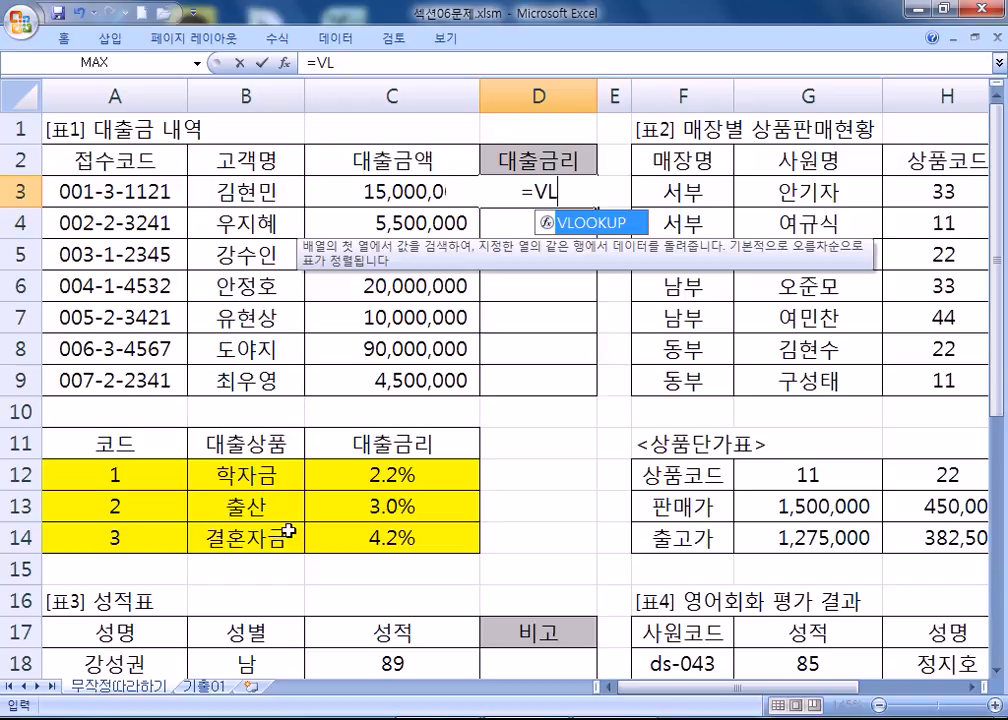
pyautogui.scroll(-1, 150, 460)
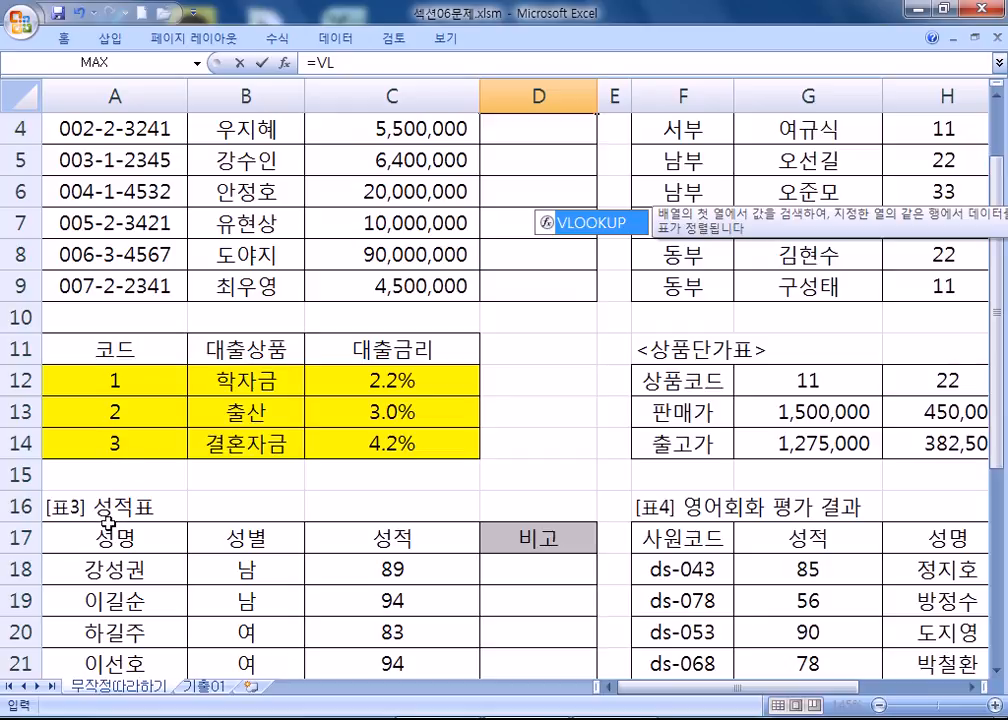
pyautogui.scroll(1, 96, 355)
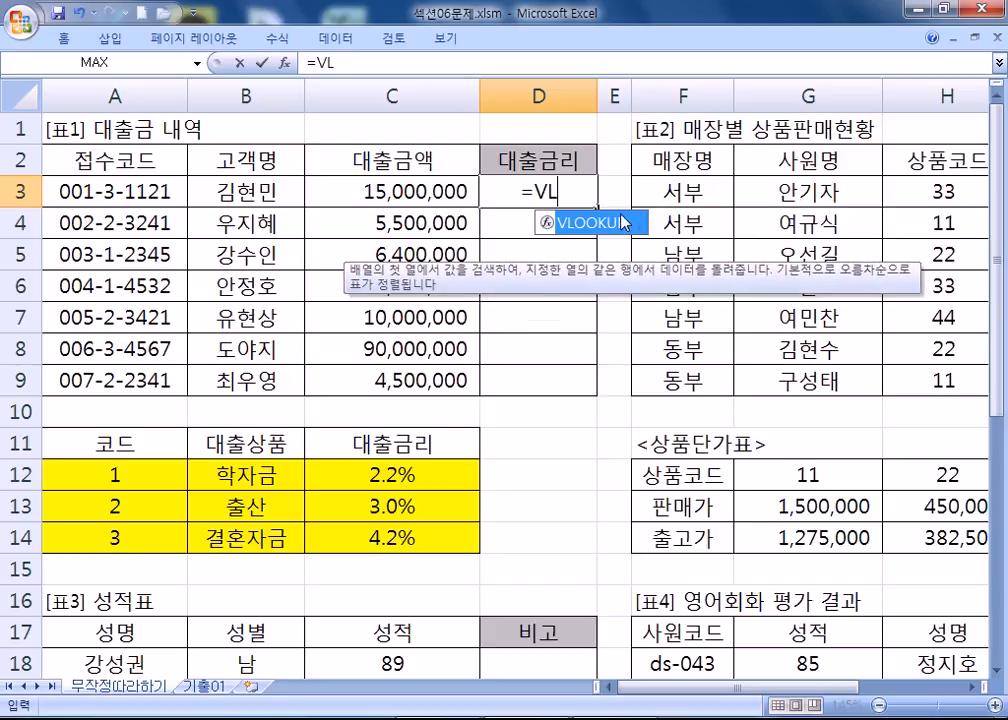
pyautogui.doubleClick(580, 221)
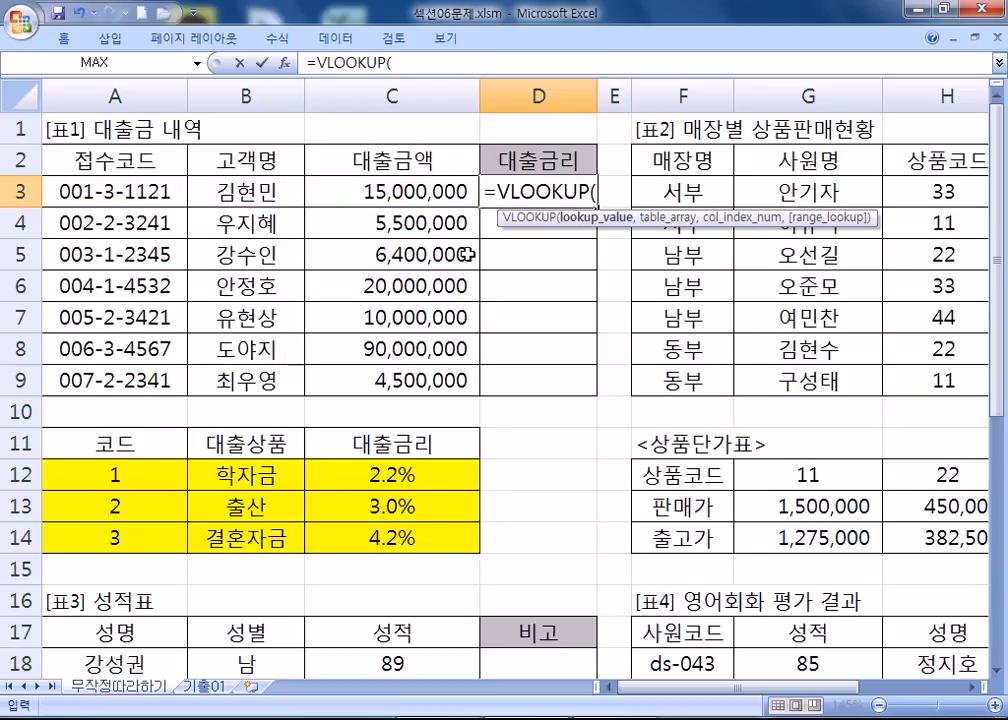
pyautogui.write('3')
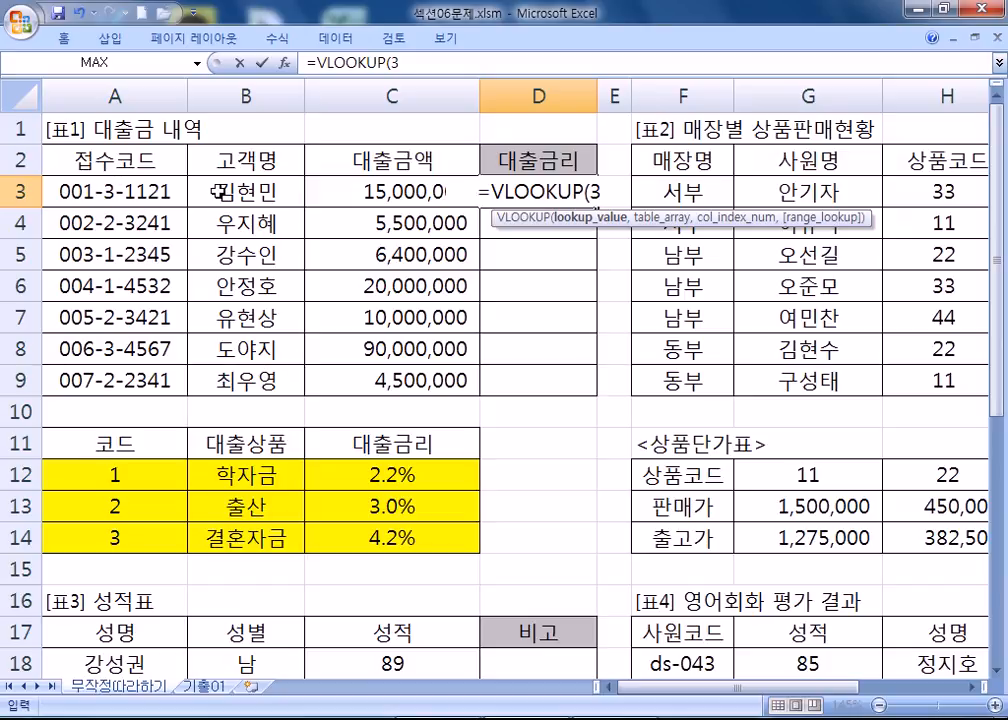
pyautogui.press('BackSpace')
pyautogui.write('MID')
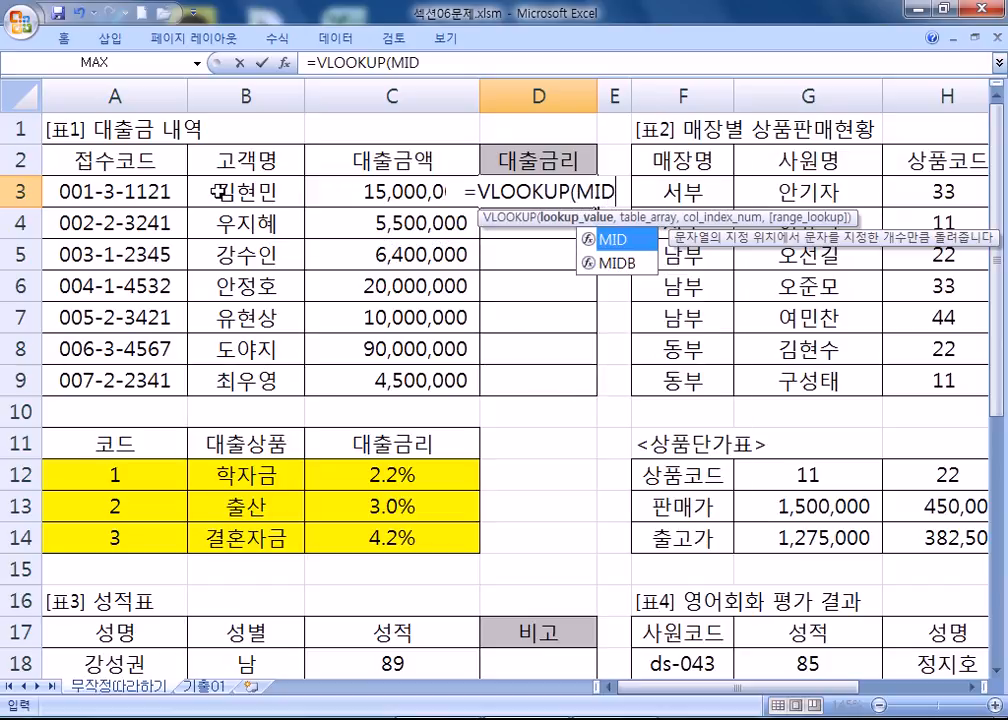
pyautogui.write('(')
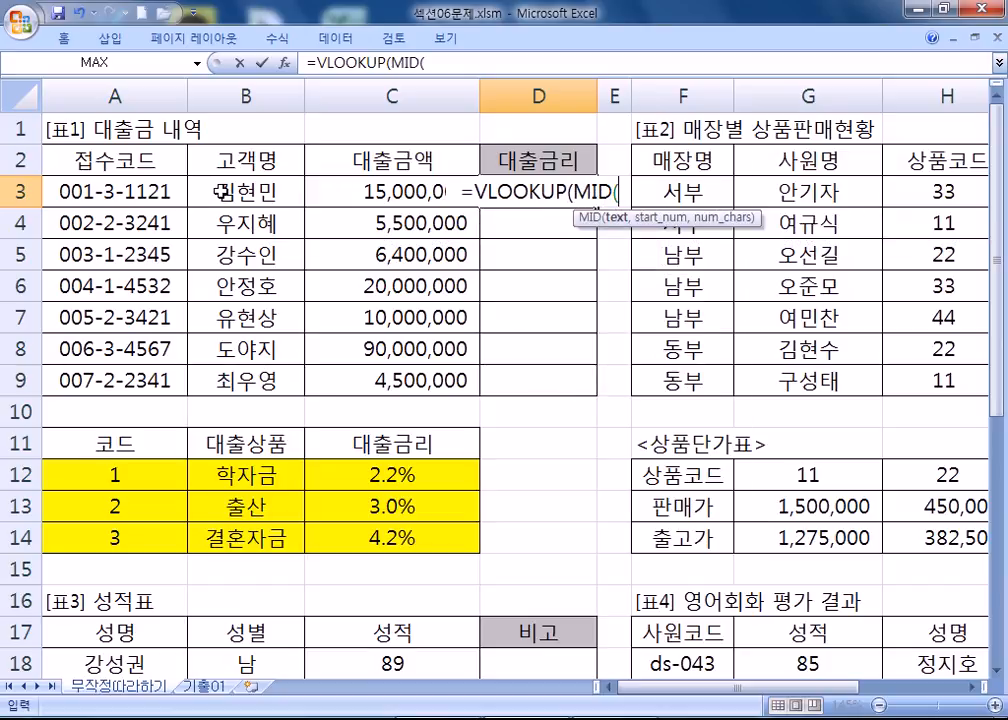
pyautogui.click(118, 186)
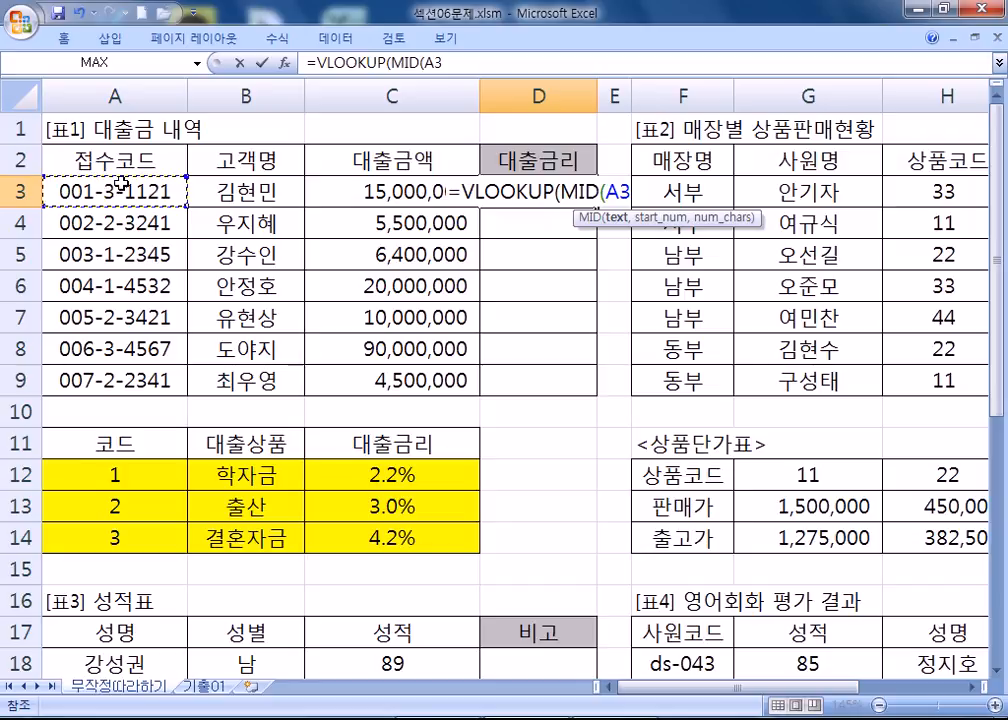
pyautogui.write(',5,1')
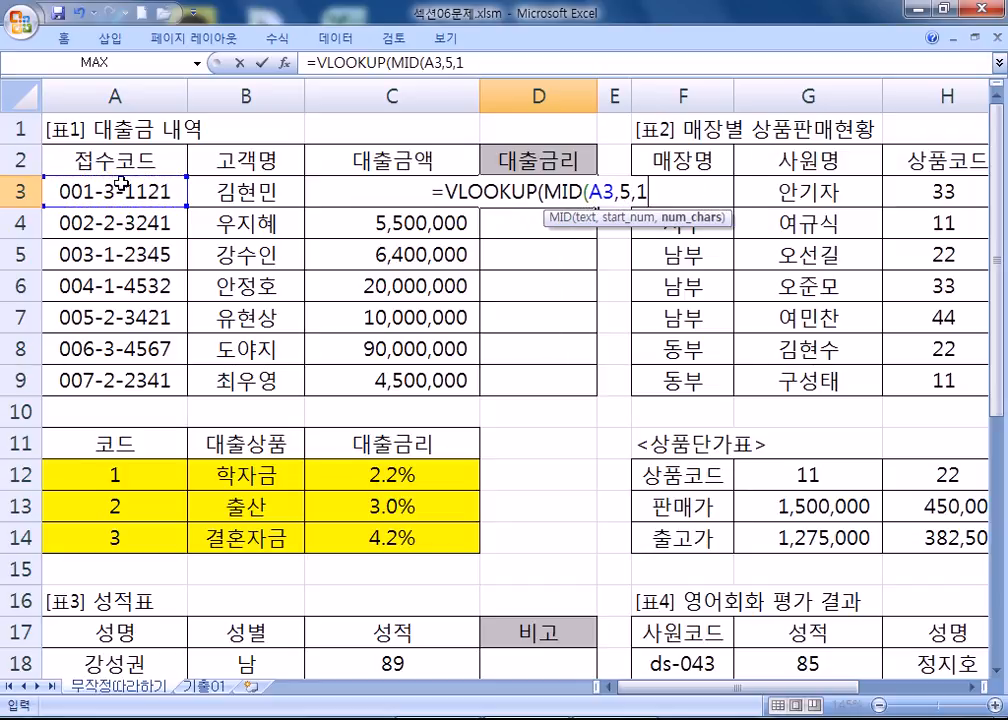
pyautogui.write(')')
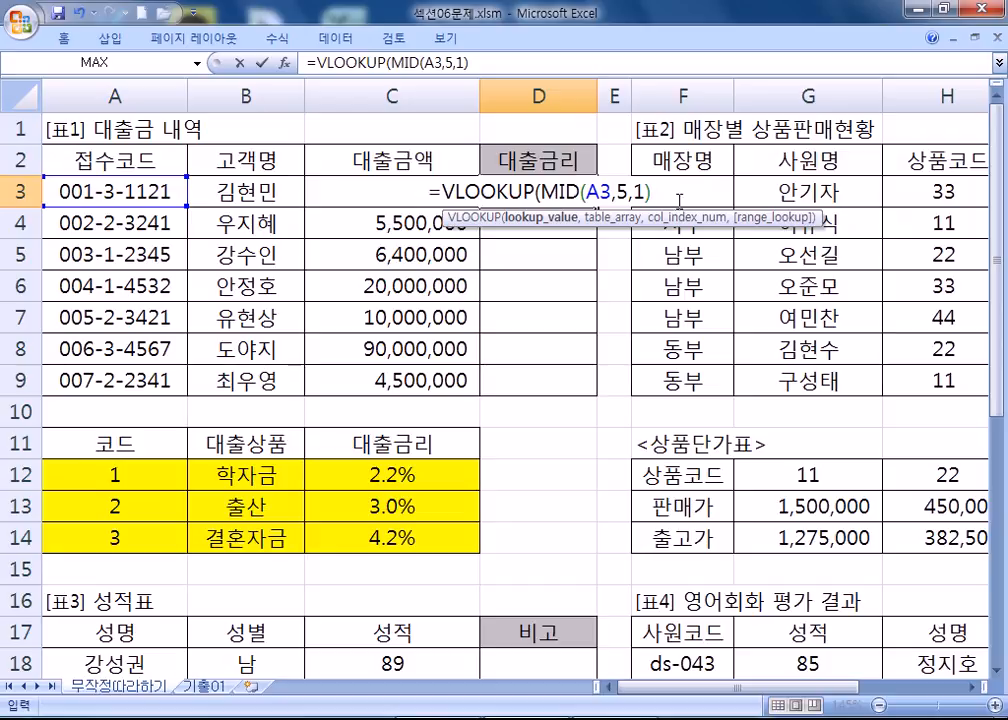
# Step: Use the absolute range $A$12:$C$14 as the formula's lookup table and 3 as its column index
pyautogui.write(',')
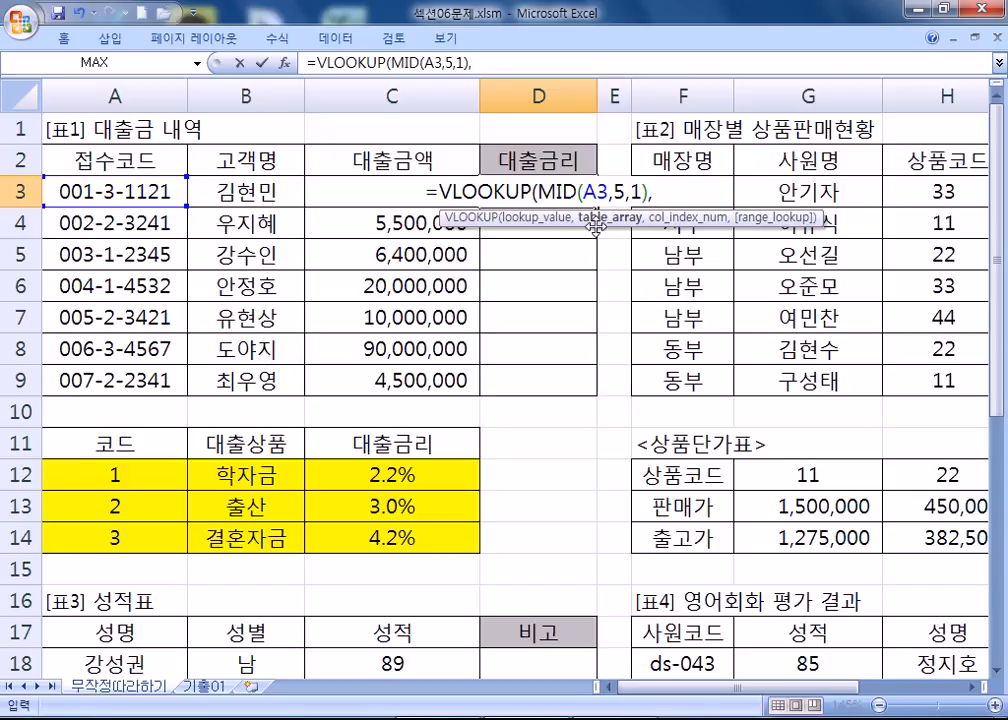
pyautogui.moveTo(135, 477); pyautogui.dragTo(358, 530)
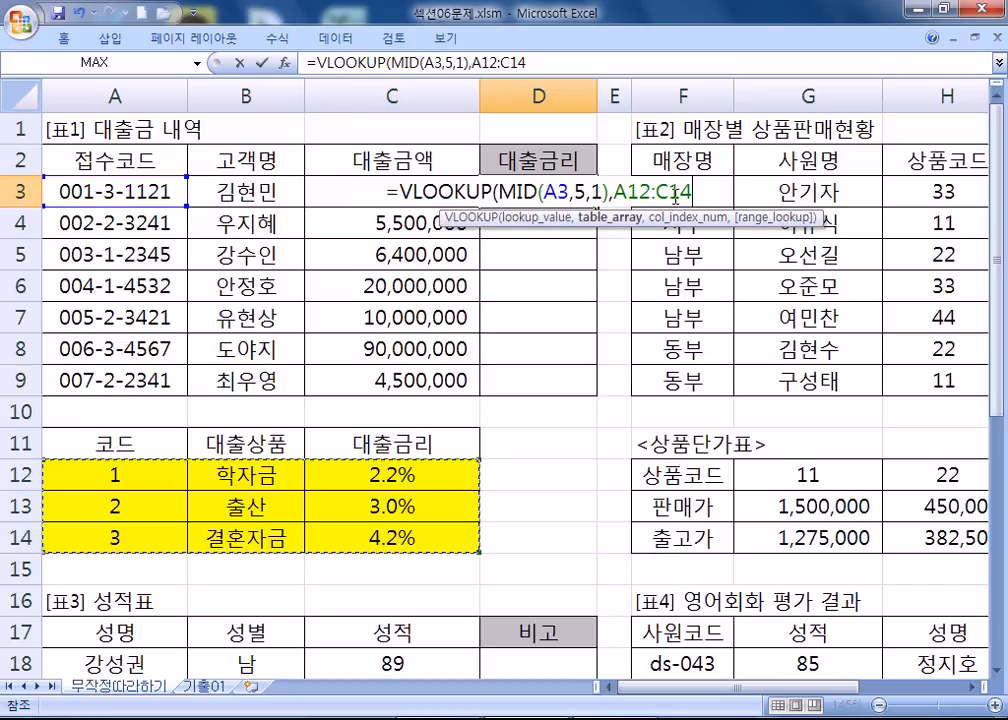
pyautogui.scroll(-1, 565, 281)
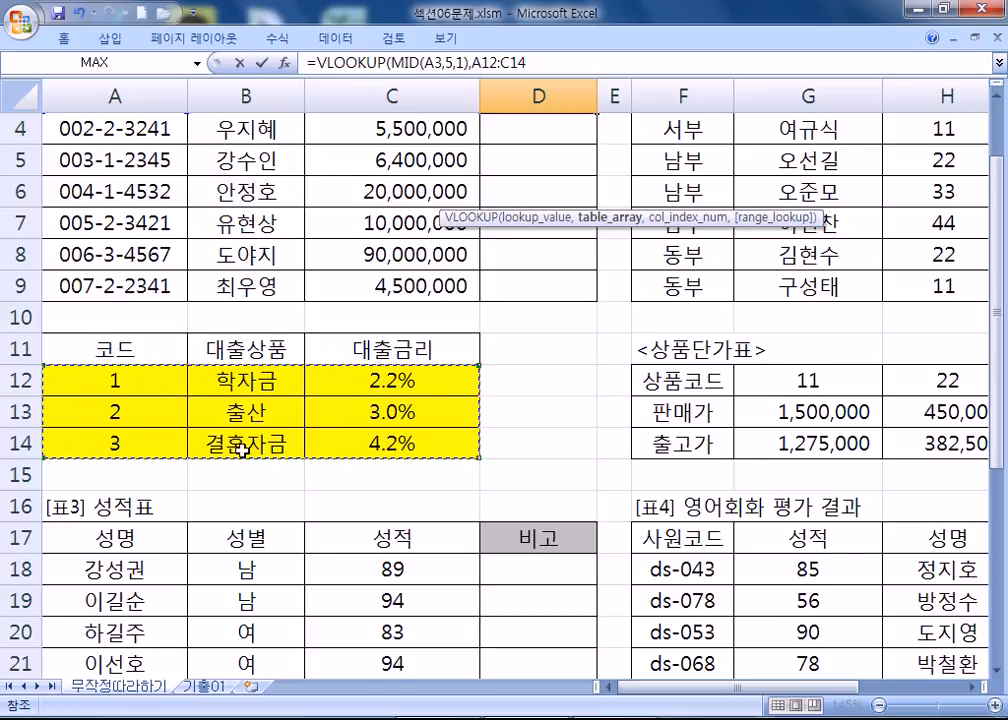
pyautogui.scroll(1, 242, 448)
pyautogui.press('F4')
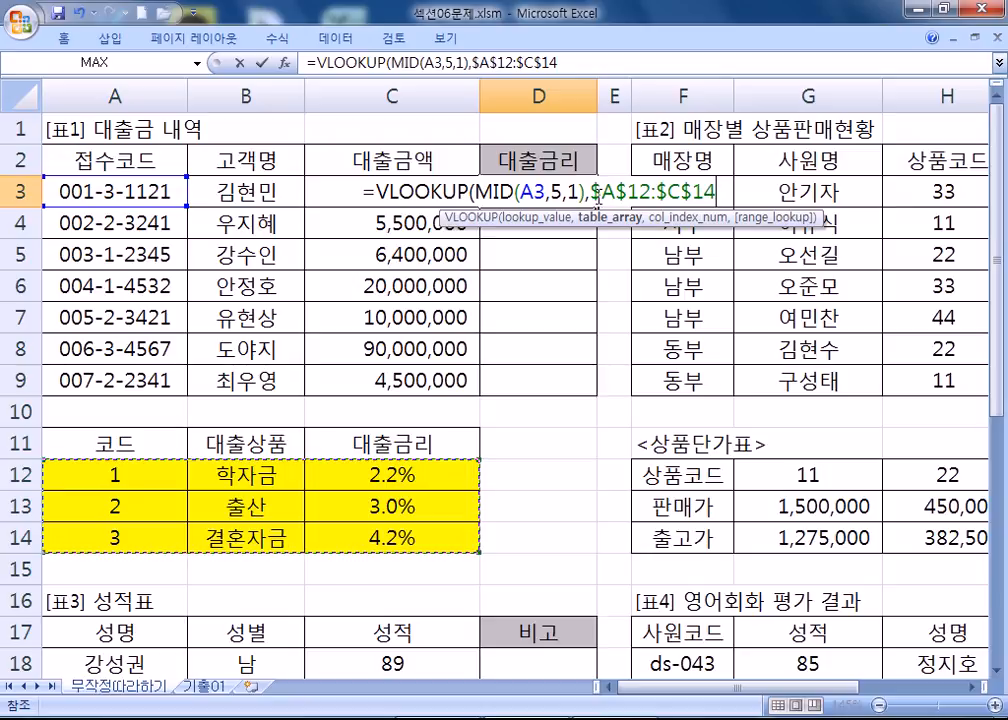
pyautogui.write(',')
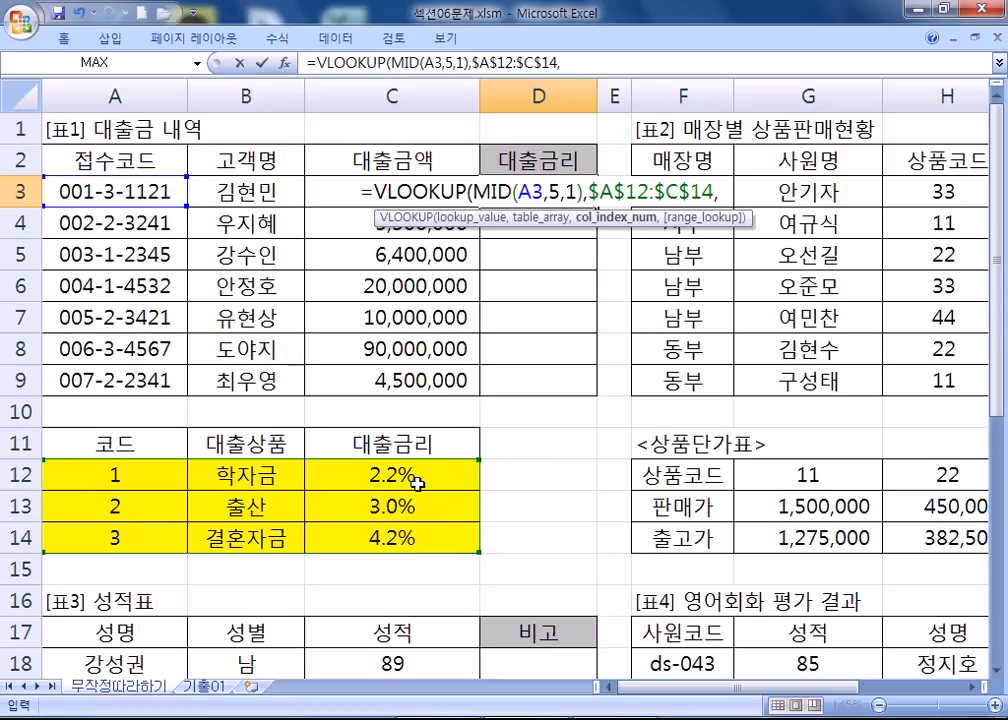
pyautogui.write('3')
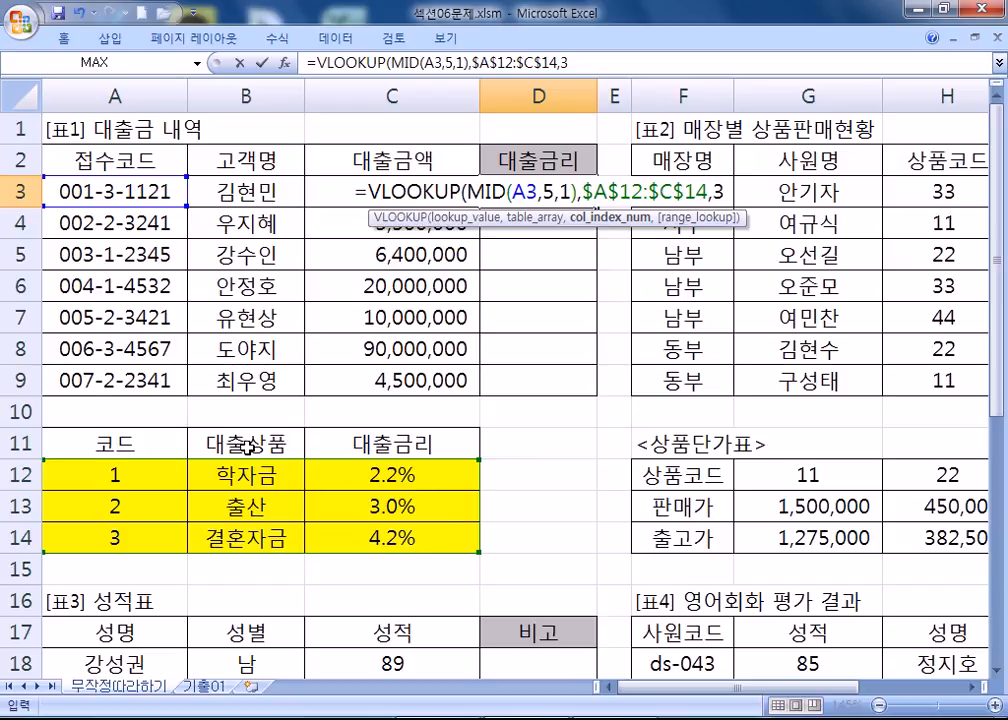
# Step: Try 2 as the column index, check the MID lookup value against the code table, and return the index to 3
pyautogui.press('BackSpace')
pyautogui.write('2')
pyautogui.moveTo(462, 191); pyautogui.dragTo(578, 191)
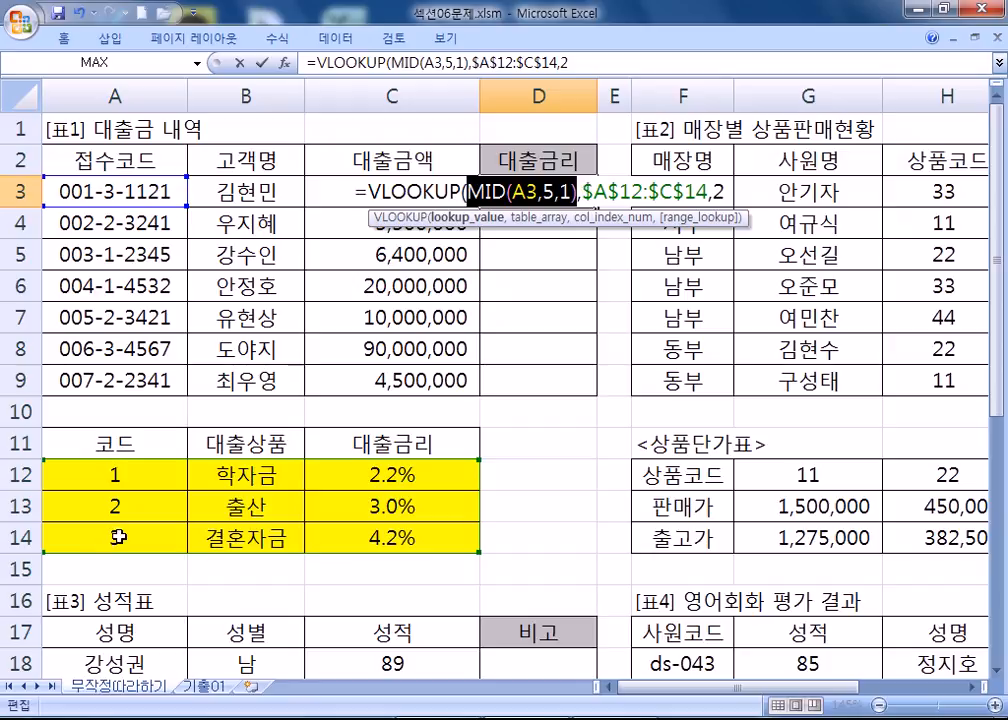
pyautogui.click(729, 191)
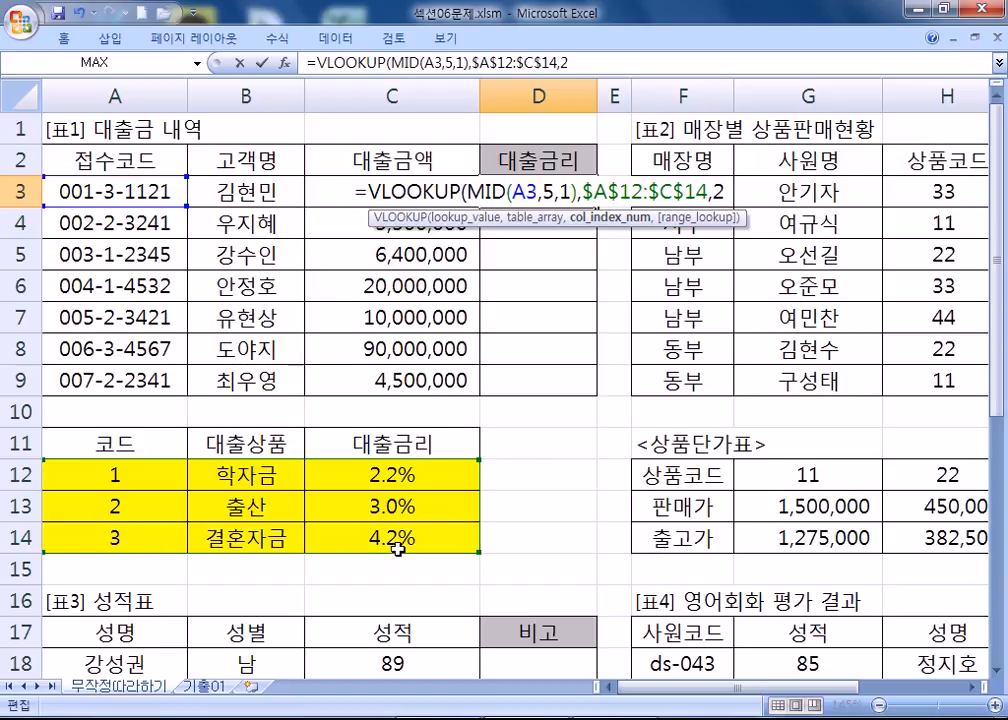
pyautogui.scroll(-2, 416, 537)
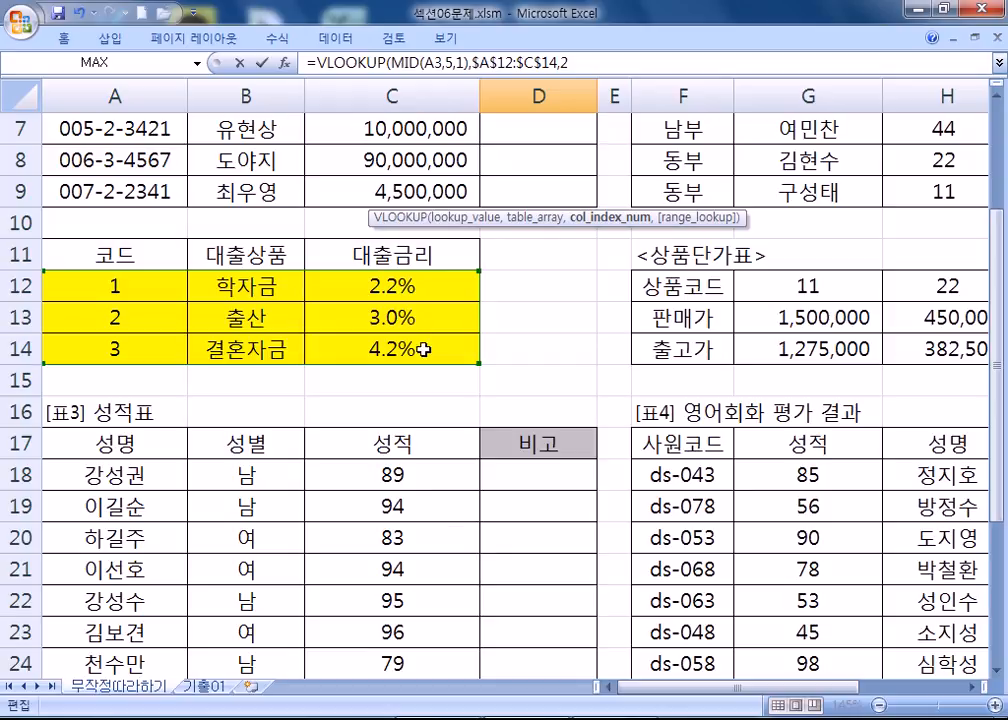
pyautogui.scroll(2, 340, 323)
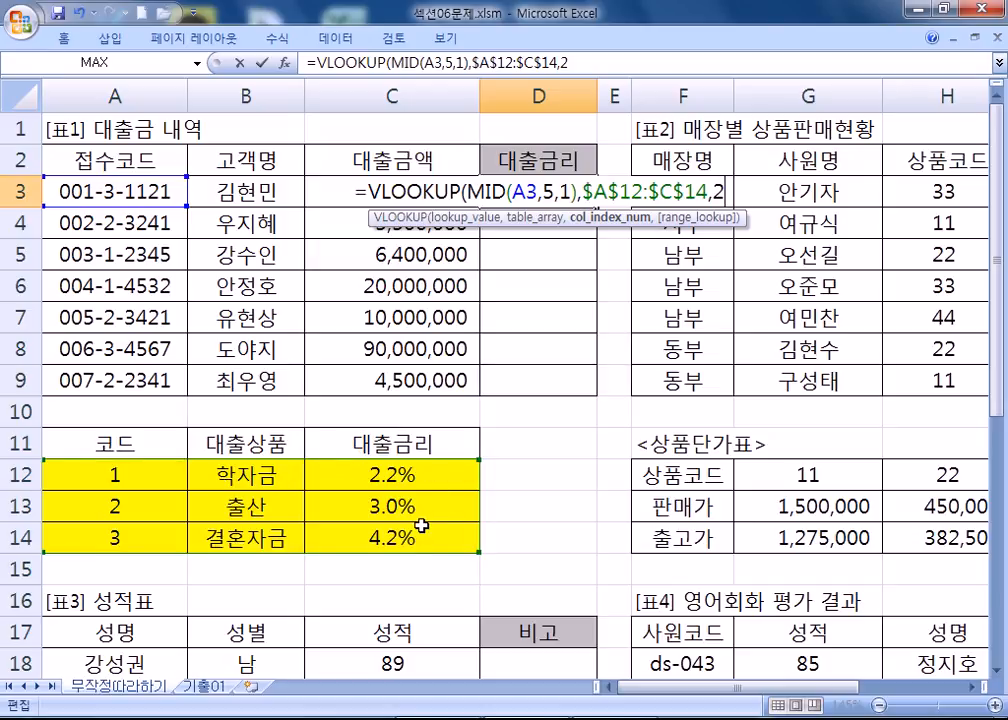
pyautogui.press('BackSpace')
pyautogui.write('3')
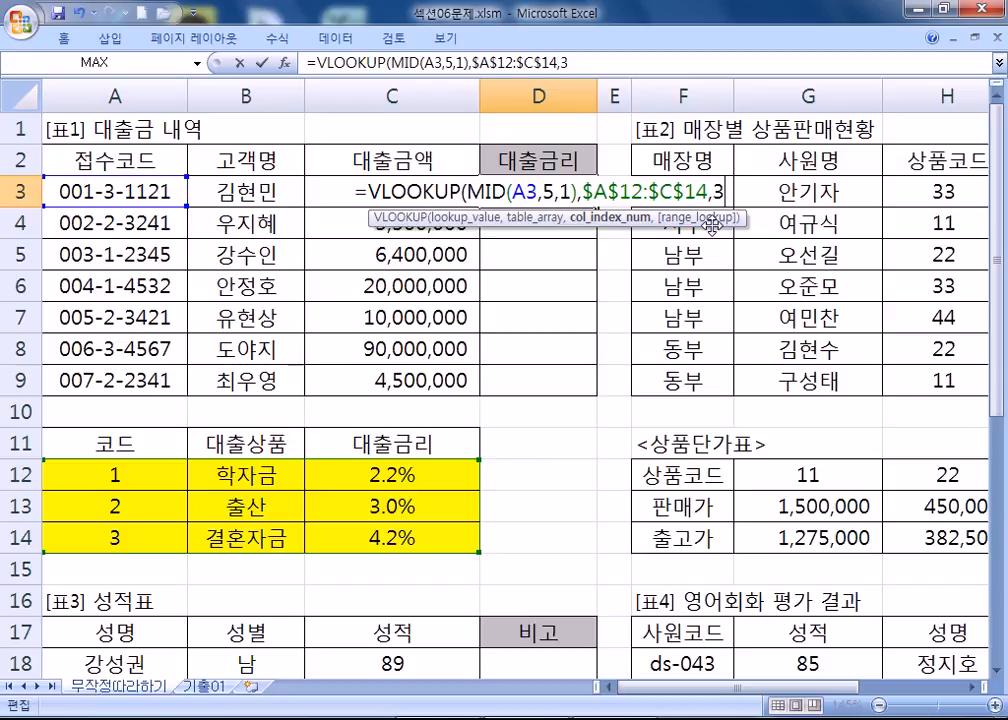
# Step: Complete the D3 formula with FALSE for an exact match, giving =VLOOKUP(MID(A3,5,1),$A$12:$C$14,3,FALSE)
pyautogui.write(',')
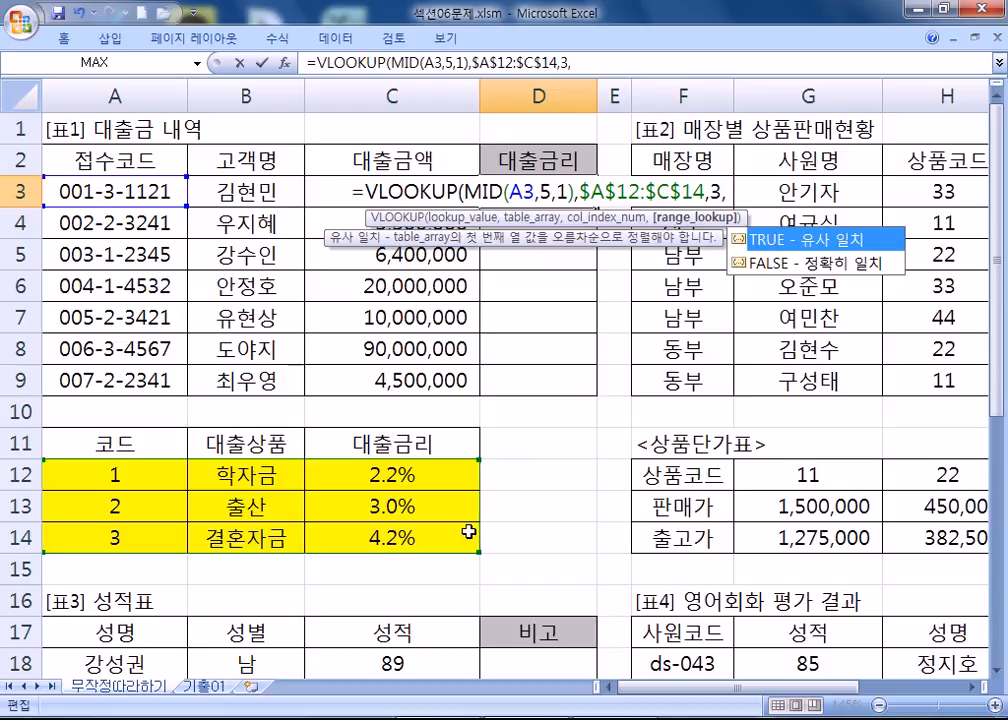
pyautogui.click(766, 265)
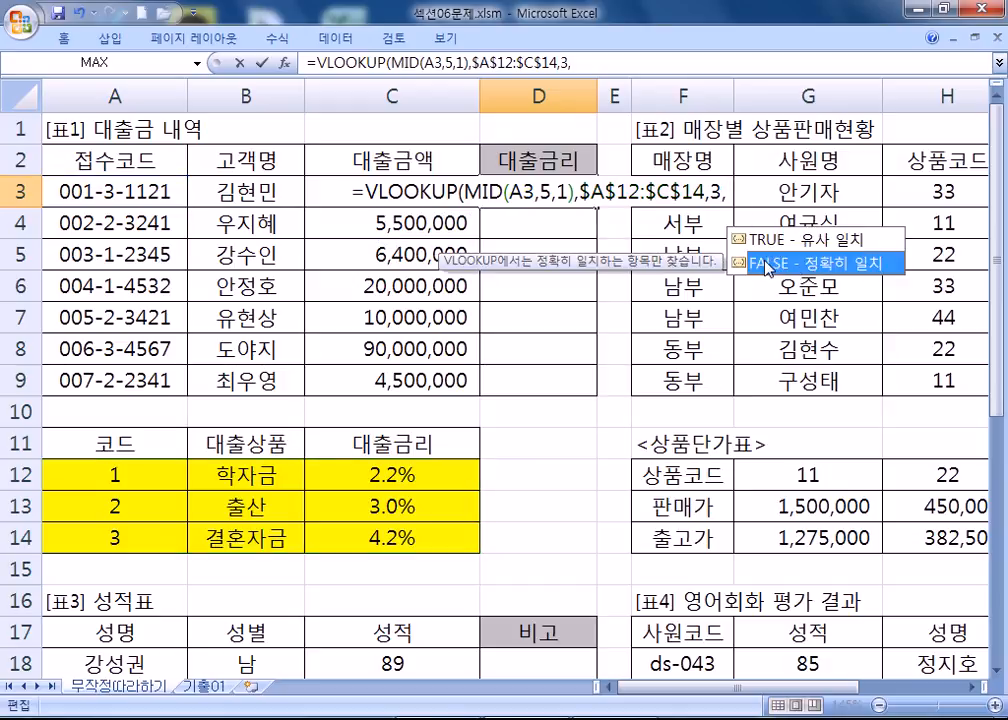
pyautogui.doubleClick(795, 265)
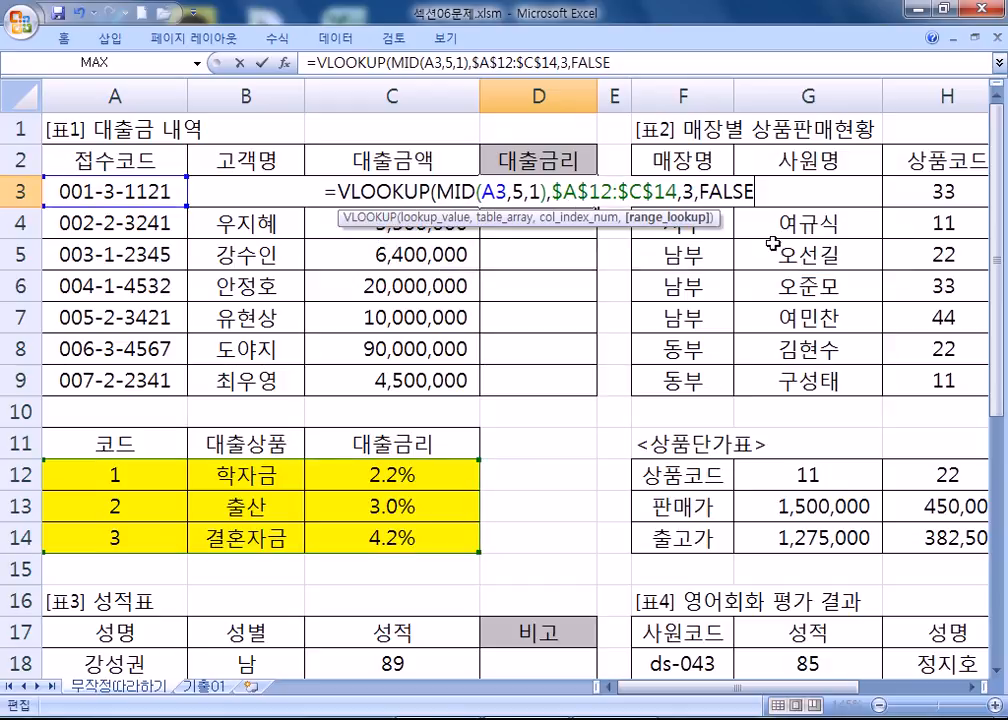
pyautogui.moveTo(698, 190); pyautogui.dragTo(760, 190)
pyautogui.click(760, 190)
pyautogui.write(')')
pyautogui.press('Return')
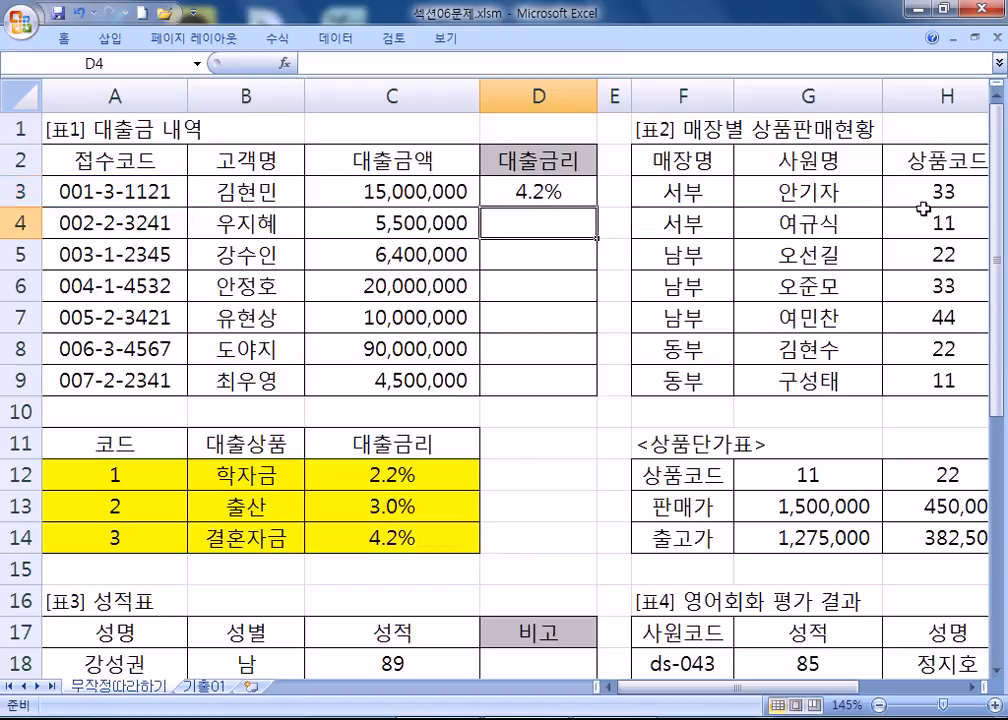
# Step: Review the formula in D3, and compare the middle digit of the code in A5 with the rate table
pyautogui.click(518, 177)
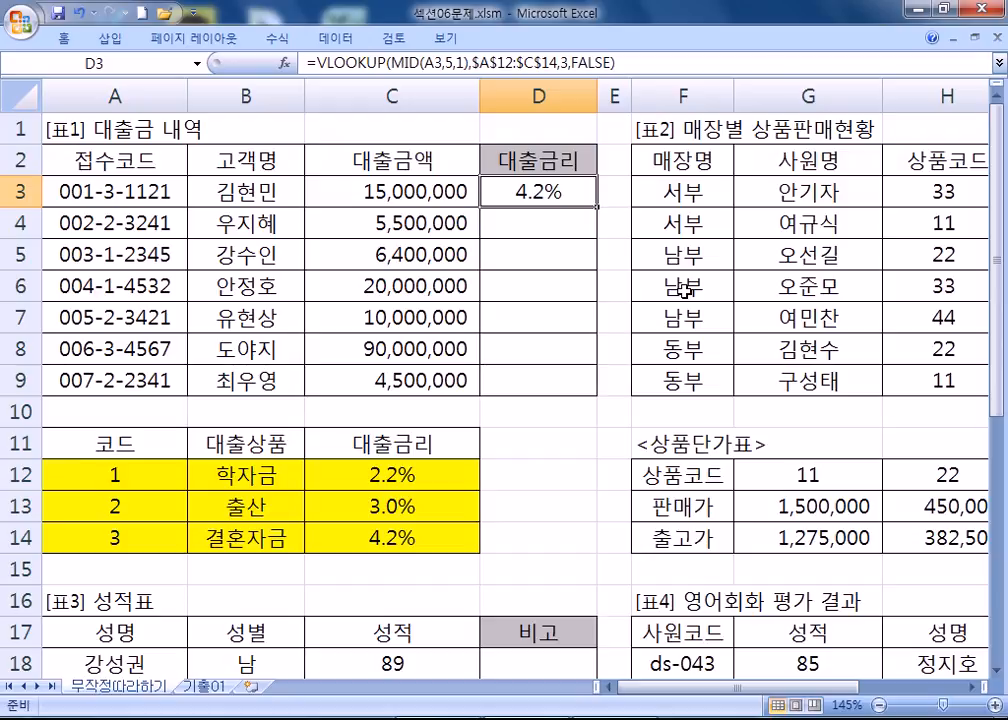
pyautogui.click(515, 254)
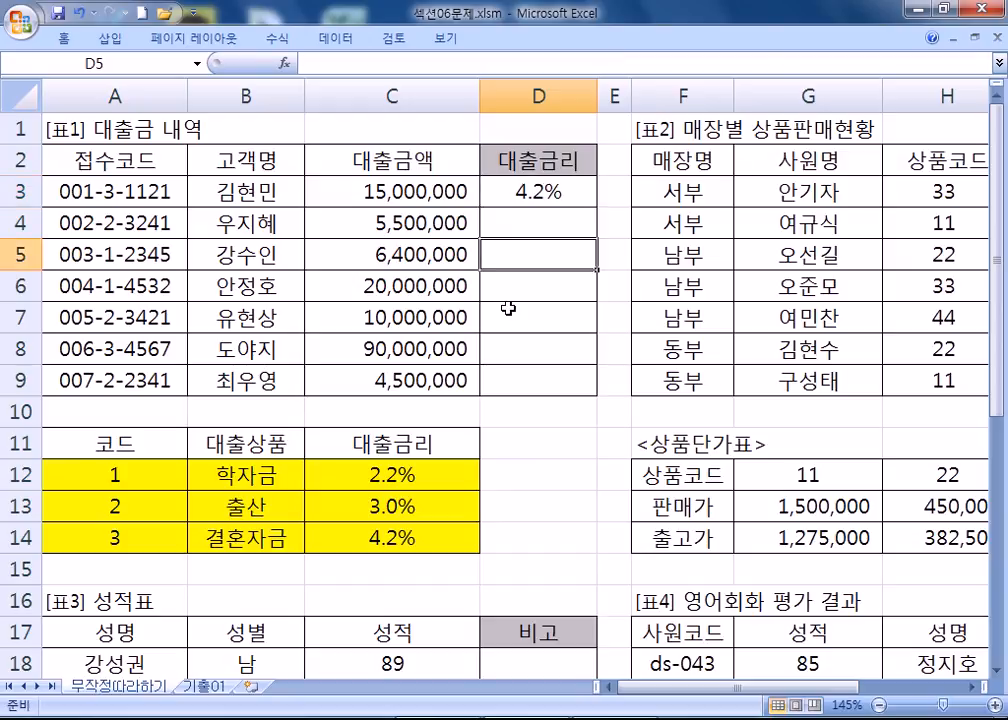
pyautogui.doubleClick(104, 255)
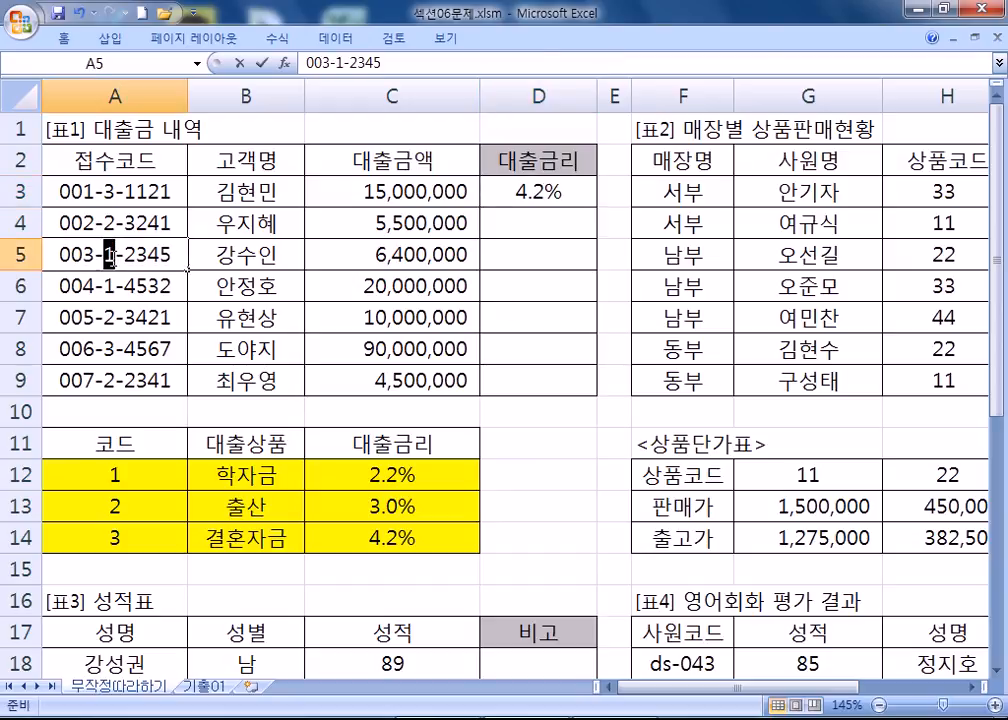
pyautogui.moveTo(115, 255); pyautogui.dragTo(104, 255)
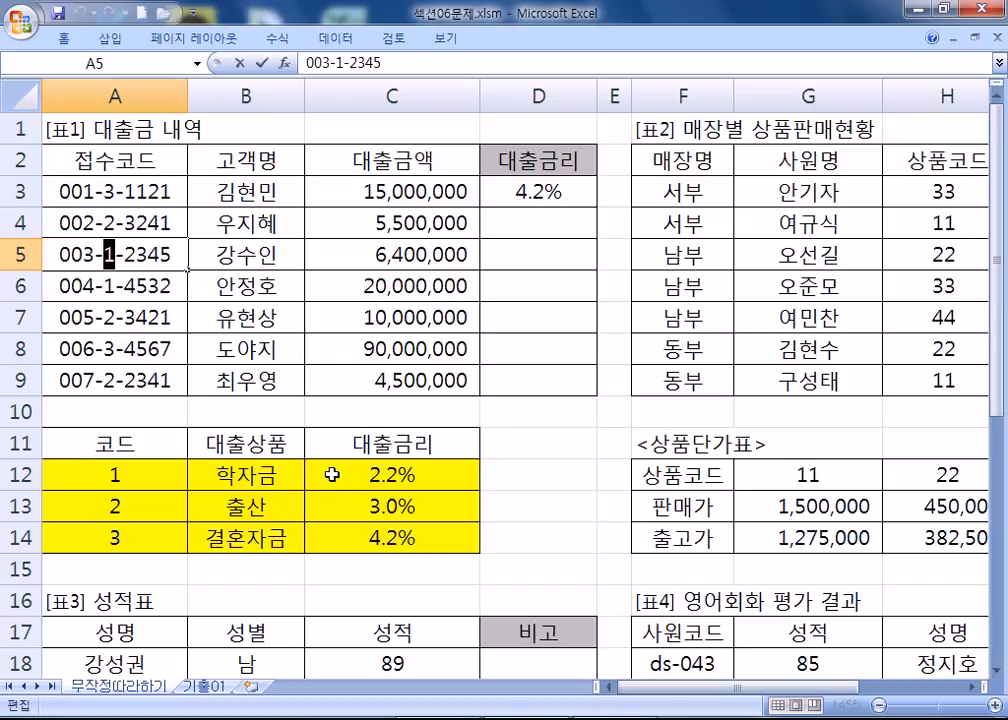
pyautogui.press('Escape')
# Step: Enter 2.2% in D5 by hand as a trial value and clear the cell
pyautogui.click(517, 252)
pyautogui.write('2.25')
pyautogui.press('BackSpace')
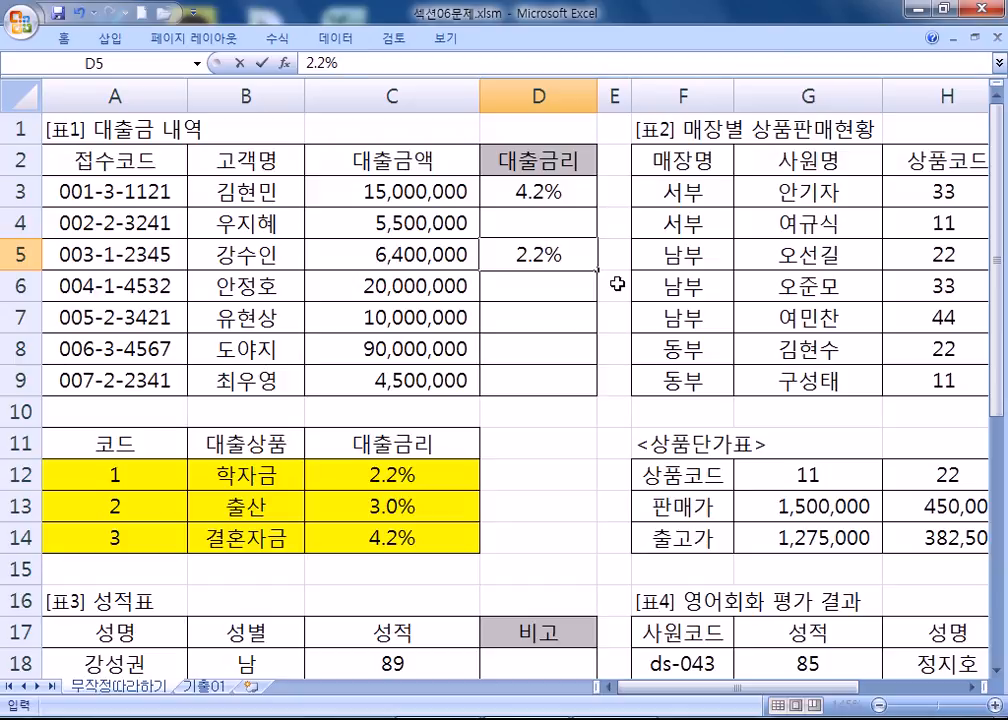
pyautogui.hotkey('ctrl', 'Return')
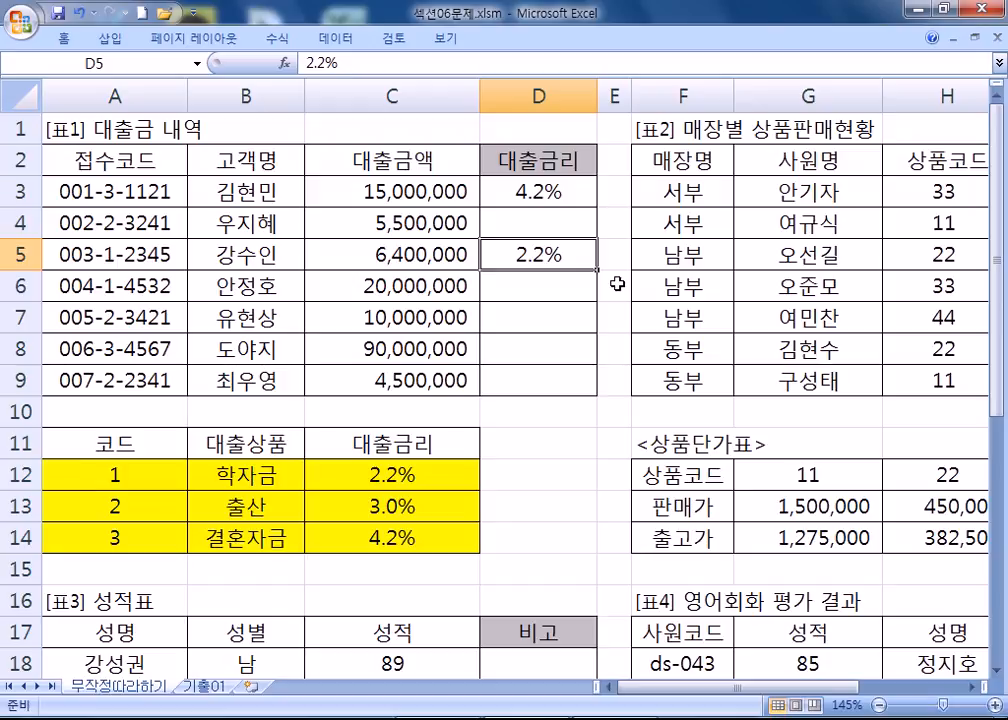
pyautogui.press('Delete')
# Step: Fill the D3 formula down through D9 and undo the fill
pyautogui.click(589, 193)
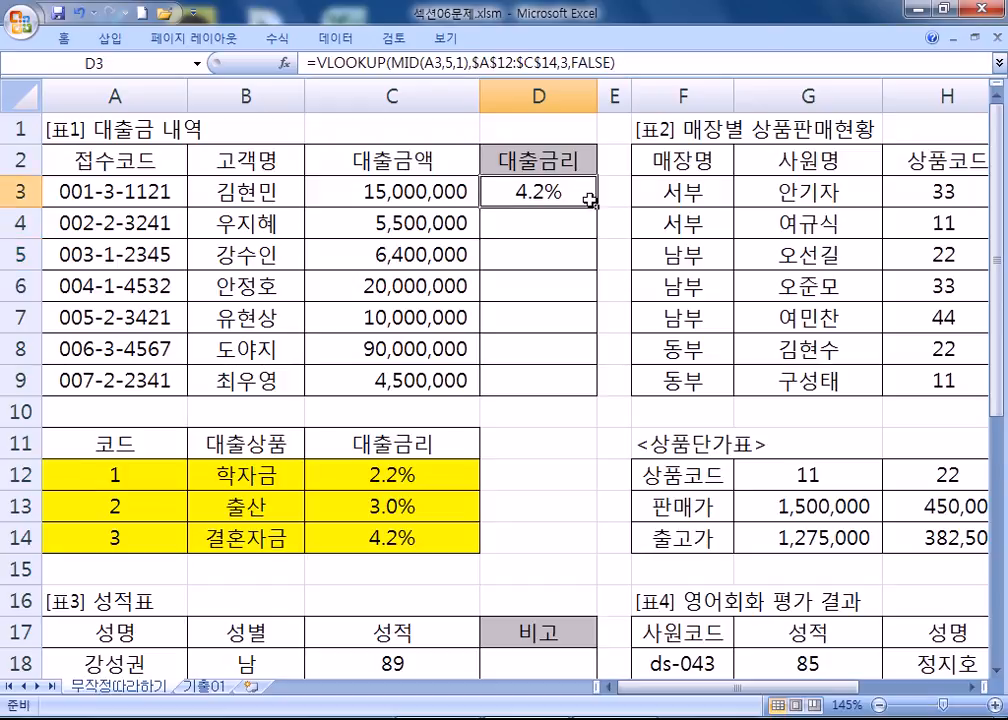
pyautogui.doubleClick(598, 207)
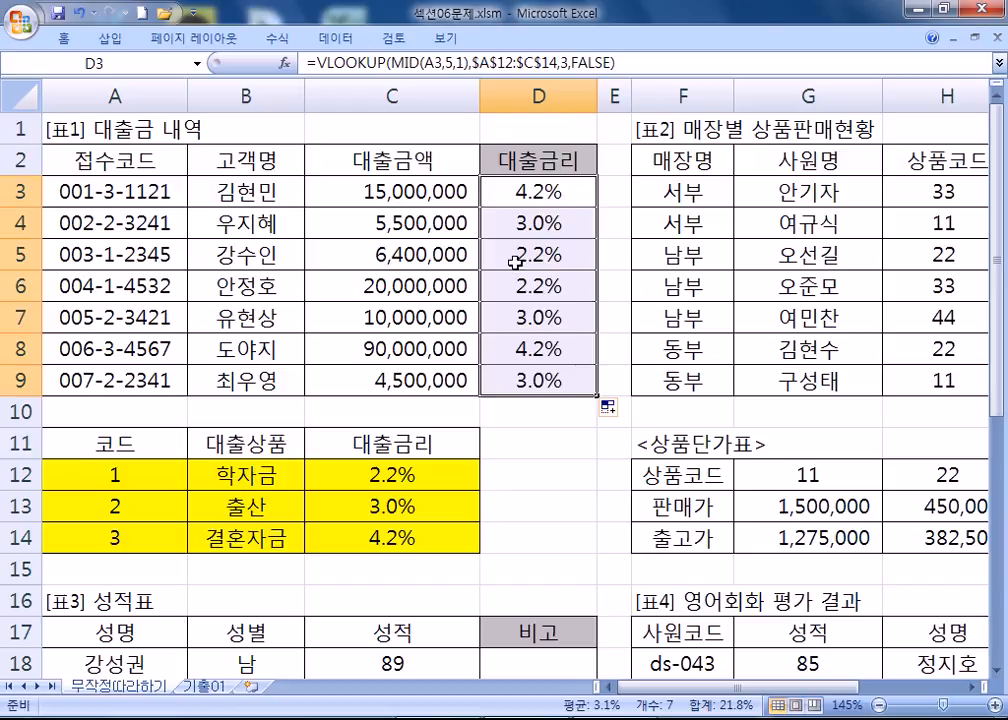
pyautogui.hotkey('ctrl', 'z')
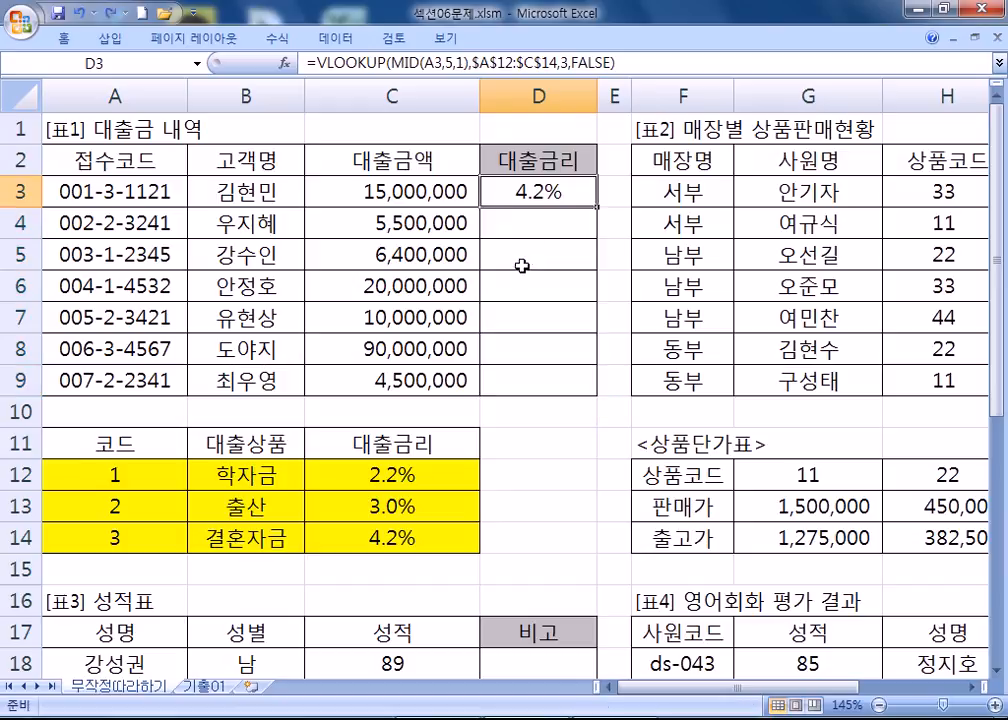
# Step: Try to start a VLOOKUP formula in D5 with the partial entry =VL
pyautogui.click(525, 254)
pyautogui.write('=')
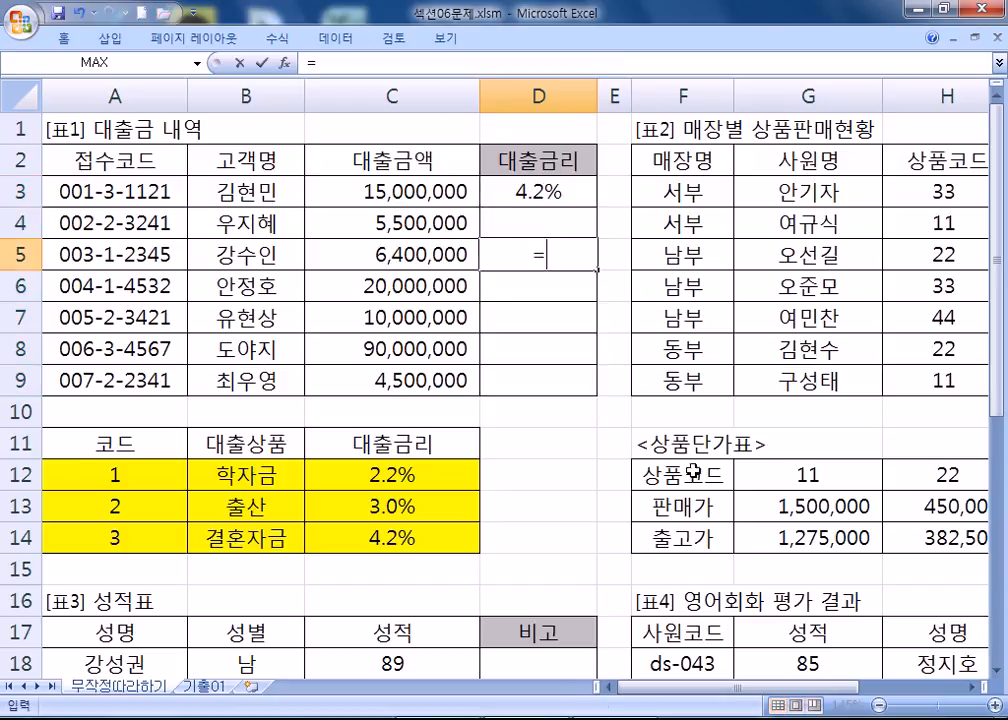
pyautogui.write('VL')
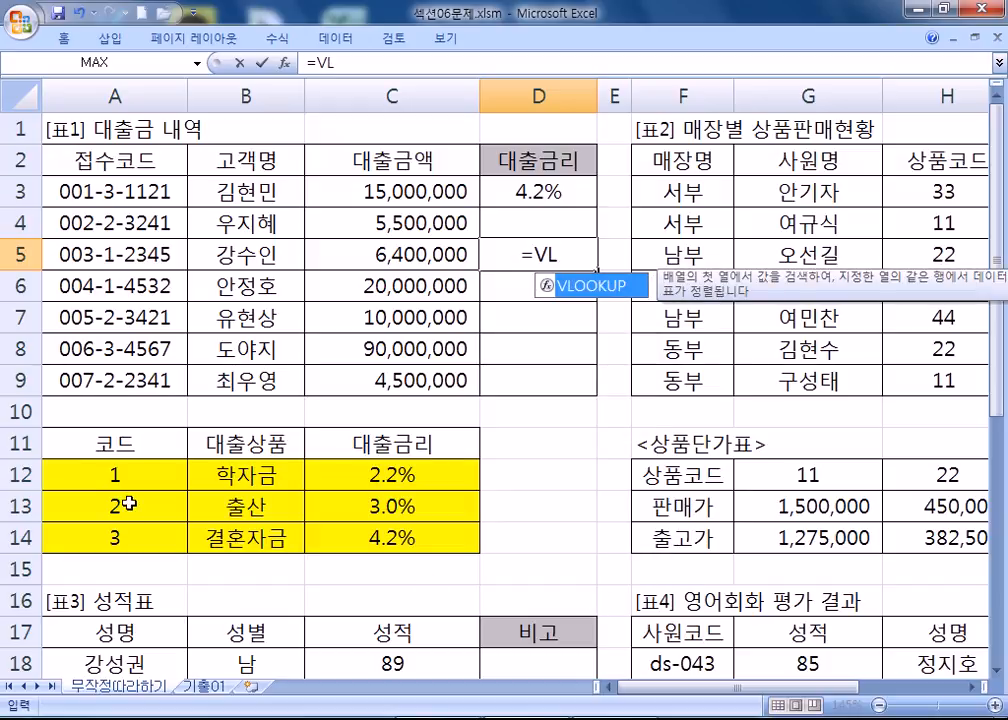
# Step: Compare the layout of the rate table A12:C14 with the <상품단가표> range G12:J14, and review the rows and 판매금액 column of [표2]
pyautogui.moveTo(135, 477); pyautogui.dragTo(373, 548)
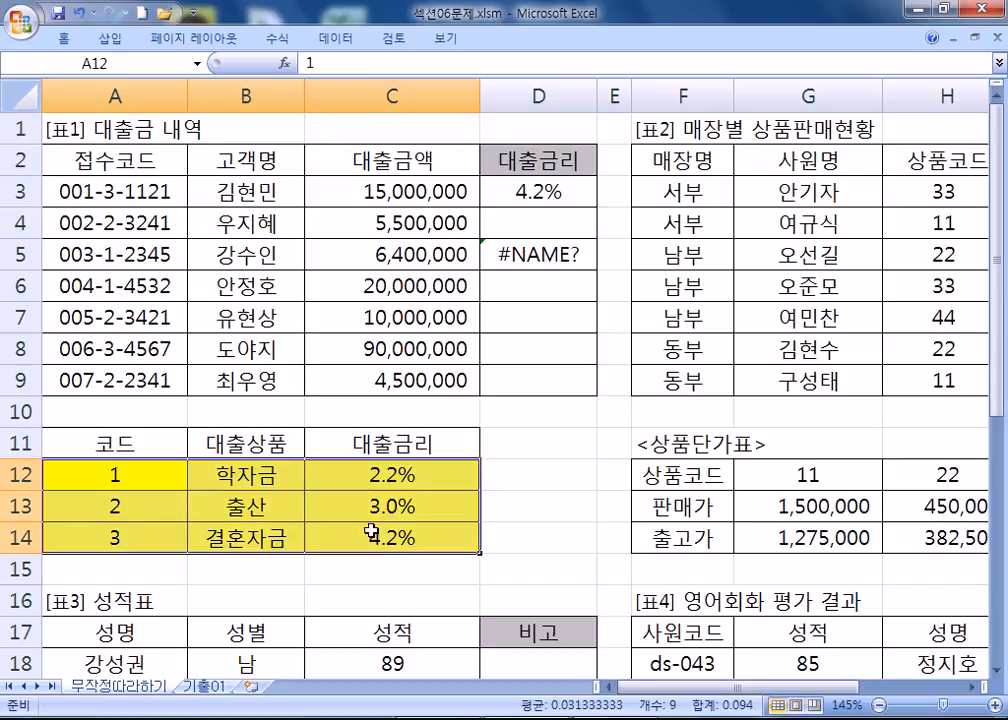
pyautogui.scroll(-2, 139, 281)
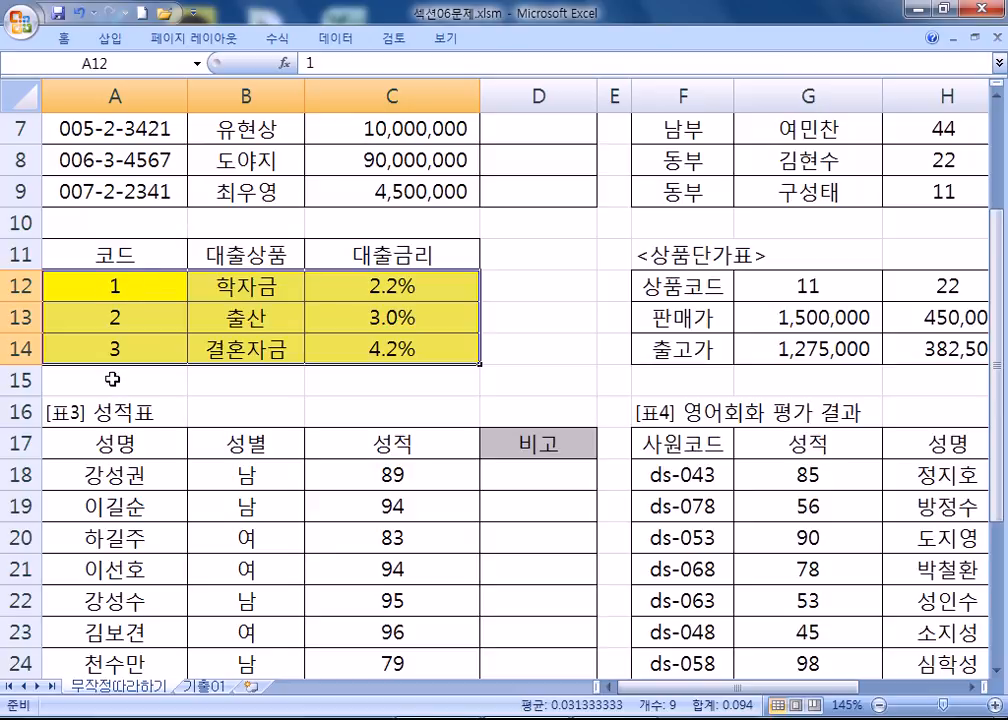
pyautogui.scroll(-2, 198, 394)
pyautogui.moveTo(640, 313); pyautogui.dragTo(783, 420)
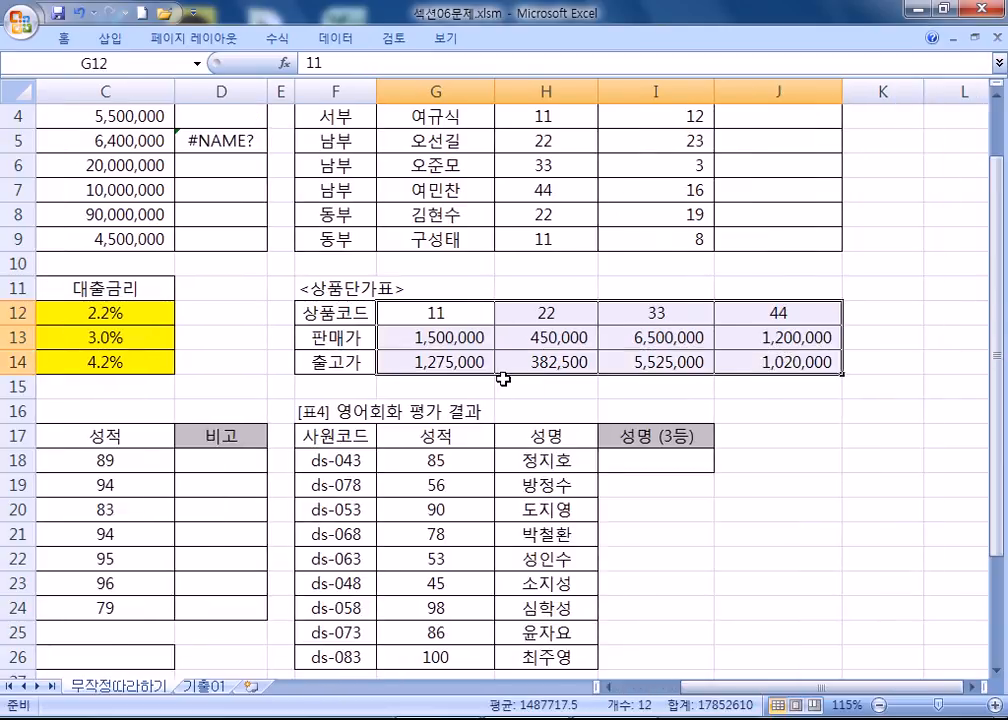
pyautogui.scroll(1, 443, 393)
pyautogui.moveTo(400, 389); pyautogui.dragTo(793, 436)
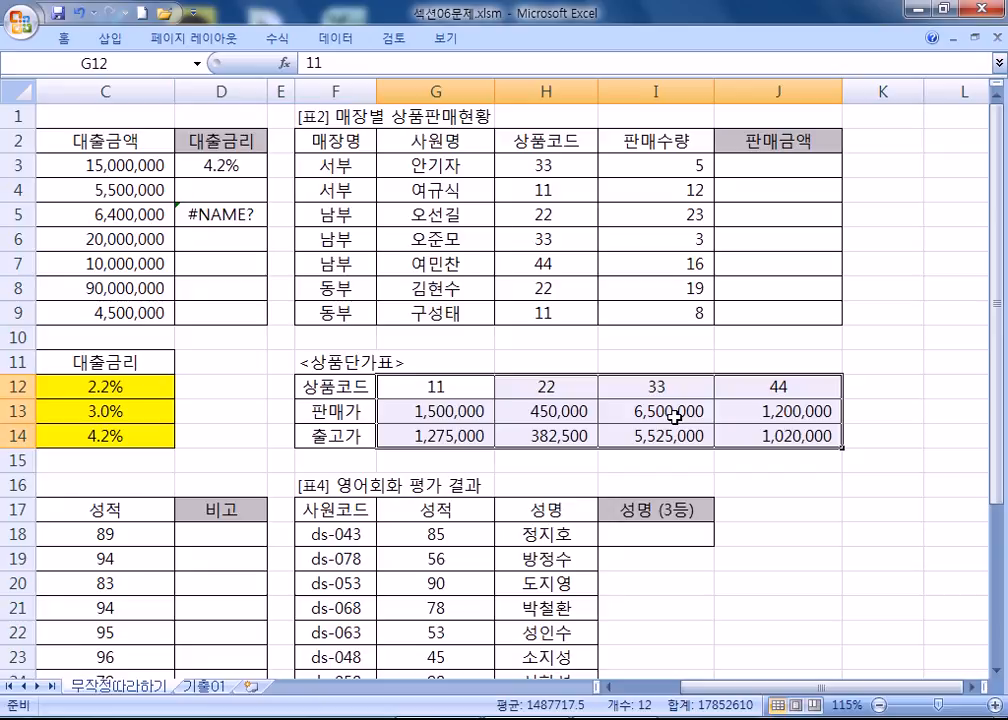
pyautogui.moveTo(428, 387); pyautogui.dragTo(803, 437)
pyautogui.moveTo(468, 162); pyautogui.dragTo(776, 288)
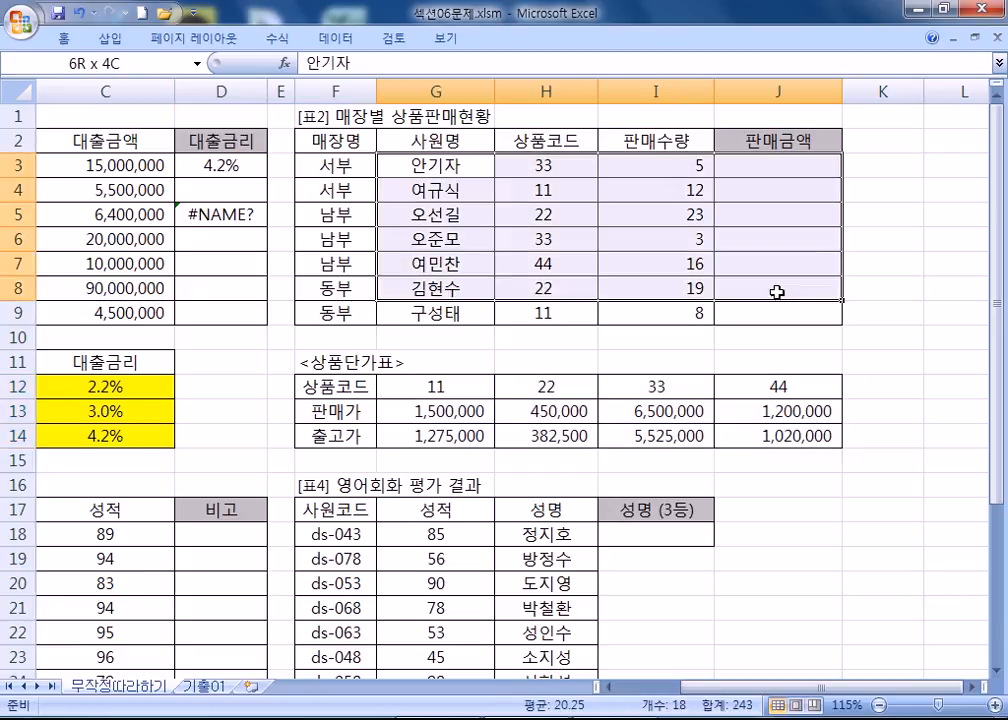
pyautogui.moveTo(760, 175); pyautogui.dragTo(742, 310)
pyautogui.scroll(-1, 640, 330)
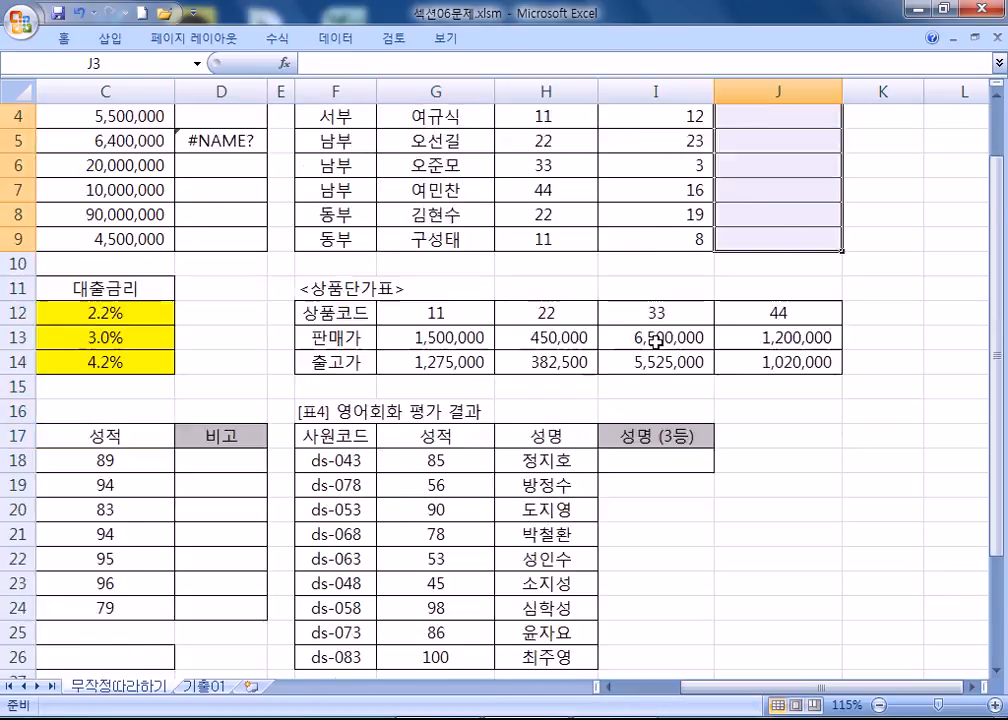
pyautogui.moveTo(450, 313); pyautogui.dragTo(751, 360)
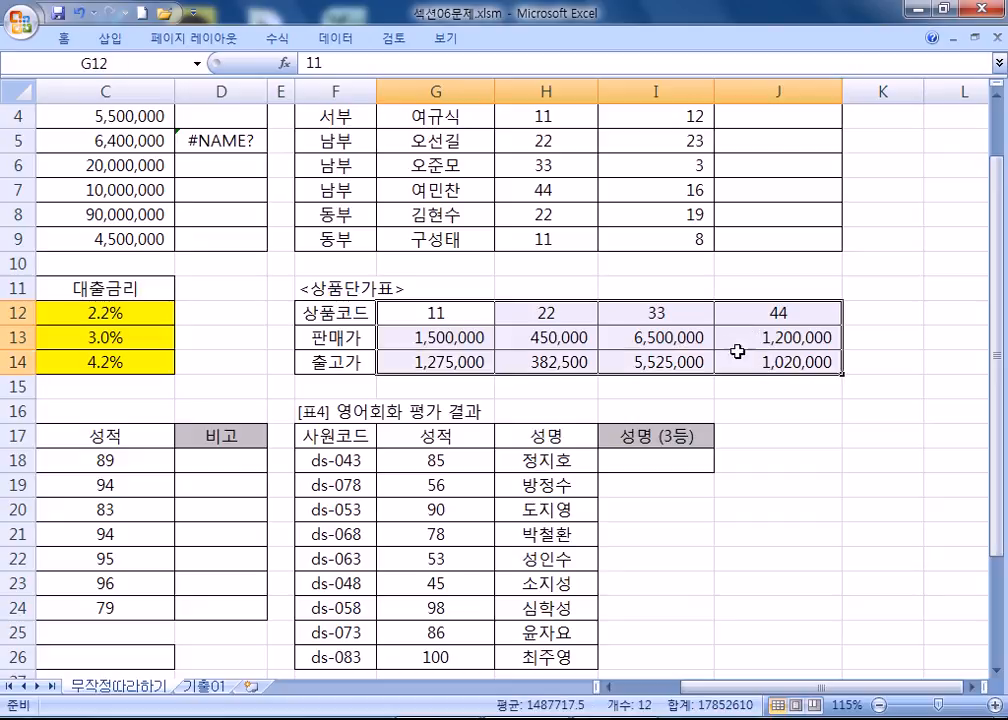
# Step: Examine [표3] 성적표 with its 비고 and total cells, and the 성적 and 성명 columns of [표4] in G18:H26
pyautogui.press('Home')
pyautogui.scroll(-4, 389, 441)
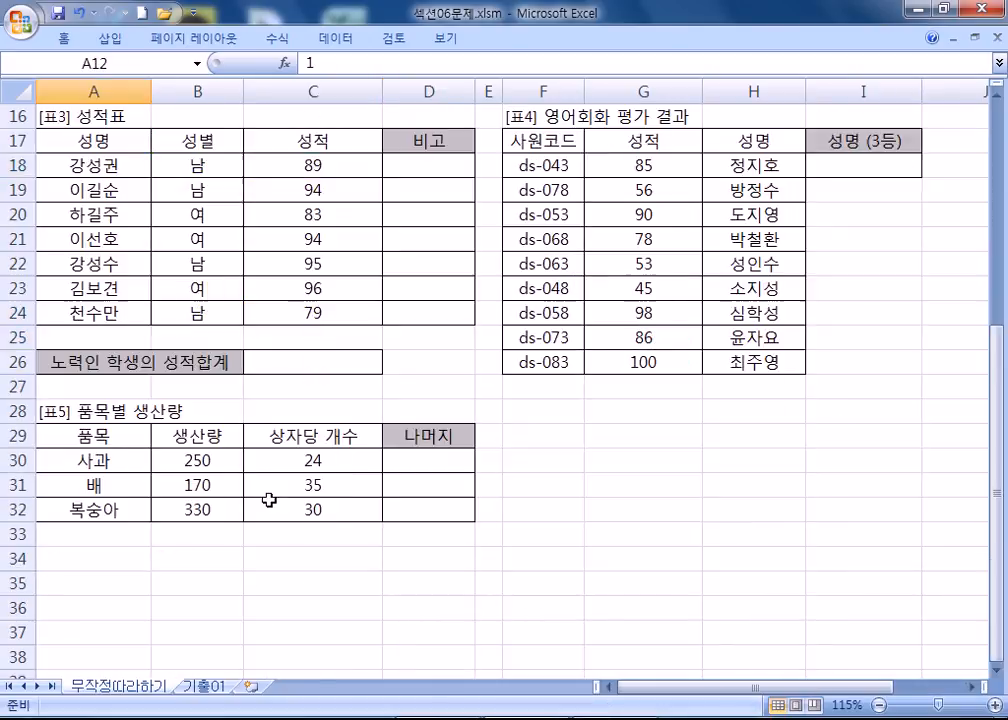
pyautogui.scroll(2, 202, 459)
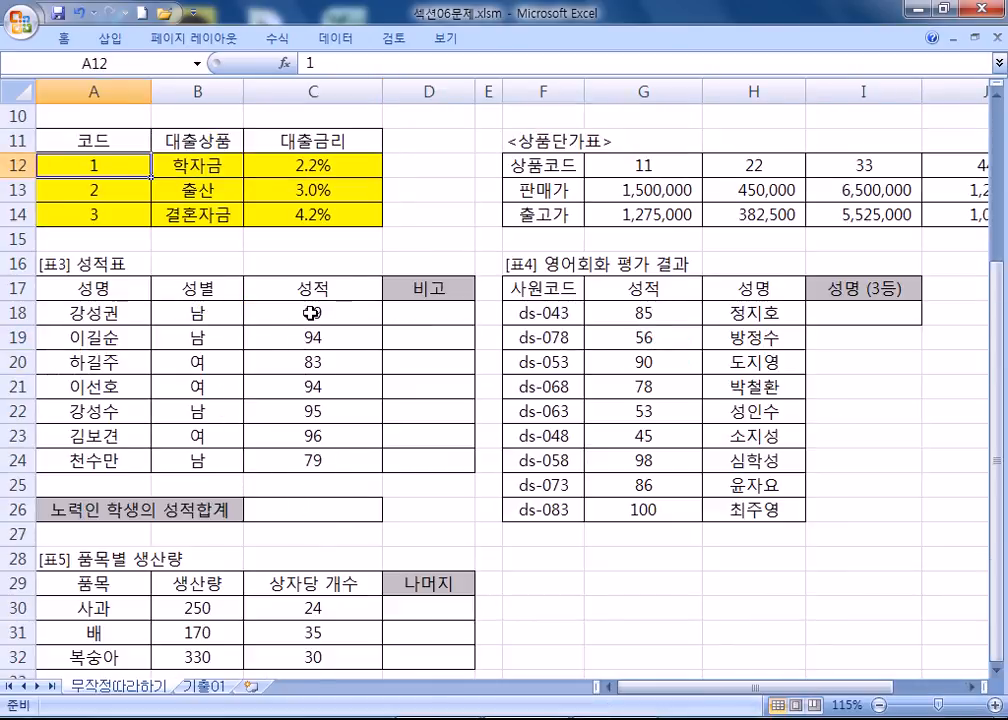
pyautogui.click(433, 311)
pyautogui.click(302, 507)
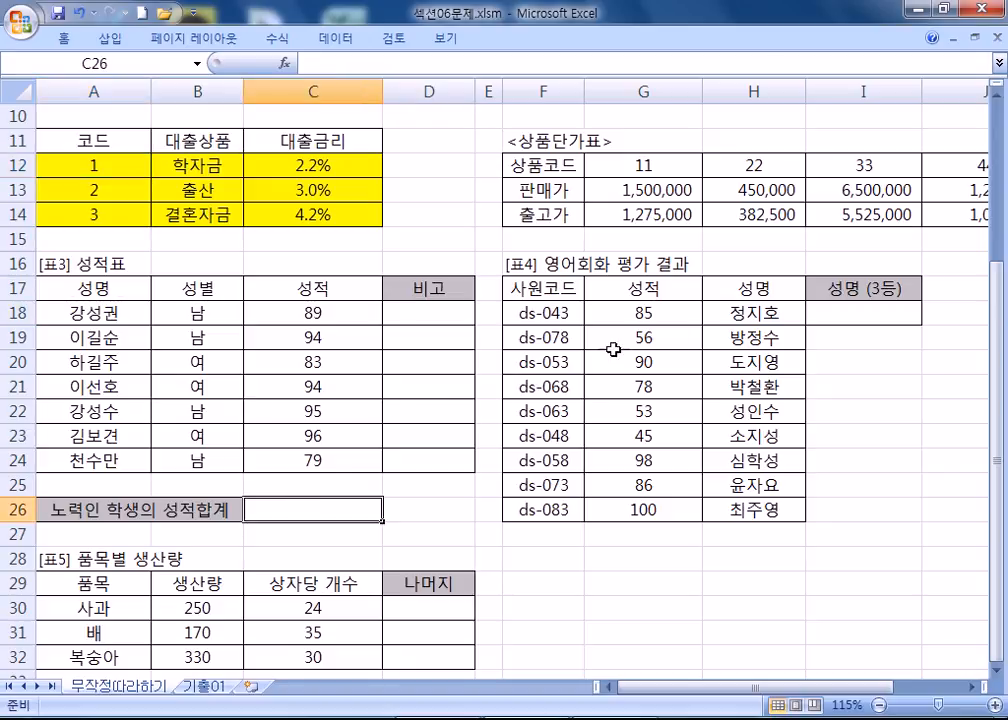
pyautogui.click(848, 315)
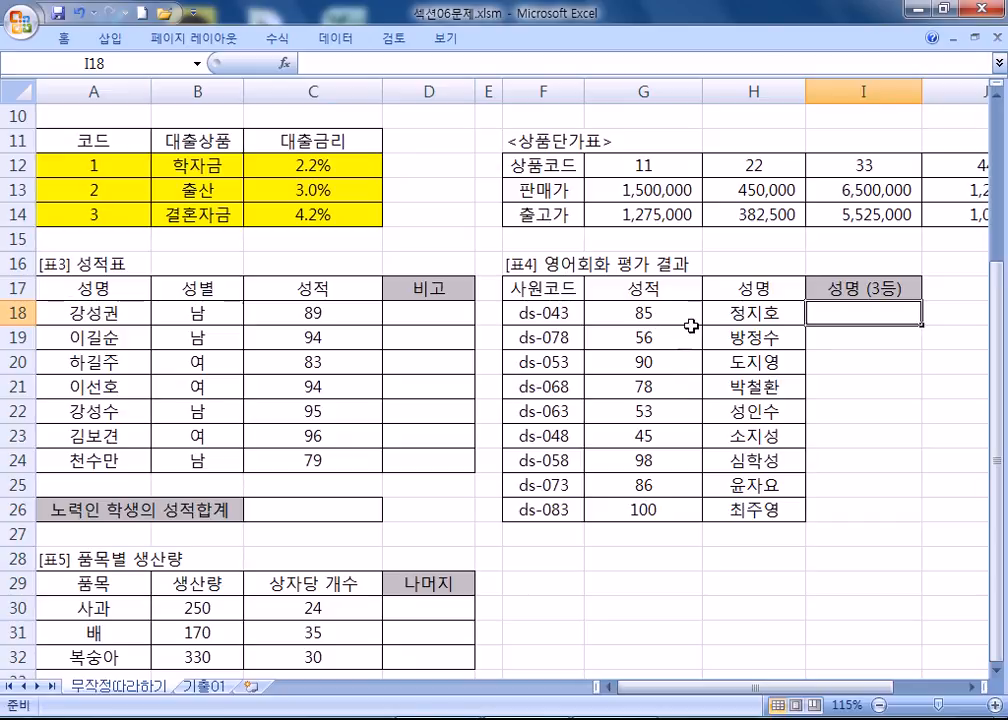
pyautogui.click(731, 313)
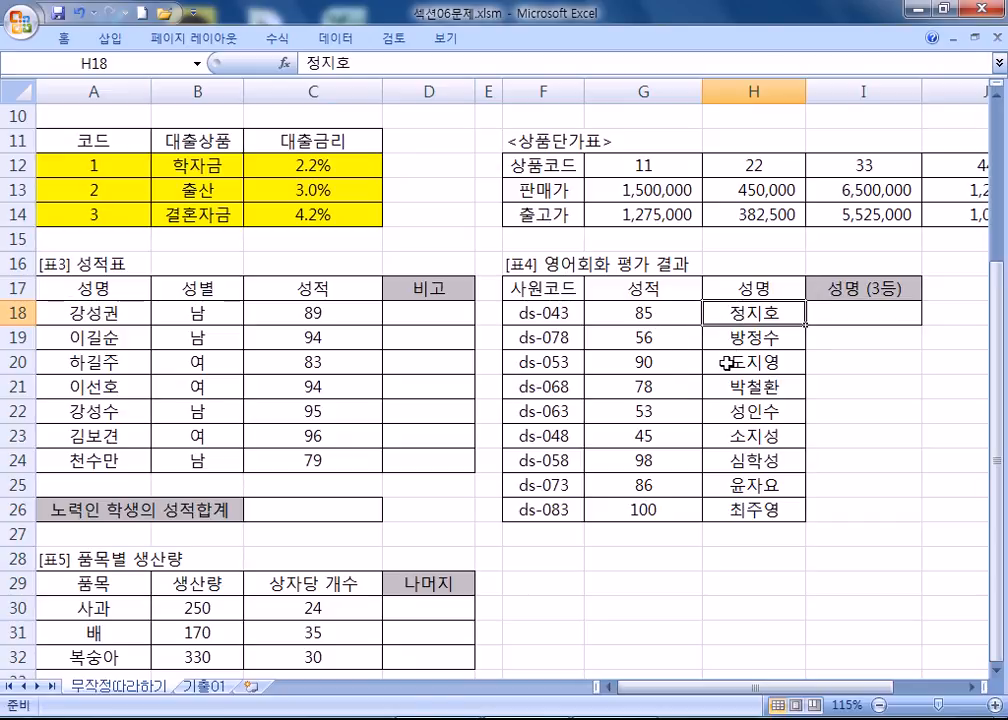
pyautogui.click(724, 361)
pyautogui.click(722, 416)
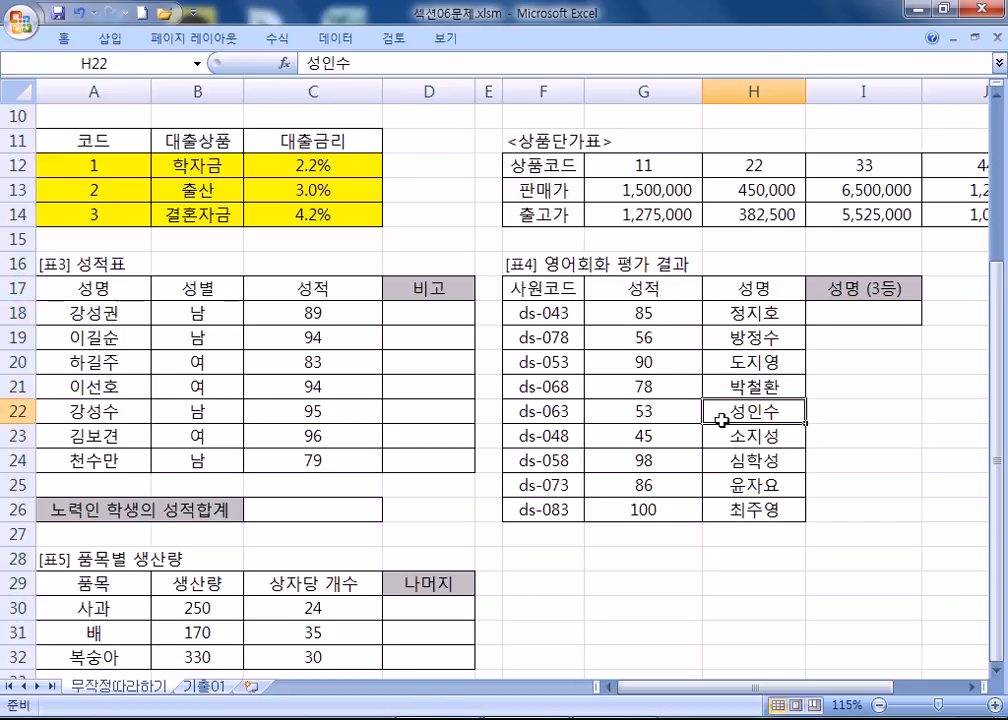
pyautogui.moveTo(634, 313); pyautogui.dragTo(754, 514)
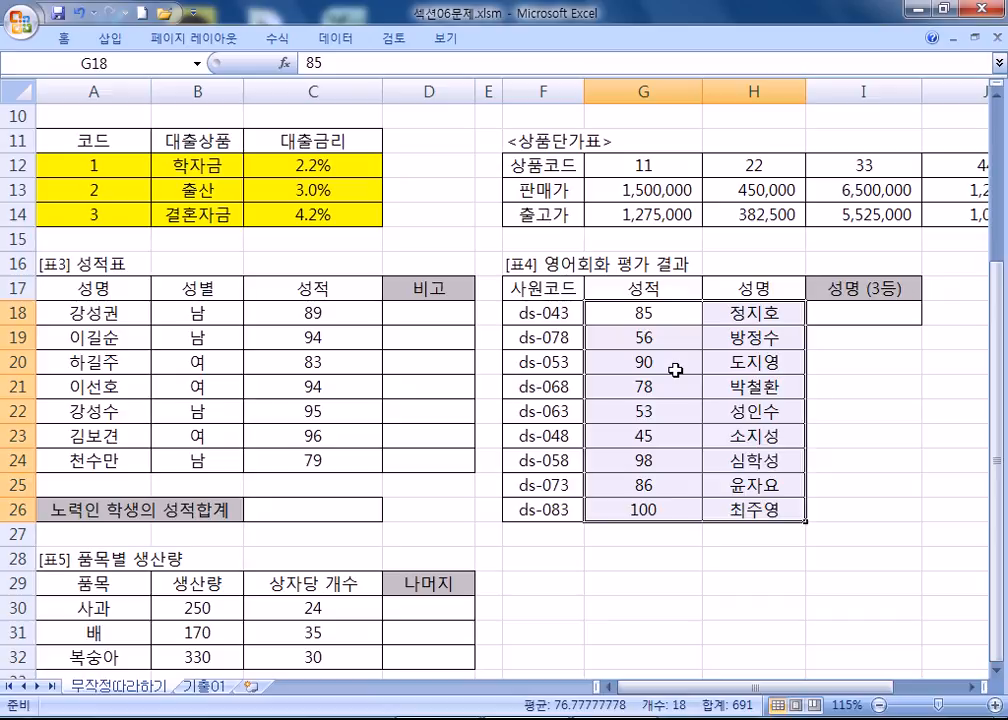
# Step: Trace the product code in H3 to its 판매가 and 출고가 in the <상품단가표>, and compare with the 판매수량 in I3
pyautogui.scroll(3, 720, 360)
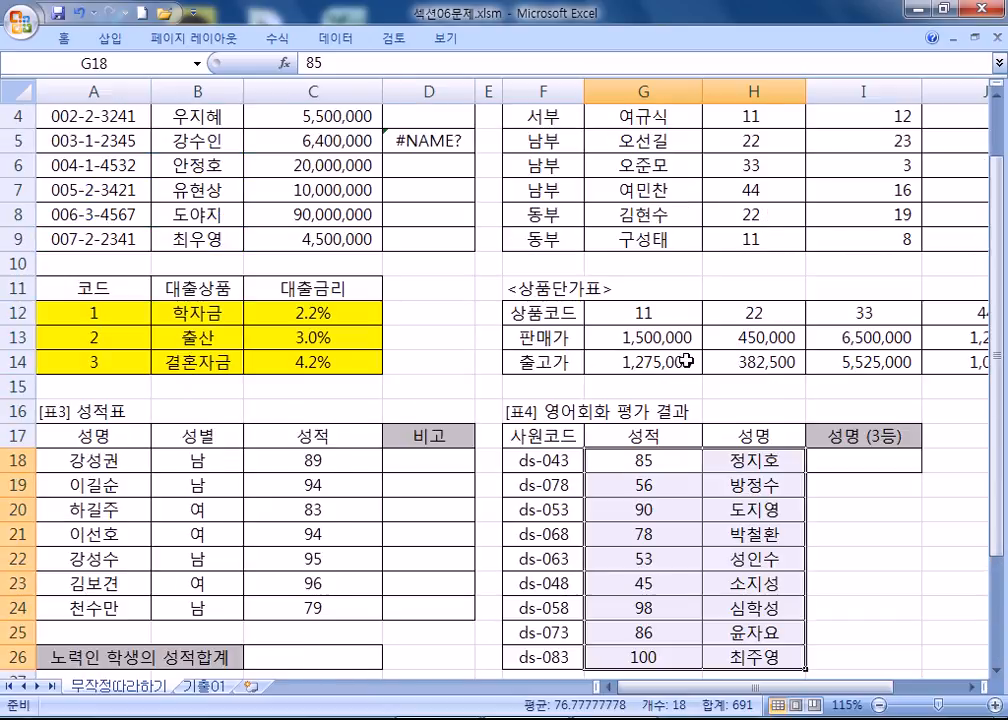
pyautogui.moveTo(797, 688); pyautogui.dragTo(885, 690)
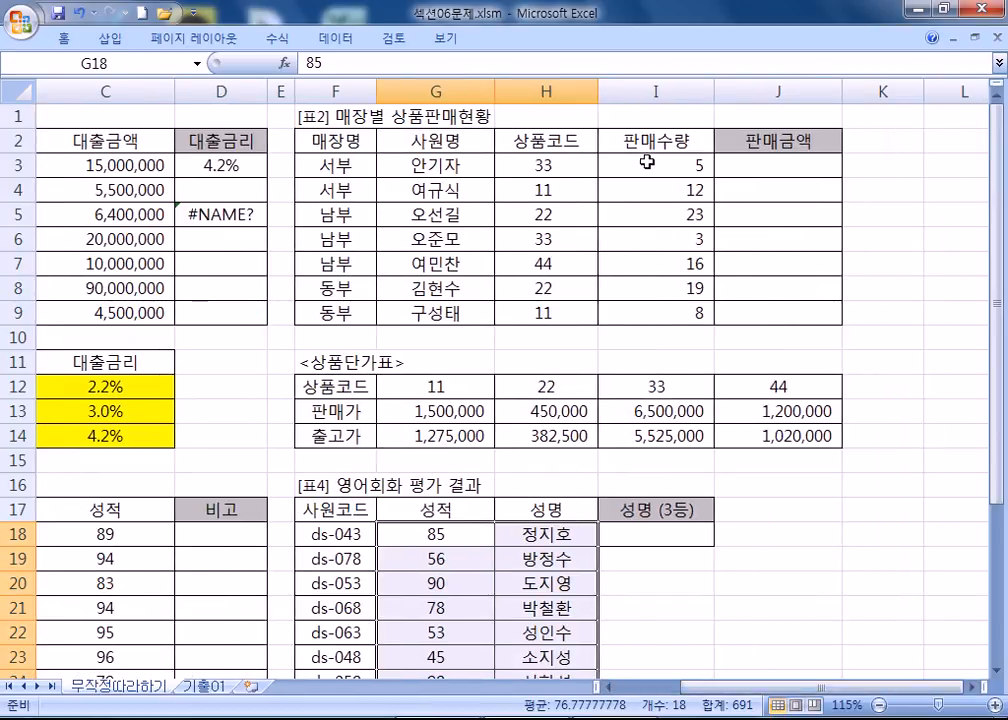
pyautogui.click(695, 164)
pyautogui.click(520, 165)
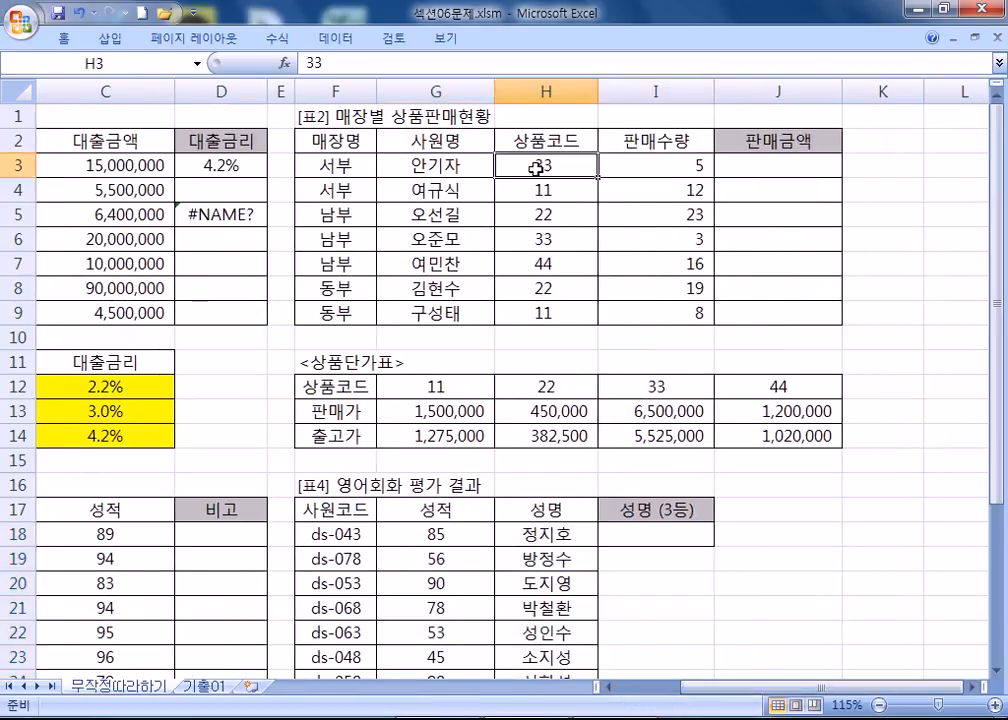
pyautogui.click(626, 388)
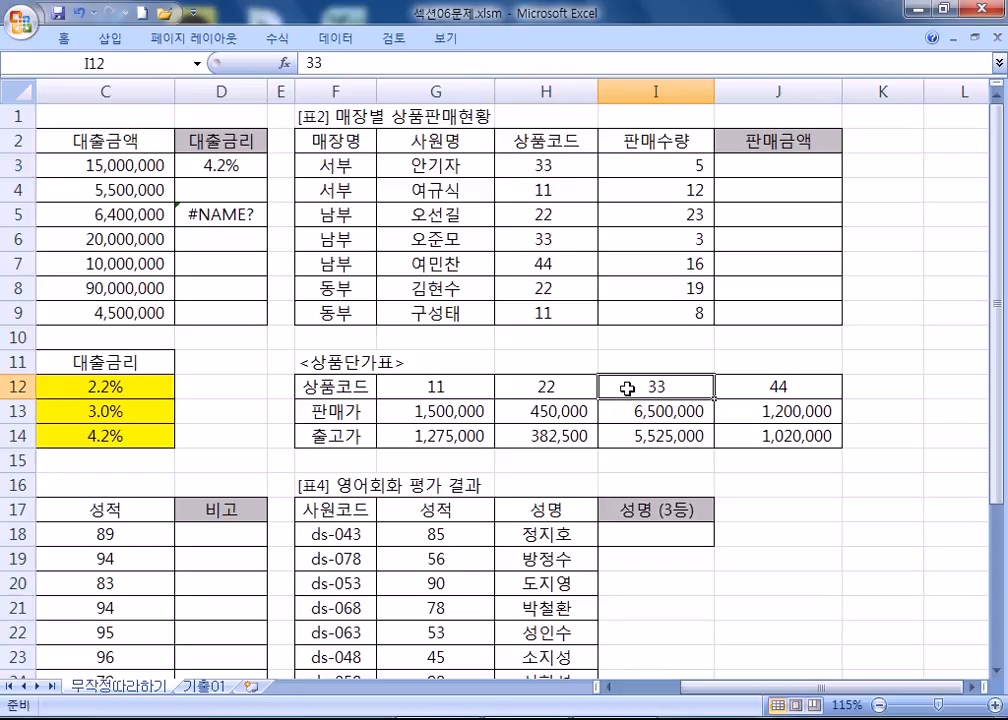
pyautogui.click(623, 440)
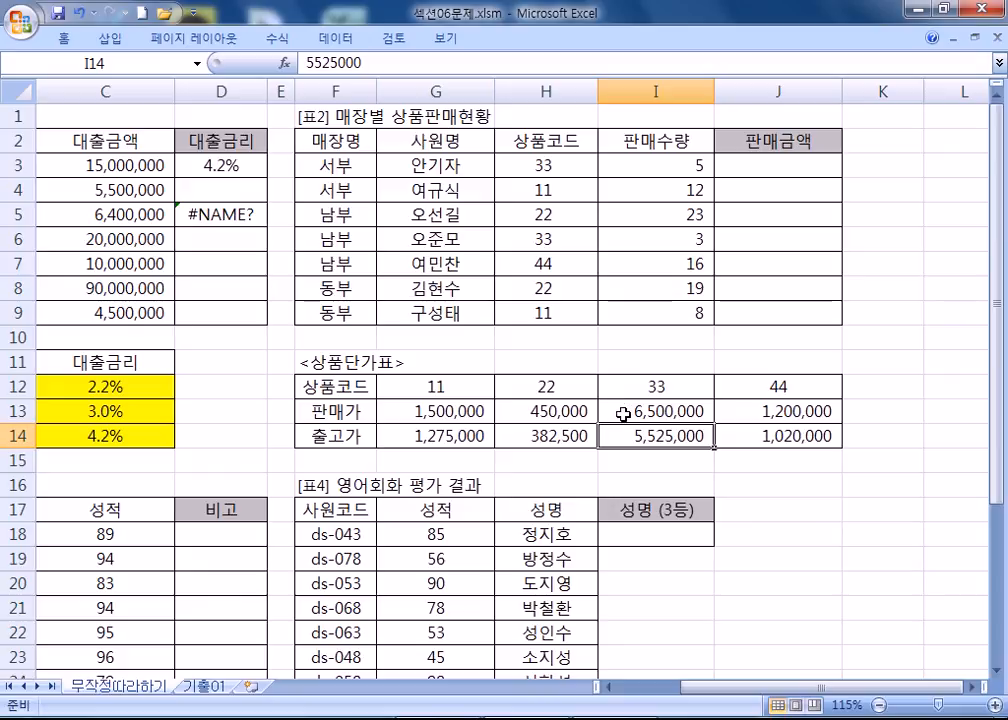
pyautogui.click(623, 412)
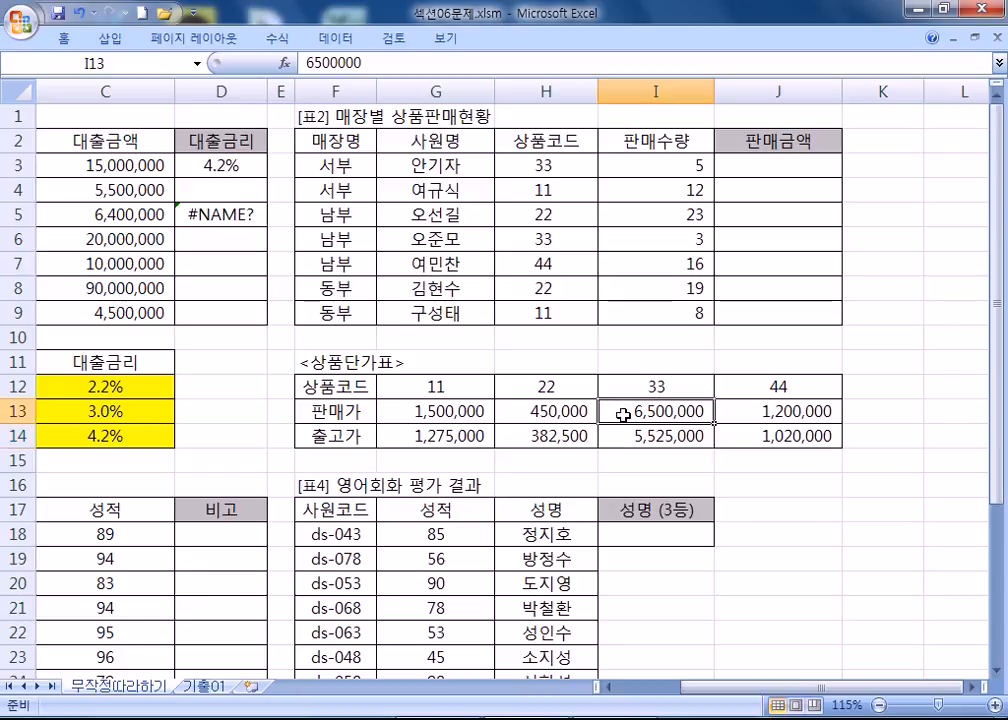
pyautogui.click(624, 440)
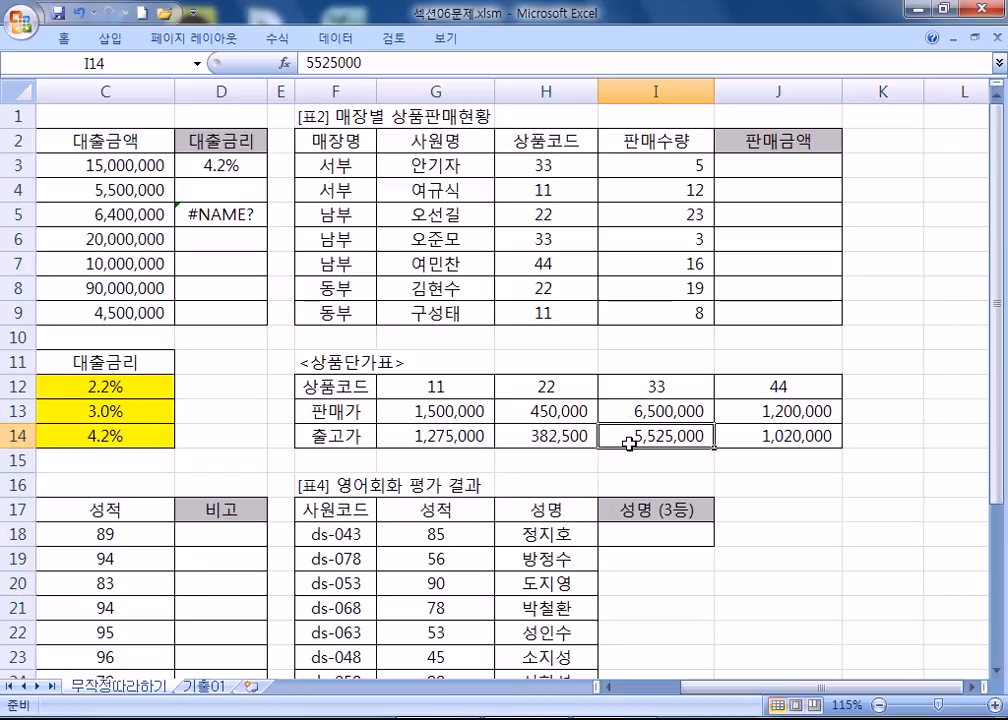
pyautogui.click(622, 413)
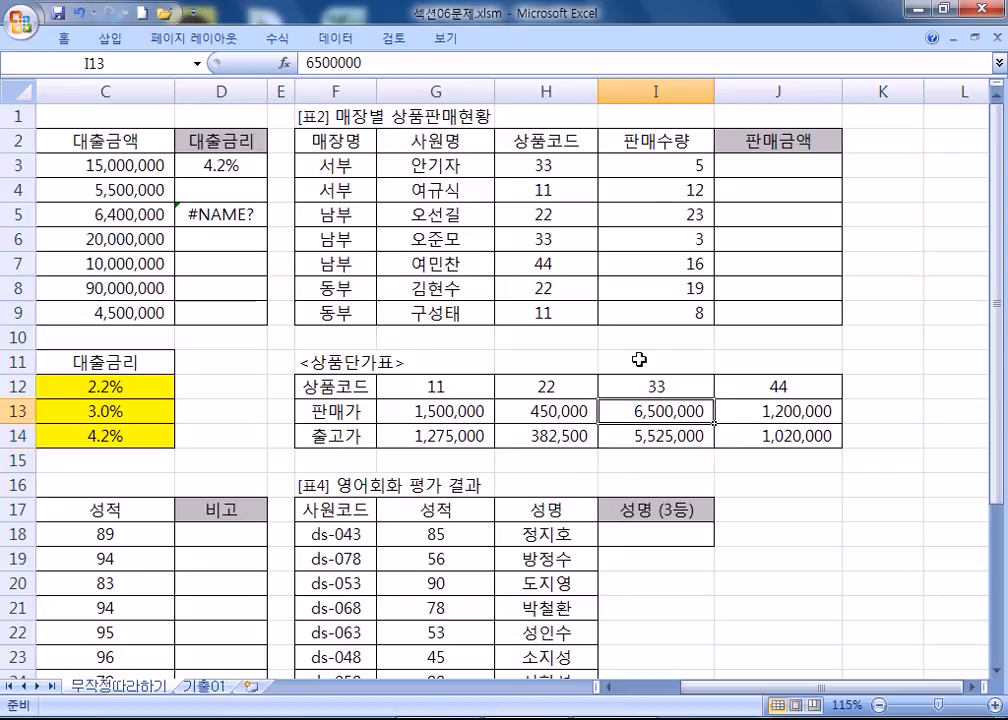
pyautogui.click(659, 164)
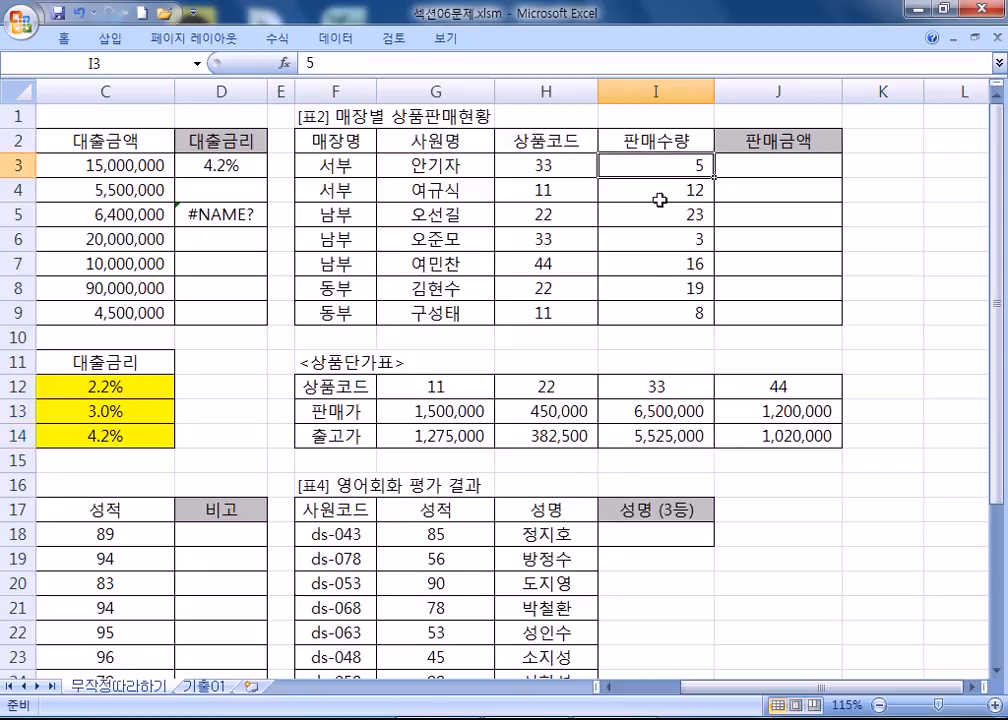
pyautogui.click(650, 411)
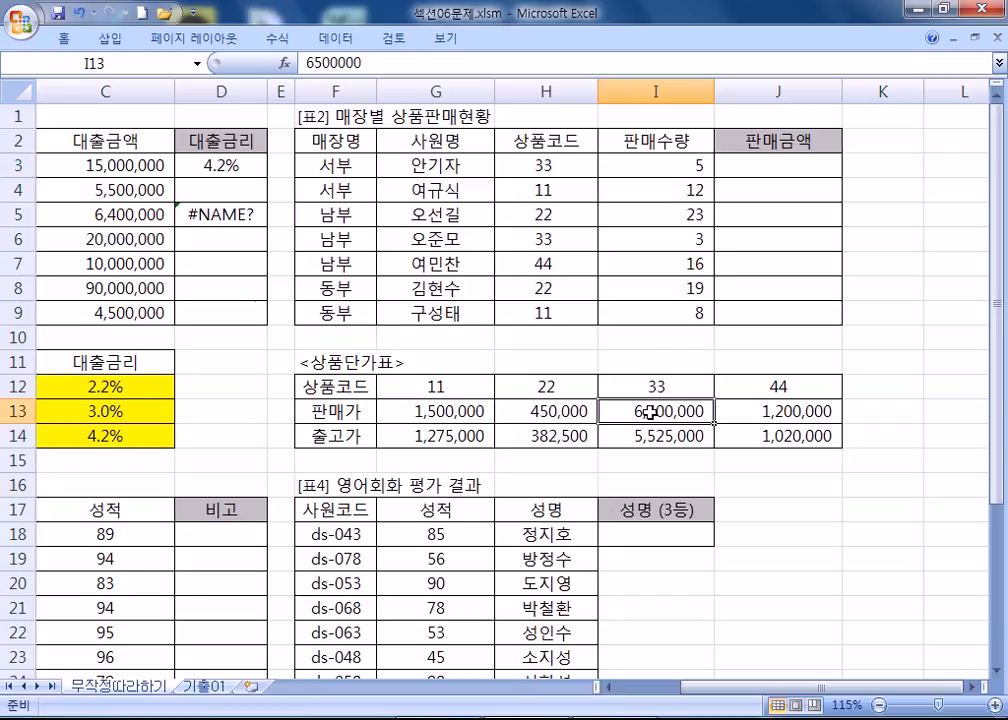
# Step: Trace the product code in H4 to its 판매가 in G13 and the 판매수량 in I4, and review the price range G12:J14
pyautogui.click(543, 168)
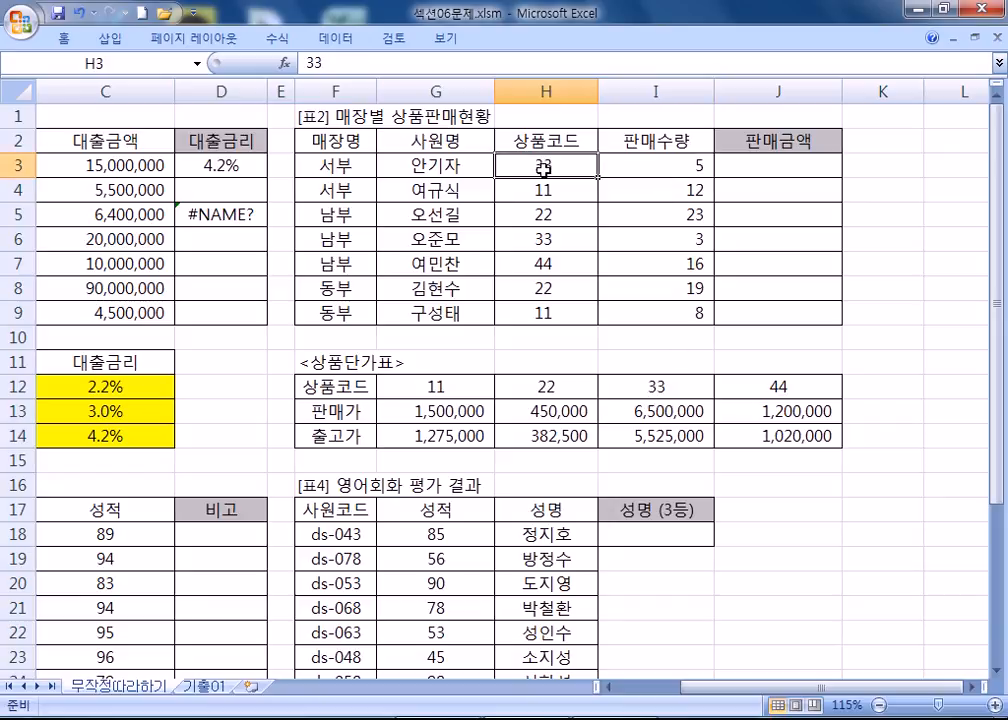
pyautogui.click(549, 192)
pyautogui.click(437, 414)
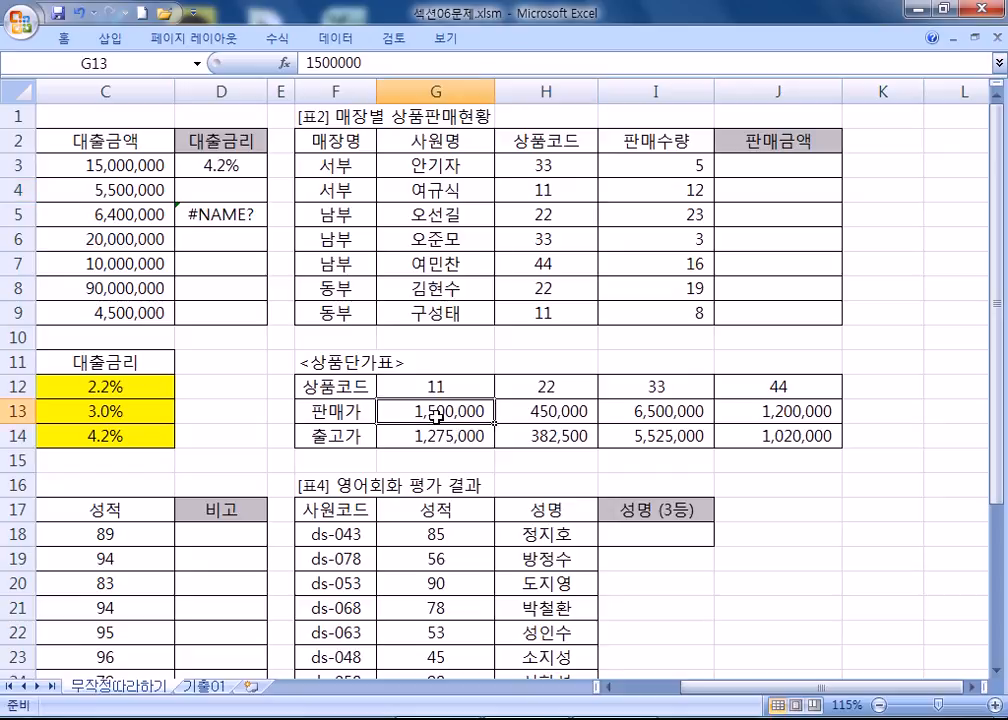
pyautogui.click(668, 190)
pyautogui.click(472, 412)
pyautogui.moveTo(450, 385); pyautogui.dragTo(776, 433)
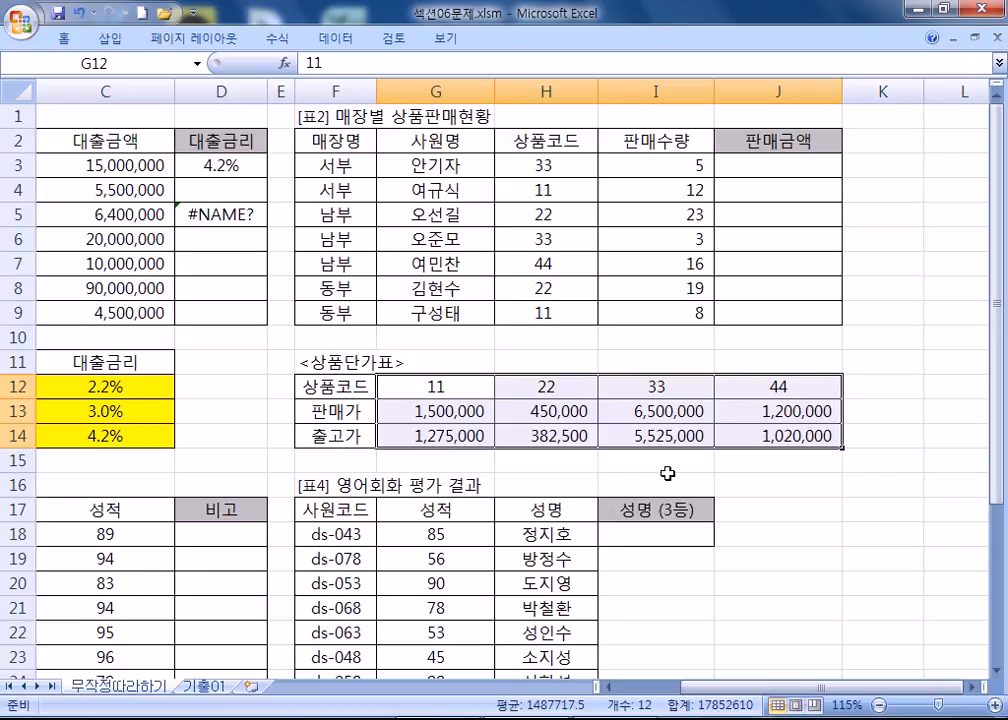
# Step: Begin the formula in D5 with the VLOOKUP function, giving =VLOOKUP(
pyautogui.press('Home')
pyautogui.click(450, 216)
pyautogui.write('=VL')
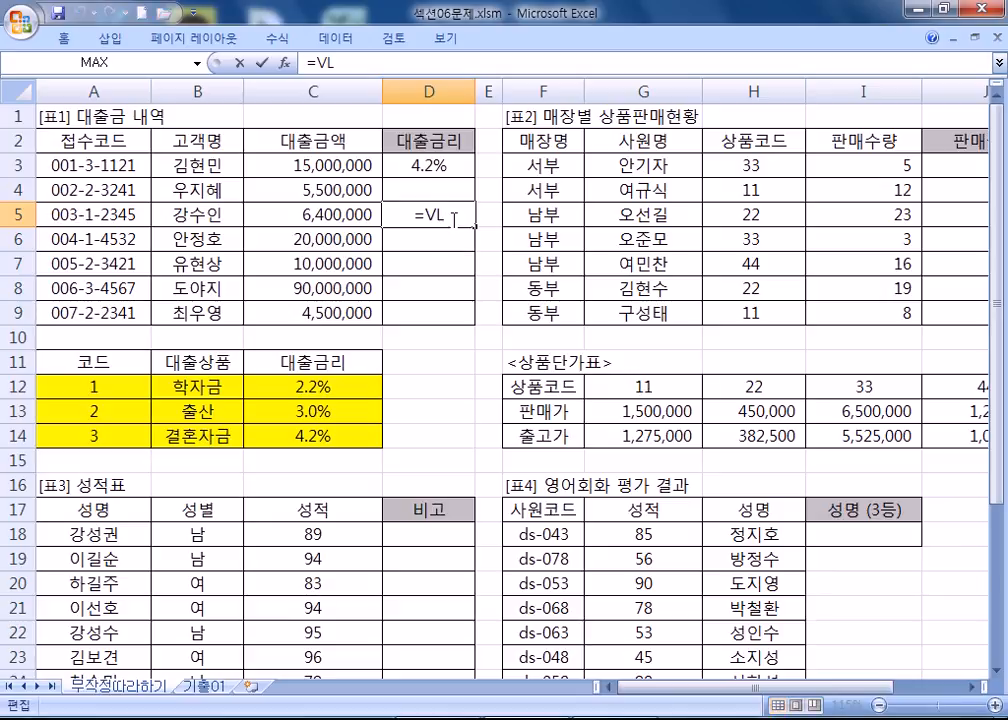
pyautogui.press('BackSpace')
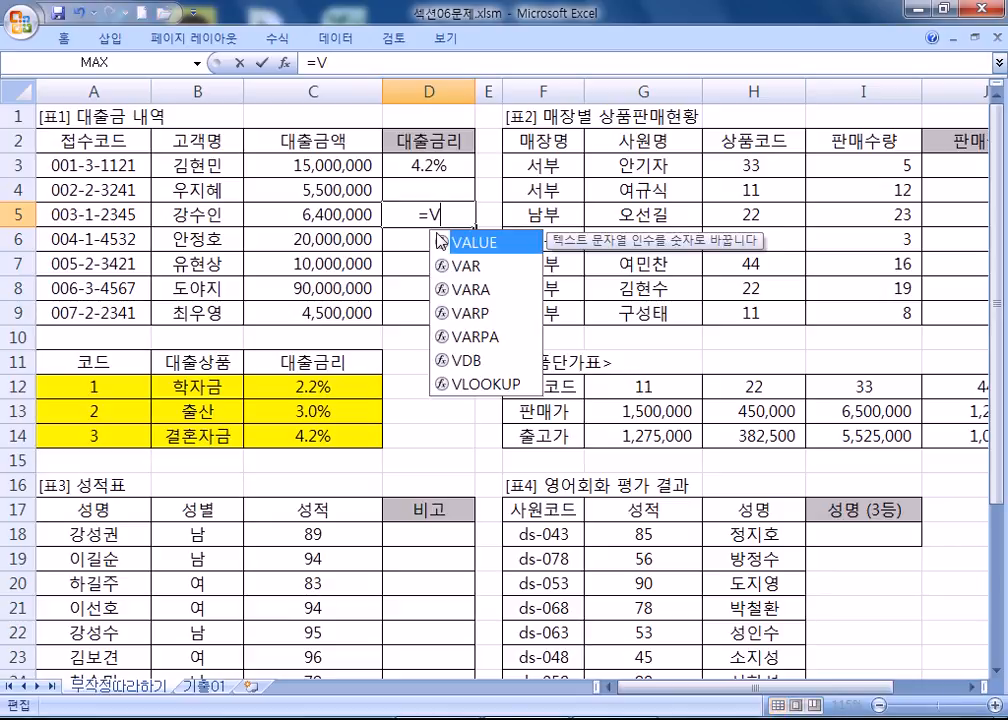
pyautogui.write('L')
pyautogui.doubleClick(466, 243)
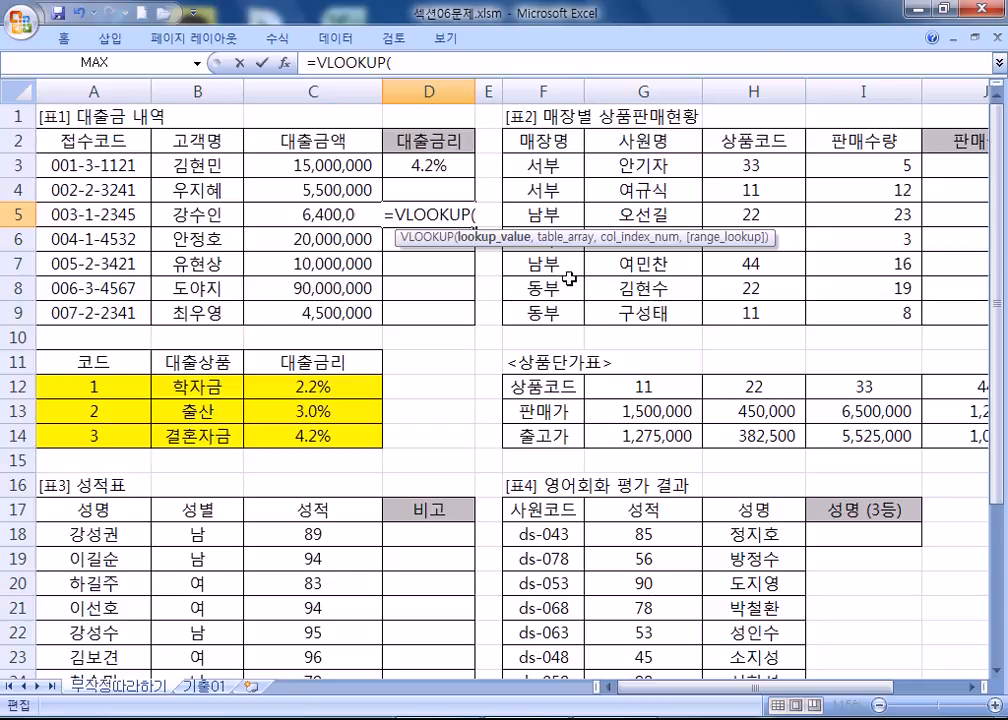
# Step: Add MID(A5,5,1) as the lookup value of the VLOOKUP formula in D5
pyautogui.write('MID(')
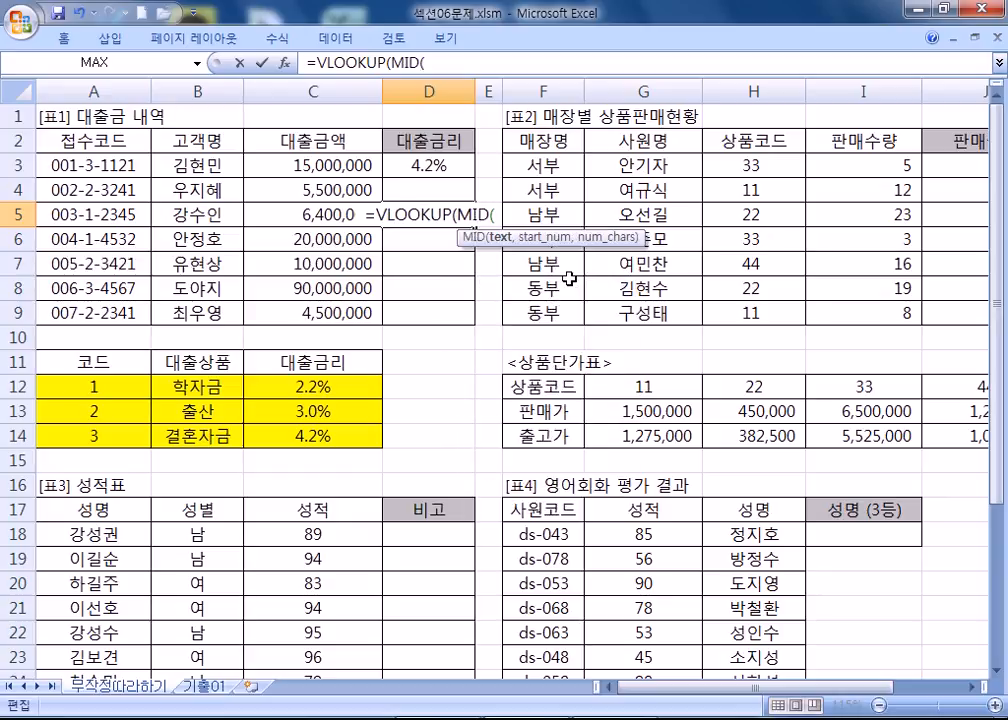
pyautogui.click(125, 214)
pyautogui.write(',')
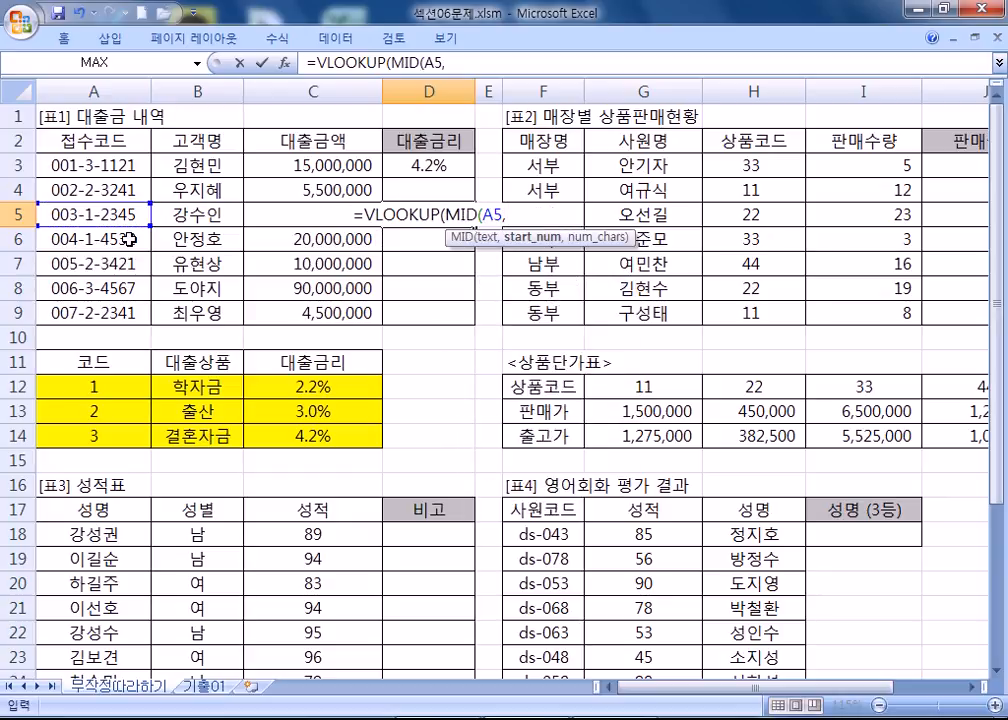
pyautogui.write('5.')
pyautogui.press('BackSpace')
pyautogui.write(',1)')
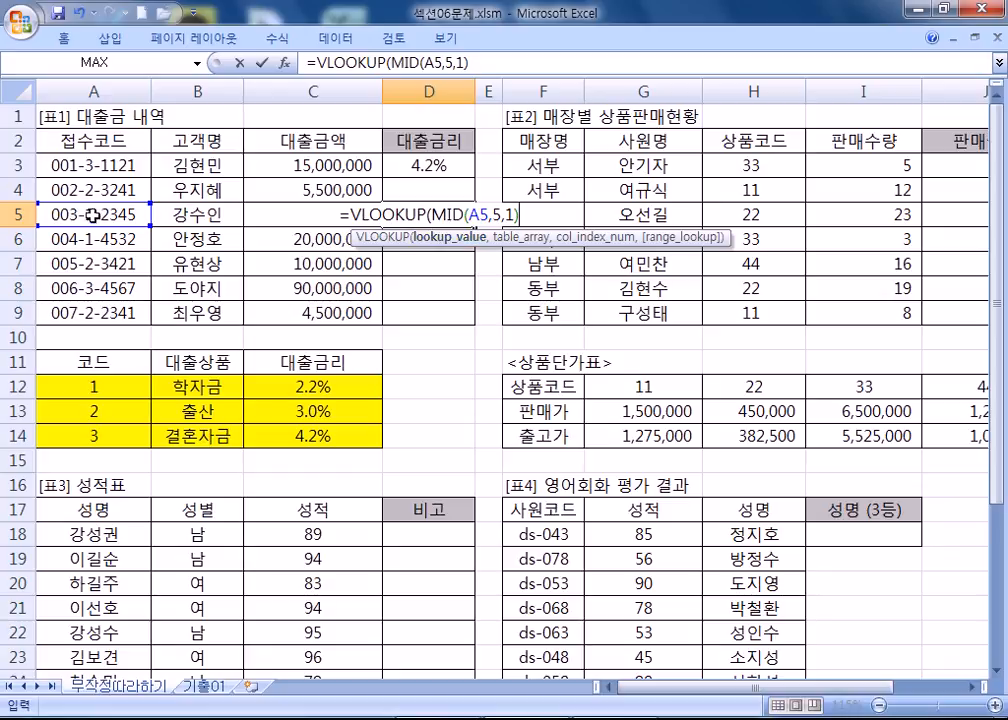
# Step: Add the absolute range $A$12:$C$14 as the table array and 3 as the column index in the D5 VLOOKUP formula
pyautogui.moveTo(432, 214); pyautogui.dragTo(535, 214)
pyautogui.click(535, 214)
pyautogui.write(',')
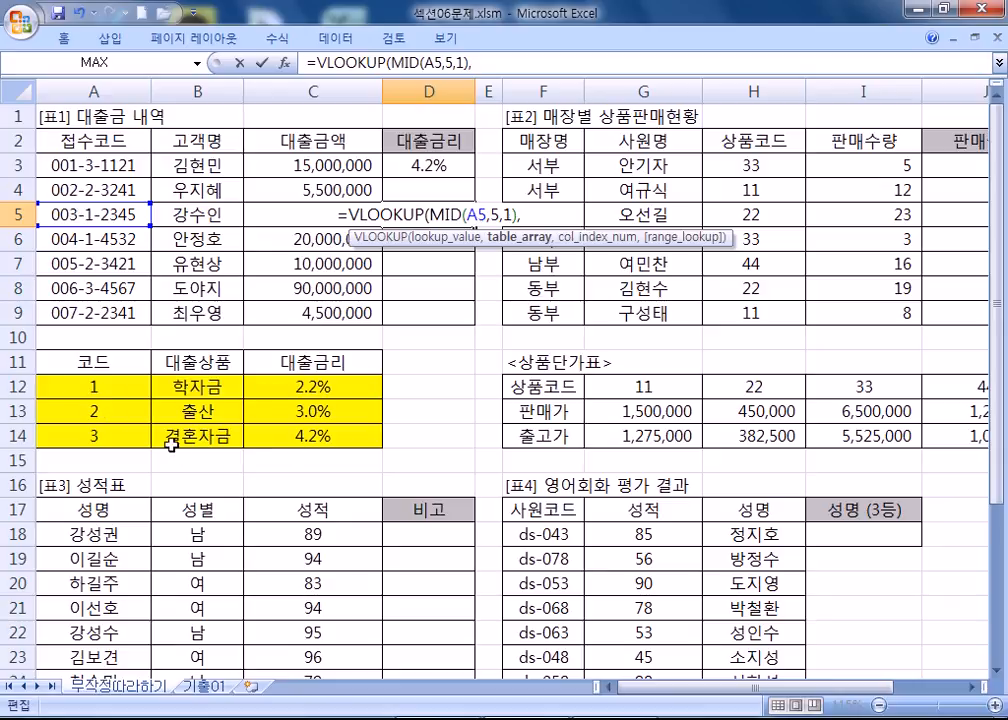
pyautogui.moveTo(110, 384); pyautogui.dragTo(375, 445)
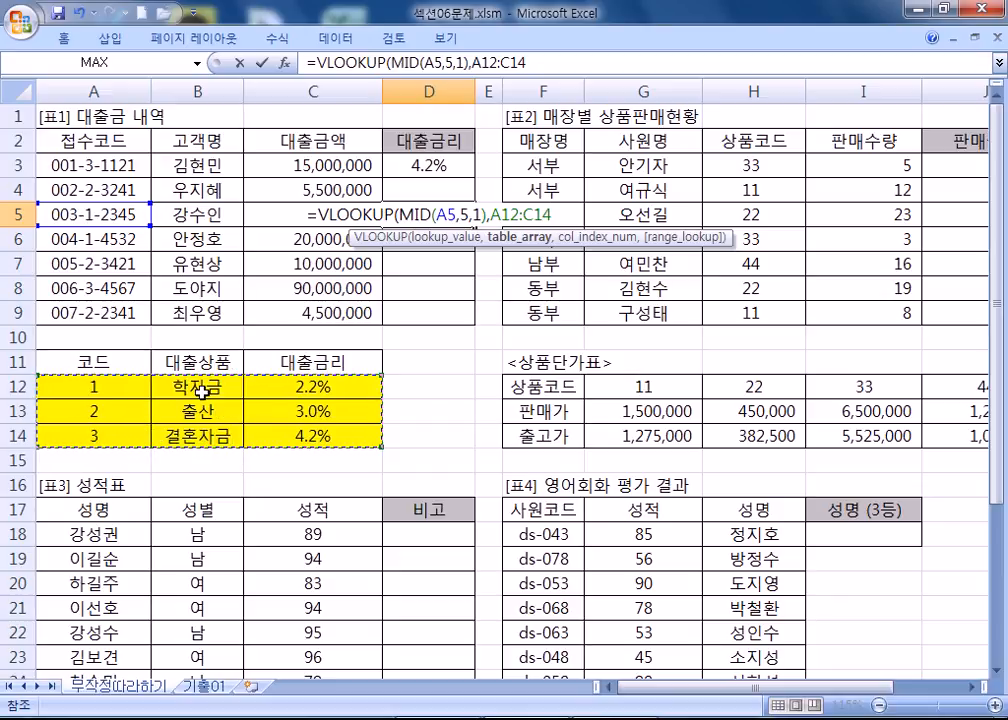
pyautogui.press('F4')
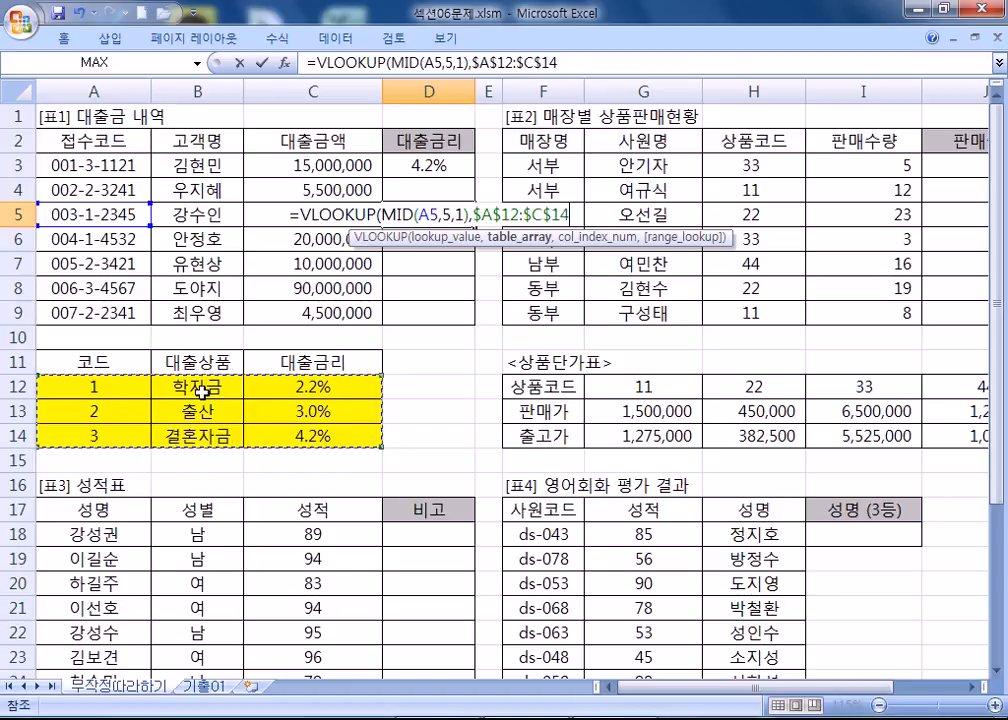
pyautogui.write(',')
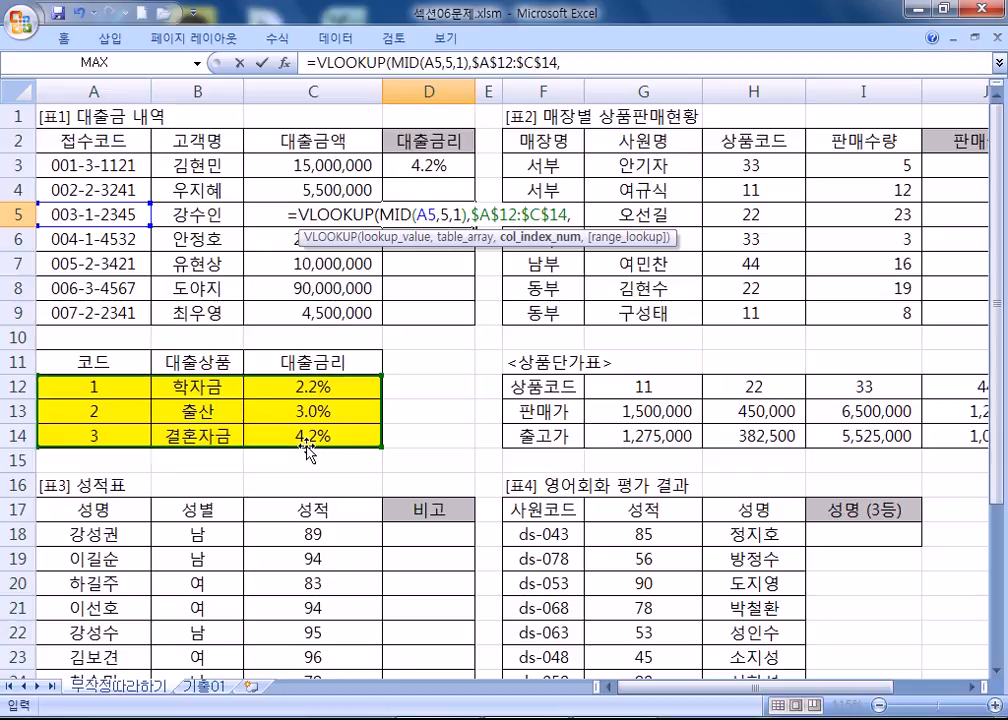
pyautogui.write('3')
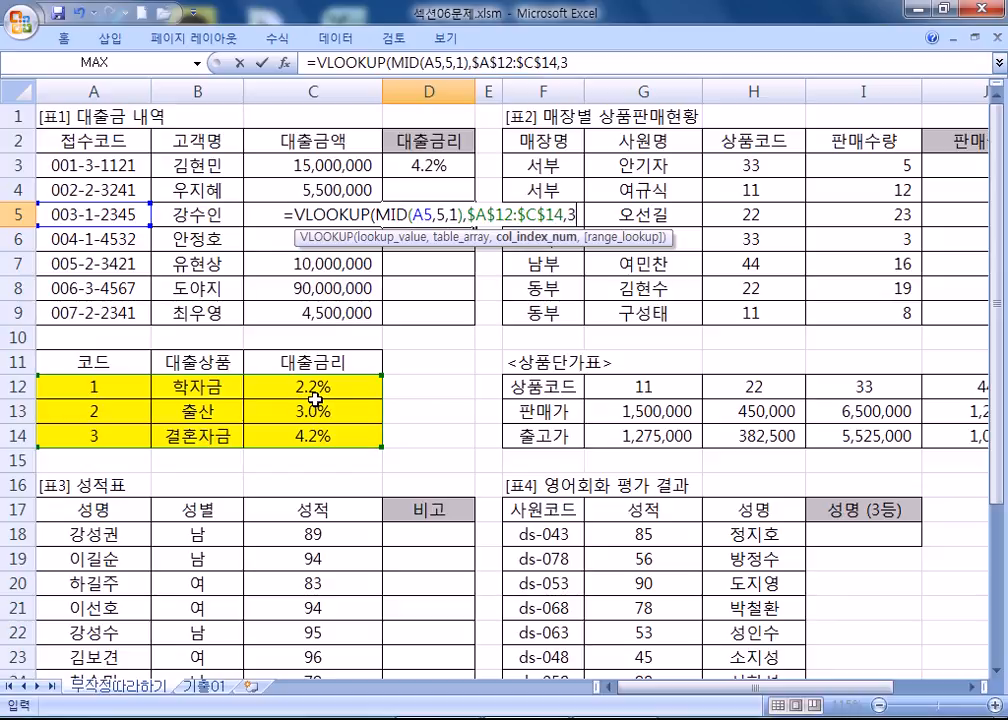
pyautogui.write(',')
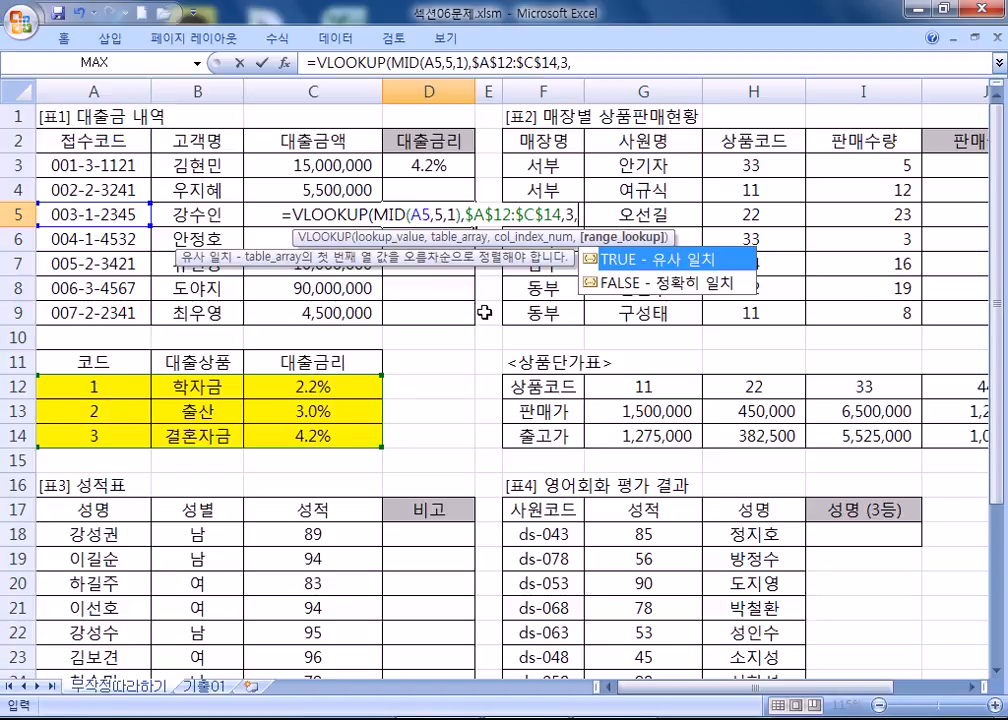
pyautogui.click(649, 283)
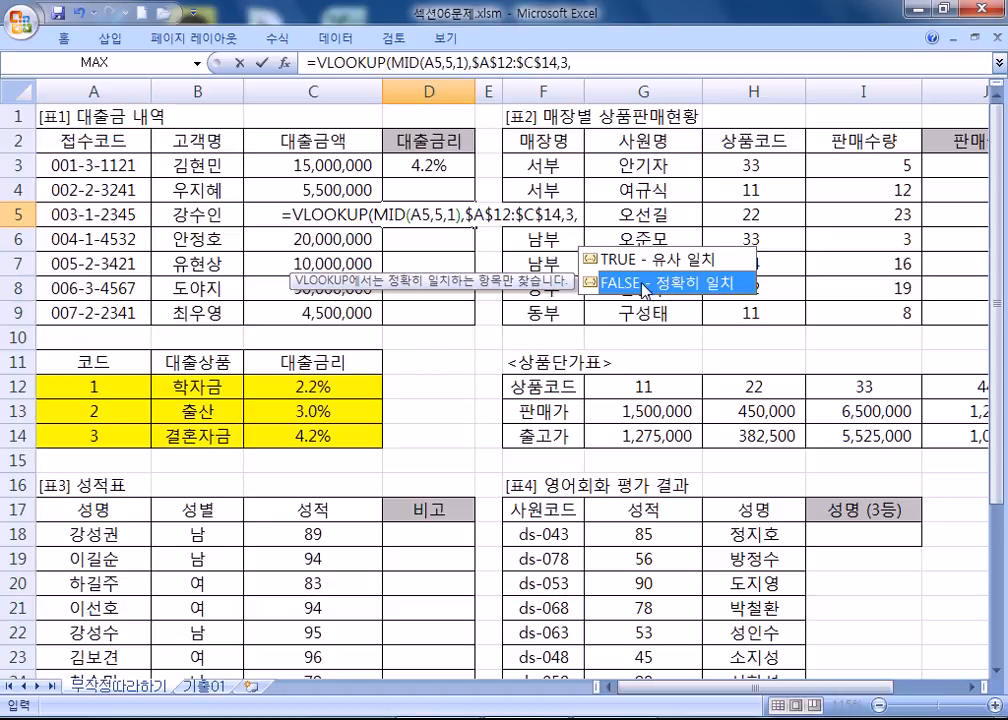
pyautogui.doubleClick(645, 284)
pyautogui.moveTo(557, 214); pyautogui.dragTo(606, 214)
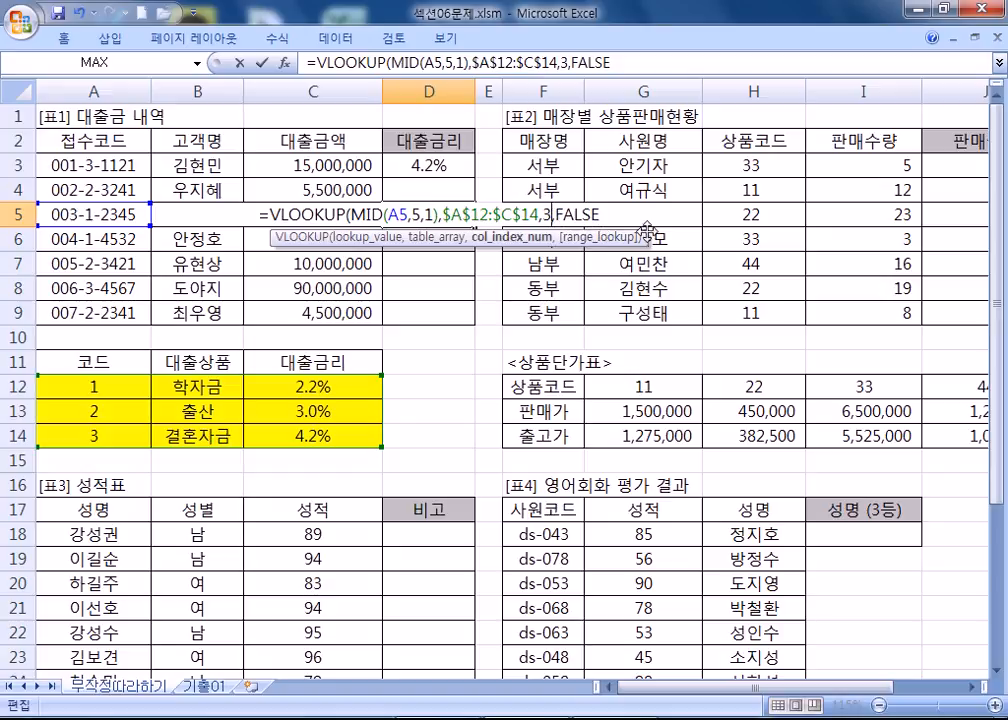
pyautogui.press('BackSpace')
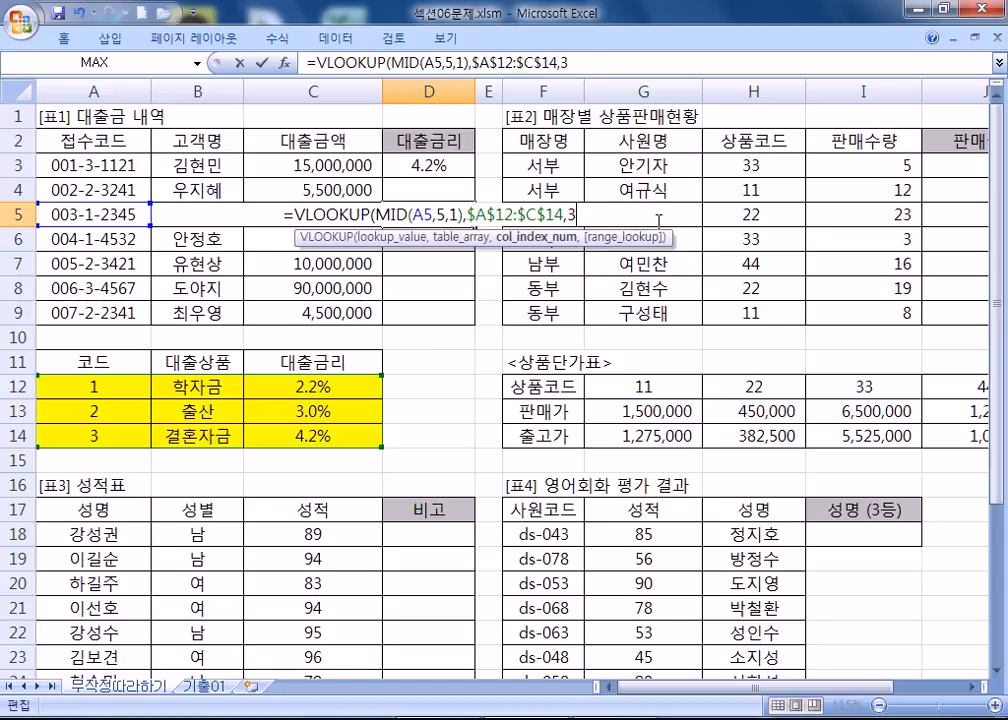
pyautogui.write(',')
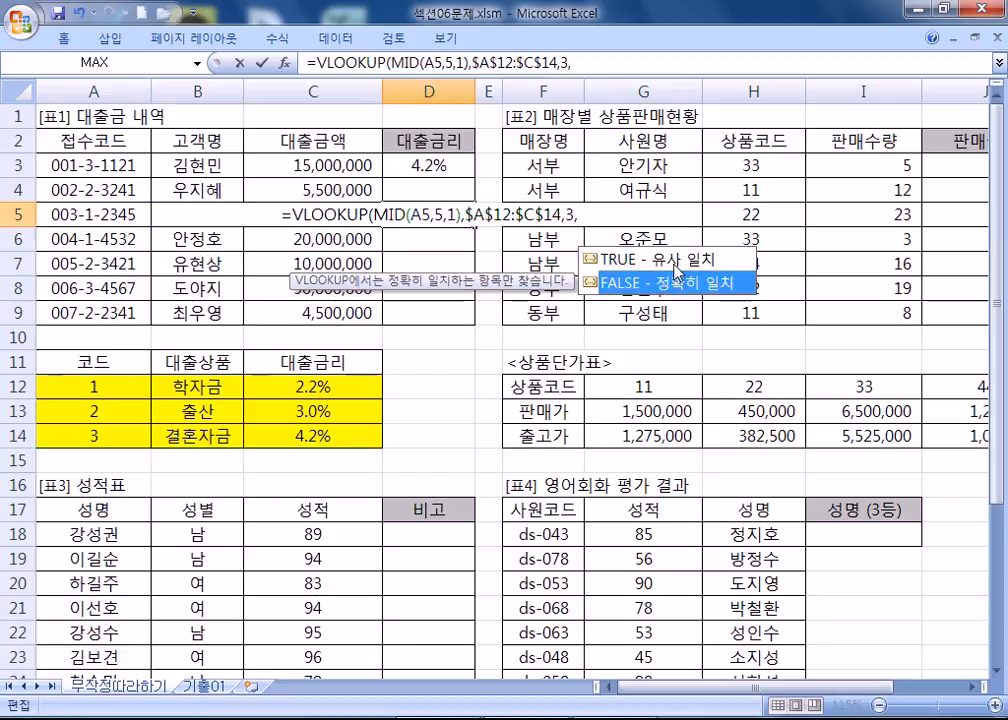
# Step: Compare the TRUE (유사 일치) and FALSE (정확히 일치) options offered for the range_lookup argument of the D5 formula
pyautogui.press('Up')
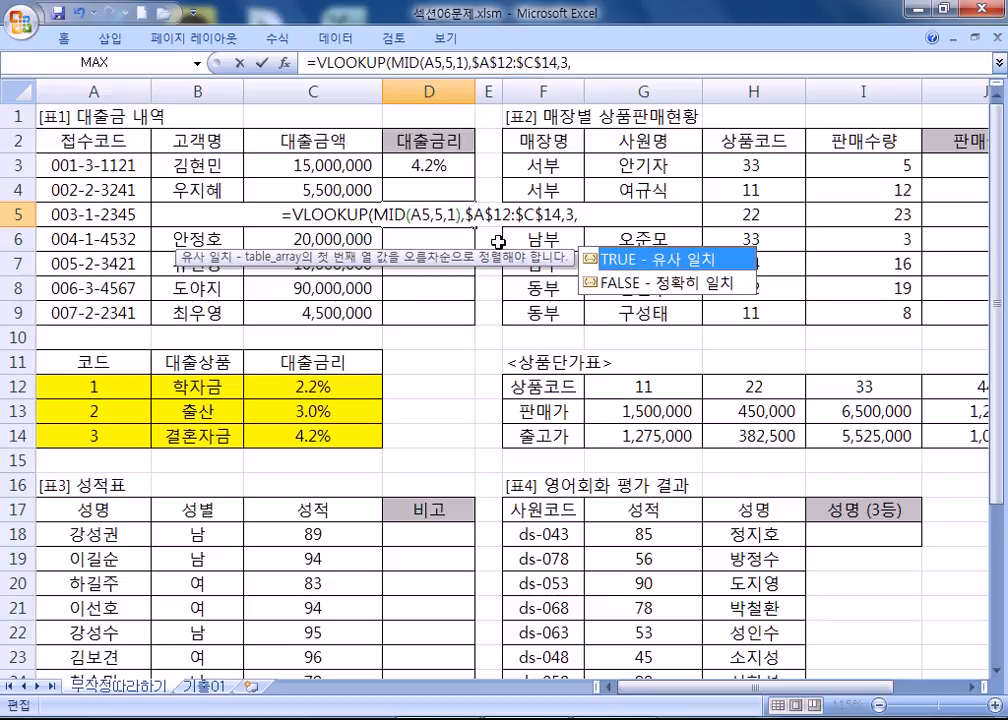
pyautogui.click(620, 292)
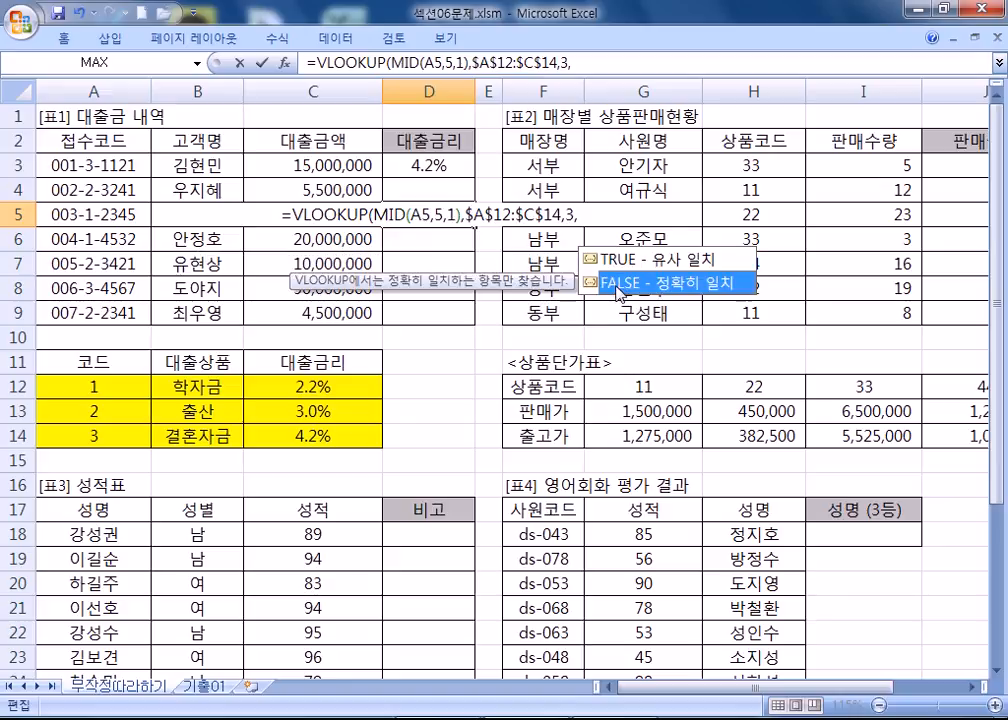
pyautogui.click(648, 262)
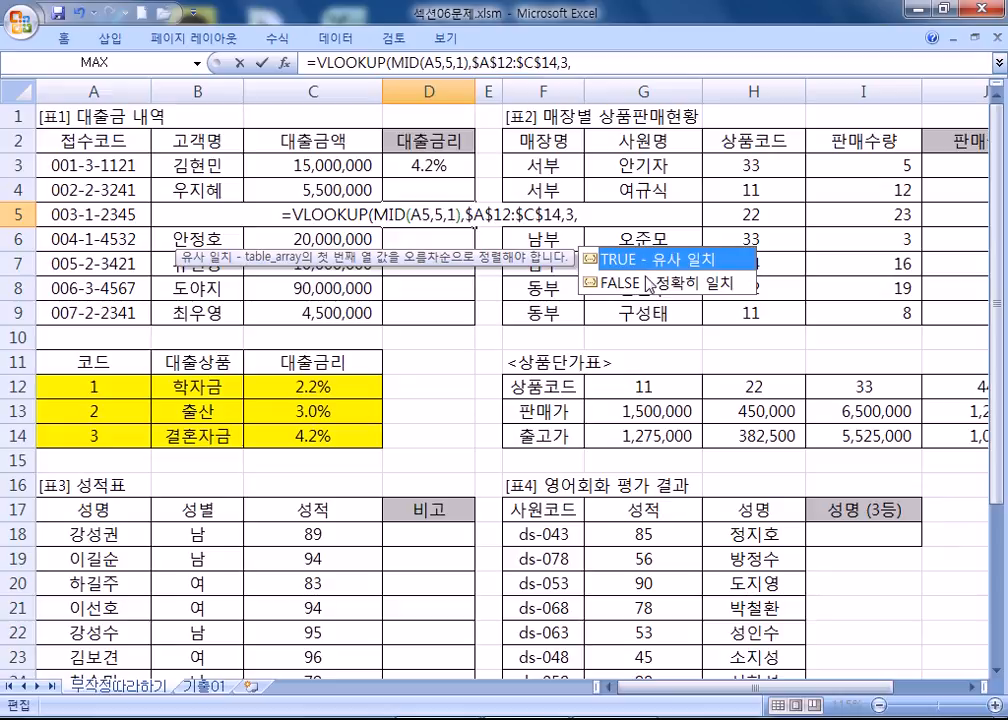
pyautogui.click(650, 284)
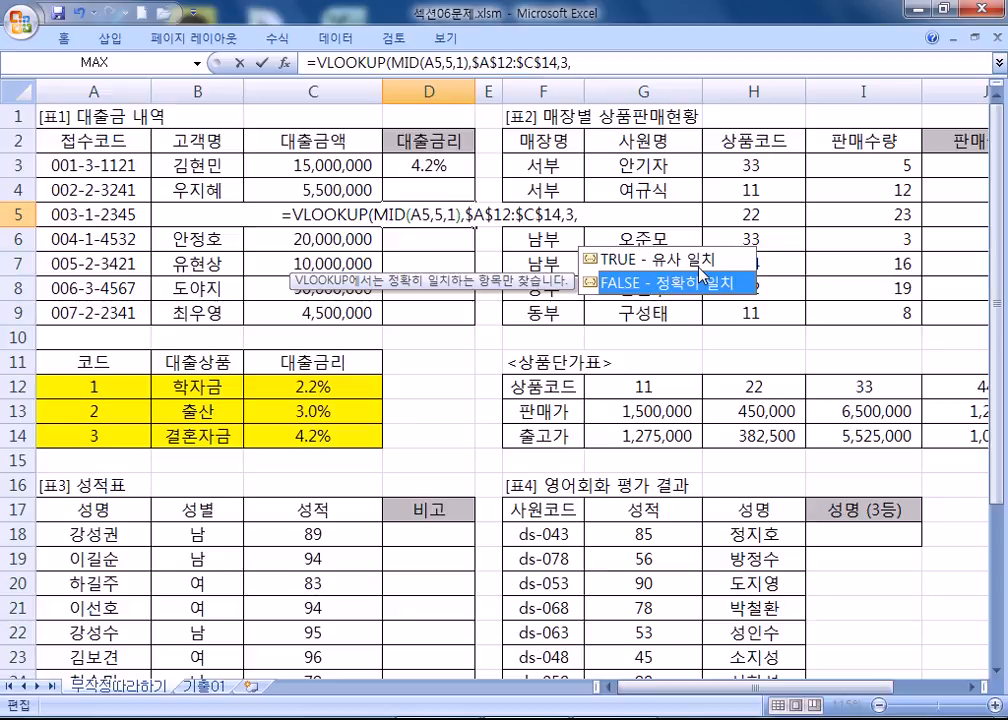
pyautogui.press('Up')
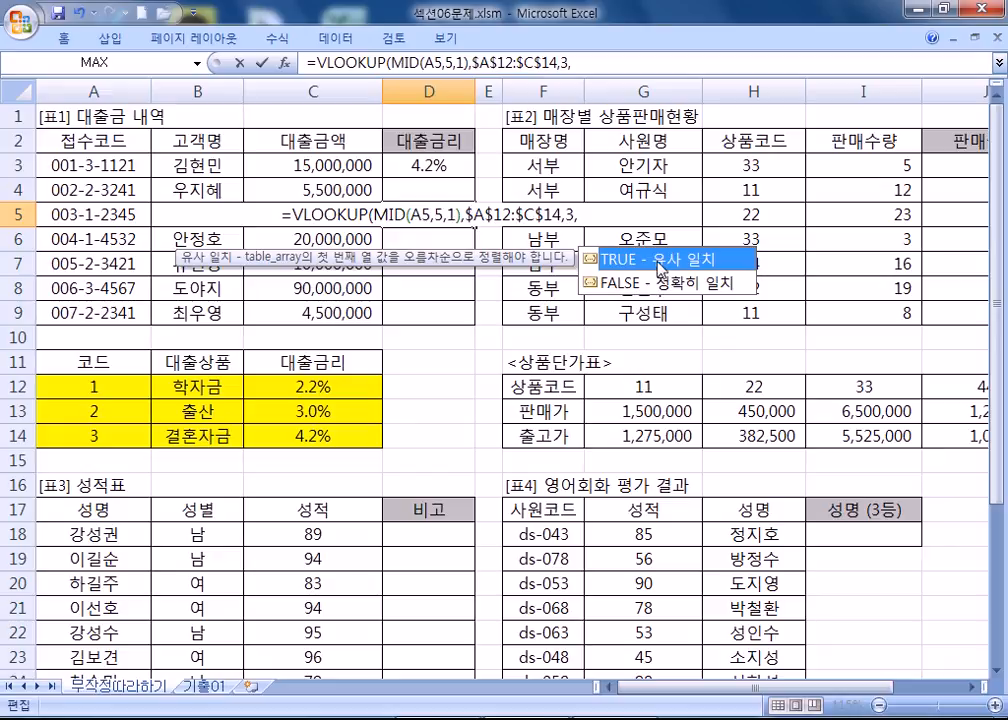
pyautogui.click(655, 288)
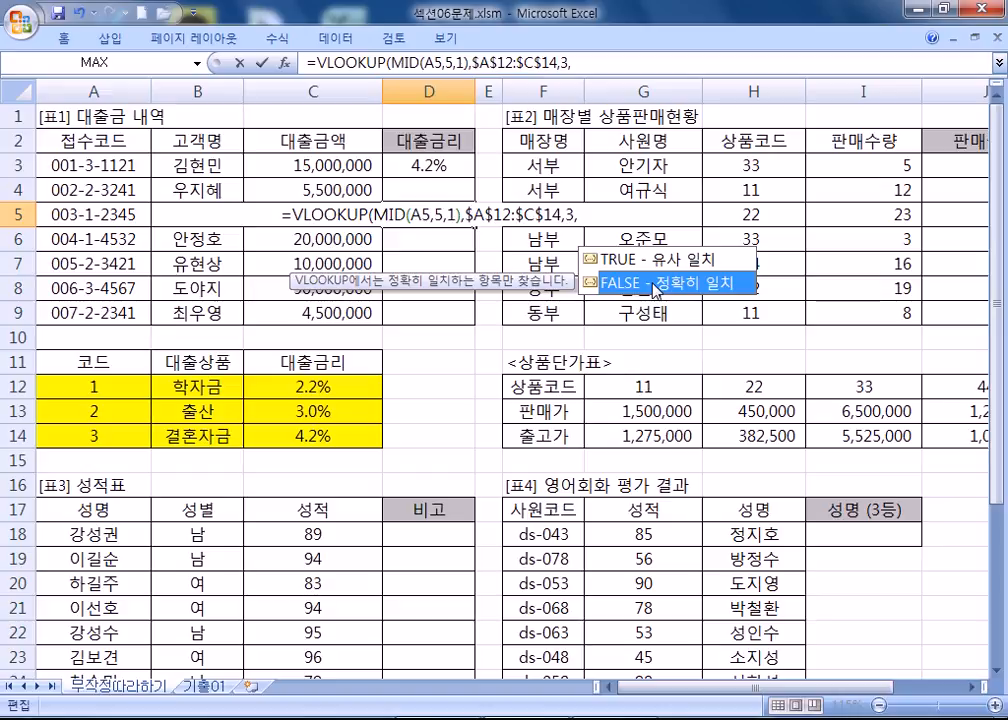
pyautogui.click(642, 266)
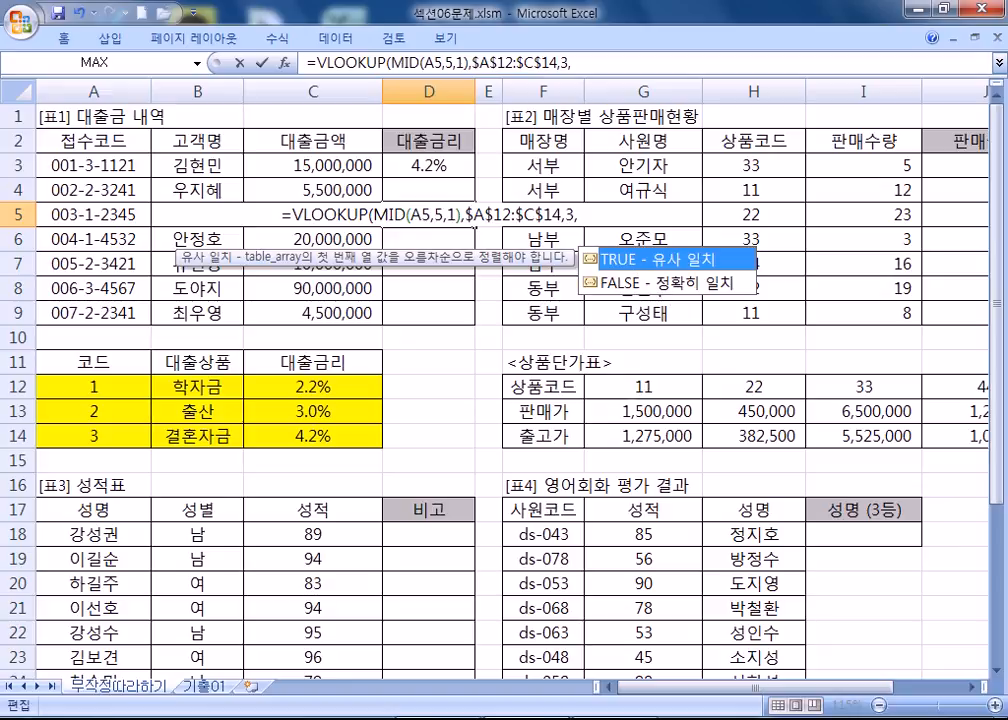
# Step: Switch to 1.txt in Notepad, and add a dashed separator line with a note beginning "RANK함수는 옵션이" below it
pyautogui.click(500, 718)
pyautogui.write('---------------')
pyautogui.press('Return')
pyautogui.write('RANK')
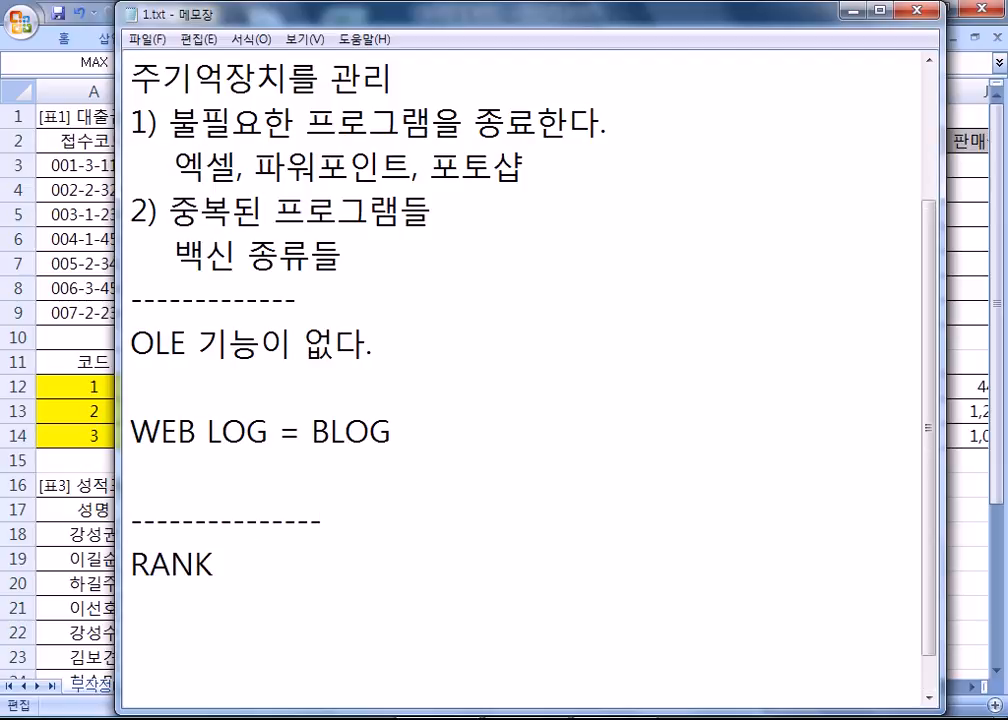
pyautogui.write('함수는 ')
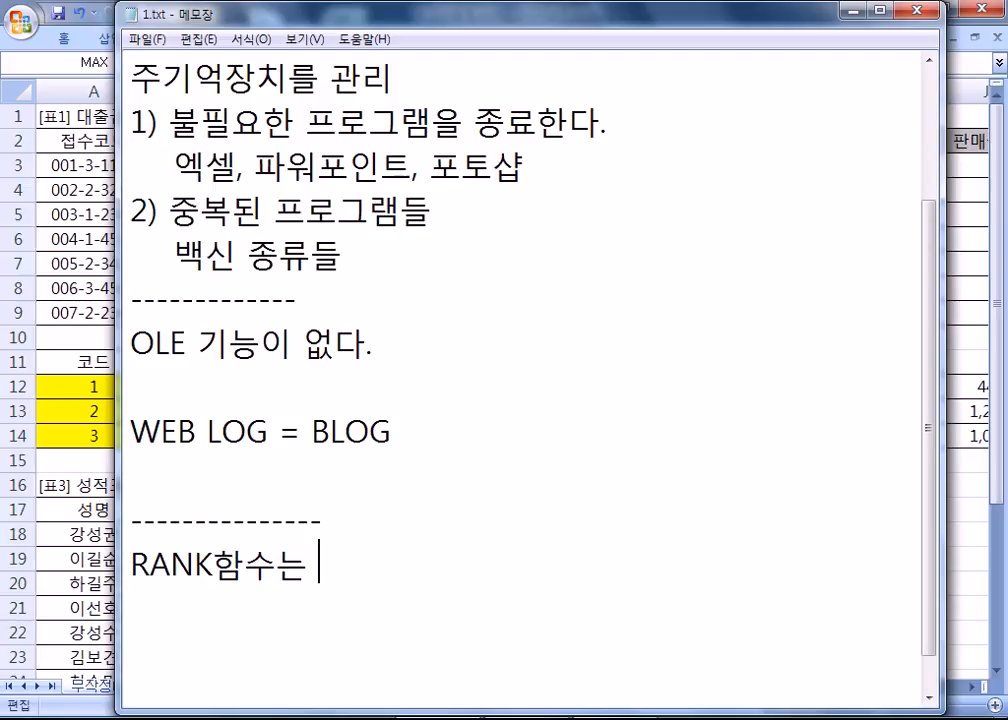
pyautogui.write('옵션이 -')
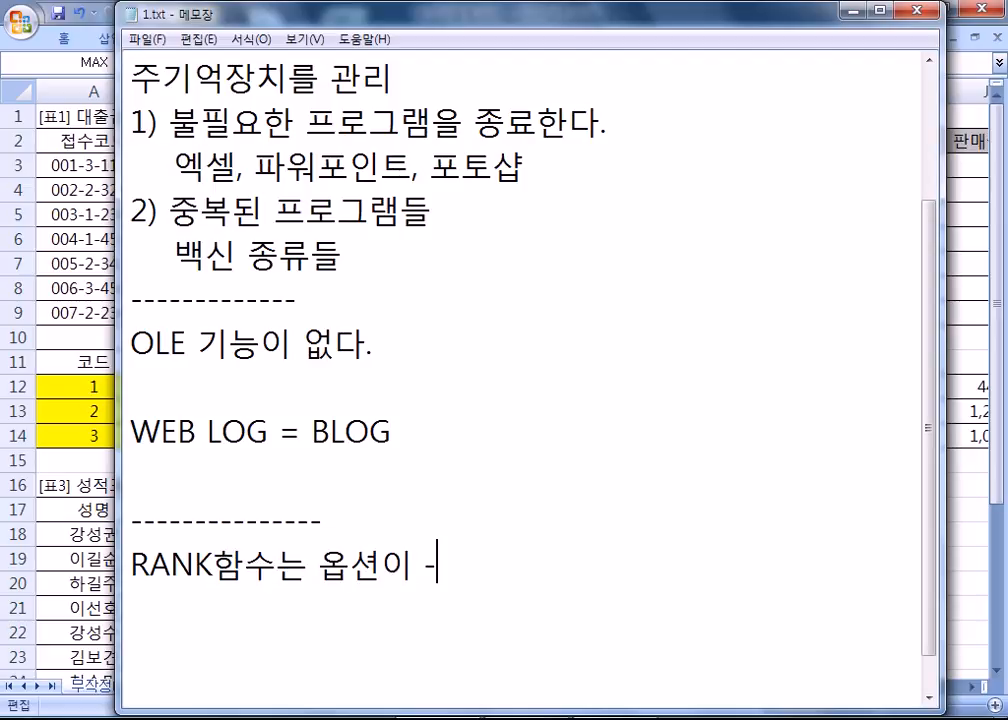
# Step: Complete the RANK note with "0(내림차순)일때, 생략" and end the line
pyautogui.press('BackSpace')
pyautogui.write('0(큰수')
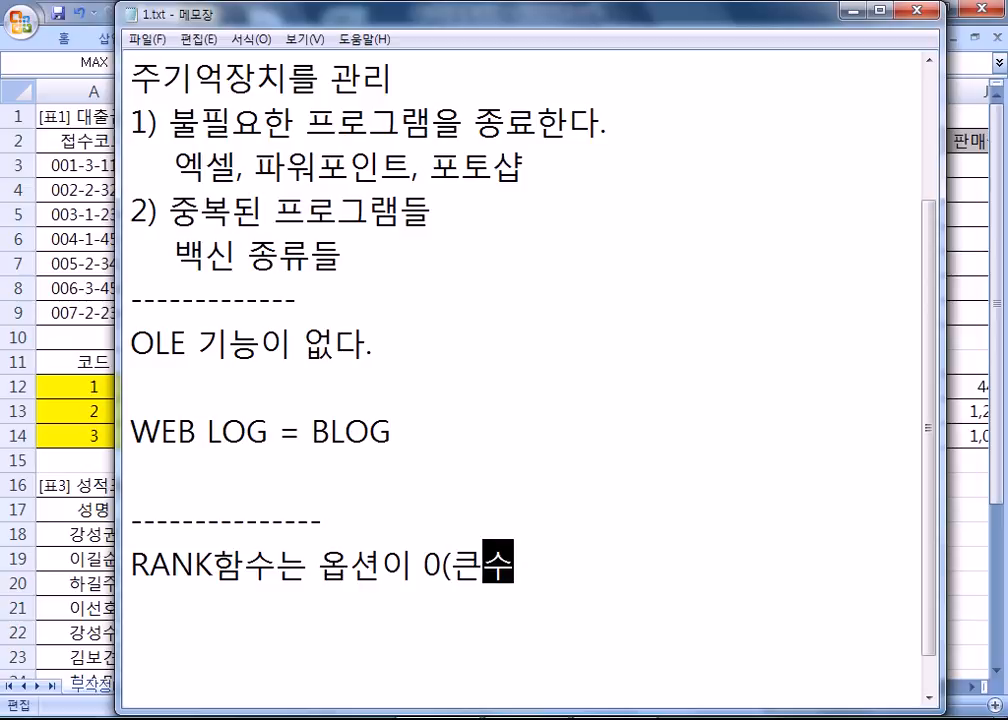
pyautogui.press('BackSpace')
pyautogui.press('BackSpace')
pyautogui.write('낼림차순)ㅇ')
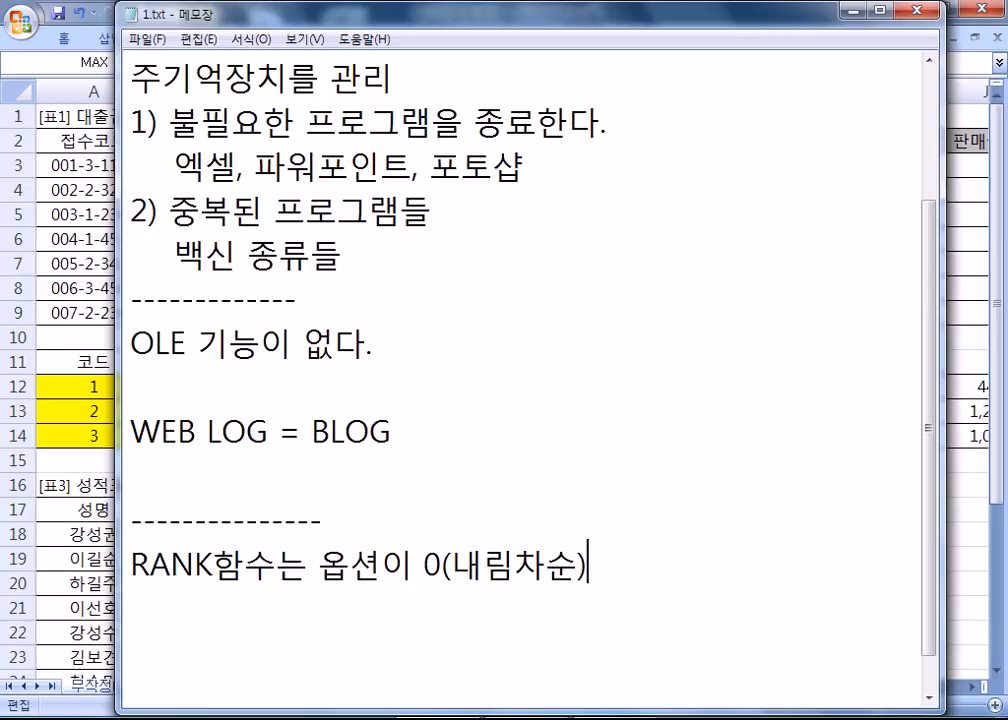
pyautogui.write('ㅣ')
pyautogui.press('BackSpace')
pyautogui.write('ㅣㄹ때')
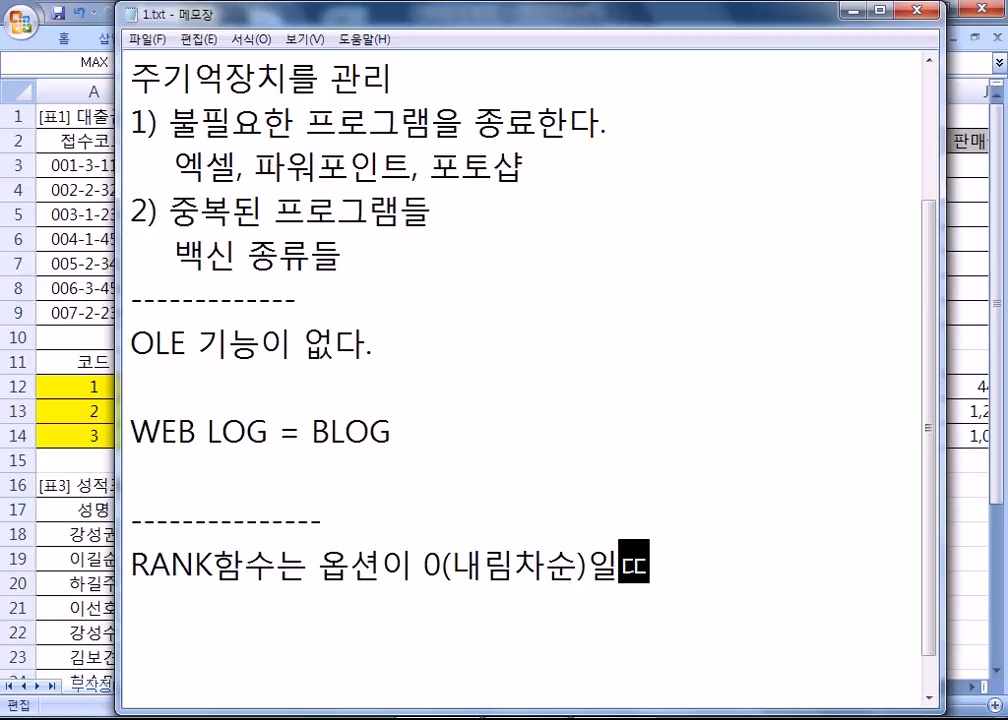
pyautogui.press('BackSpace')
pyautogui.press('BackSpace')
pyautogui.write('때, 생략')
pyautogui.press('Return')
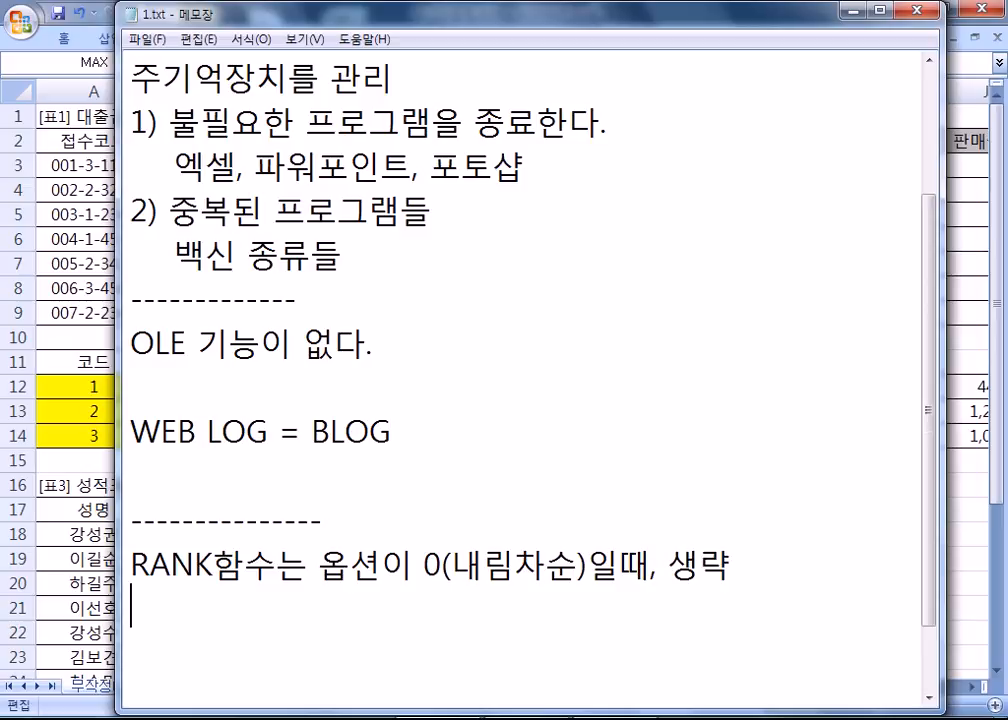
# Step: Insert a run of blank lines below the RANK note
pyautogui.scroll(-1, 443, 468)
pyautogui.press('Return')
pyautogui.press('Return')
pyautogui.press('Return')
pyautogui.press('Return')
pyautogui.press('Return')
pyautogui.press('Return')
pyautogui.press('Return')
pyautogui.press('Return')
pyautogui.press('Return')
pyautogui.press('Return')
pyautogui.press('Return')
pyautogui.press('Return')
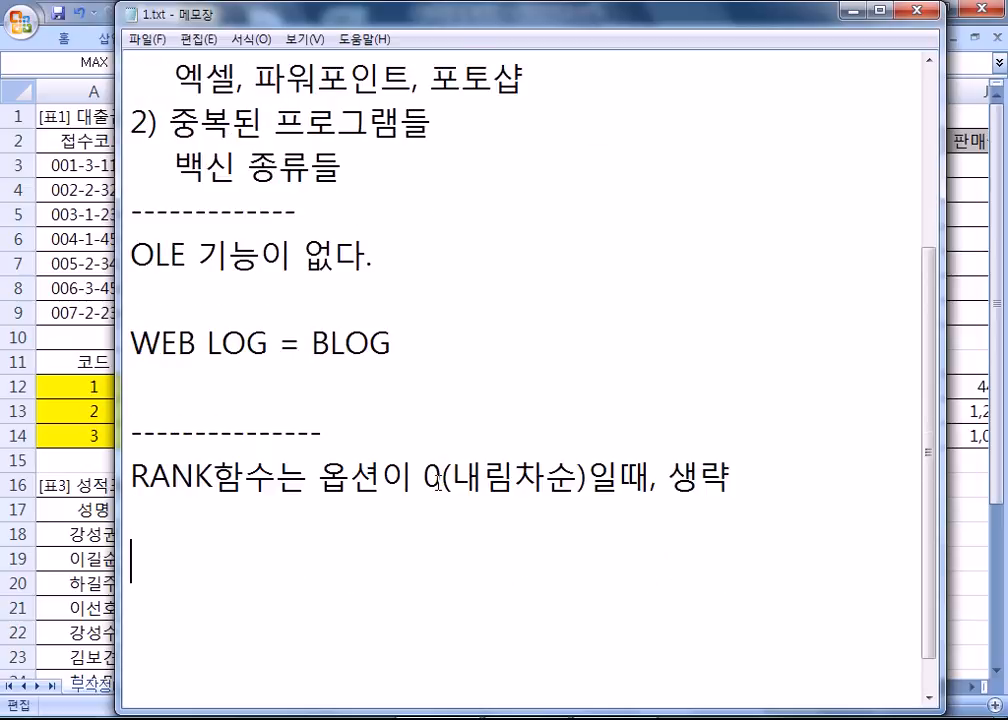
pyautogui.scroll(1, 217, 234)
pyautogui.scroll(1, 217, 234)
pyautogui.scroll(-2, 133, 315)
# Step: Start a second note directly below the RANK line reading "VLOOKUP, HLOOKUP함수는 옵션이"
pyautogui.click(155, 117)
pyautogui.write('VL')
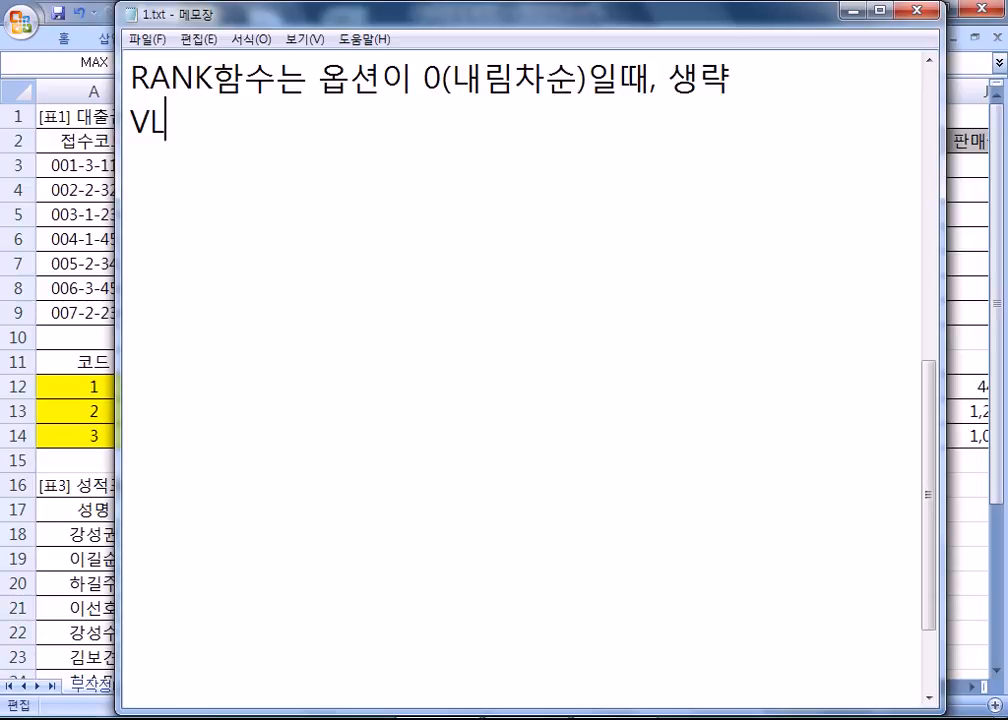
pyautogui.write('OOKUP')
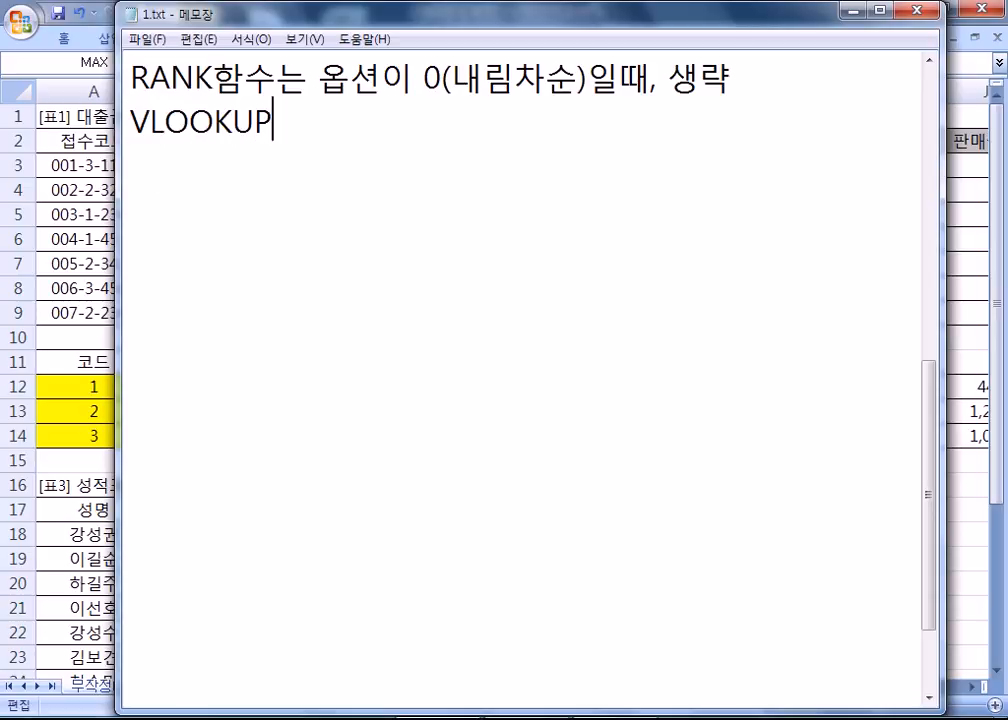
pyautogui.write(', HLO')
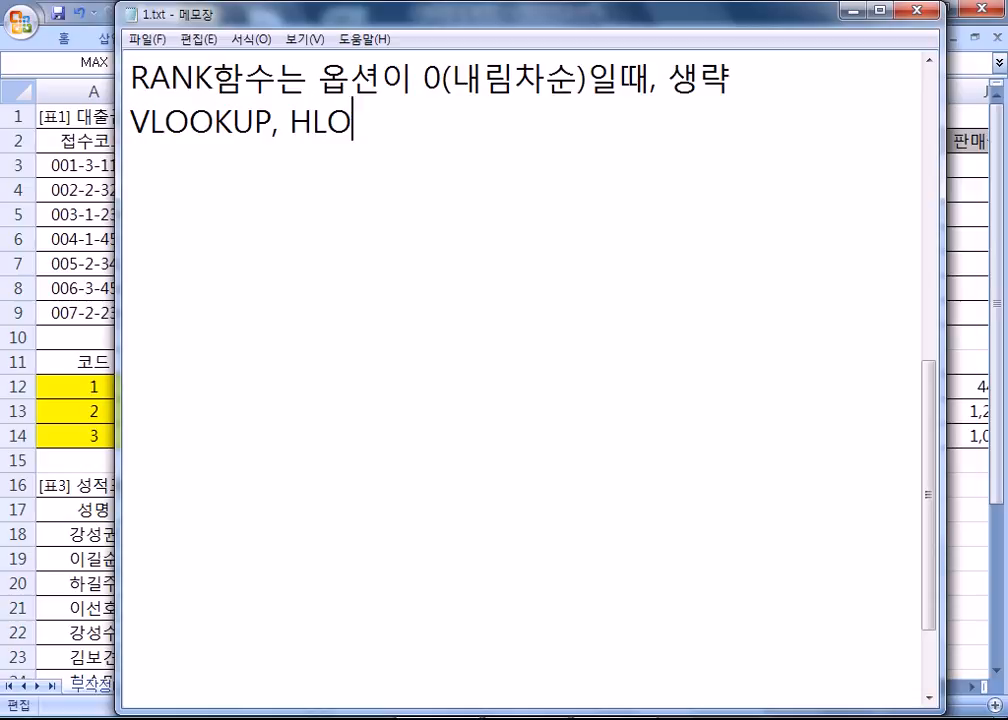
pyautogui.write('OKUP(하')
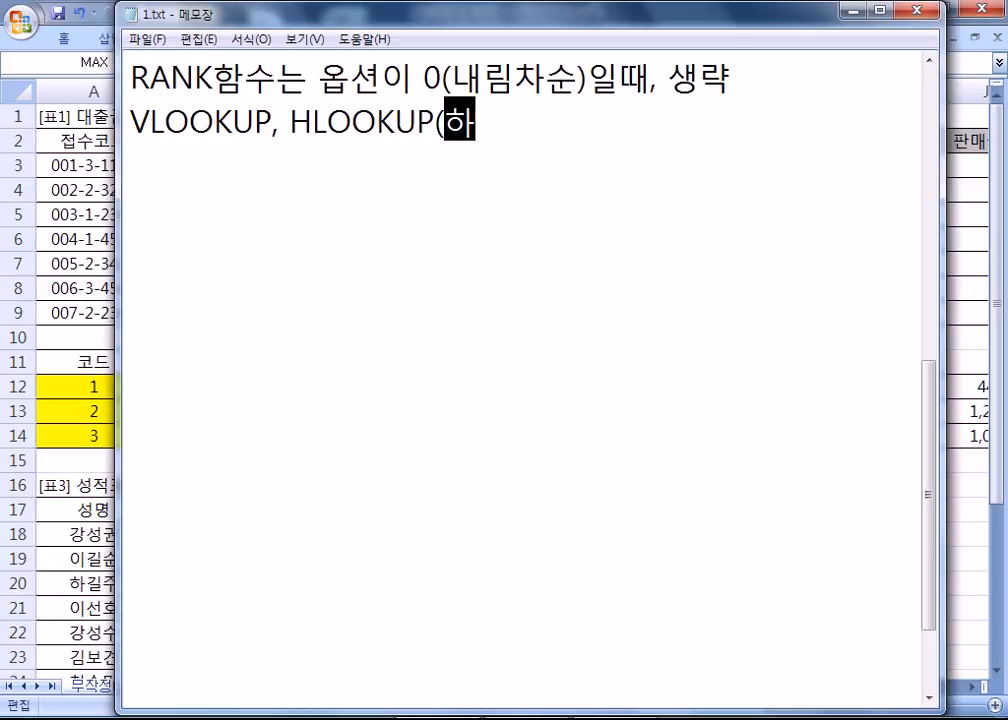
pyautogui.press('BackSpace')
pyautogui.press('BackSpace')
pyautogui.press('BackSpace')
pyautogui.write('하ㅁ수는 옵션')
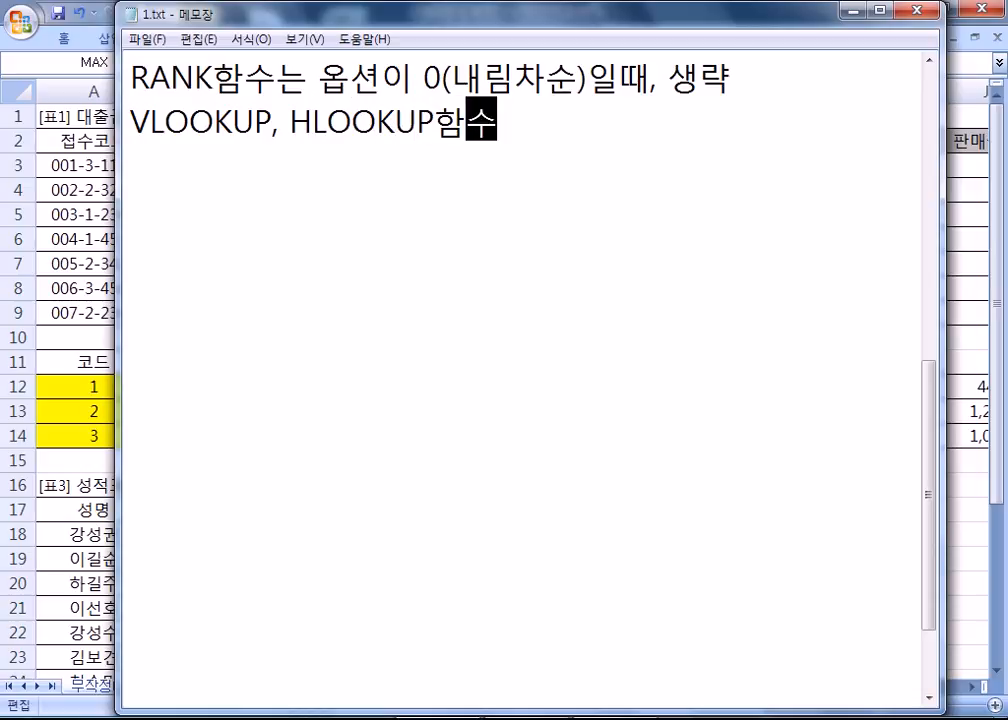
pyautogui.write('이 ')
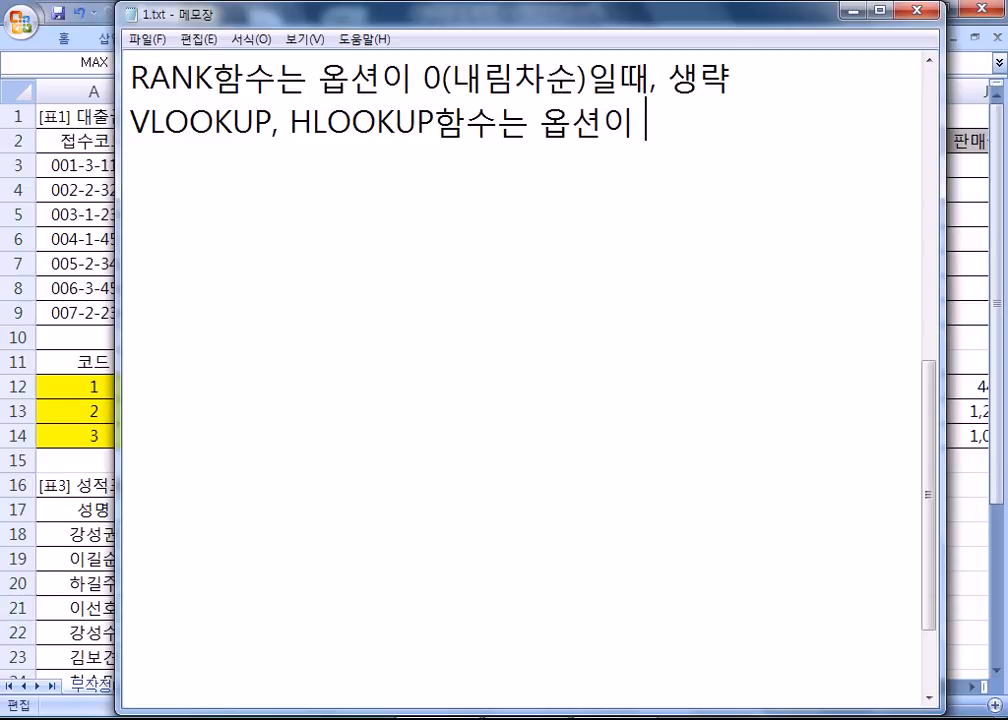
# Step: Complete the VLOOKUP, HLOOKUP note with "1(비슷하게 일치)일때, 생략"
pyautogui.write('1(비스하게 ㅇ')
pyautogui.write('ㅣㄹ')
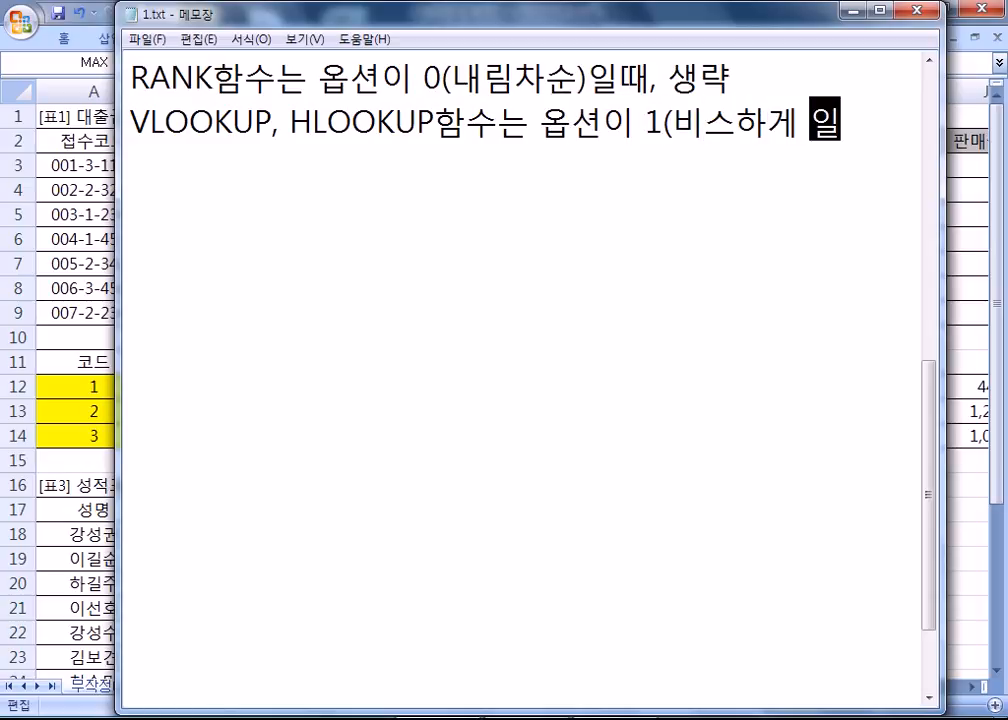
pyautogui.press('Left')
pyautogui.press('Left')
pyautogui.press('Left')
pyautogui.press('Left')
pyautogui.press('Left')
pyautogui.write('ㅅㅡㅅ')
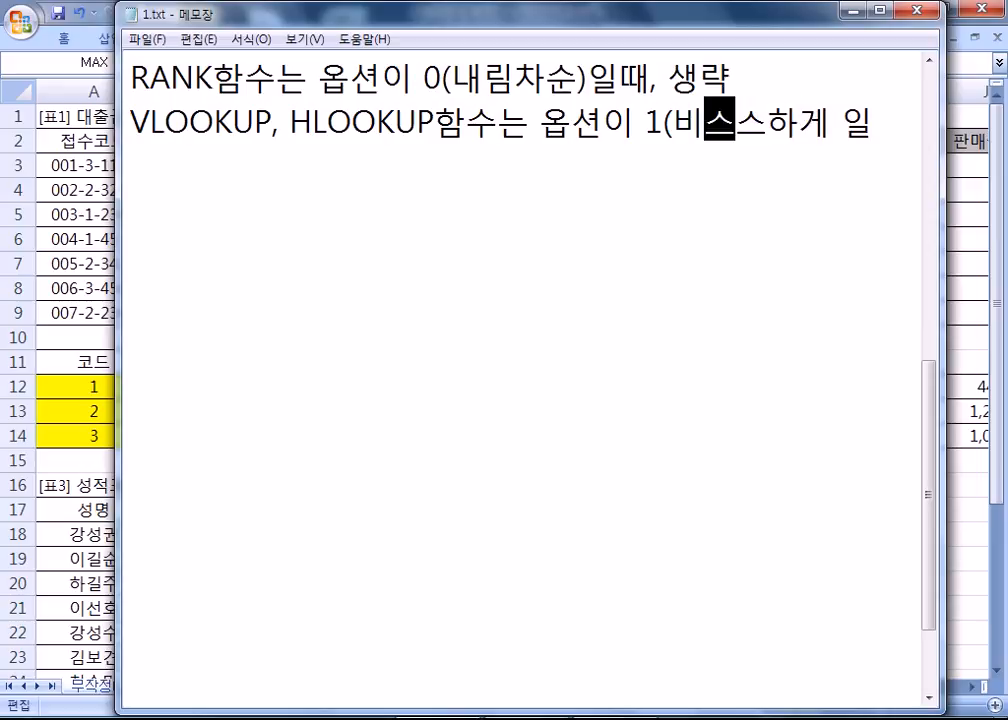
pyautogui.press('Delete')
pyautogui.press('End')
pyautogui.write('ㅊㅣ)ㅇㅣㄹㄸ')
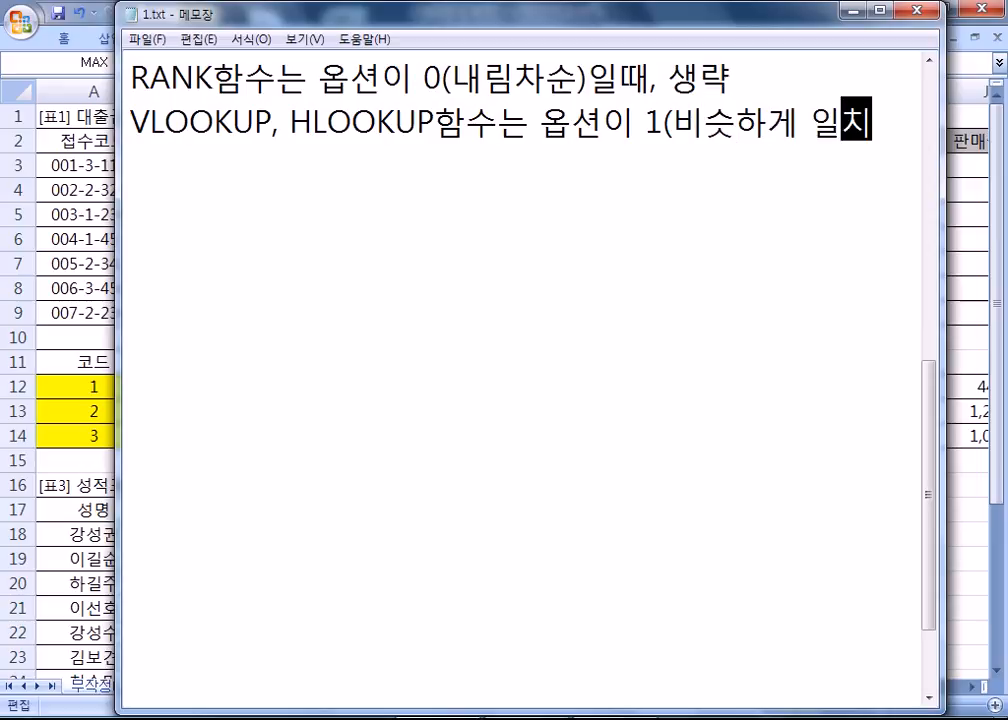
pyautogui.write('ㅐ, ㅅㅐㅇㄹㅑㄱ')
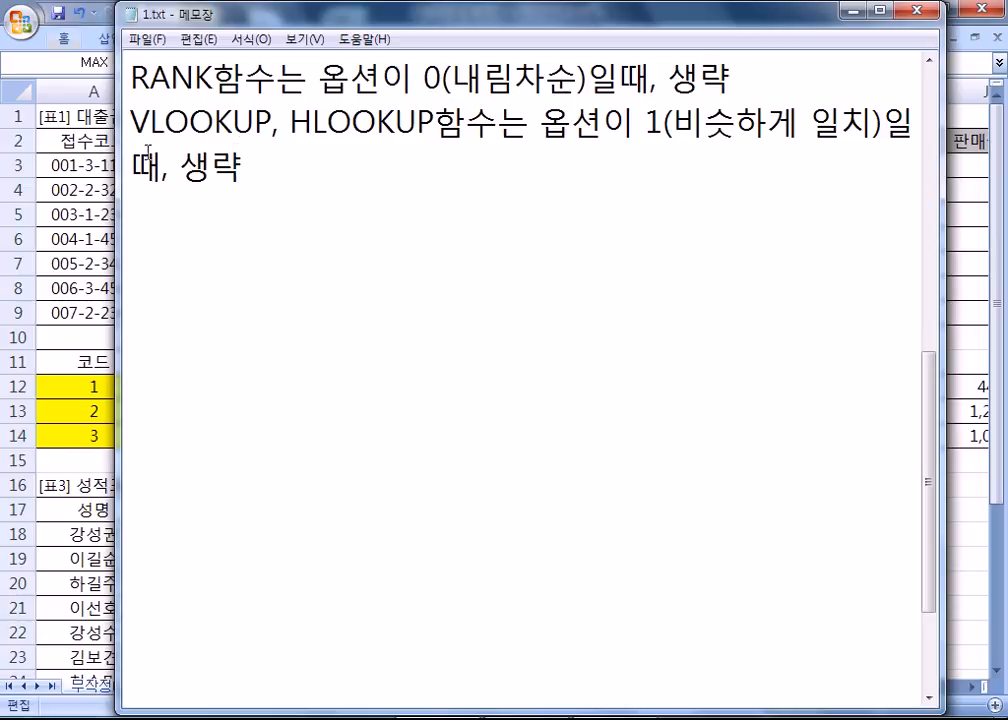
# Step: Maximize the notes window and open a new line below the RANK note, indented to align under its option text
pyautogui.doubleClick(165, 15)
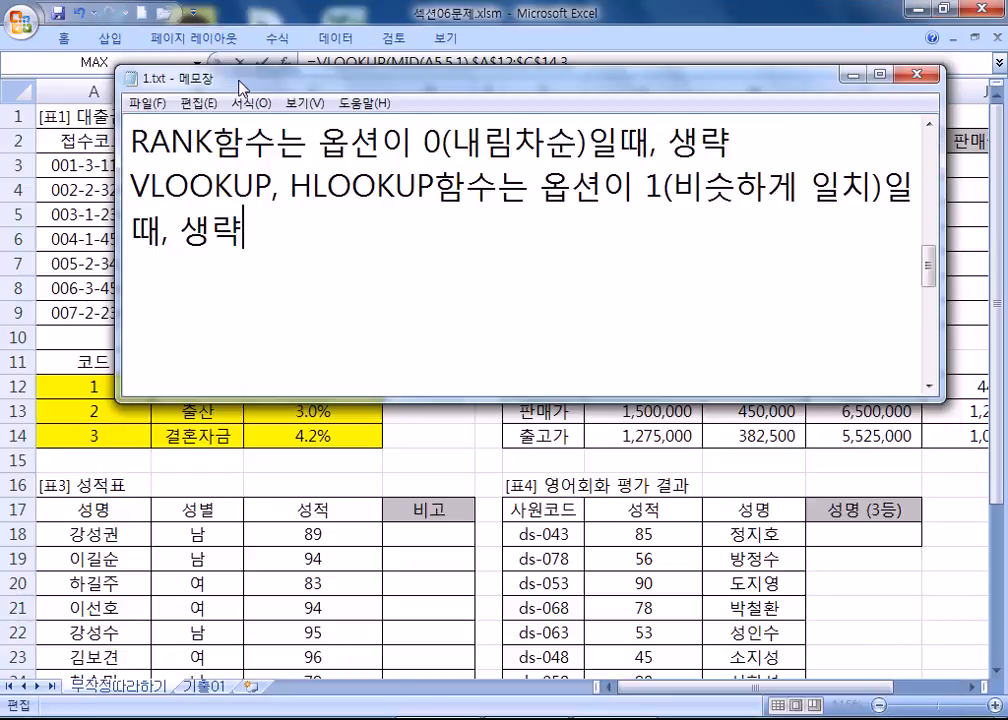
pyautogui.doubleClick(190, 76)
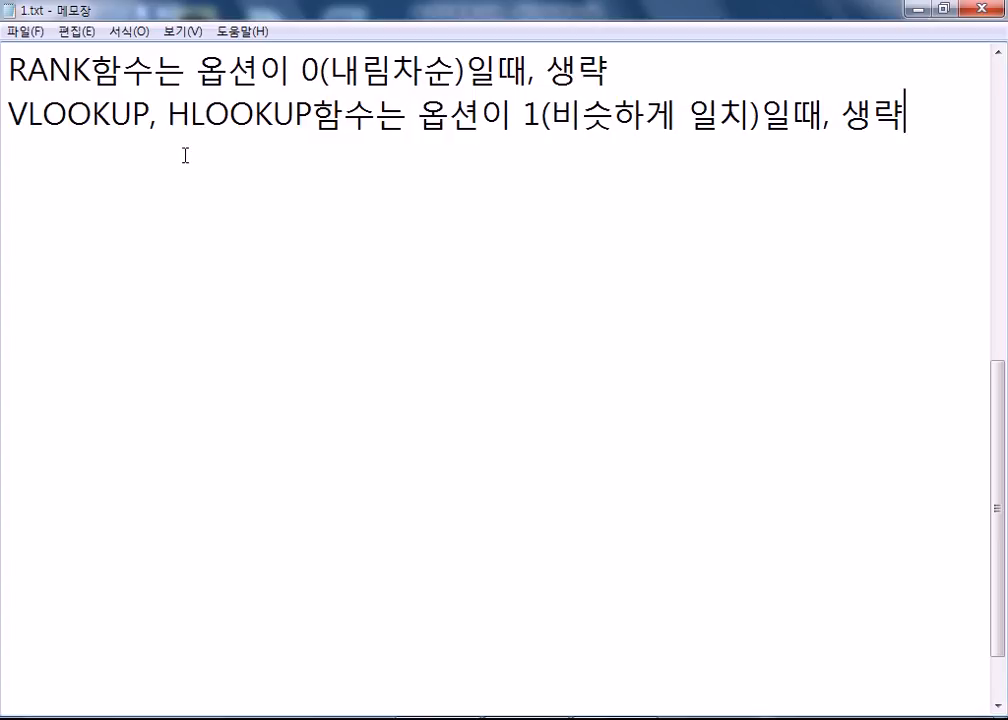
pyautogui.click(676, 75)
pyautogui.press('Return')
pyautogui.press('Tab')
pyautogui.press('BackSpace')
pyautogui.write('없')
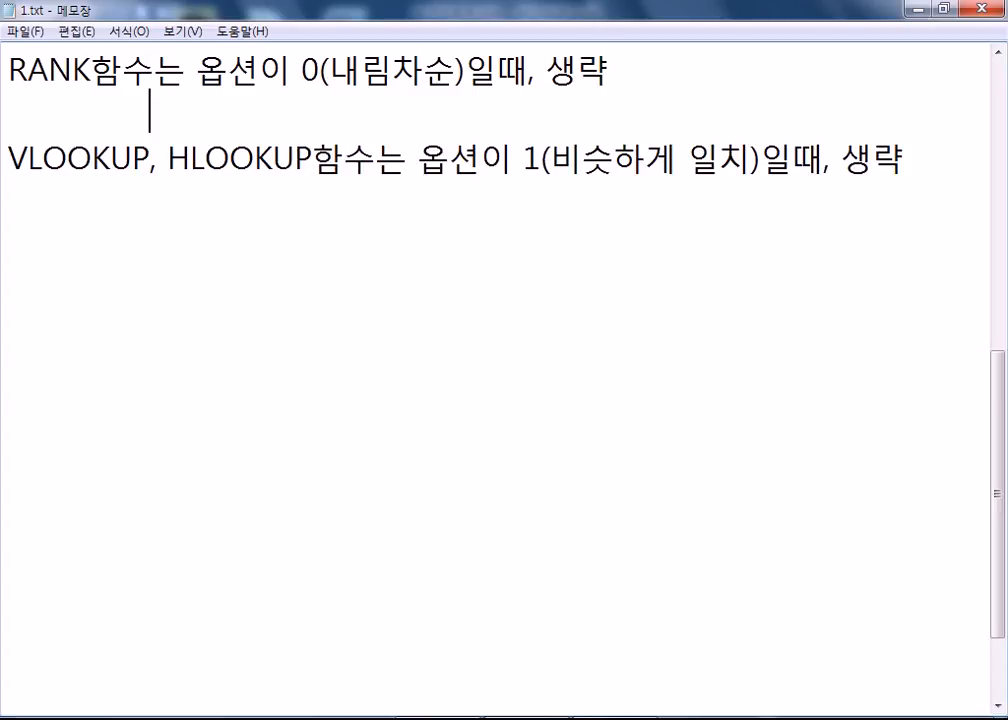
pyautogui.write('ㄴ')
pyautogui.press('BackSpace')
pyautogui.press('BackSpace')
pyautogui.press('BackSpace')
# Step: Write "옵션이 1(오름차순)일때, 반드시 기입" on the indented line below the RANK note
pyautogui.write('옵')
pyautogui.write('ㅅㄴ')
pyautogui.press('BackSpace')
pyautogui.press('BackSpace')
pyautogui.write('션이 1')
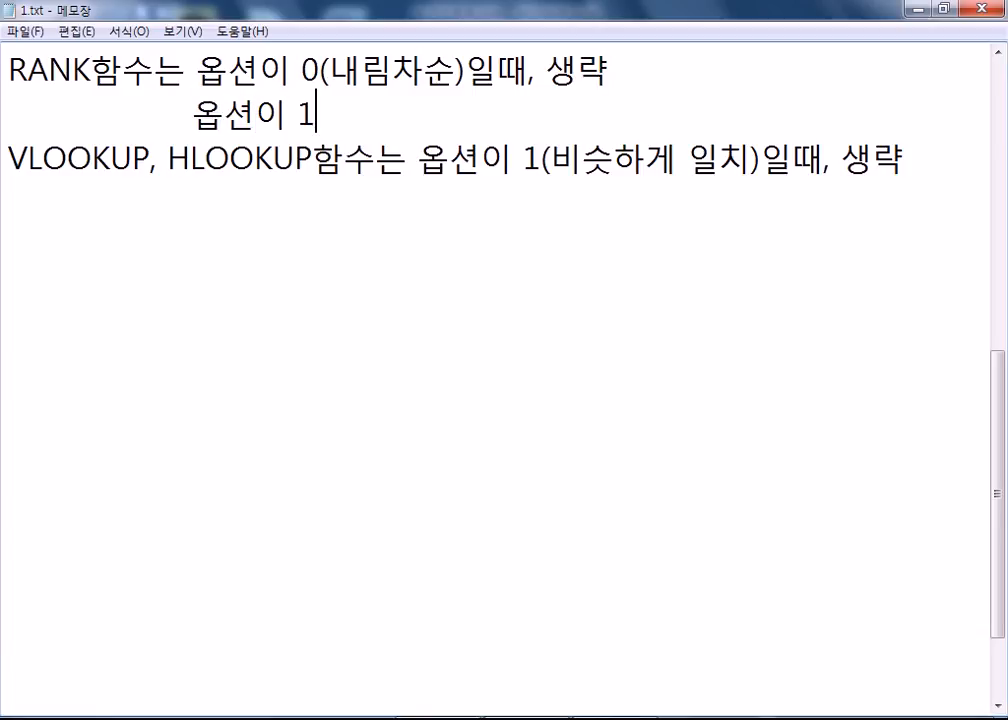
pyautogui.write('(ㅇㅗ름차순)이')
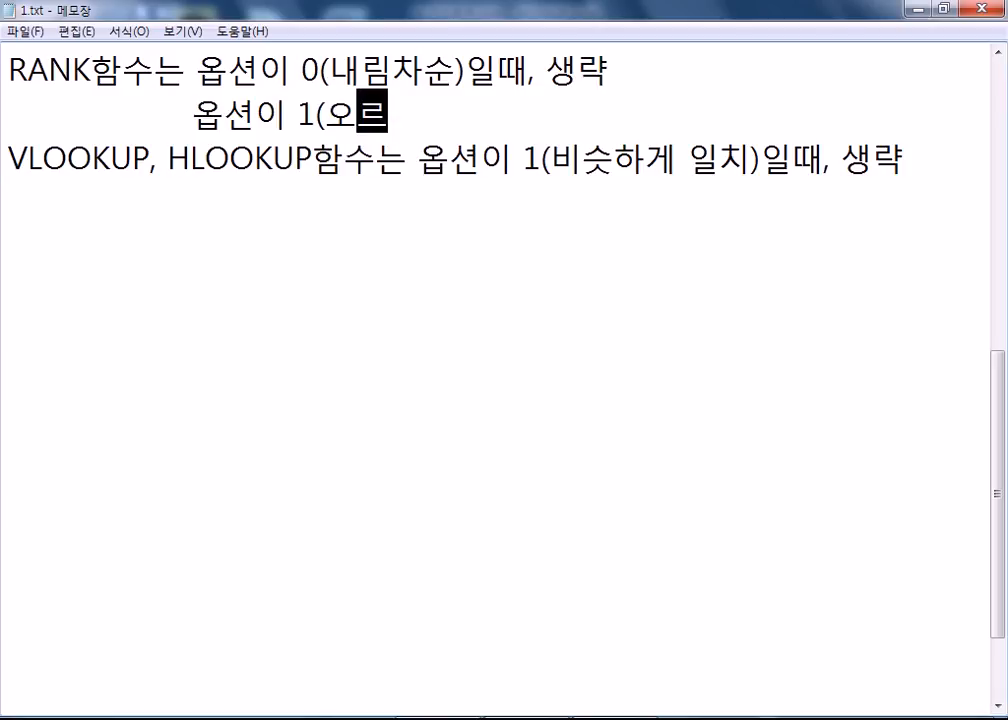
pyautogui.write('ㄹㄸㅐ, ㅂㅏ')
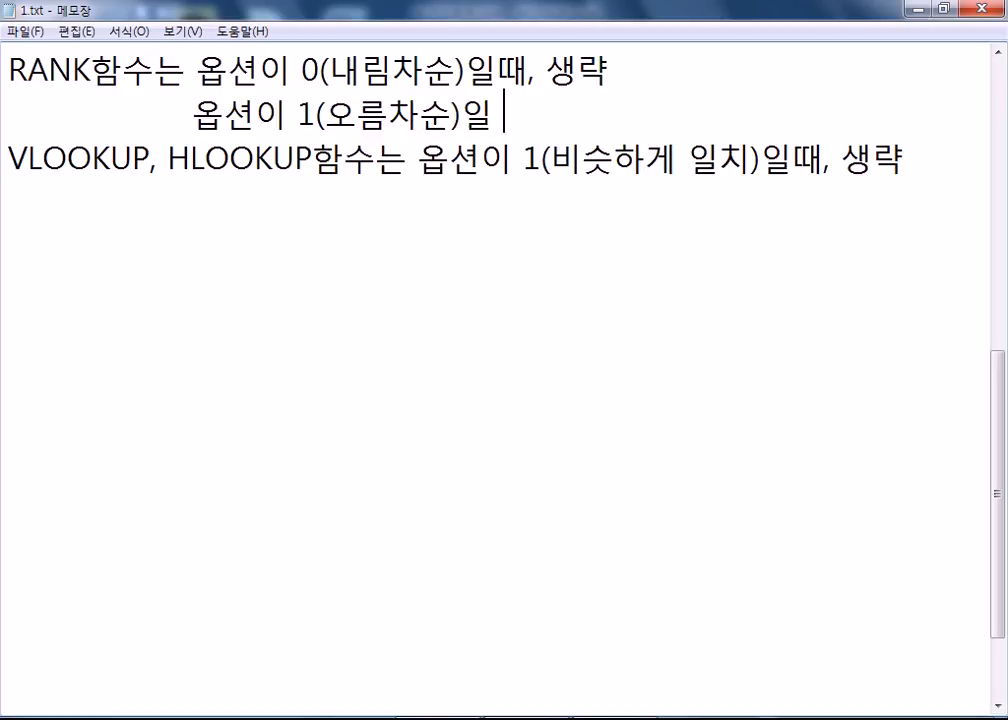
pyautogui.write('ㄴㄷㅡㅅㅣ ')
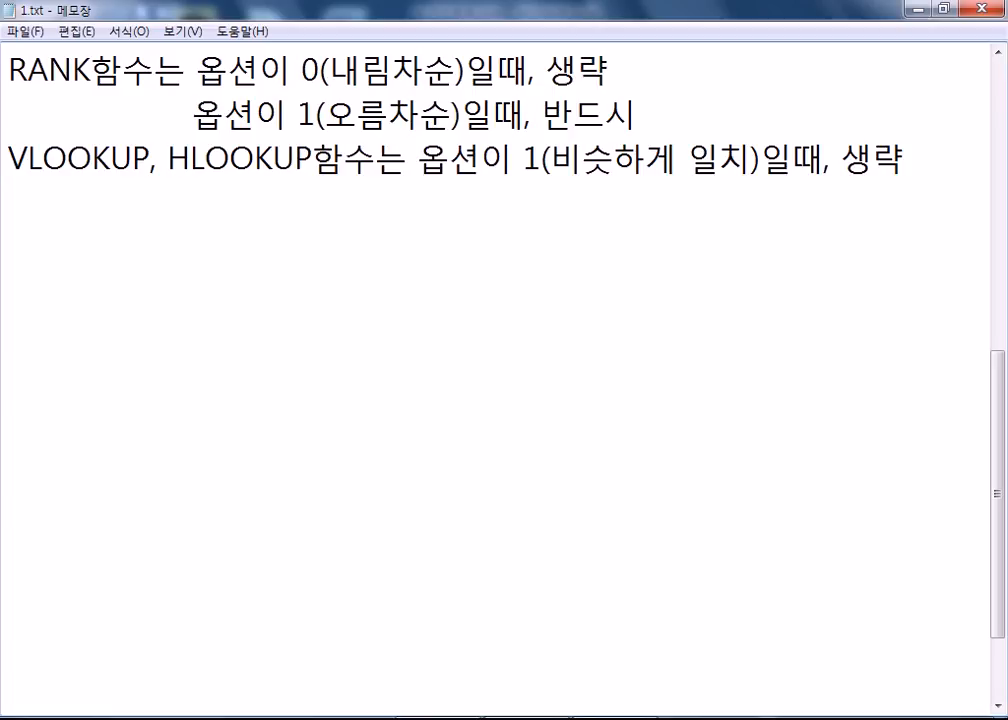
pyautogui.write('ㄱㅣㅇㅣㅂ')
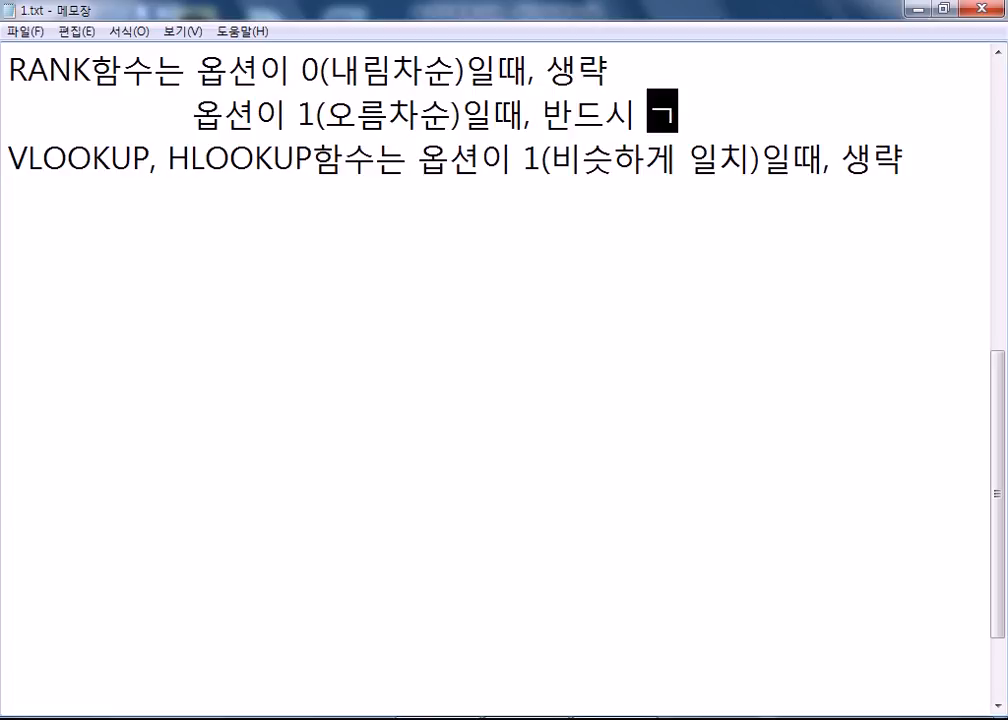
# Step: Start an indented line below the VLOOKUP, HLOOKUP note reading "옵션이 0"
pyautogui.press('Down')
pyautogui.press('End')
pyautogui.press('Return')
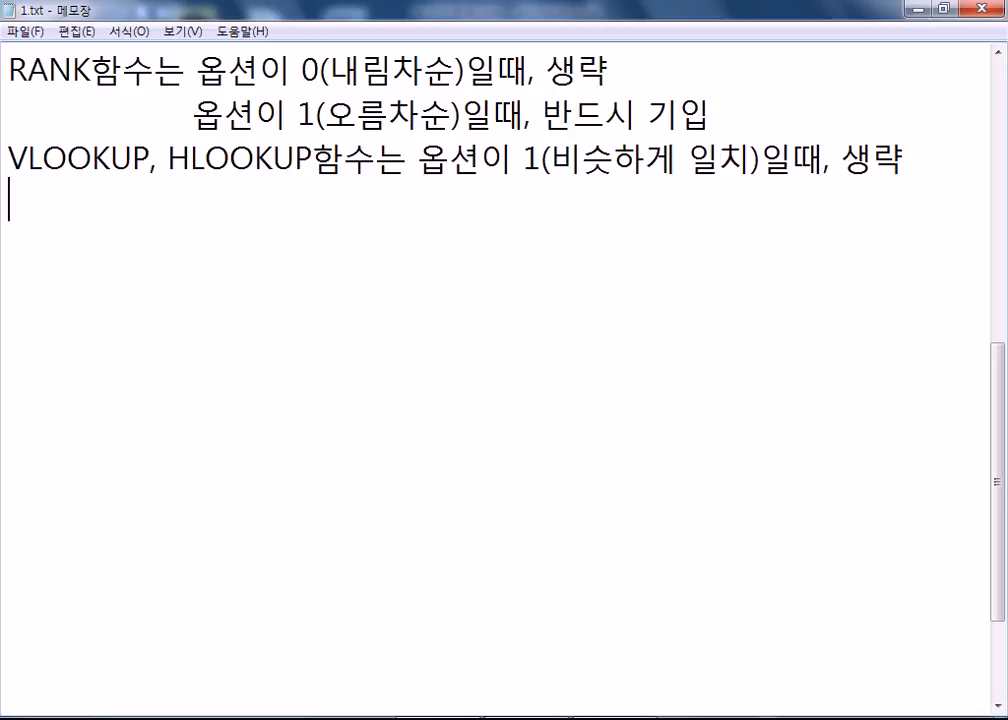
pyautogui.write('ㅇㅗㅂㅅㅕㄴㅇㅣ ')
pyautogui.write('0')
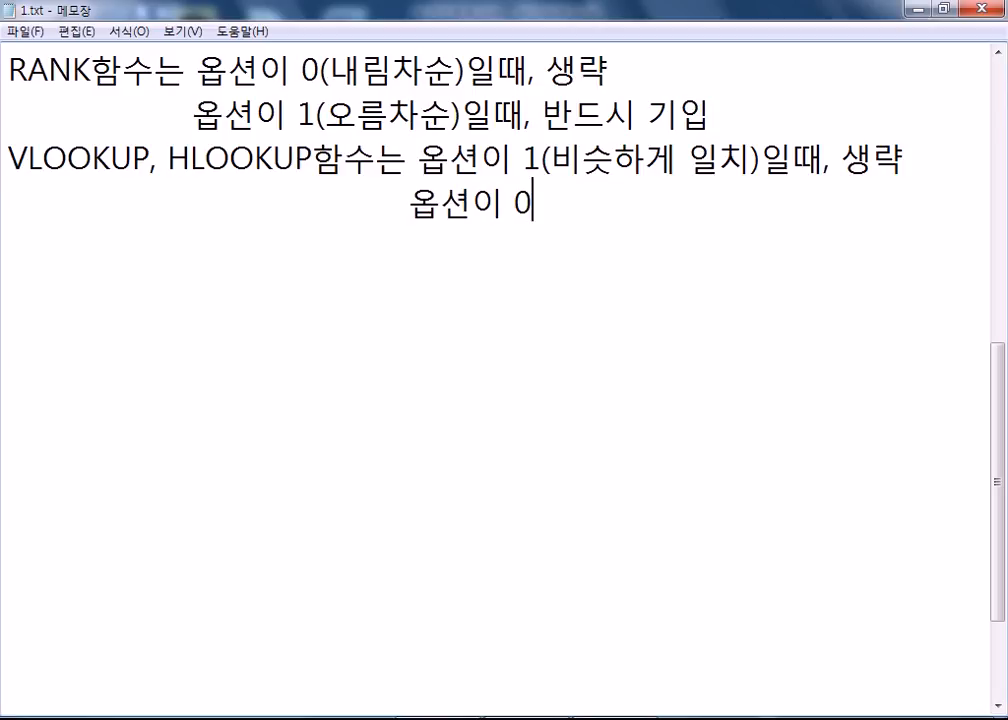
# Step: Insert "TRUE," before "비슷하게 일치" inside the parentheses of the VLOOKUP, HLOOKUP note
pyautogui.press('Up')
pyautogui.press('Right')
pyautogui.write('TRUE')
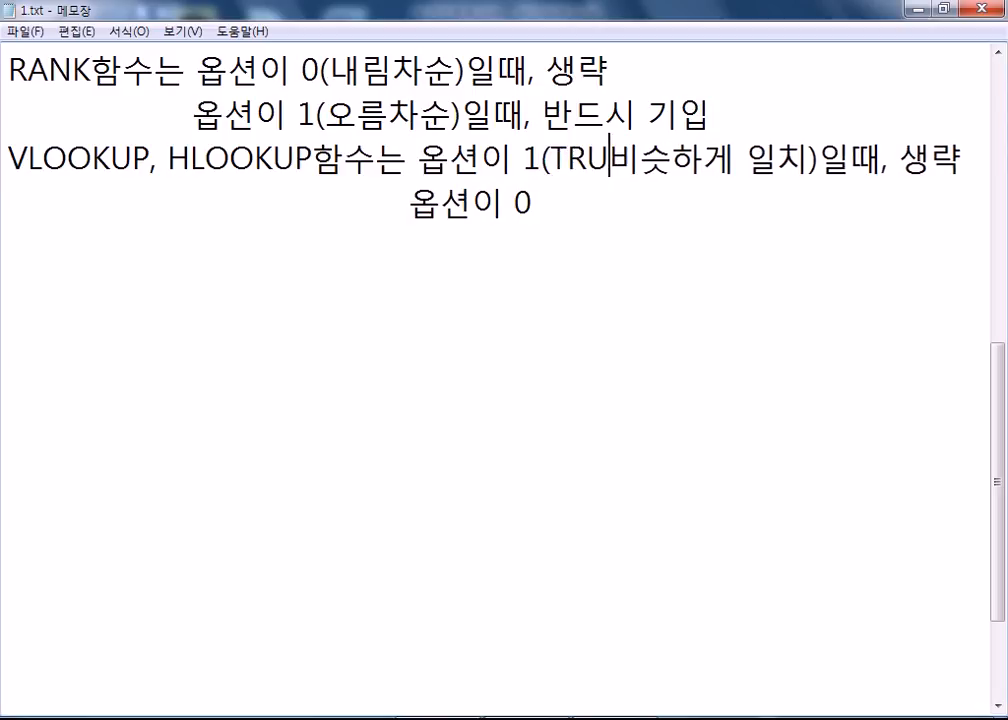
pyautogui.write(',')
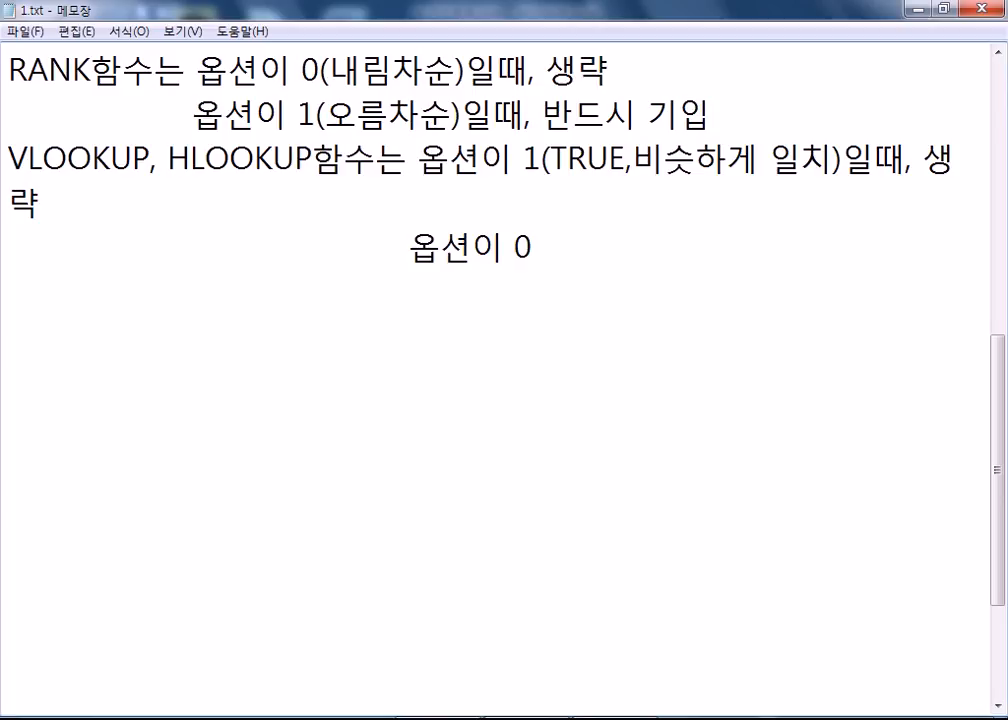
# Step: Reduce the notes' font size and append "(FALSE," to the "옵션이 0" line
pyautogui.click(128, 32)
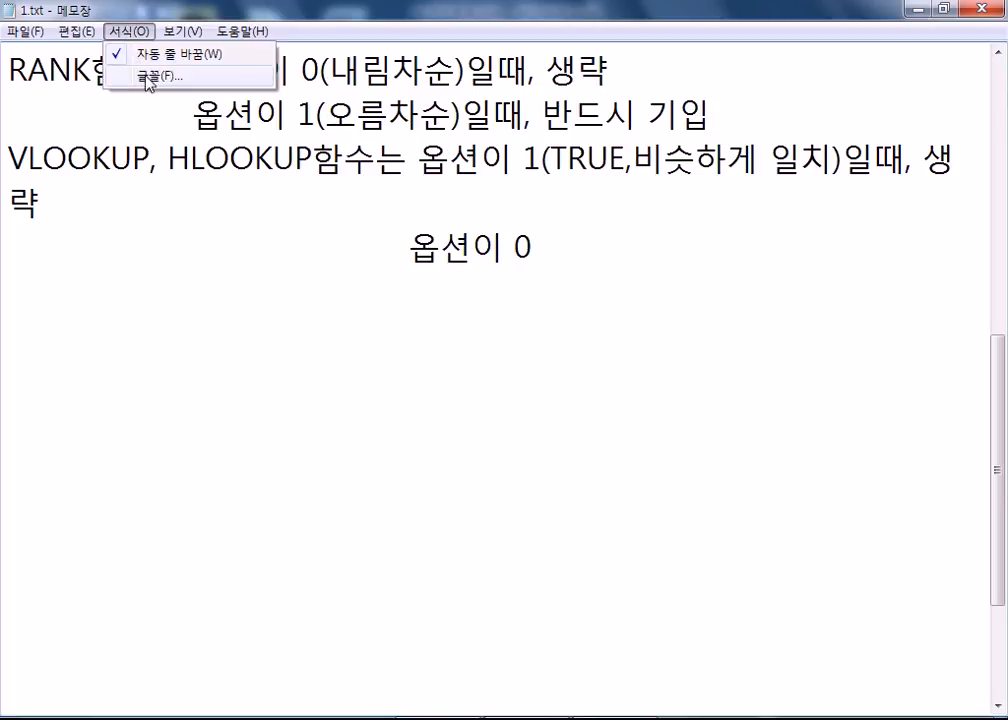
pyautogui.click(147, 79)
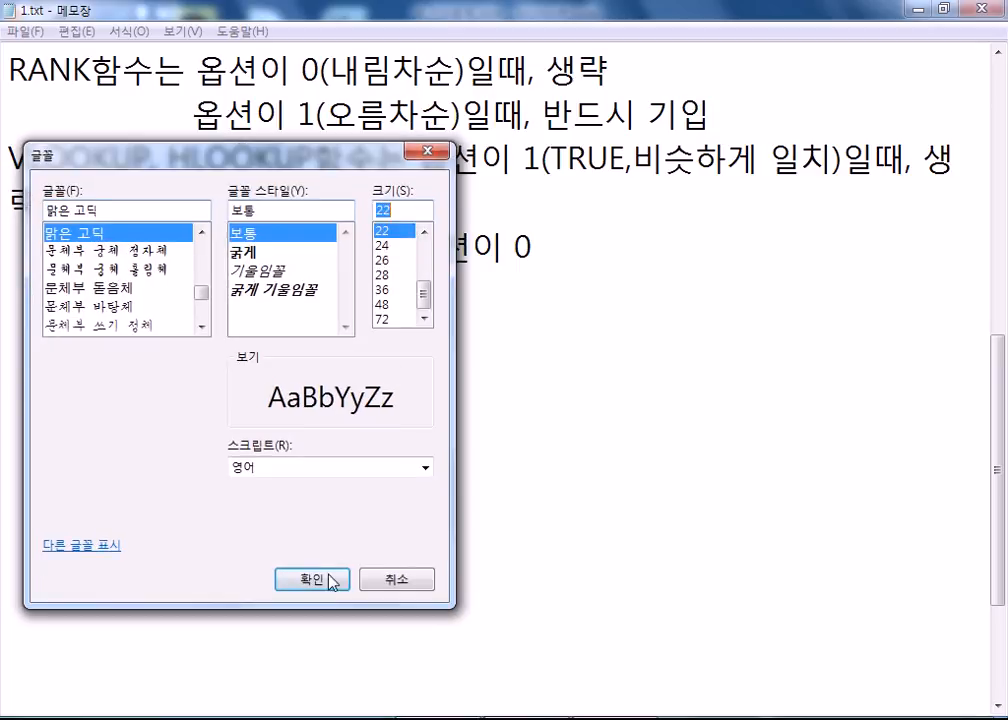
pyautogui.click(312, 578)
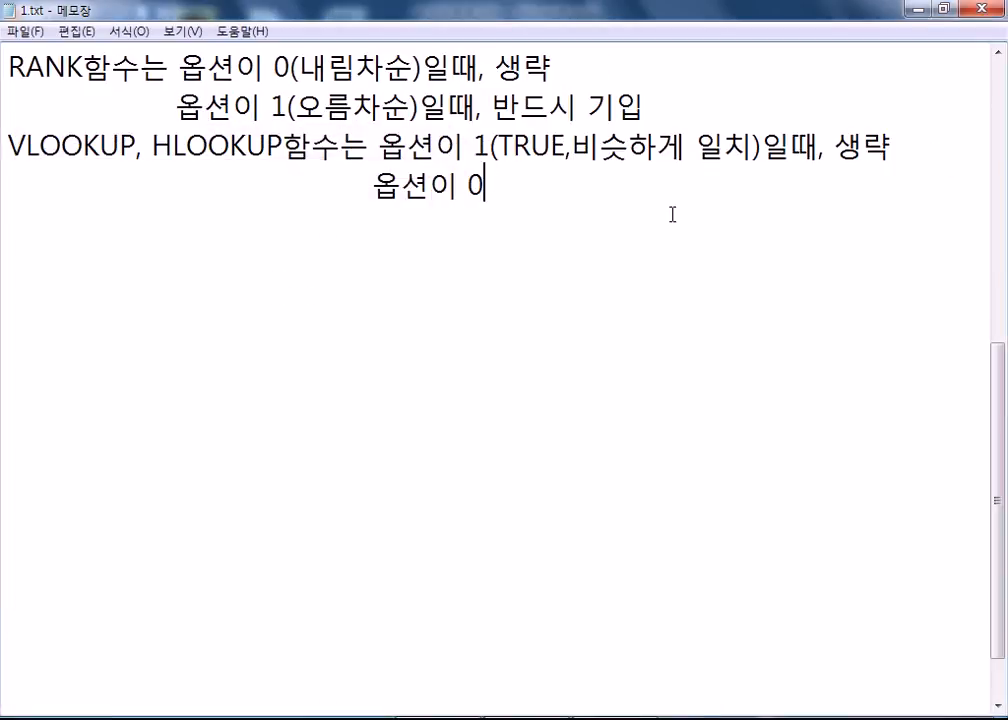
pyautogui.write('(FALSE,')
pyautogui.press('Up')
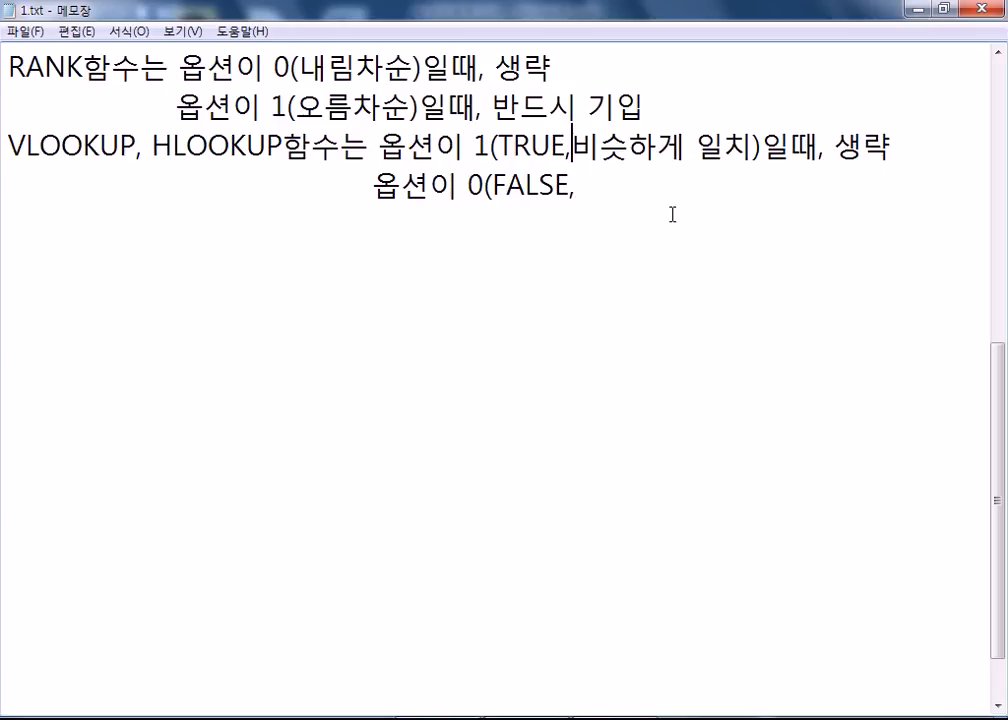
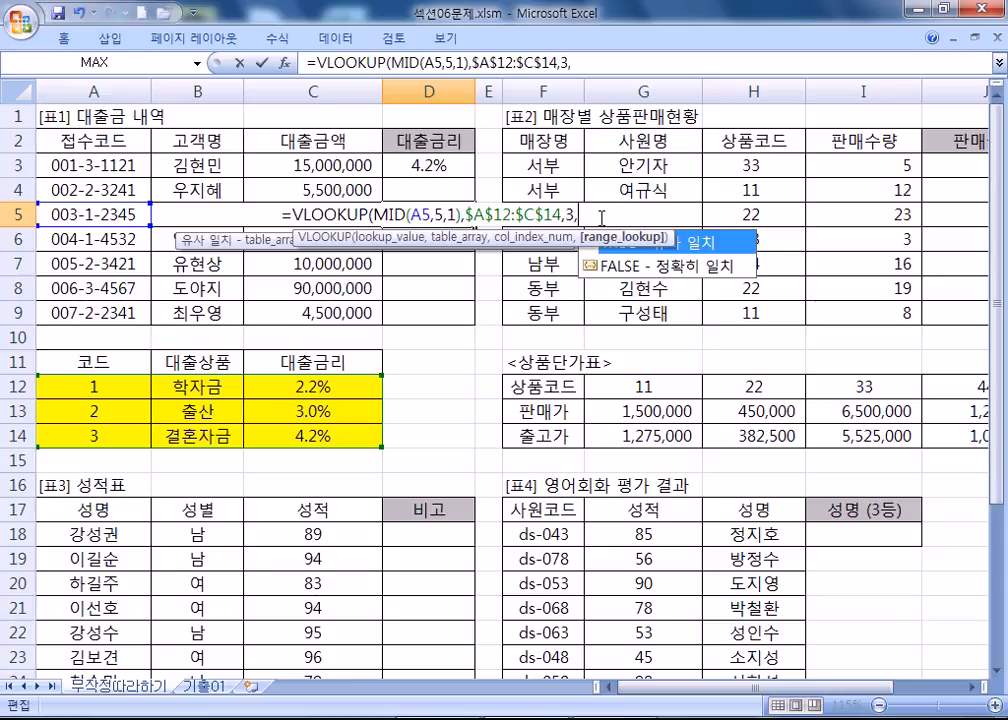
# Step: Check the option notes, switch back to Excel and complete the D5 VLOOKUP formula with option 0, accepting the closing-parenthesis correction
pyautogui.hotkey('alt', 'Tab')
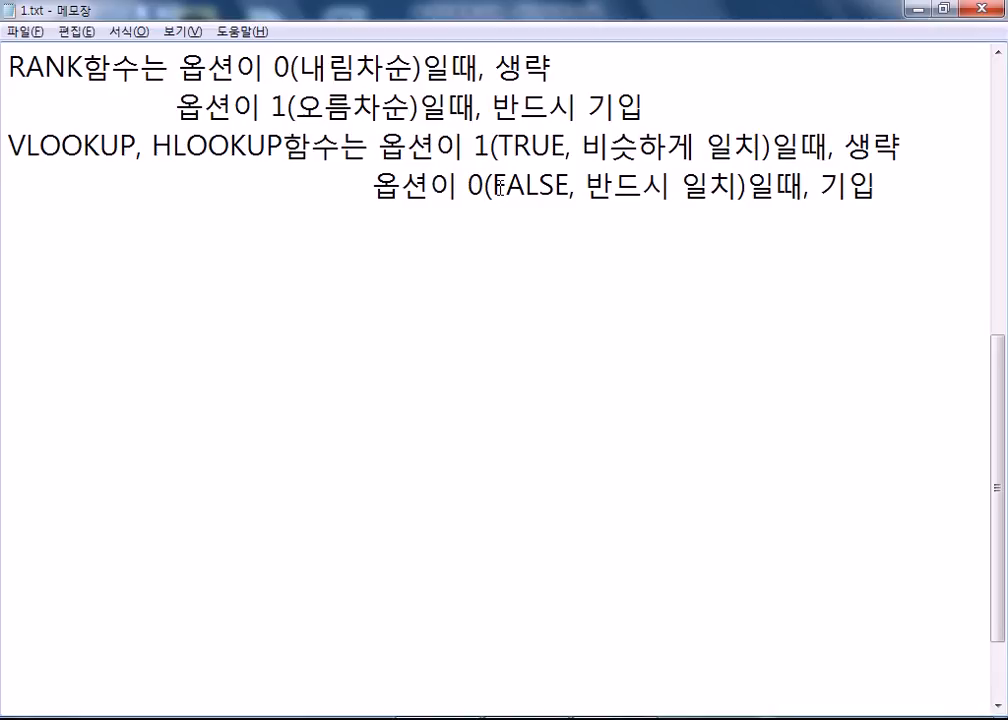
pyautogui.hotkey('alt', 'Tab')
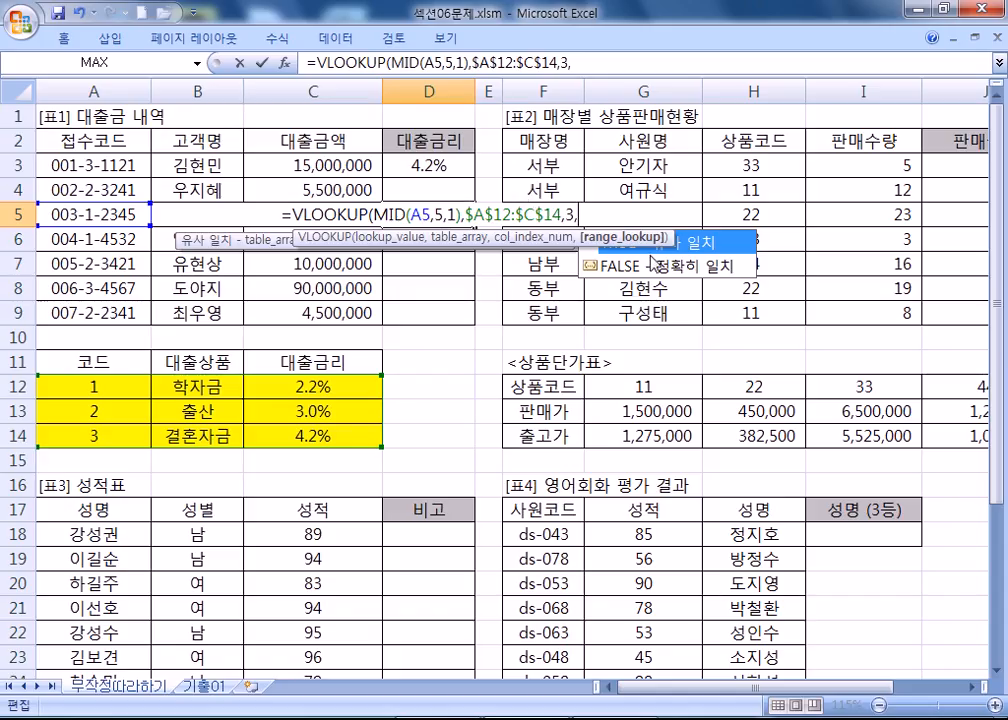
pyautogui.write('-')
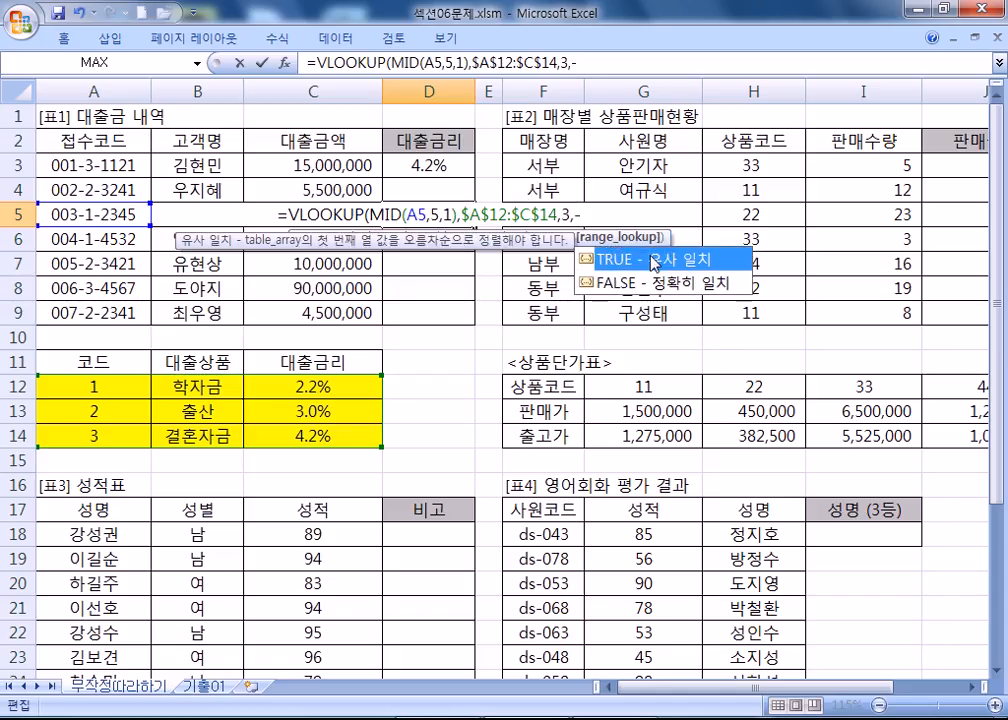
pyautogui.press('BackSpace')
pyautogui.write('0')
pyautogui.press('Return')
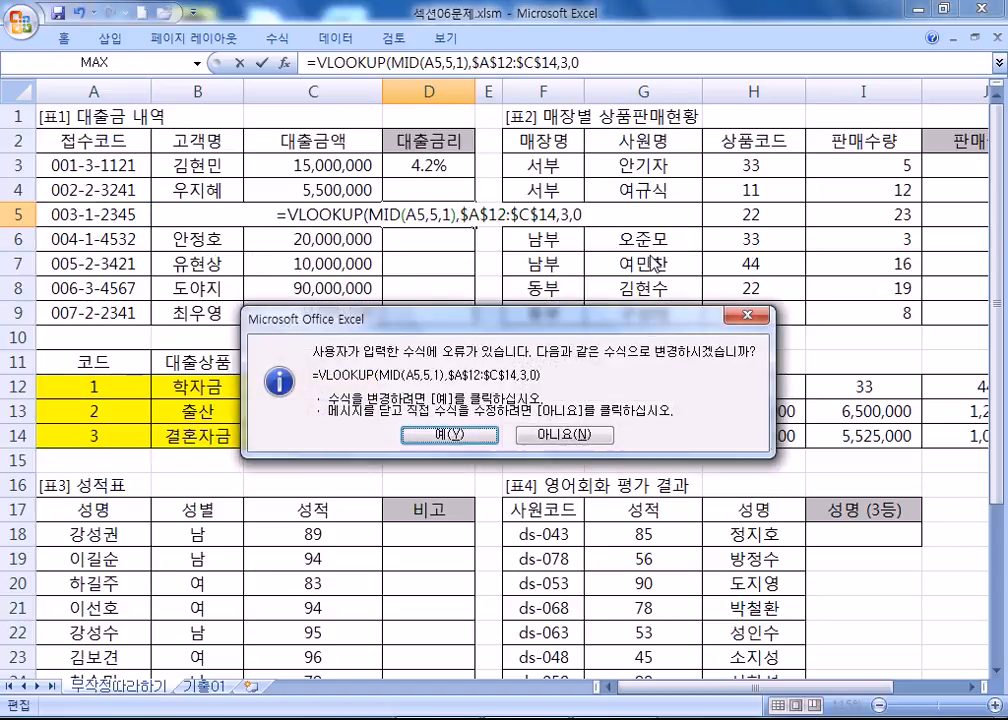
pyautogui.press('Return')
# Step: Copy the D5 formula down through D9 and up into D4 in the 대출금리 column
pyautogui.click(462, 218)
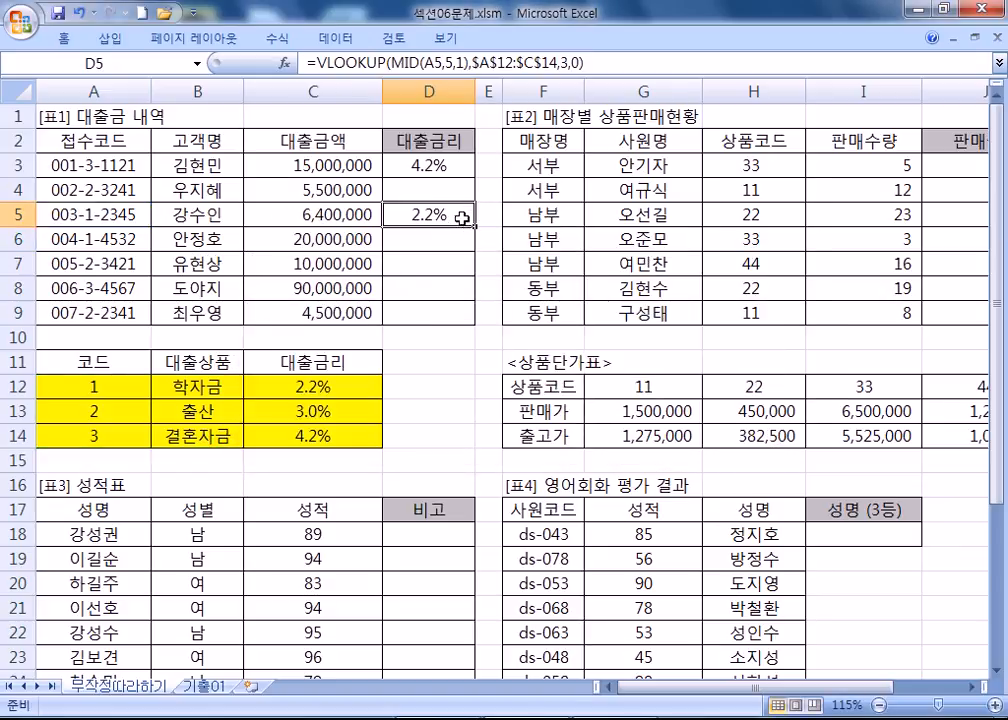
pyautogui.moveTo(476, 230); pyautogui.dragTo(476, 322)
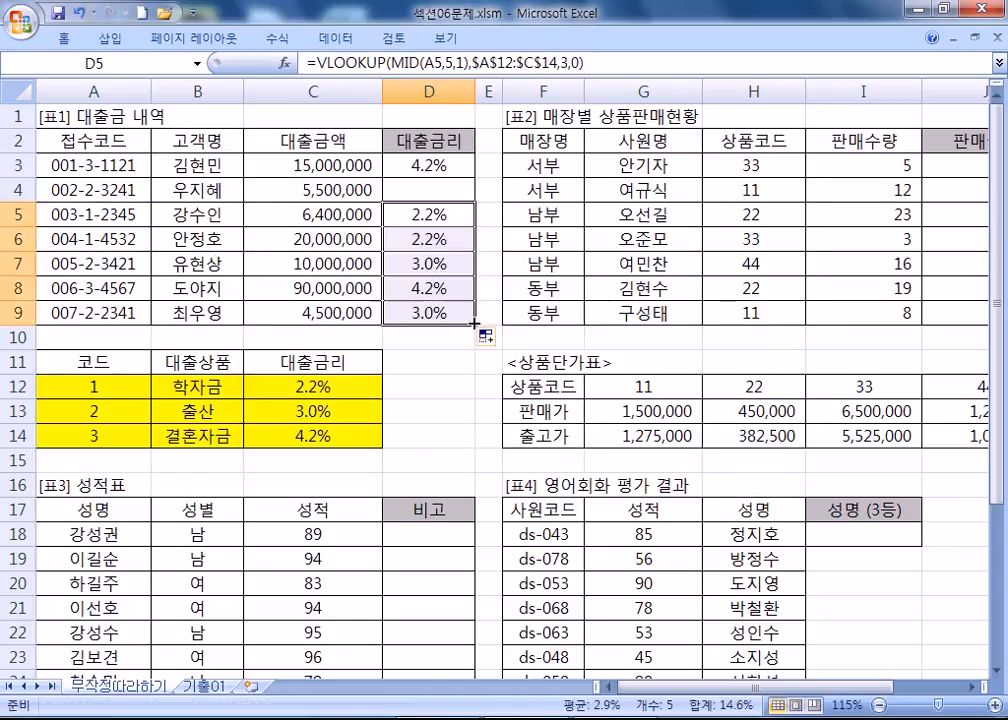
pyautogui.click(466, 213)
pyautogui.moveTo(476, 226); pyautogui.dragTo(476, 190)
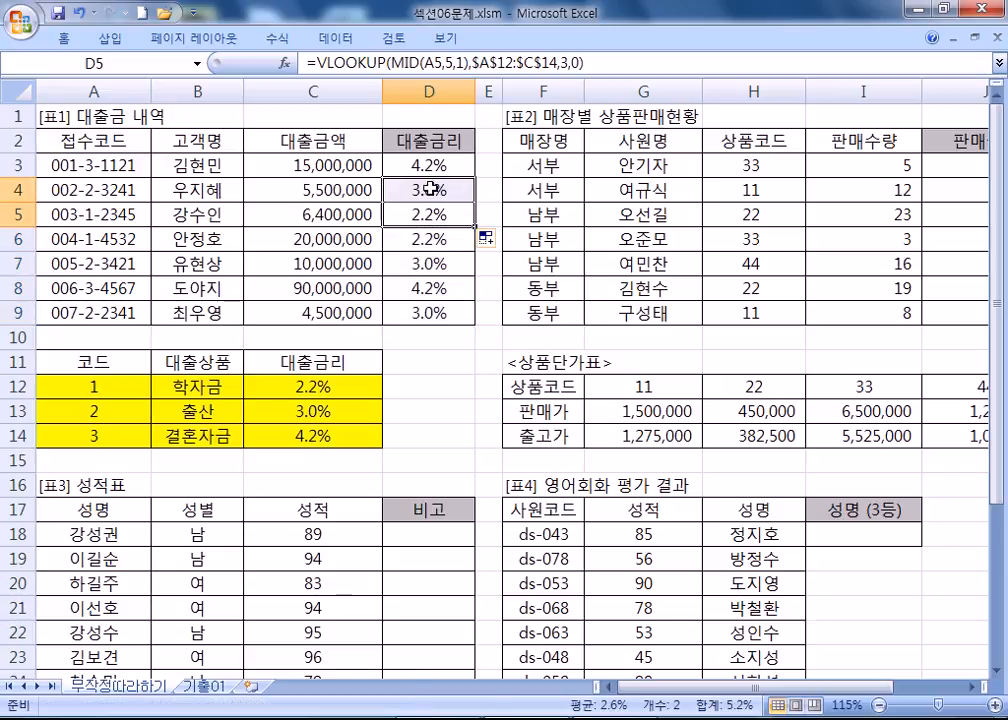
# Step: Bring [표2] into view and shade the <상품단가표> lookup range G12:J14 yellow
pyautogui.moveTo(673, 688); pyautogui.dragTo(808, 689)
pyautogui.click(968, 688)
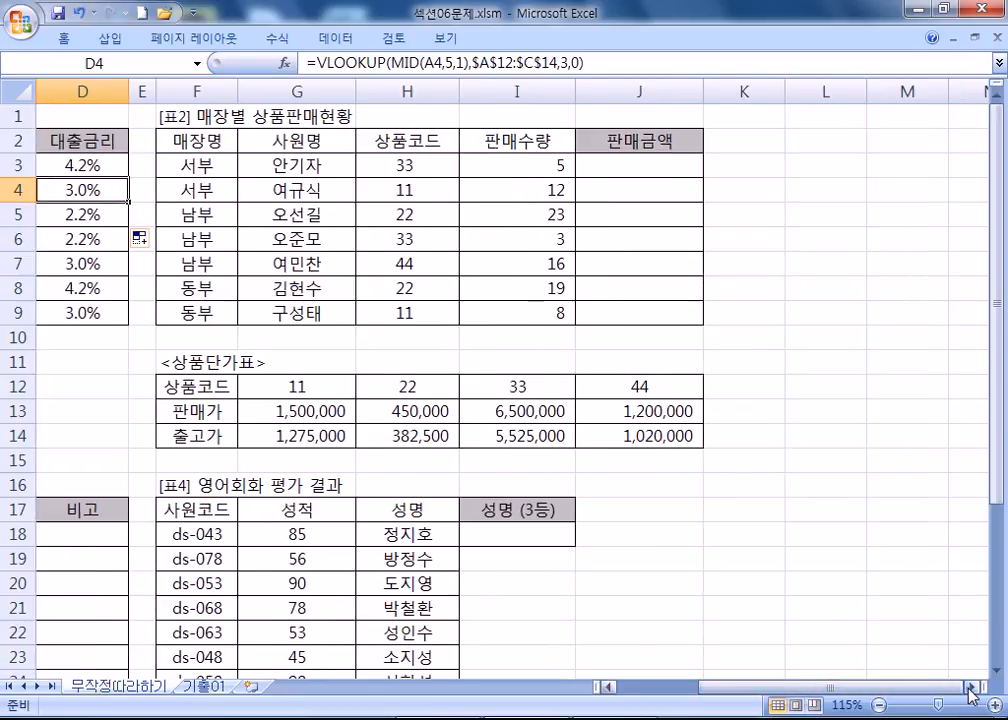
pyautogui.click(968, 688)
pyautogui.click(519, 160)
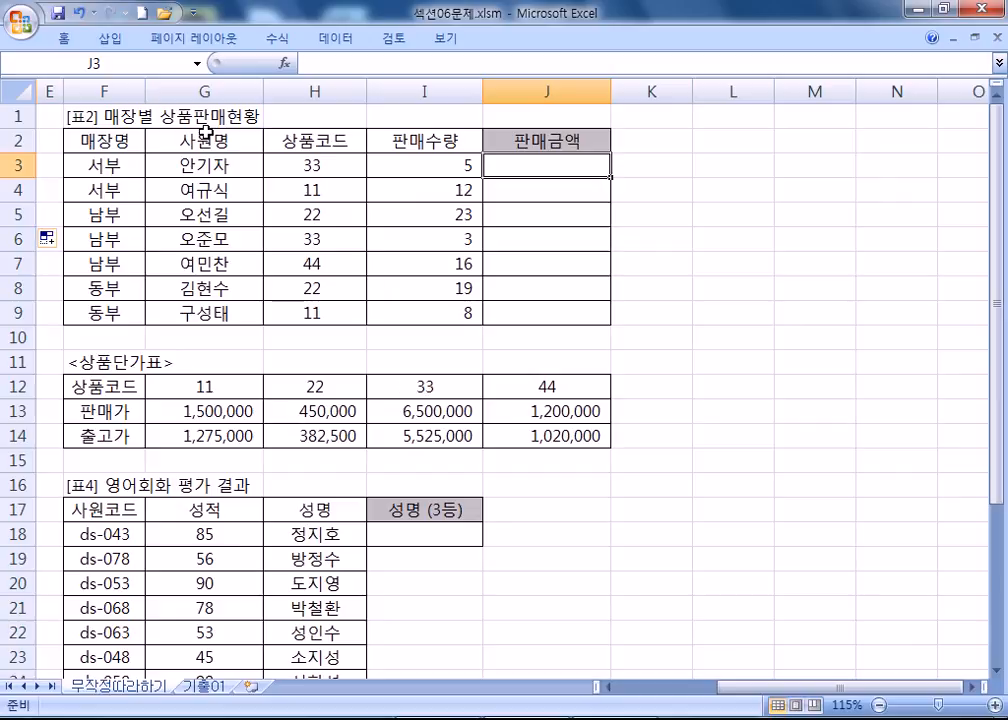
pyautogui.click(294, 163)
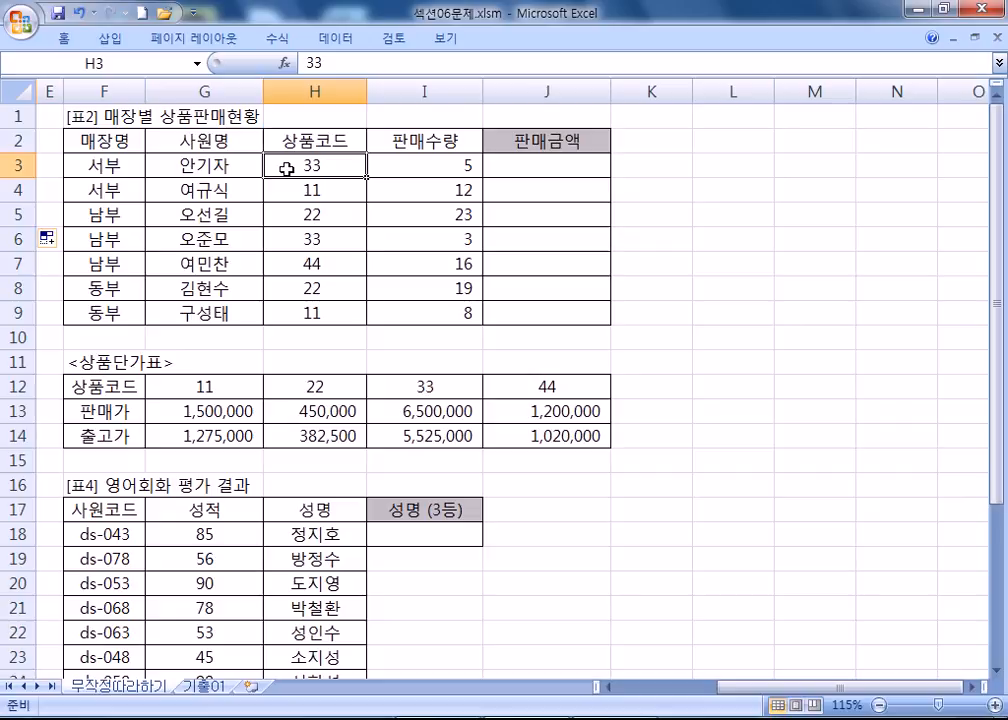
pyautogui.click(182, 385)
pyautogui.moveTo(182, 385); pyautogui.dragTo(513, 430)
pyautogui.rightClick(513, 430)
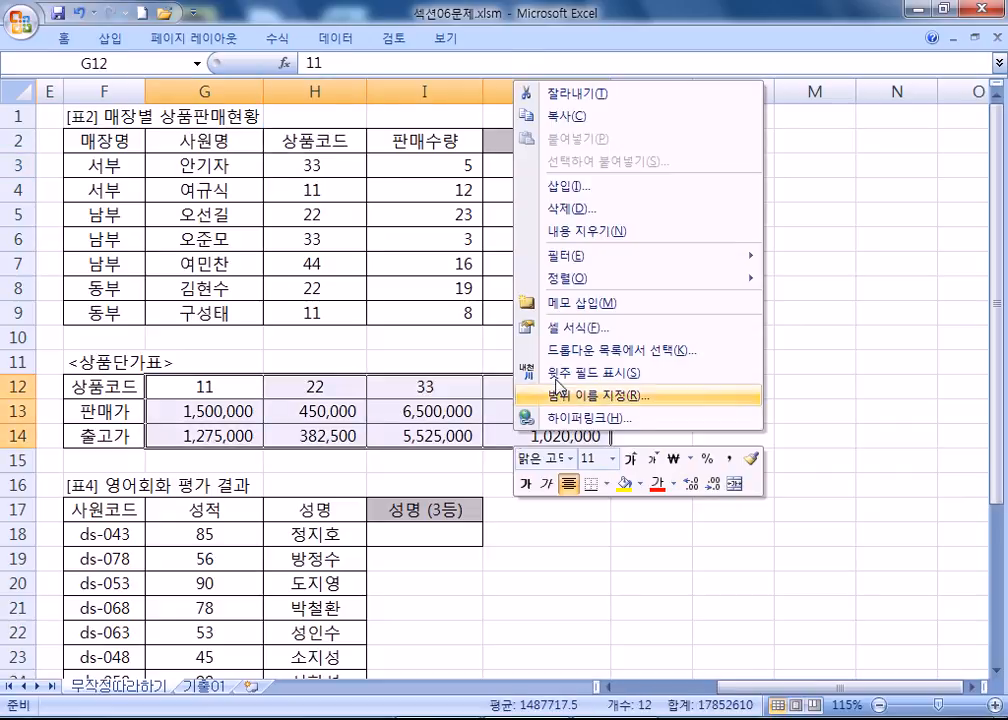
pyautogui.click(624, 484)
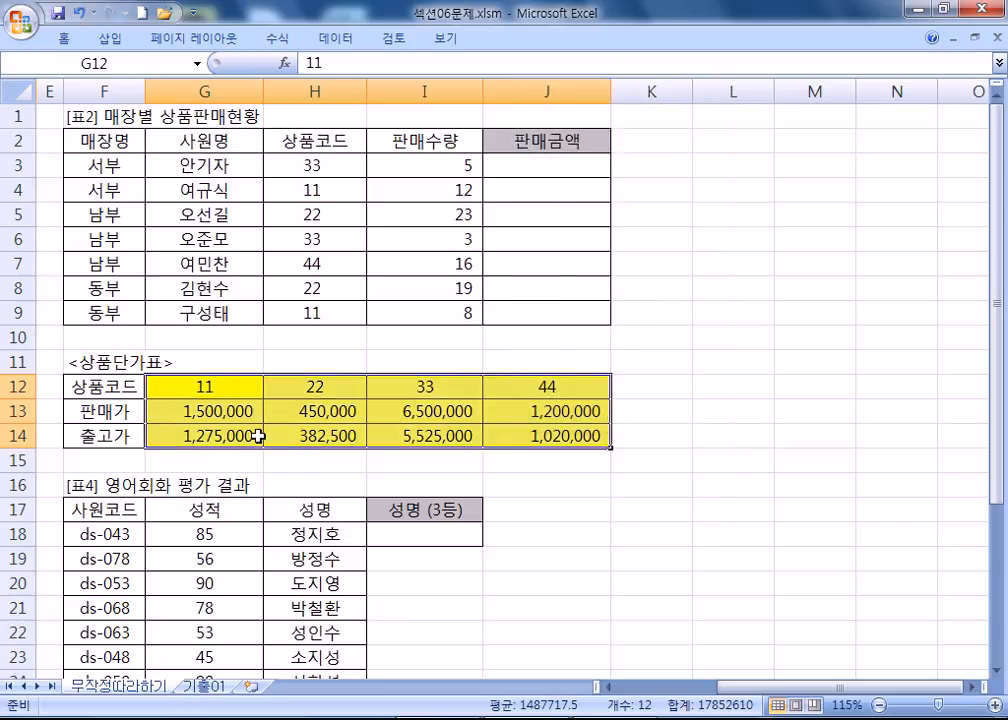
# Step: Try shading the whole <상품단가표> range F12:J14 yellow, including its row labels, and undo that fill
pyautogui.moveTo(130, 387); pyautogui.dragTo(610, 437)
pyautogui.rightClick(610, 437)
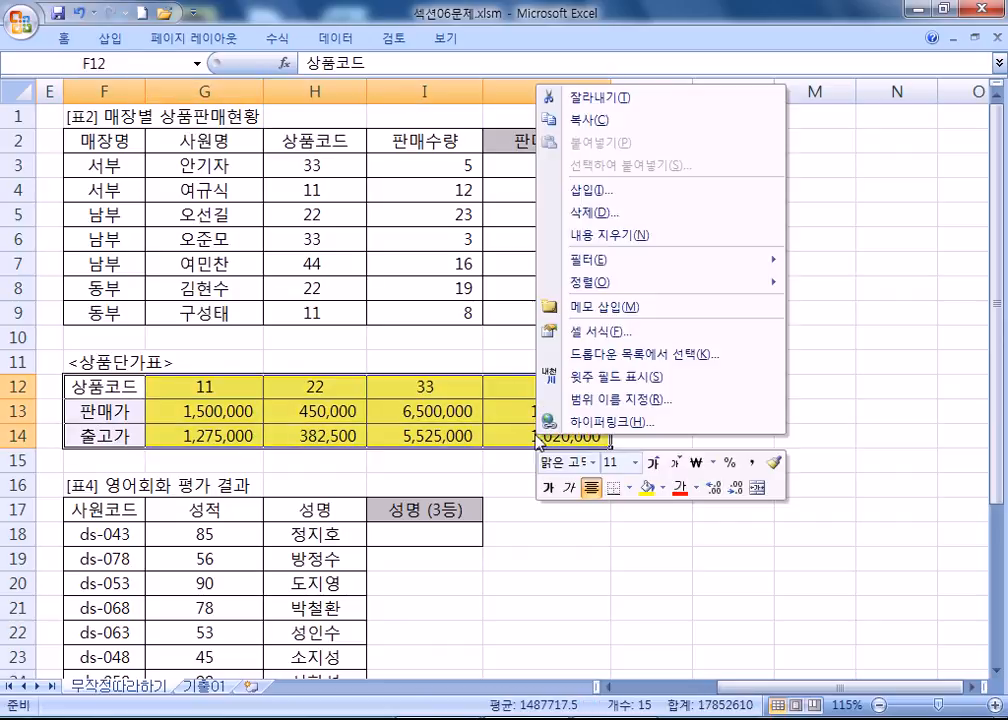
pyautogui.press('Escape')
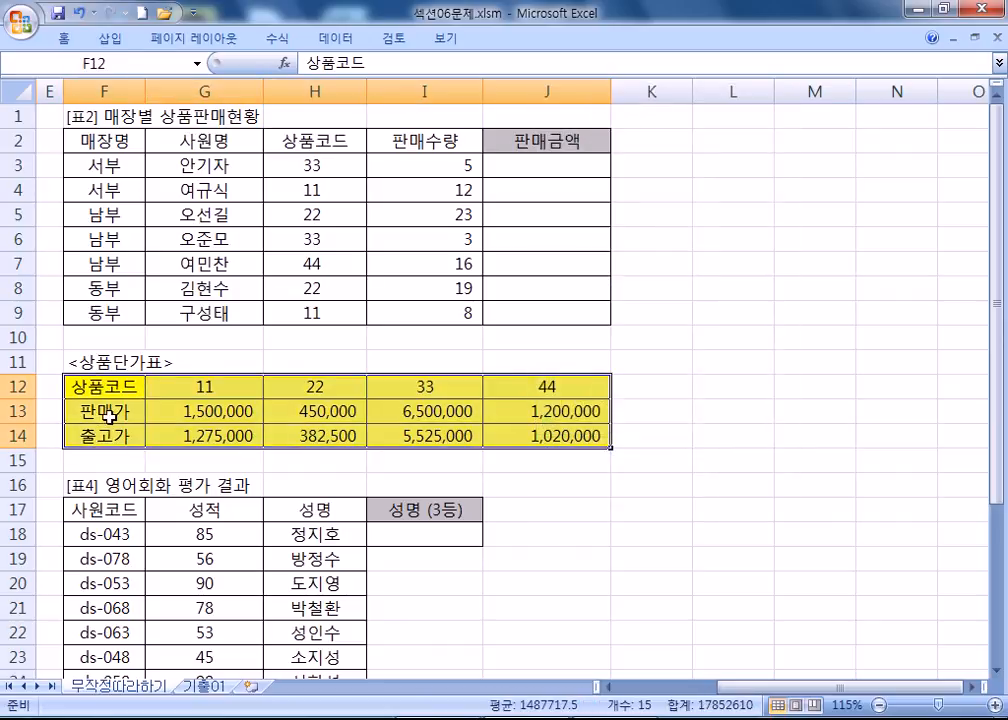
pyautogui.hotkey('ctrl', 'z')
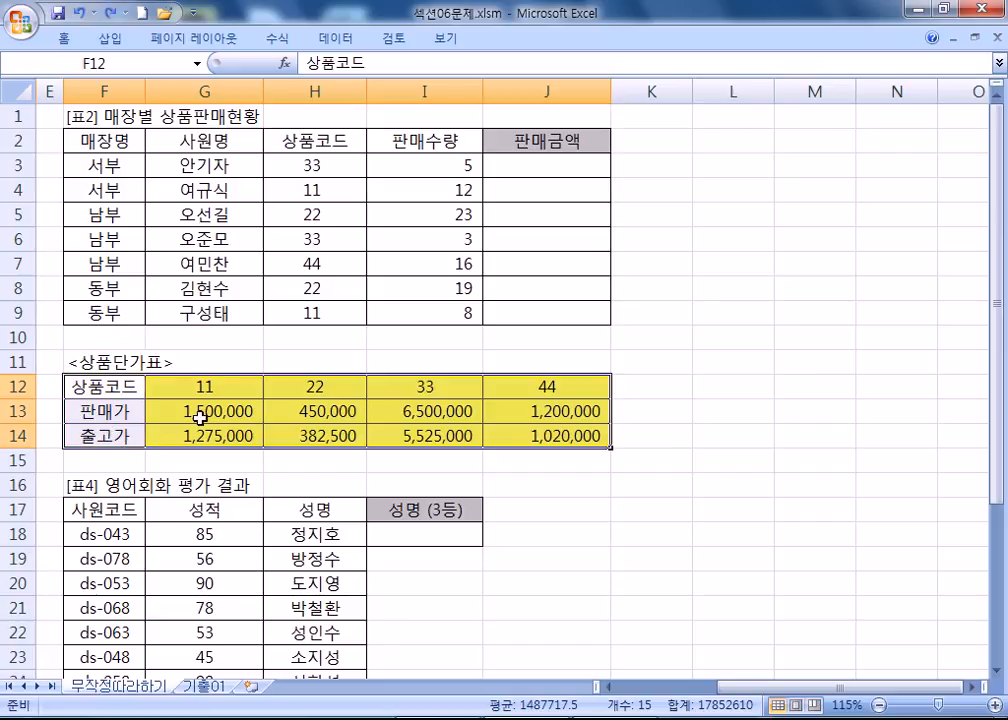
# Step: Review the lookup range G12:J14 and match the 상품코드 in H3 to its column in row 12
pyautogui.moveTo(203, 386); pyautogui.dragTo(600, 437)
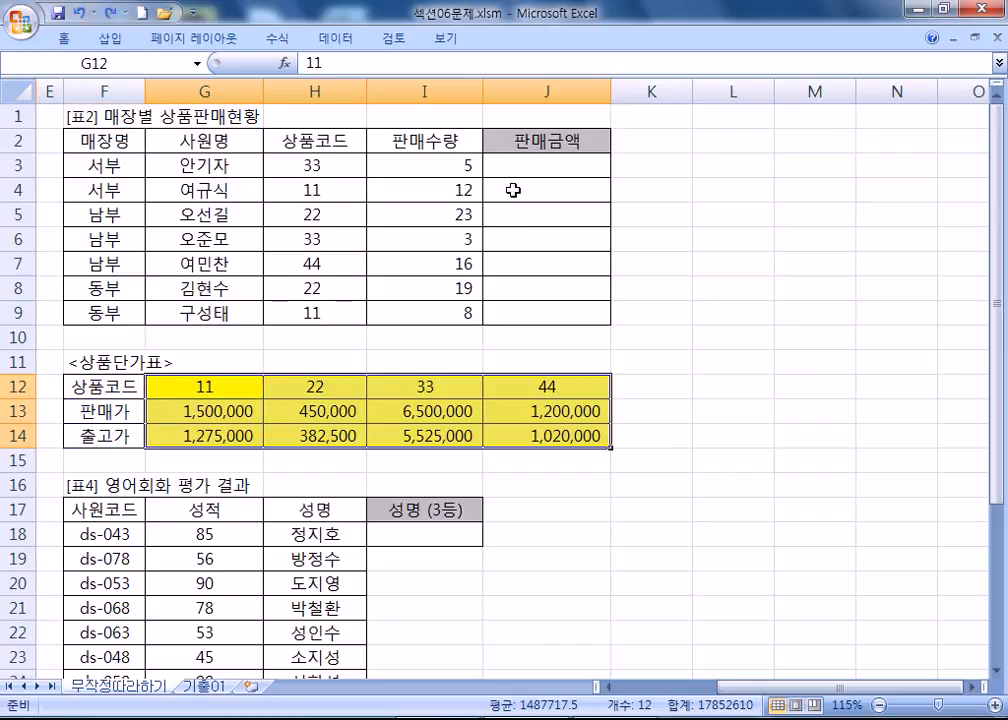
pyautogui.click(330, 163)
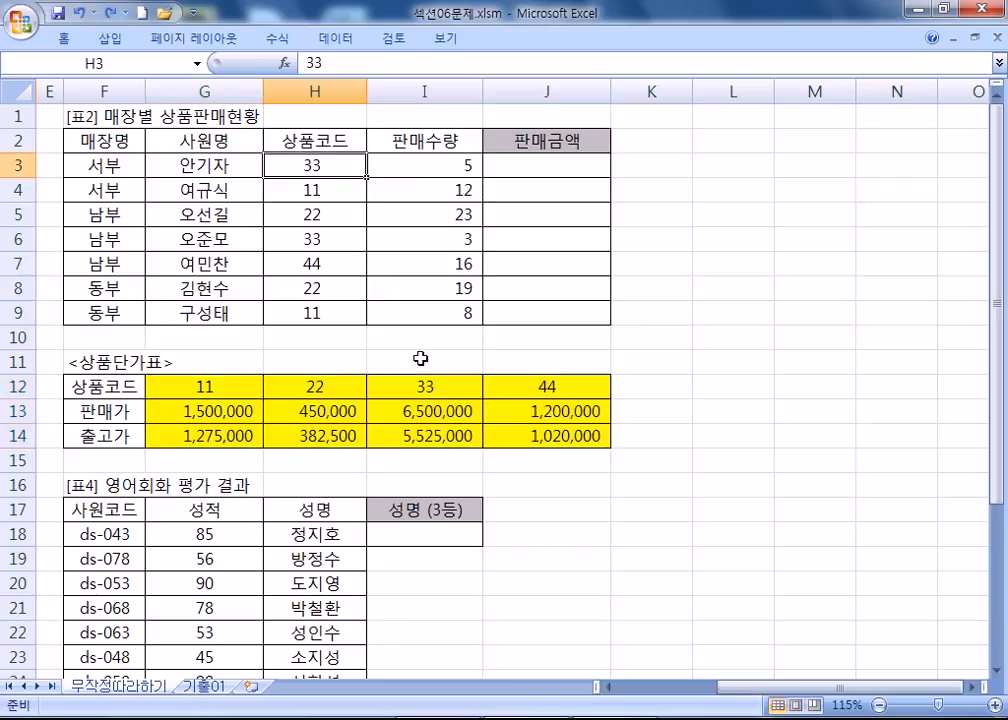
pyautogui.click(432, 386)
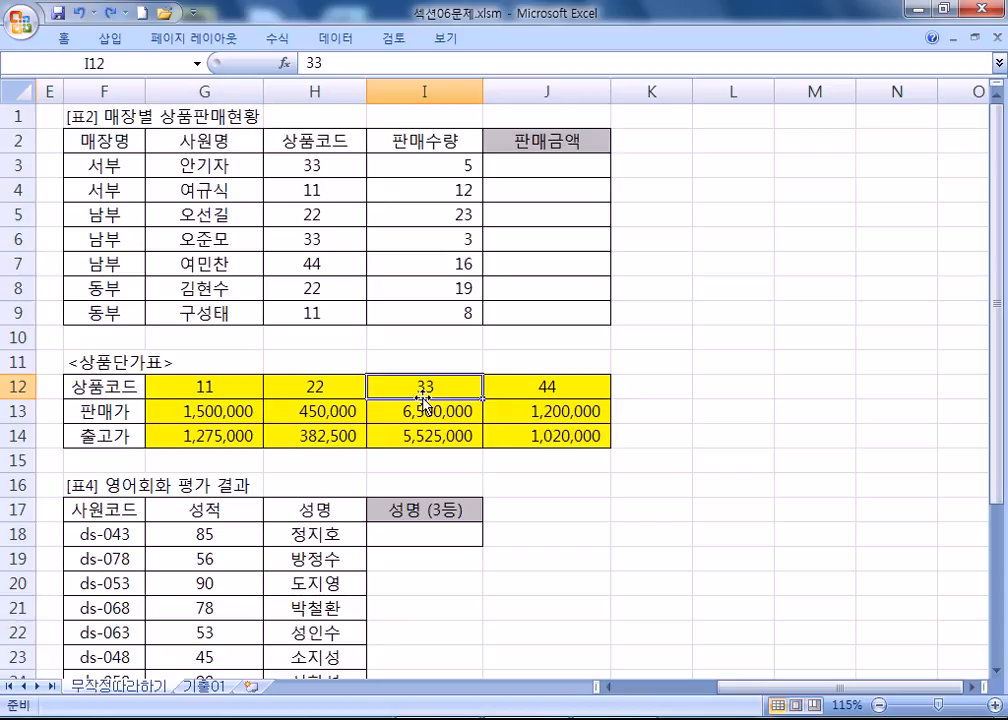
# Step: Calculate the first 판매금액 in J3 directly with the formula =I13*I3
pyautogui.click(436, 166)
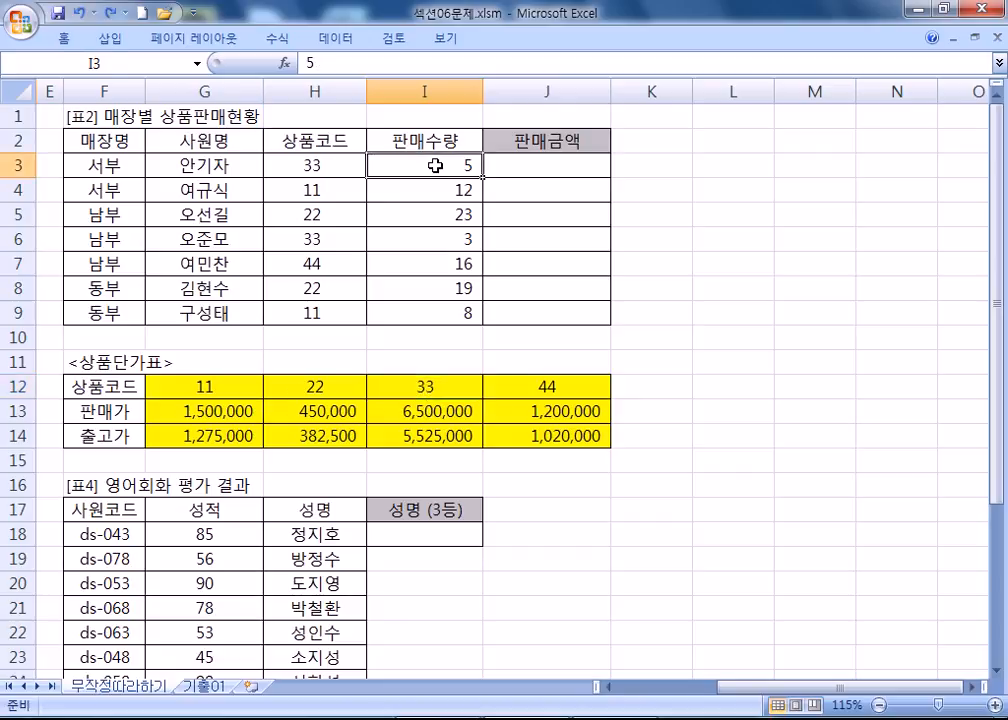
pyautogui.click(428, 410)
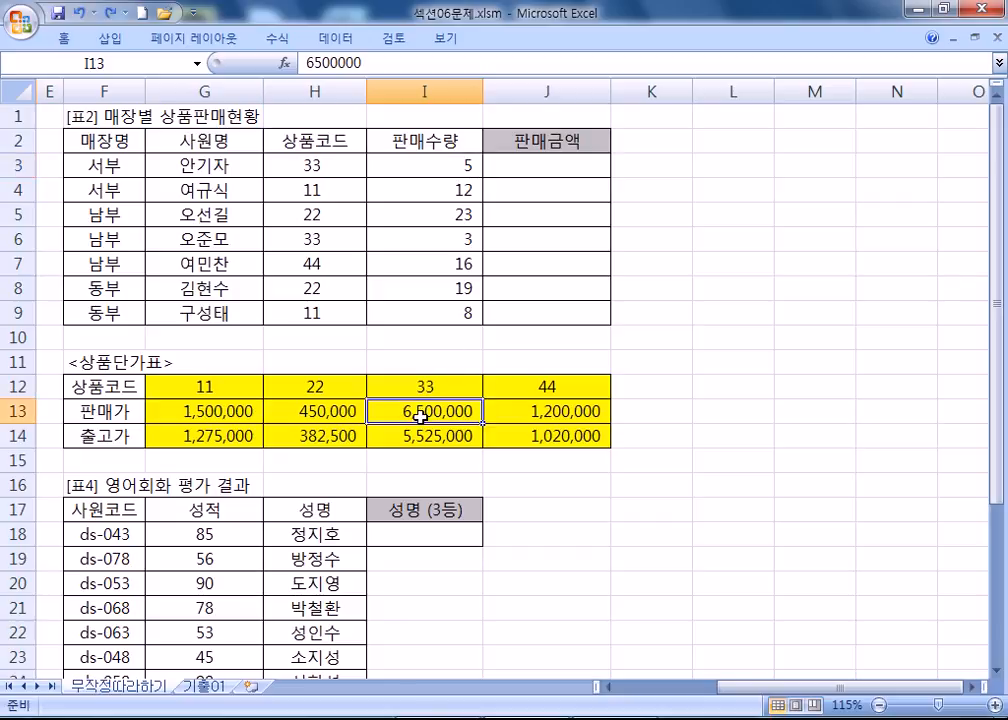
pyautogui.click(524, 168)
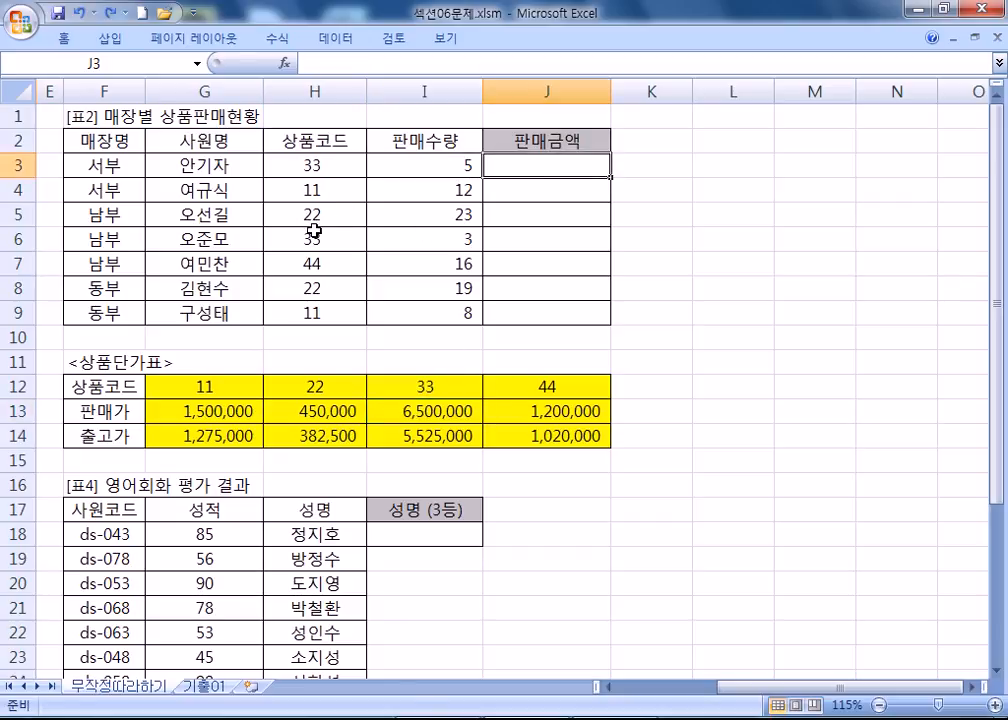
pyautogui.write('=')
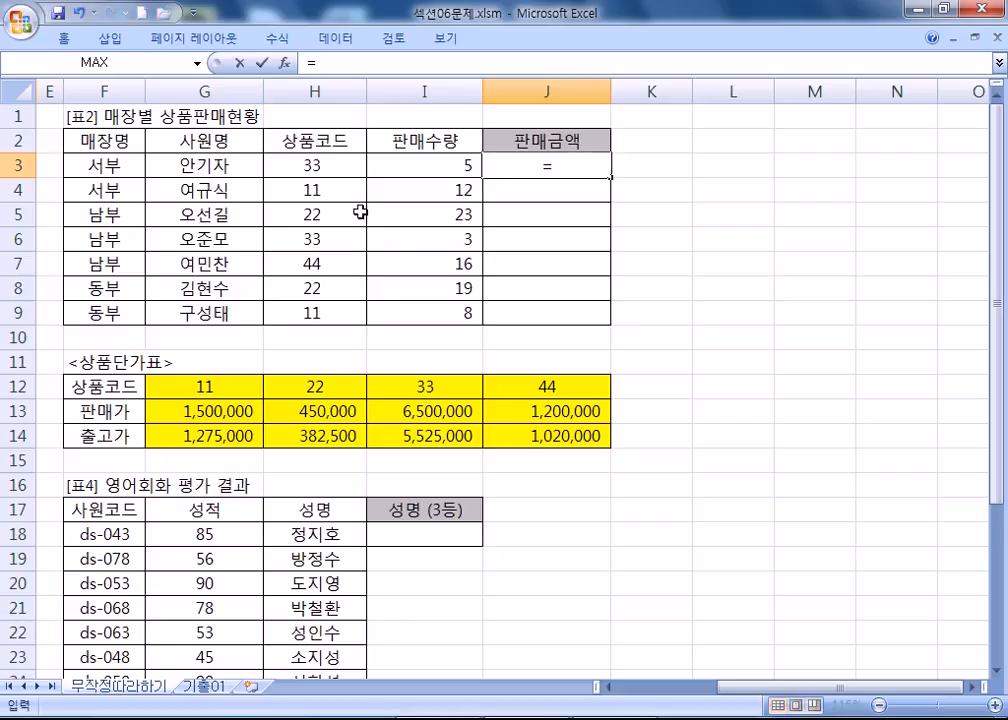
pyautogui.click(405, 408)
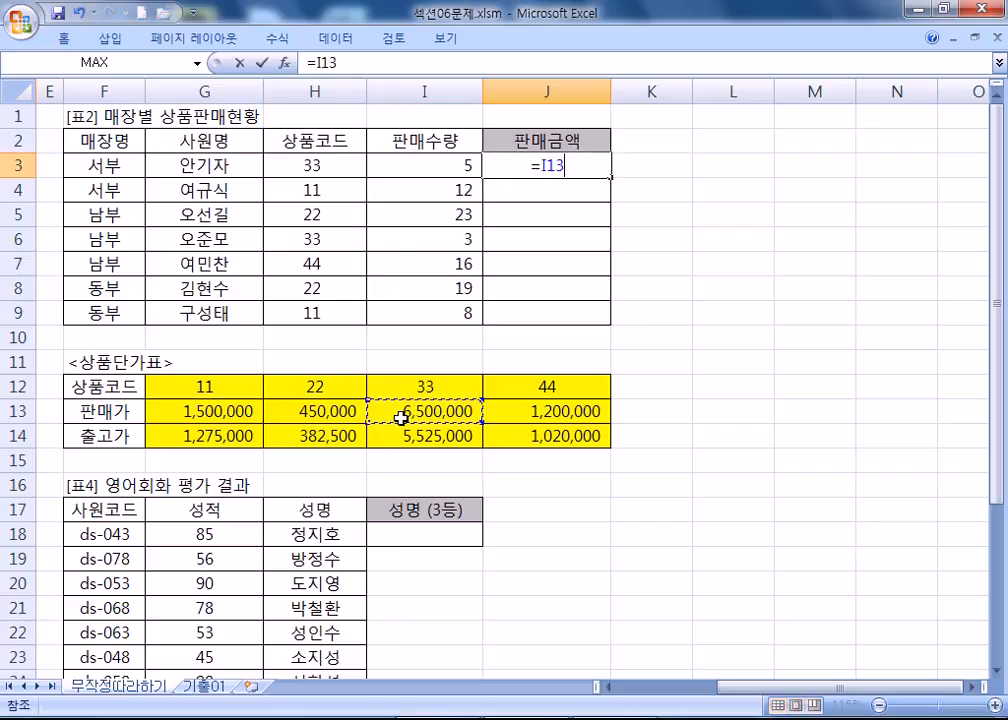
pyautogui.write('*')
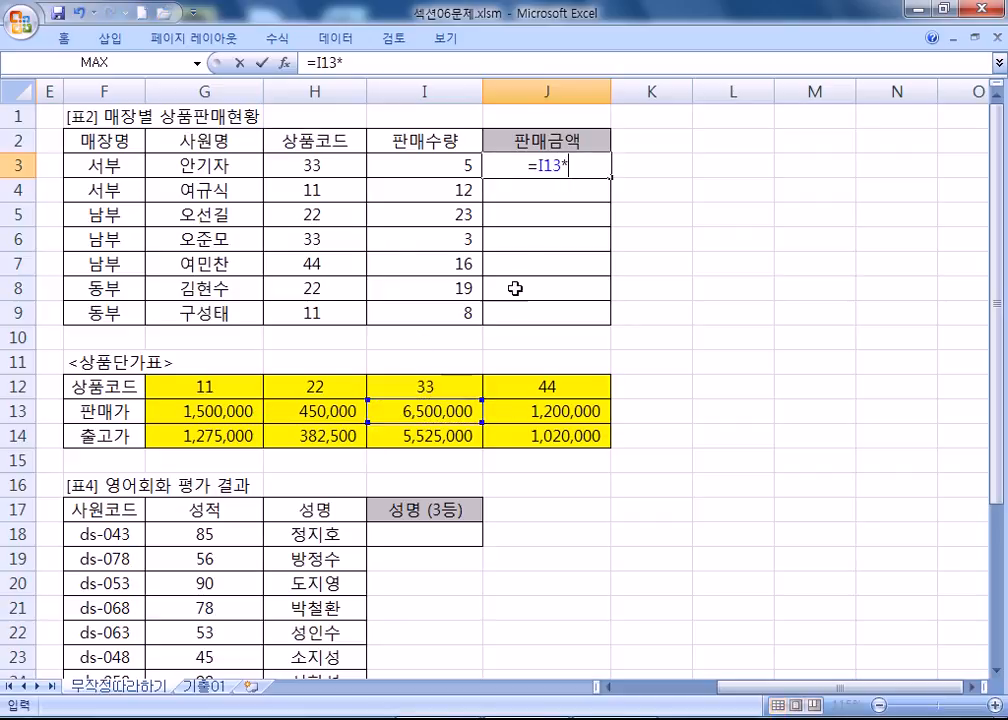
pyautogui.click(460, 169)
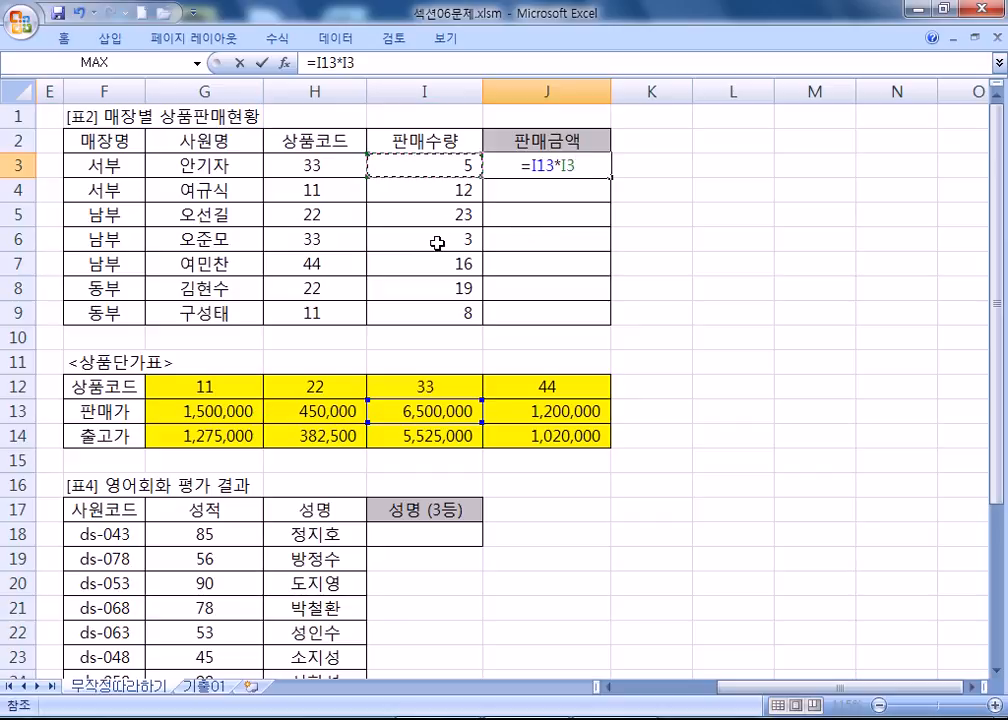
pyautogui.press('Return')
# Step: Try re-entering J3's formula starting with =I3*, cancel it, and clear the contents of J3
pyautogui.click(555, 163)
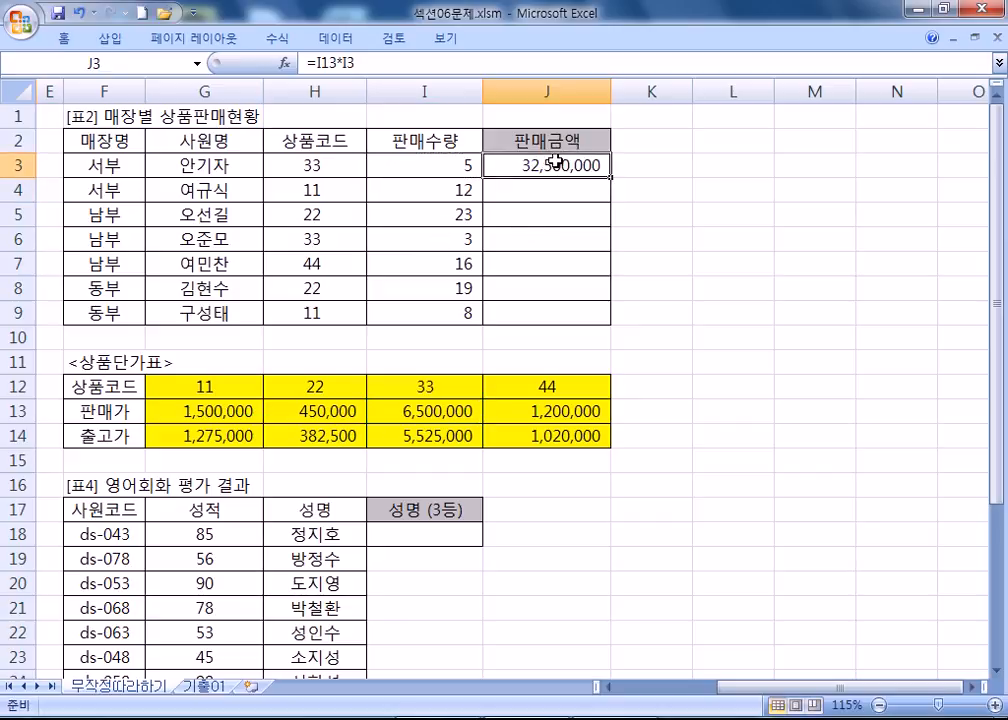
pyautogui.write('=')
pyautogui.press('Escape')
pyautogui.write('=')
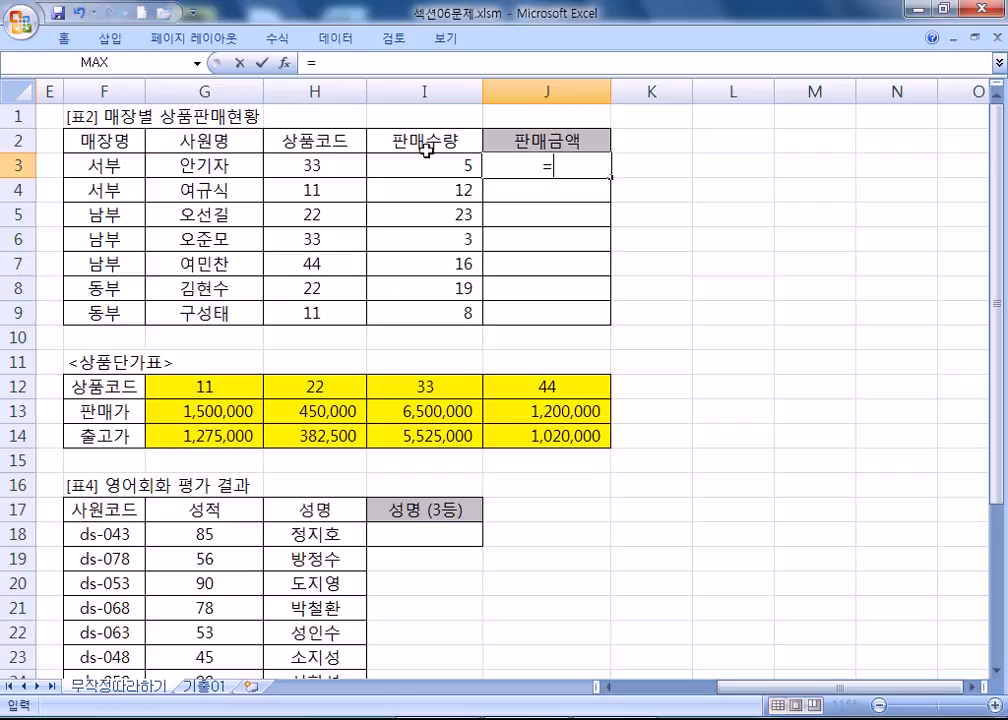
pyautogui.click(400, 166)
pyautogui.write('*')
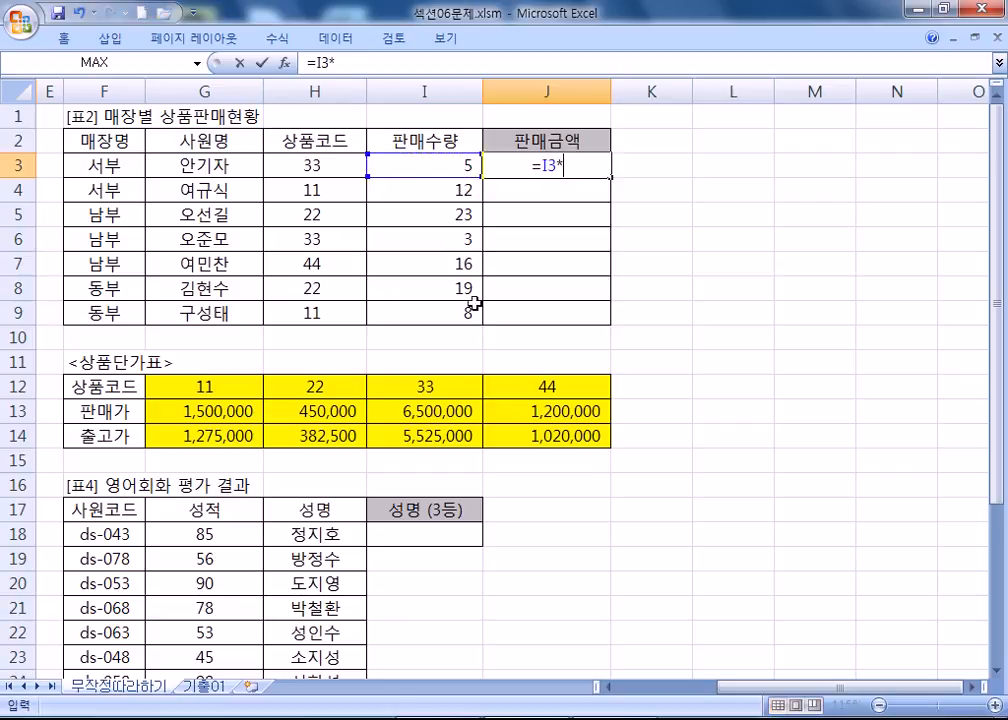
pyautogui.click(432, 387)
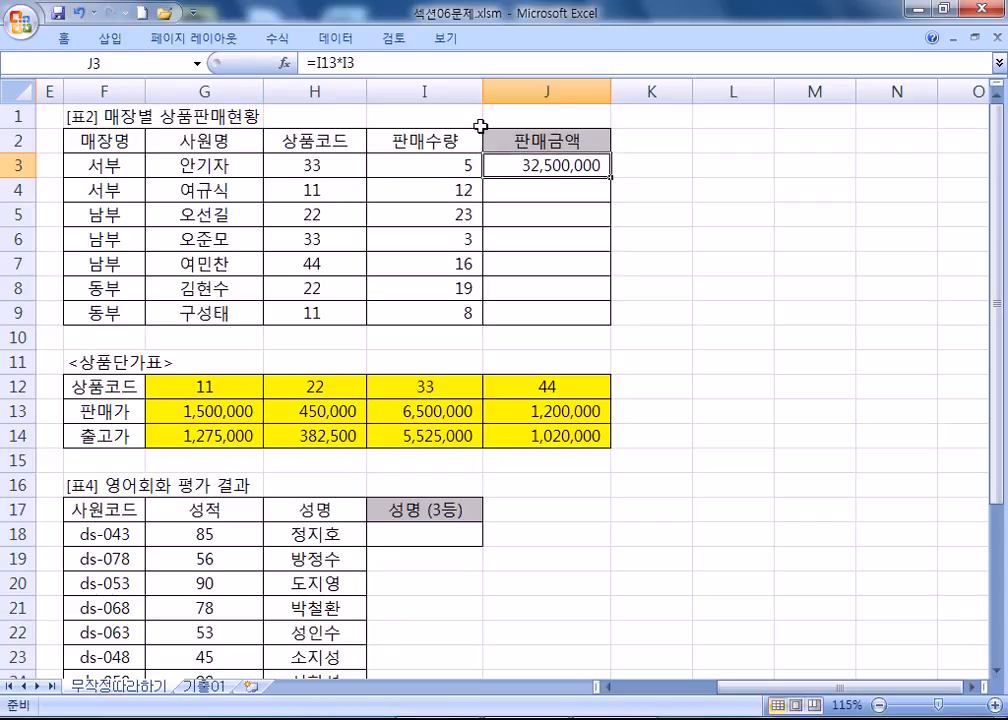
pyautogui.press('Delete')
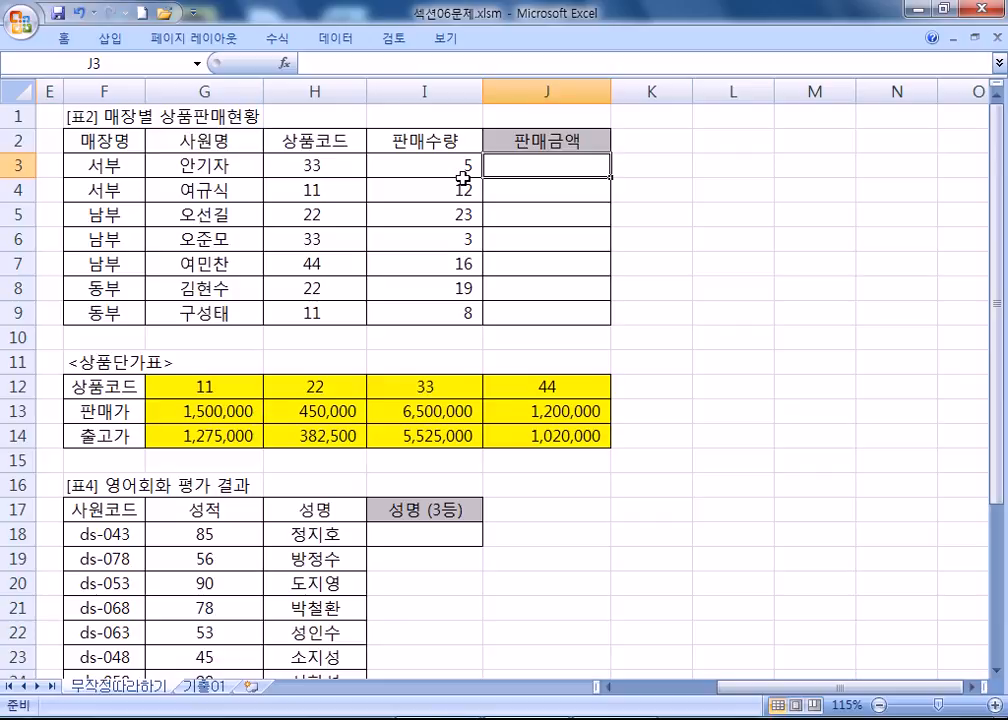
# Step: Start an HLOOKUP formula in J3 with the 상품코드 in H3 as the lookup value
pyautogui.write('=')
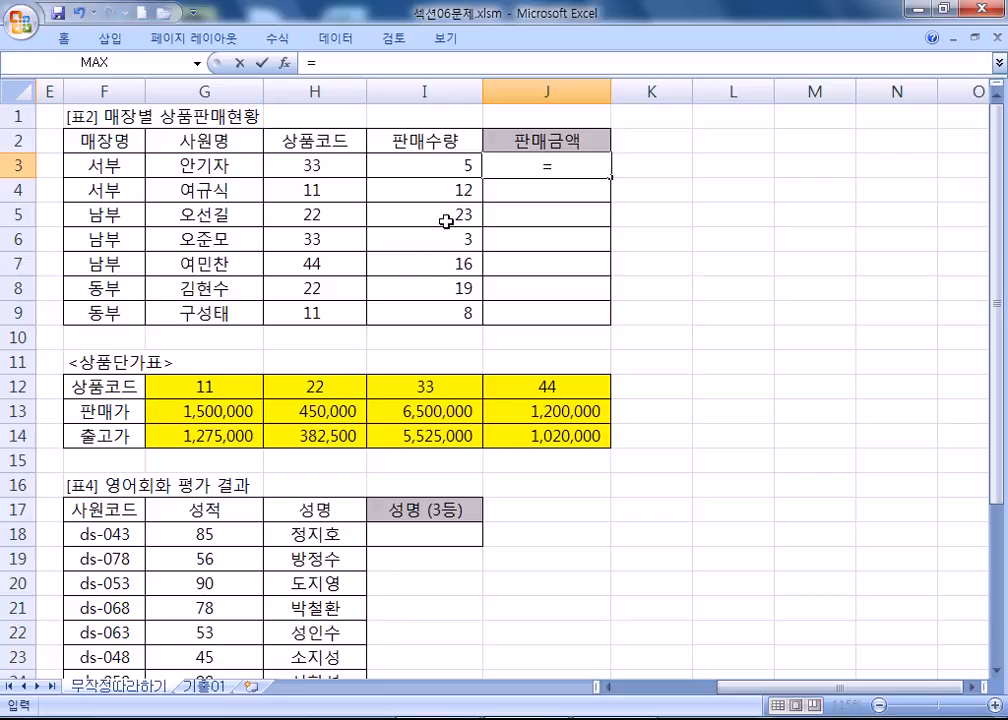
pyautogui.write('HL')
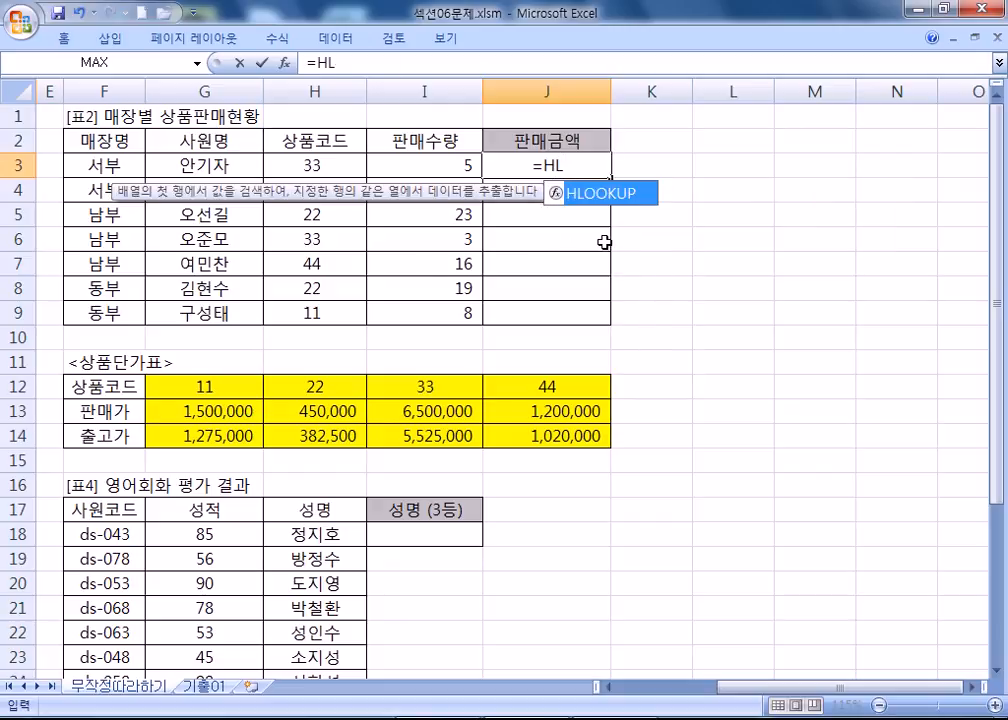
pyautogui.press('Tab')
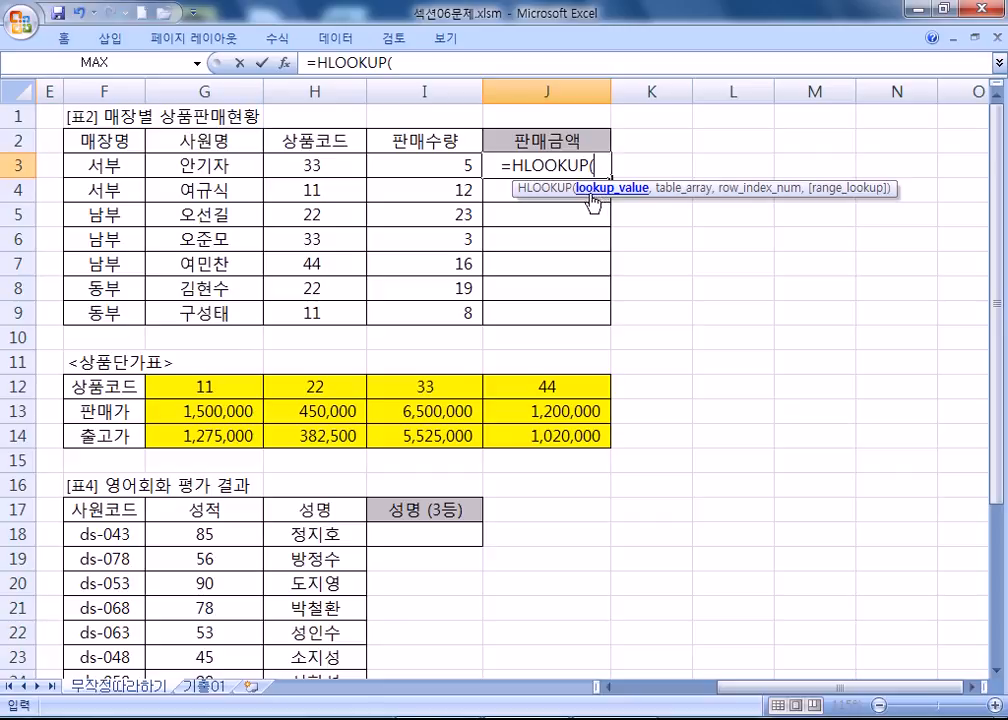
pyautogui.click(320, 161)
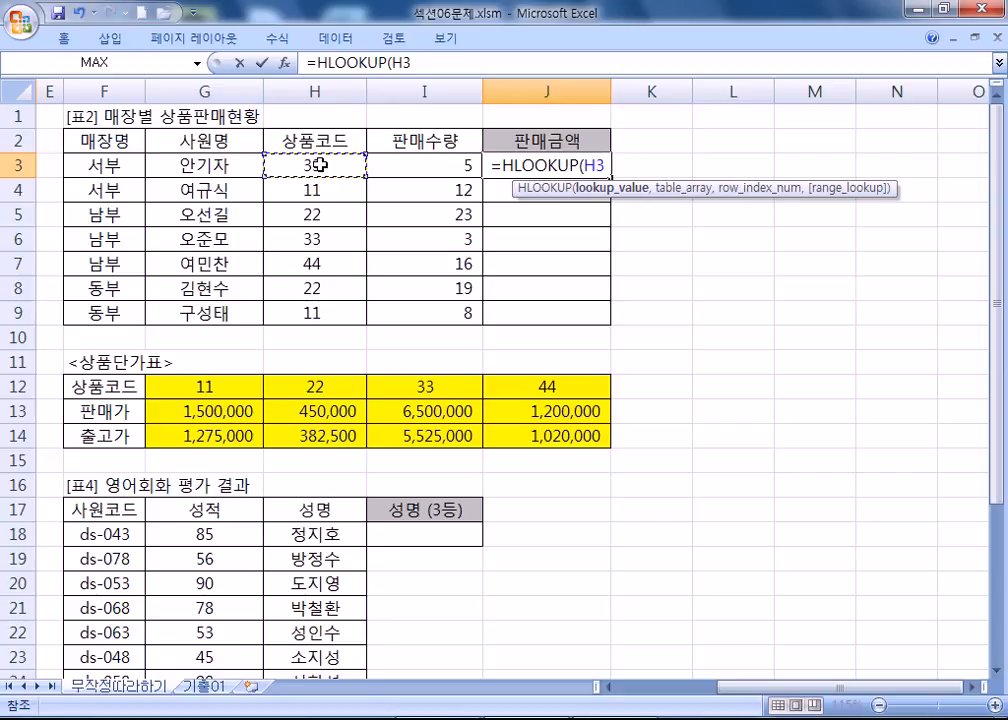
pyautogui.moveTo(747, 690); pyautogui.dragTo(640, 690)
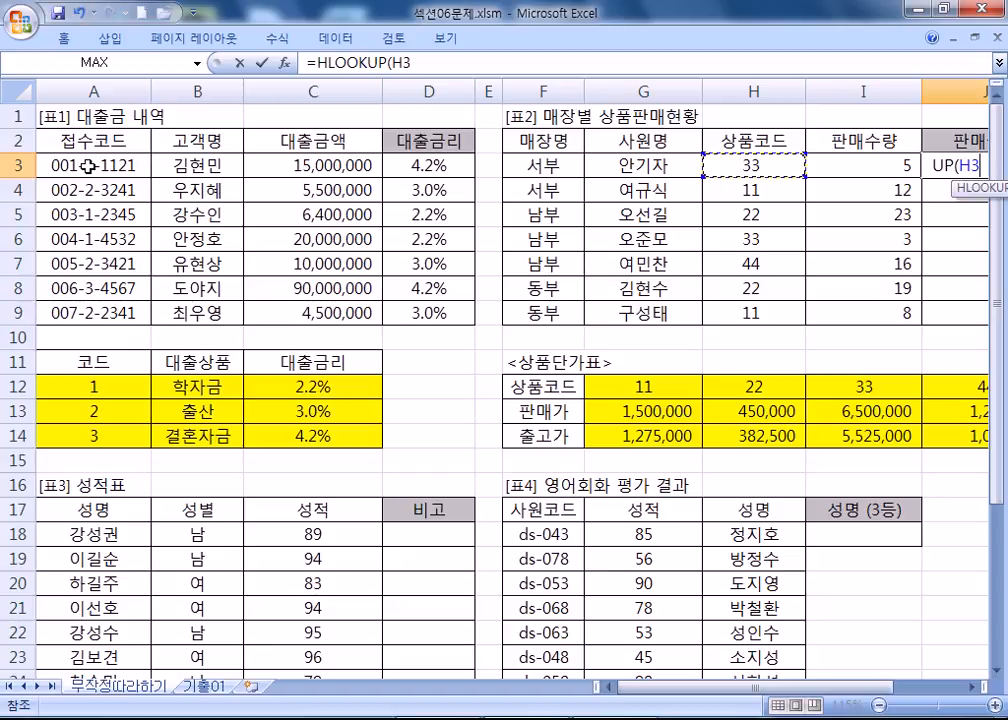
pyautogui.moveTo(680, 691); pyautogui.dragTo(803, 691)
pyautogui.click(972, 690)
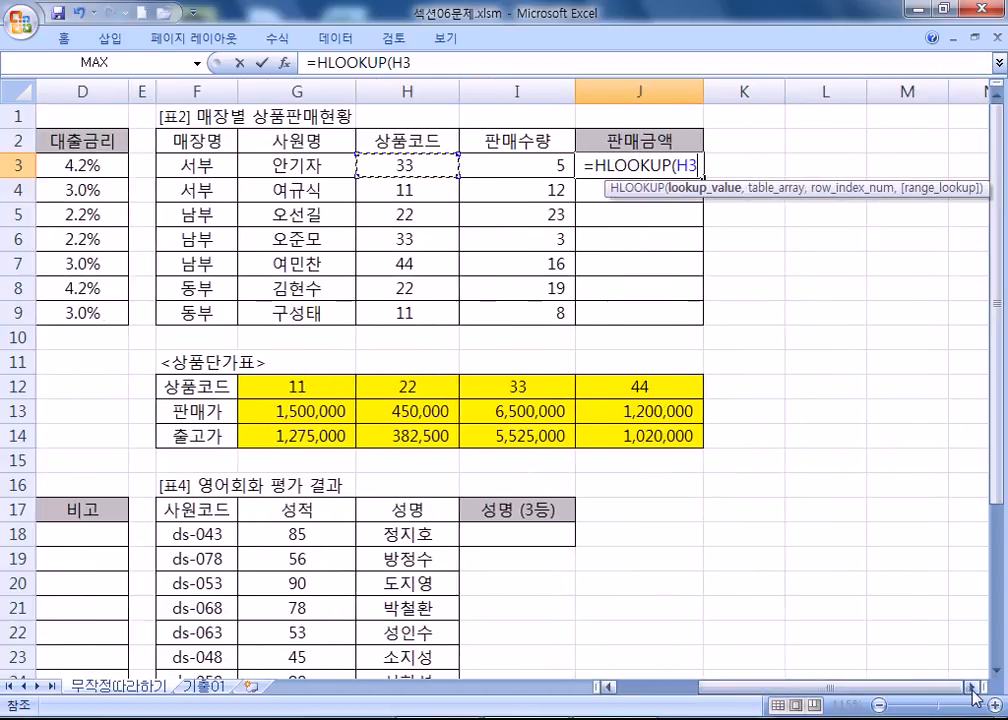
pyautogui.click(972, 690)
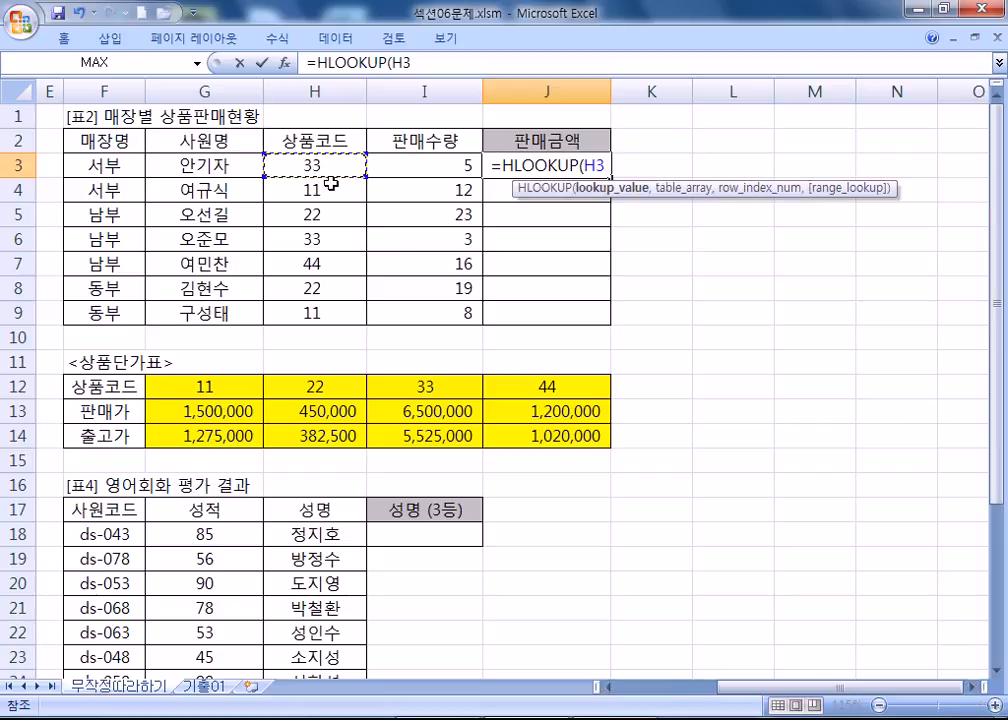
pyautogui.write(',')
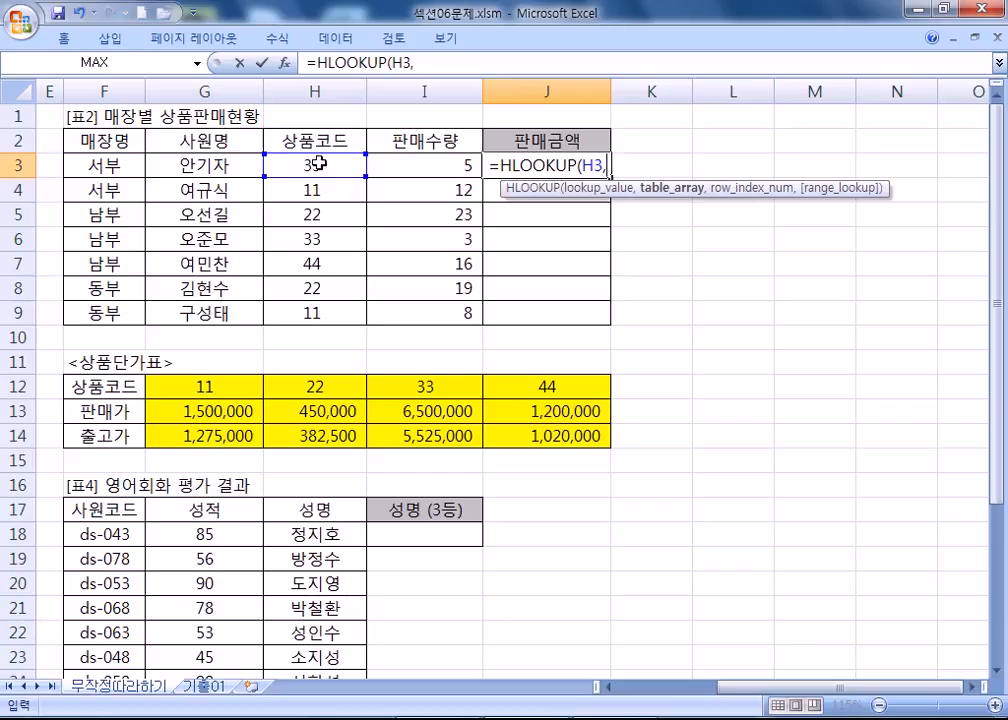
# Step: Set the HLOOKUP table range to G12:J14 of <상품단가표> as the absolute reference $G$12:$J$14
pyautogui.click(230, 390)
pyautogui.moveTo(230, 390); pyautogui.dragTo(550, 440)
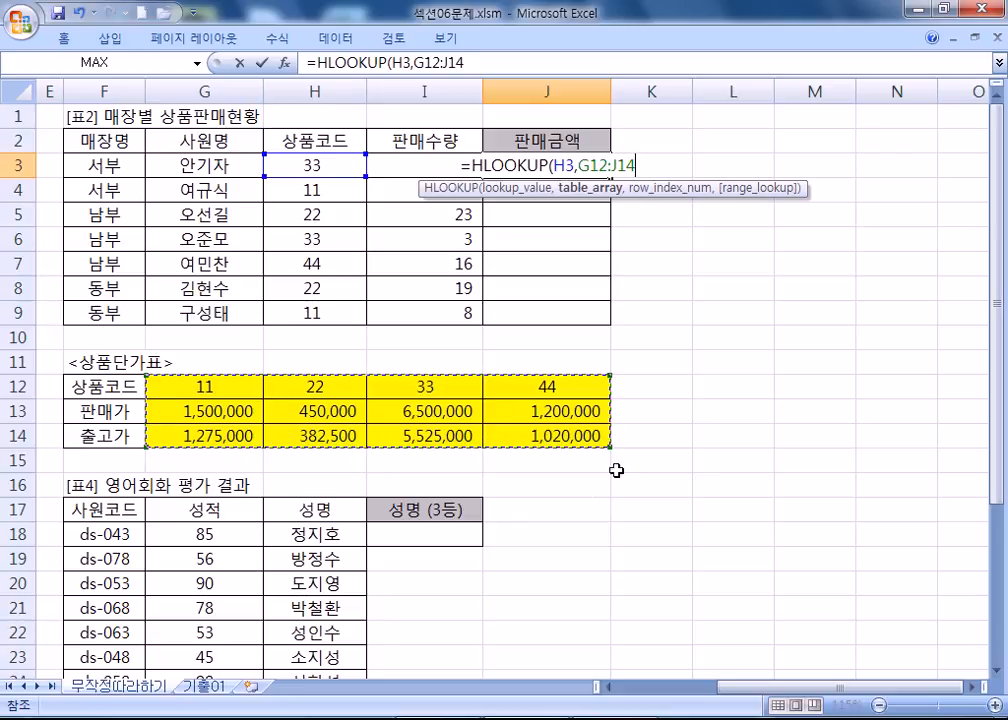
pyautogui.moveTo(578, 165); pyautogui.dragTo(677, 166)
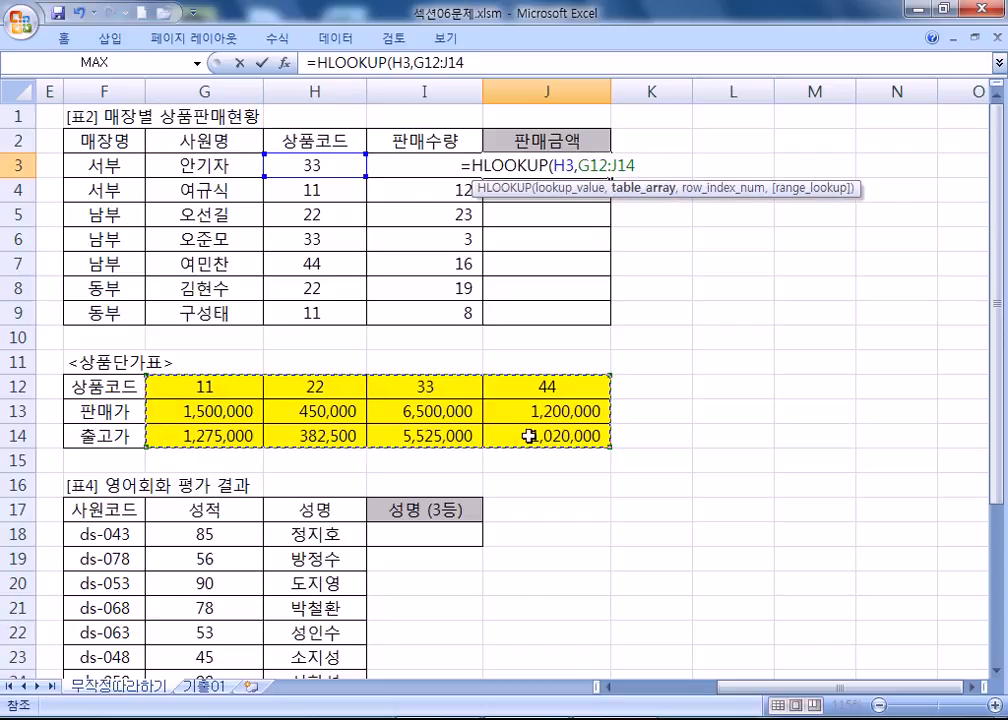
pyautogui.press('F4')
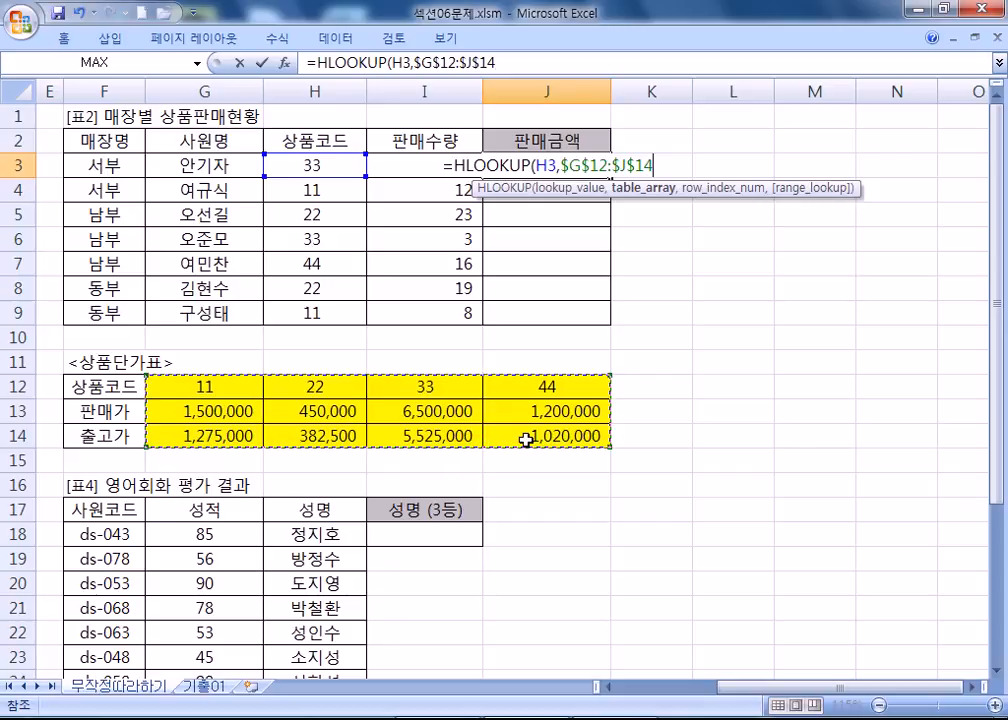
pyautogui.write(',')
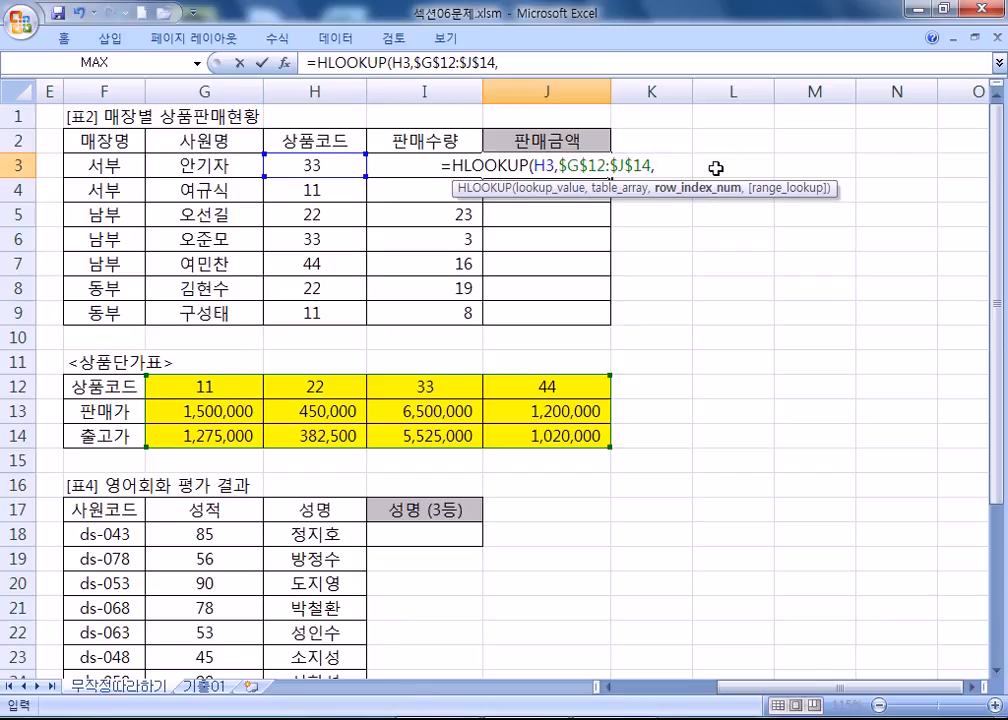
# Step: Complete HLOOKUP in J3 with row index 2 and exact match FALSE, and append a multiplication sign
pyautogui.write('2')
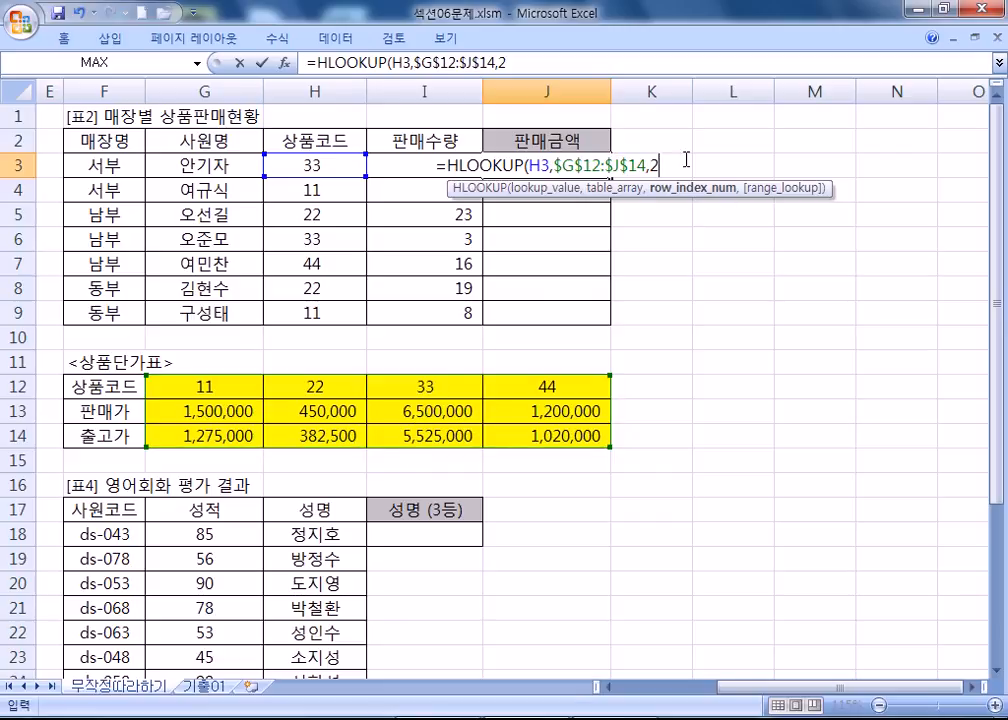
pyautogui.write(',')
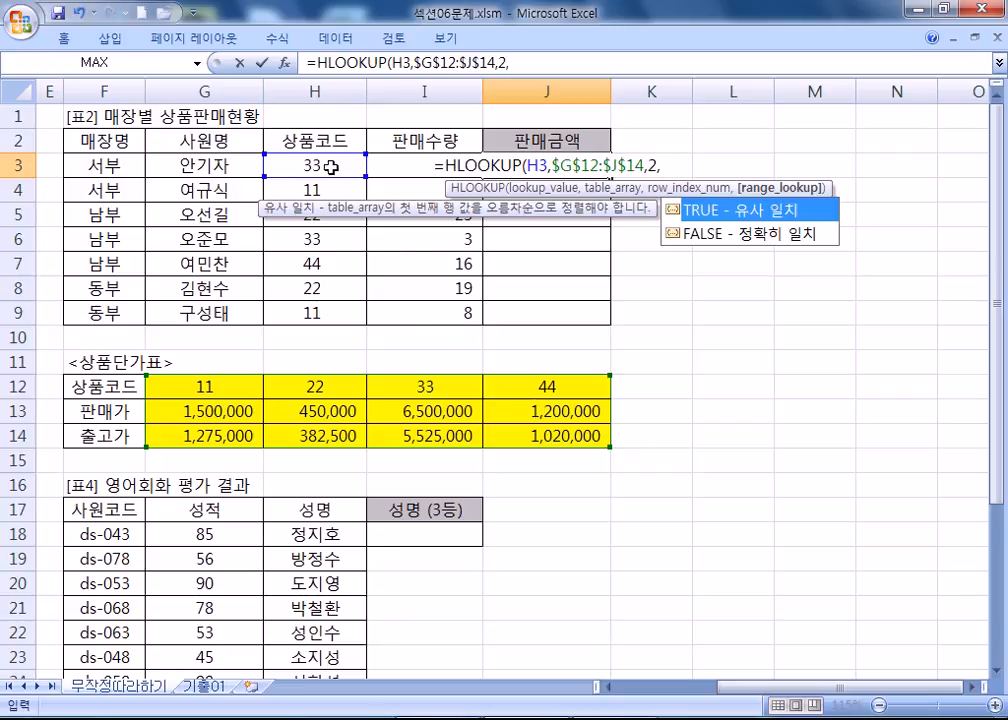
pyautogui.click(715, 236)
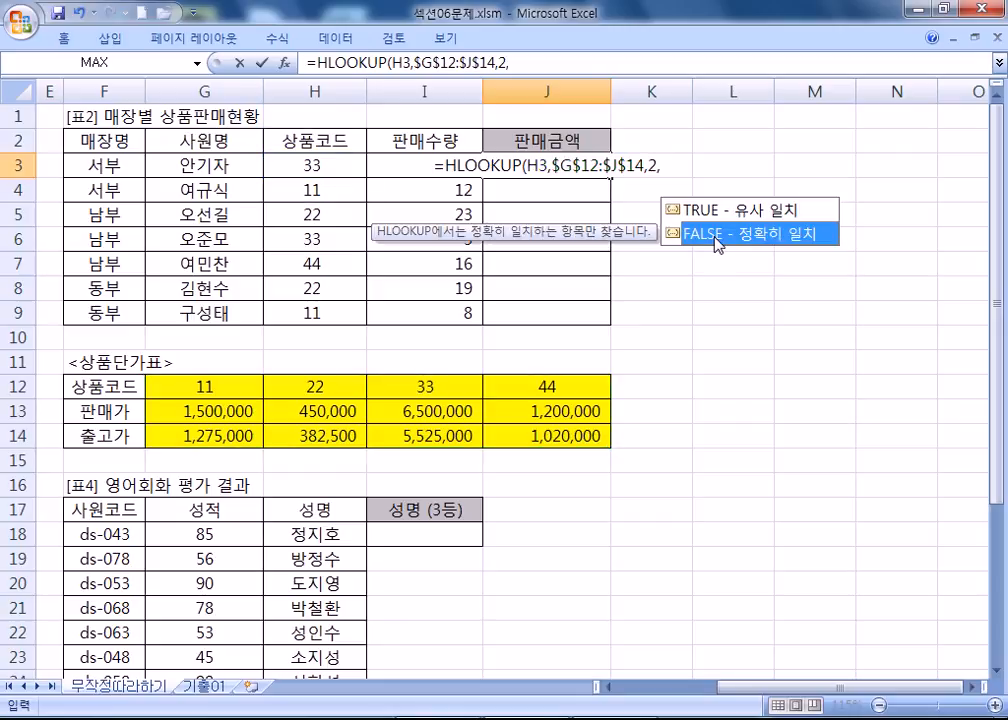
pyautogui.doubleClick(715, 236)
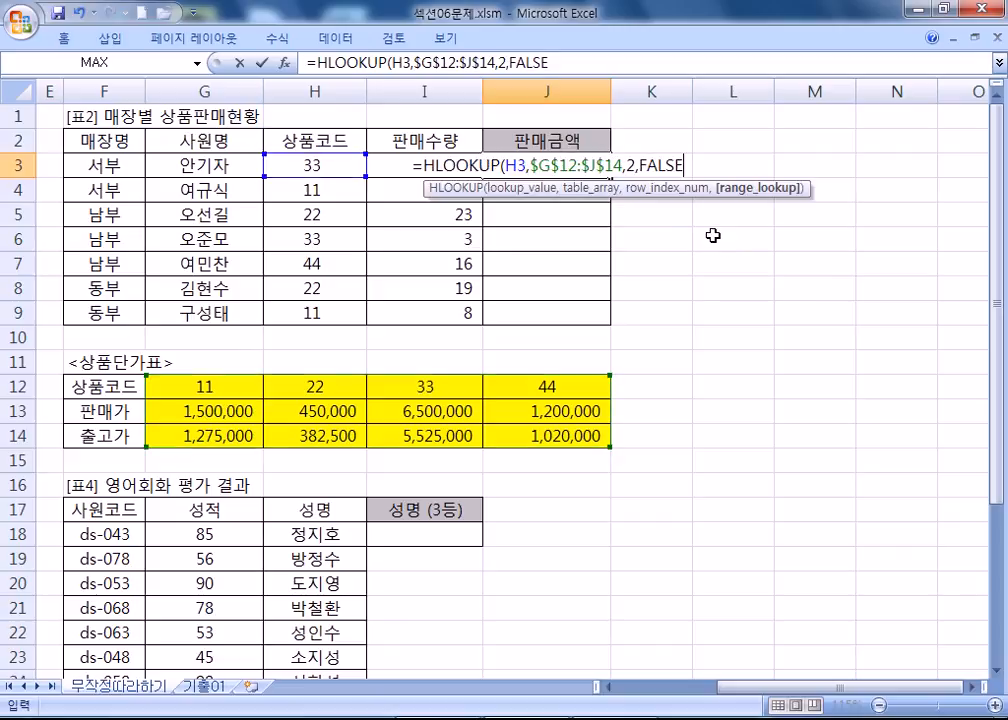
pyautogui.write(')')
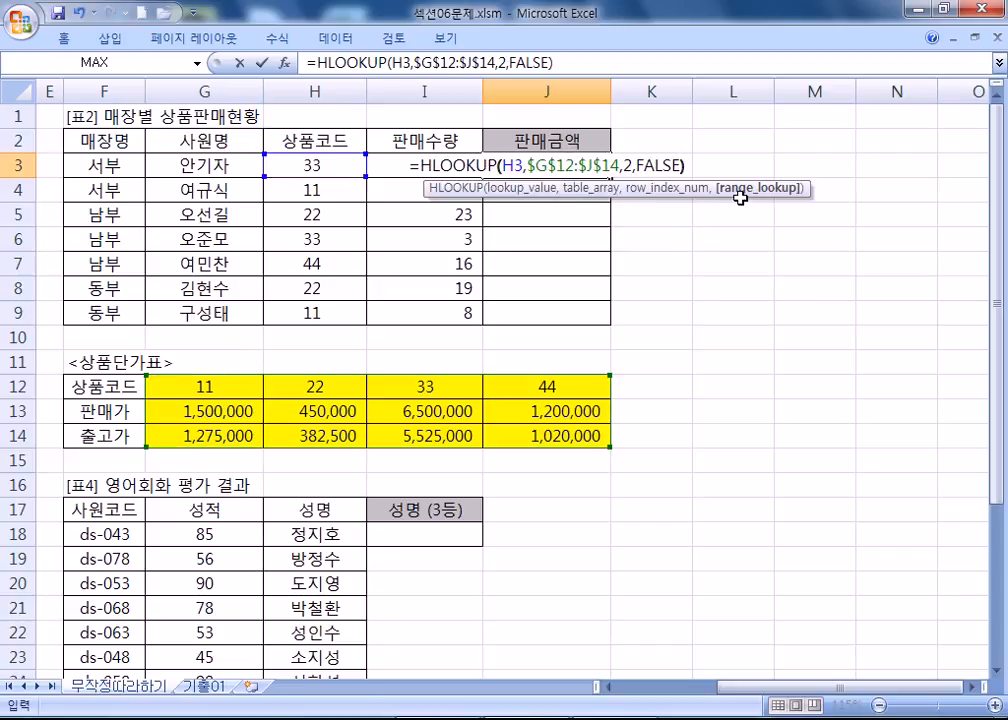
pyautogui.write('*')
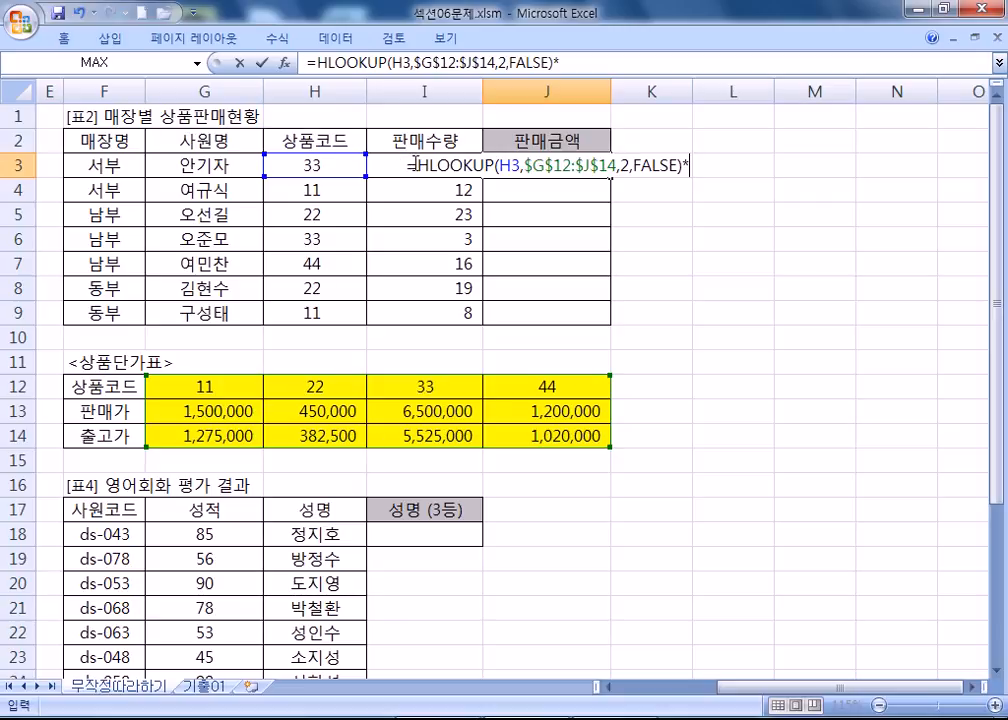
# Step: Try adding I3 as the multiplier after HLOOKUP, both by cell selection and by typing, and remove it each time
pyautogui.click(383, 170)
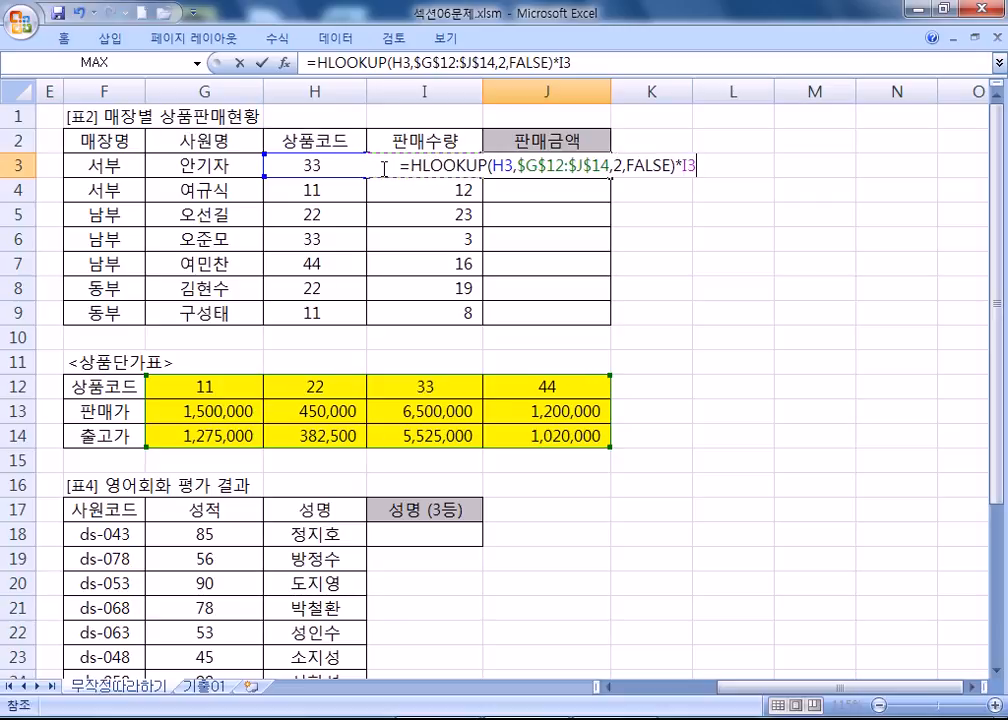
pyautogui.doubleClick(727, 168)
pyautogui.press('BackSpace')
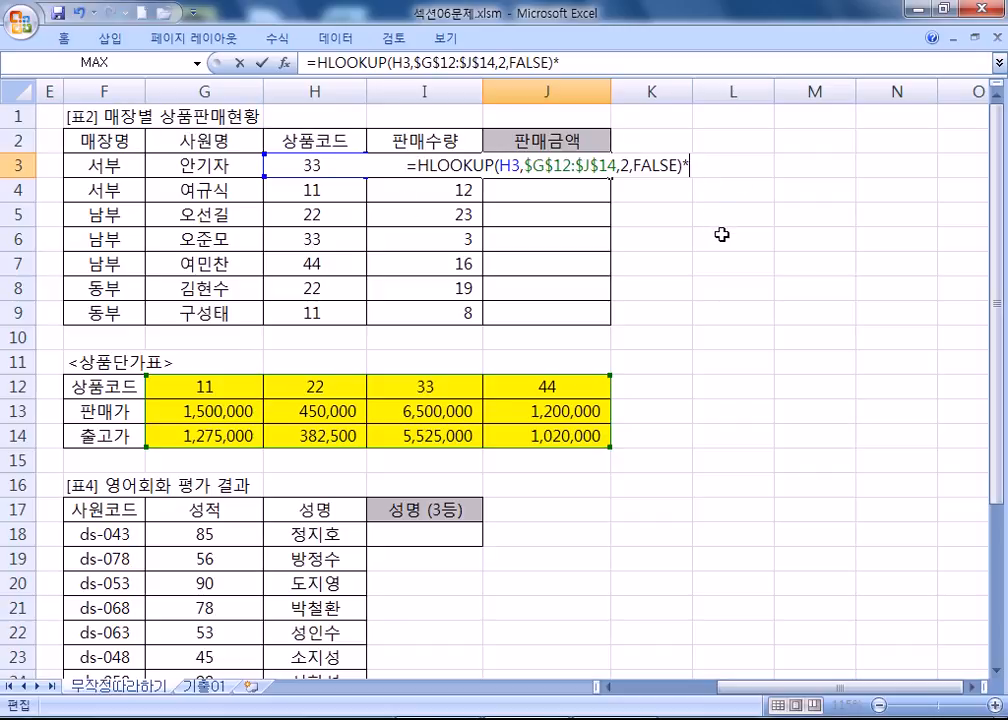
pyautogui.write('I3')
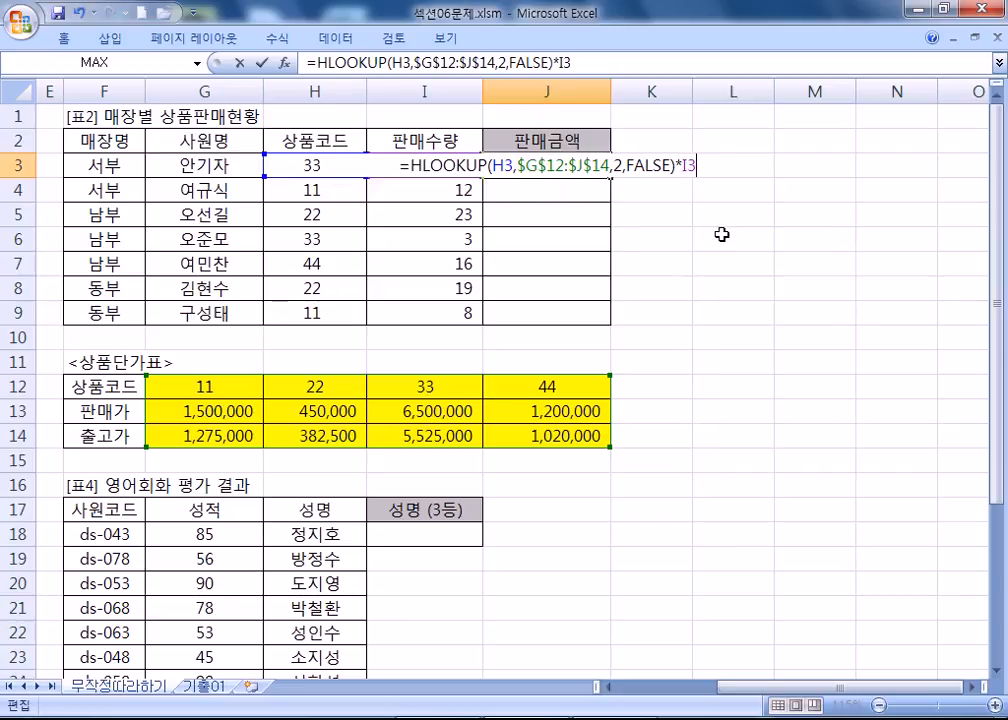
pyautogui.press('BackSpace')
pyautogui.press('BackSpace')
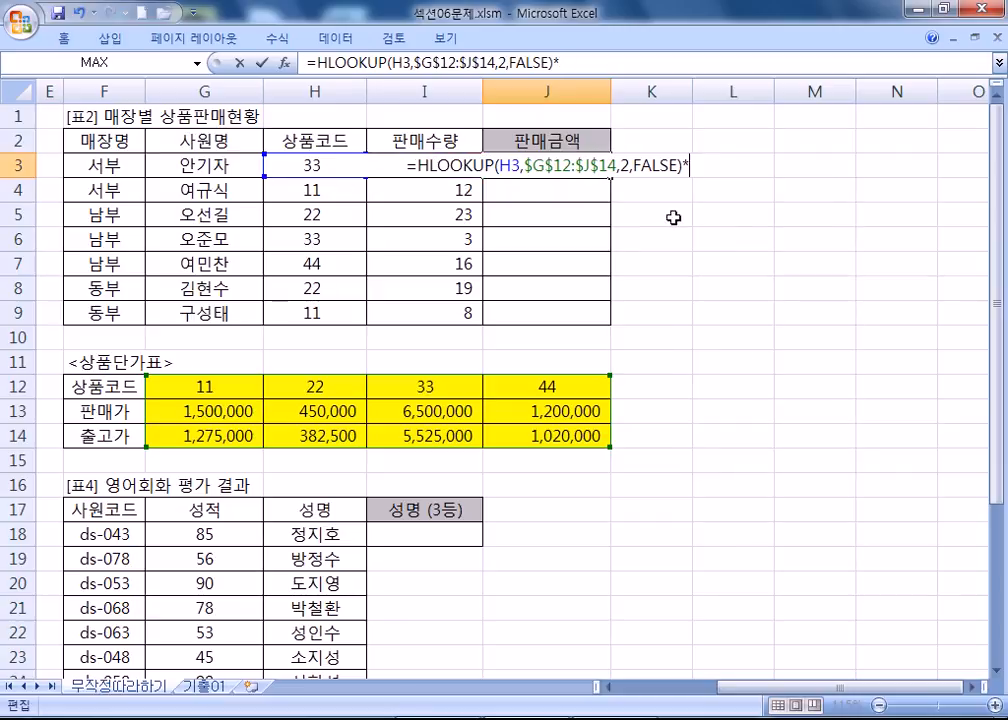
# Step: Multiply the HLOOKUP in J3 by the 판매수량 in I3, reaching I3 from its neighbouring cells I4, I2 and H3
pyautogui.click(410, 194)
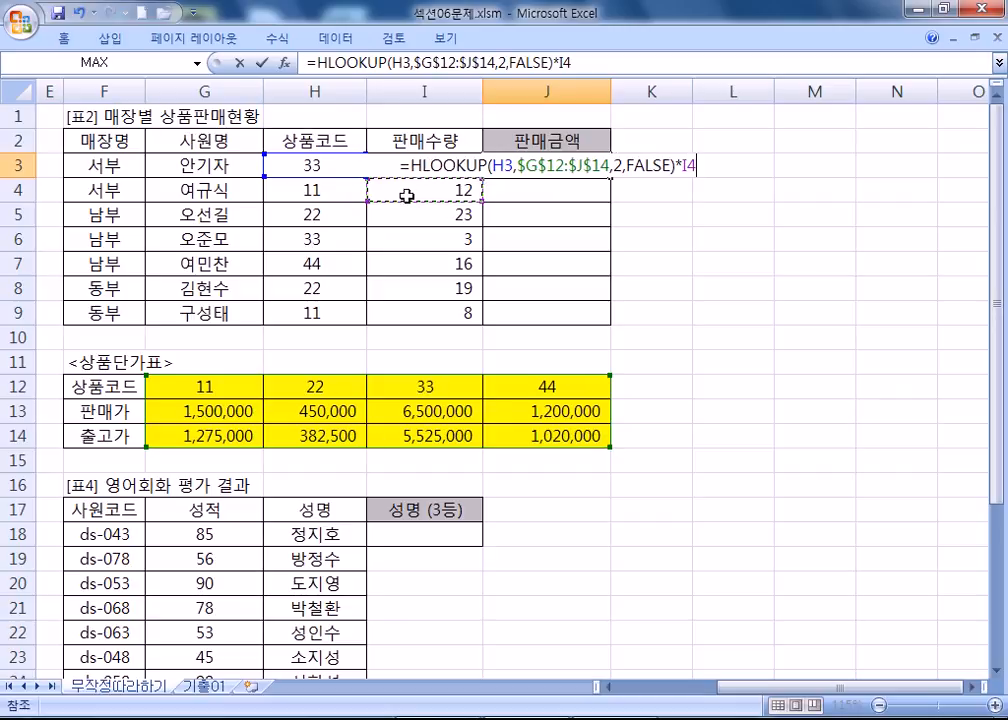
pyautogui.press('Up')
pyautogui.press('Up')
pyautogui.press('Down')
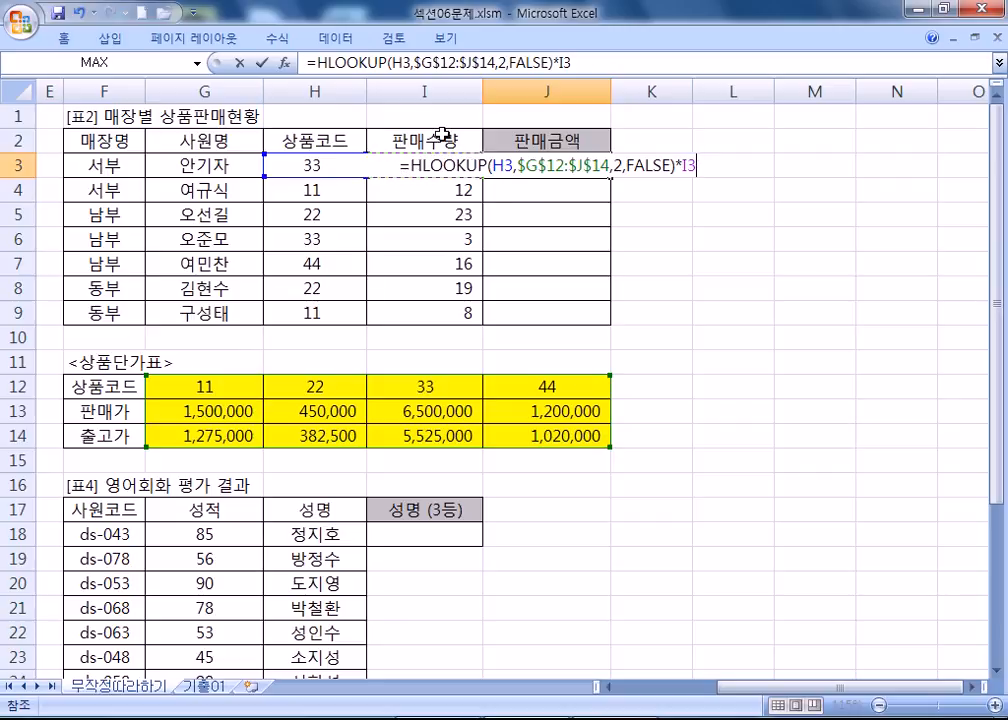
pyautogui.click(417, 140)
pyautogui.press('Down')
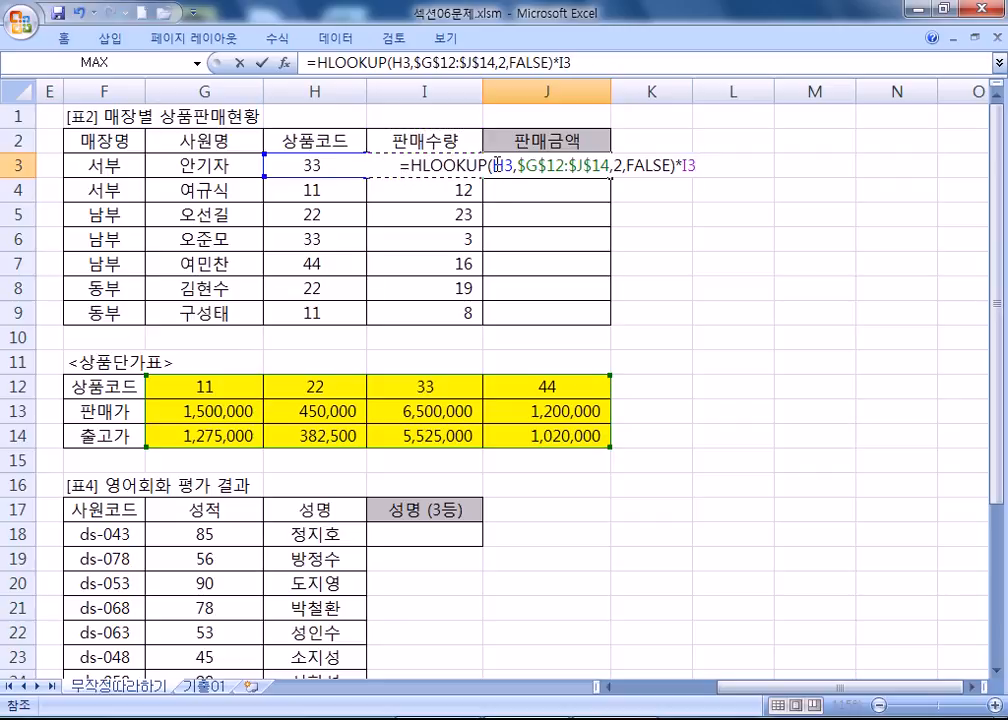
pyautogui.click(295, 165)
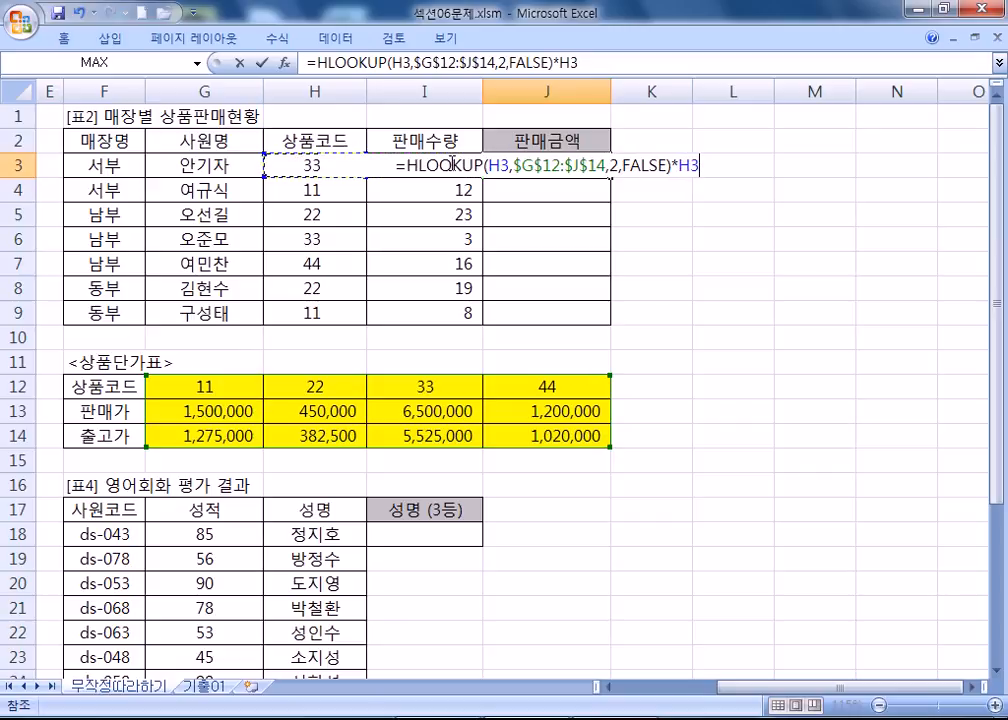
pyautogui.press('Right')
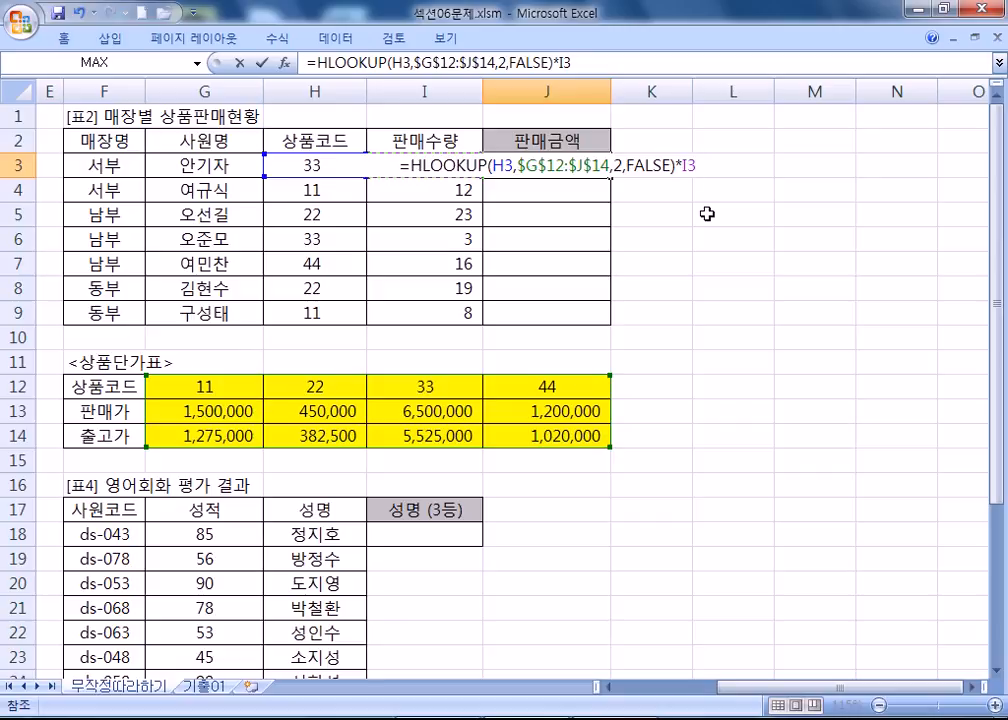
# Step: Review the HLOOKUP part and the I3 multiplier, and enter the completed formula in J3
pyautogui.moveTo(676, 162); pyautogui.dragTo(411, 165)
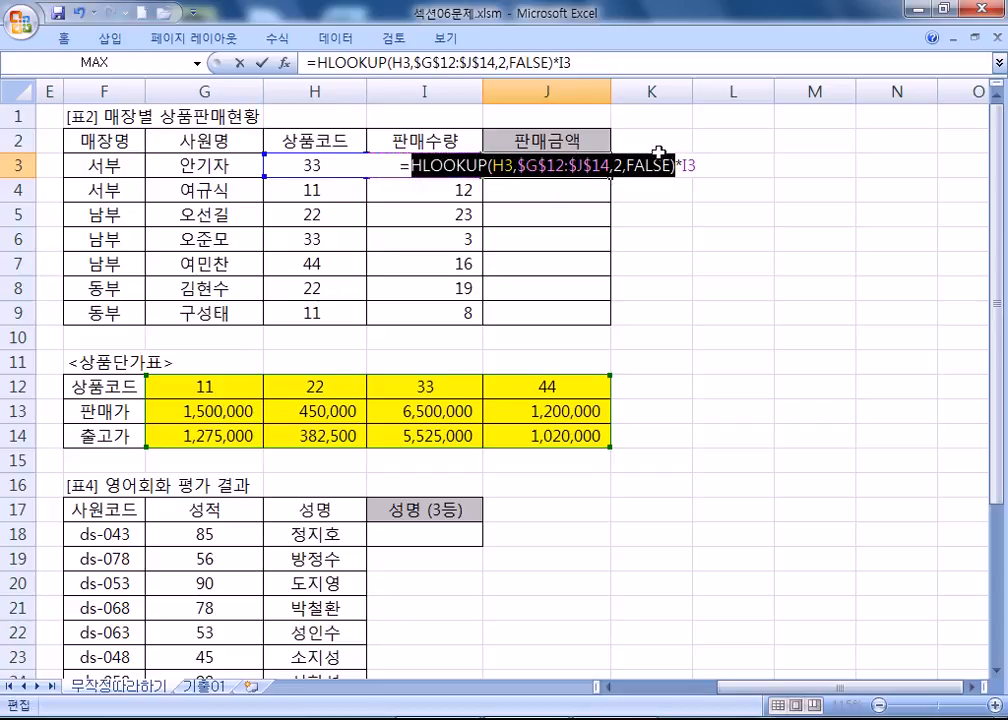
pyautogui.moveTo(682, 166); pyautogui.dragTo(720, 165)
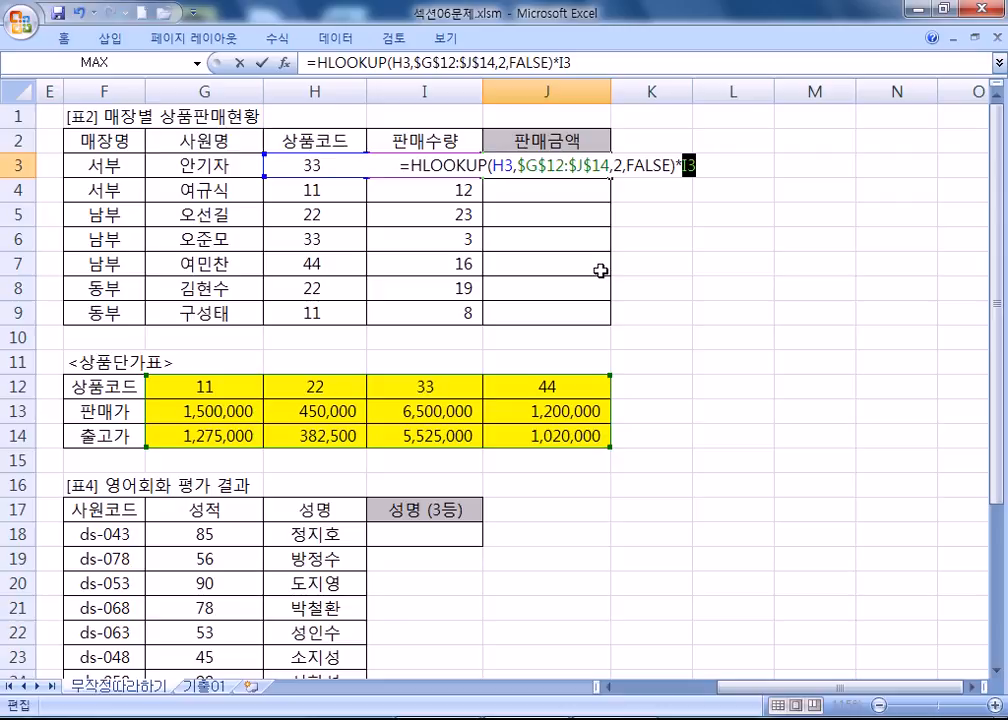
pyautogui.press('Return')
pyautogui.click(540, 162)
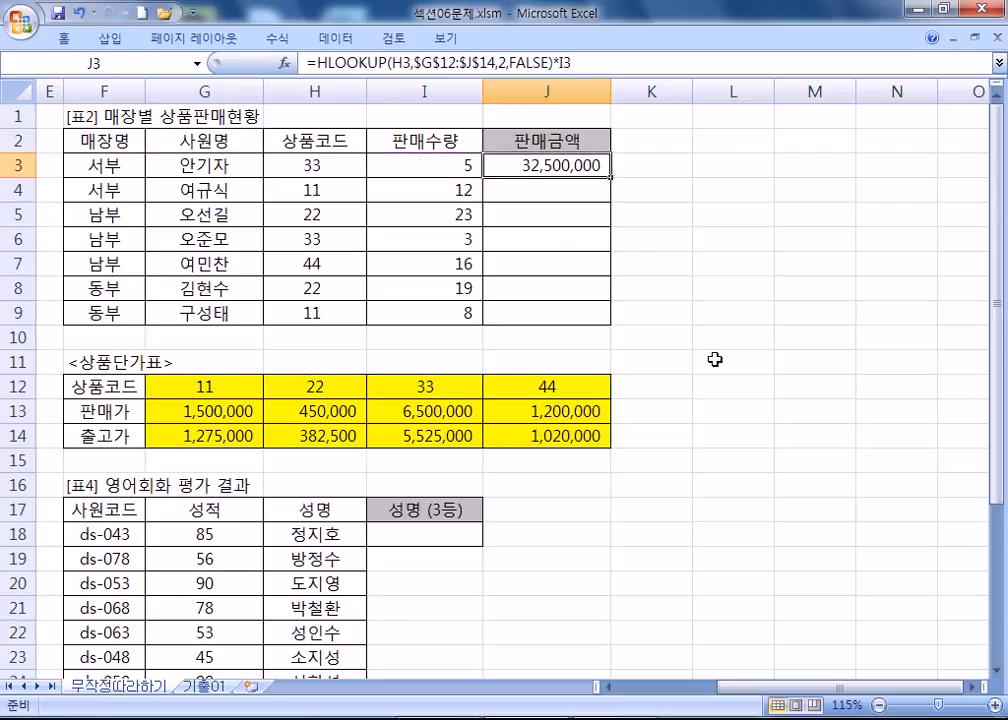
# Step: Fill the J3 formula down the 판매금액 column and clear J5:J9, keeping only J3 and J4
pyautogui.doubleClick(612, 178)
pyautogui.moveTo(548, 243); pyautogui.dragTo(535, 313)
pyautogui.press('Delete')
pyautogui.click(540, 238)
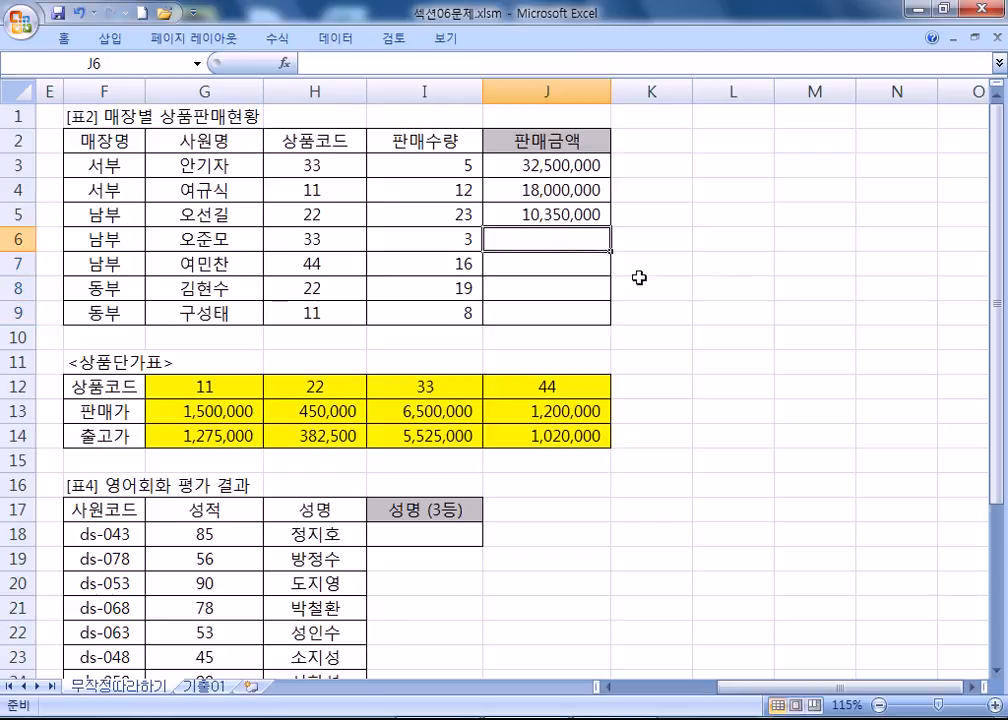
pyautogui.click(493, 215)
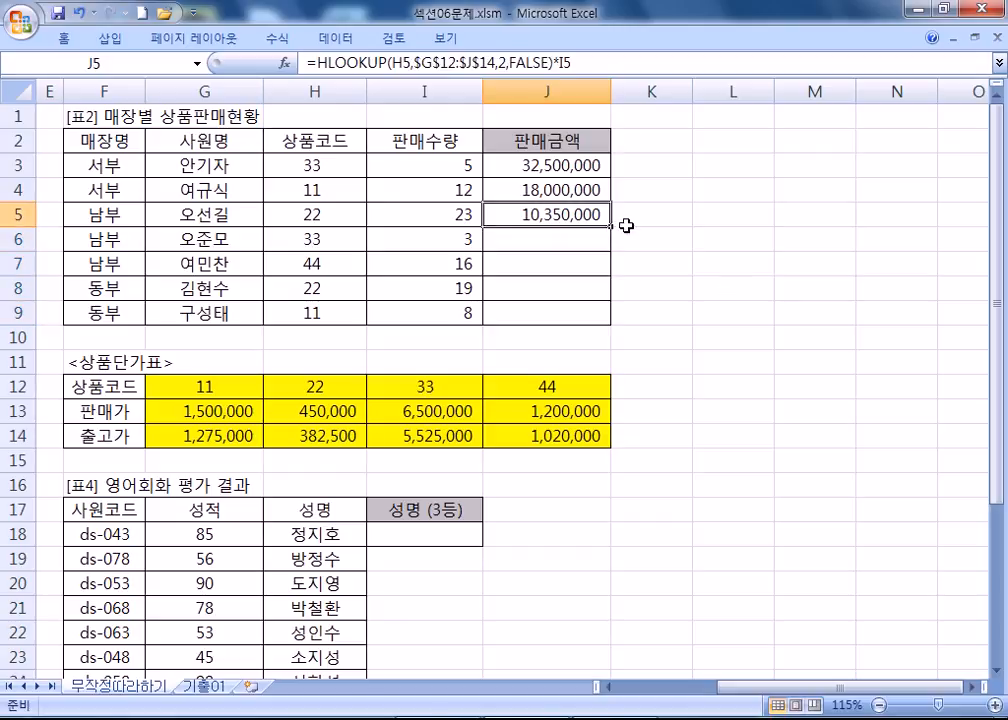
pyautogui.press('Delete')
# Step: Examine the 상품코드 in H5, its matching 판매가 in <상품단가표>, and the 판매수량 in I5
pyautogui.click(309, 214)
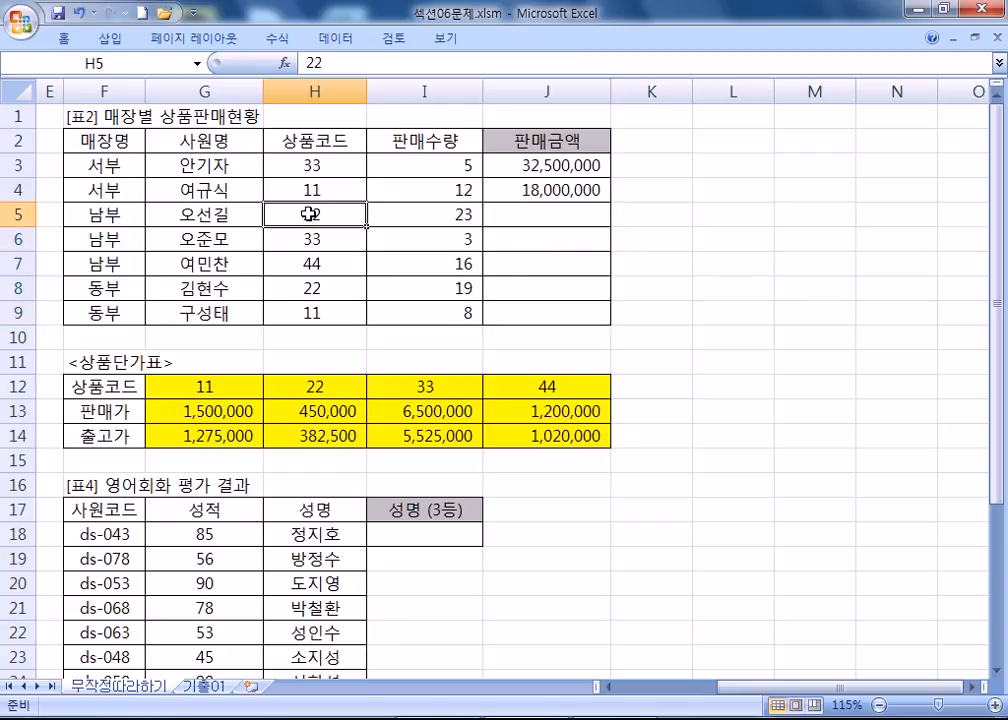
pyautogui.click(331, 409)
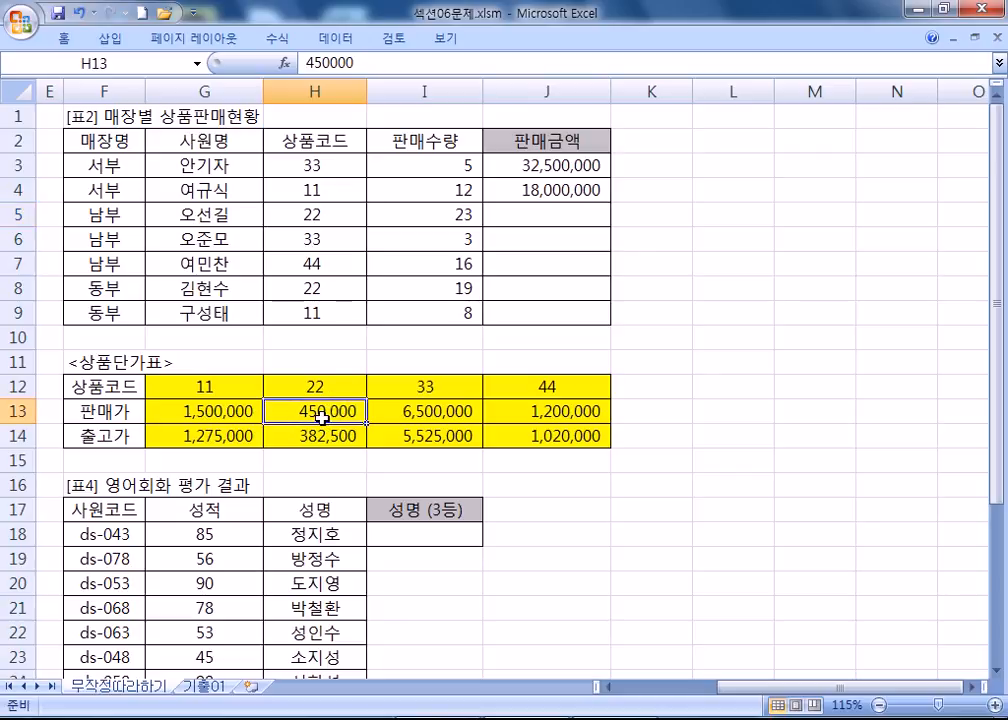
pyautogui.click(427, 215)
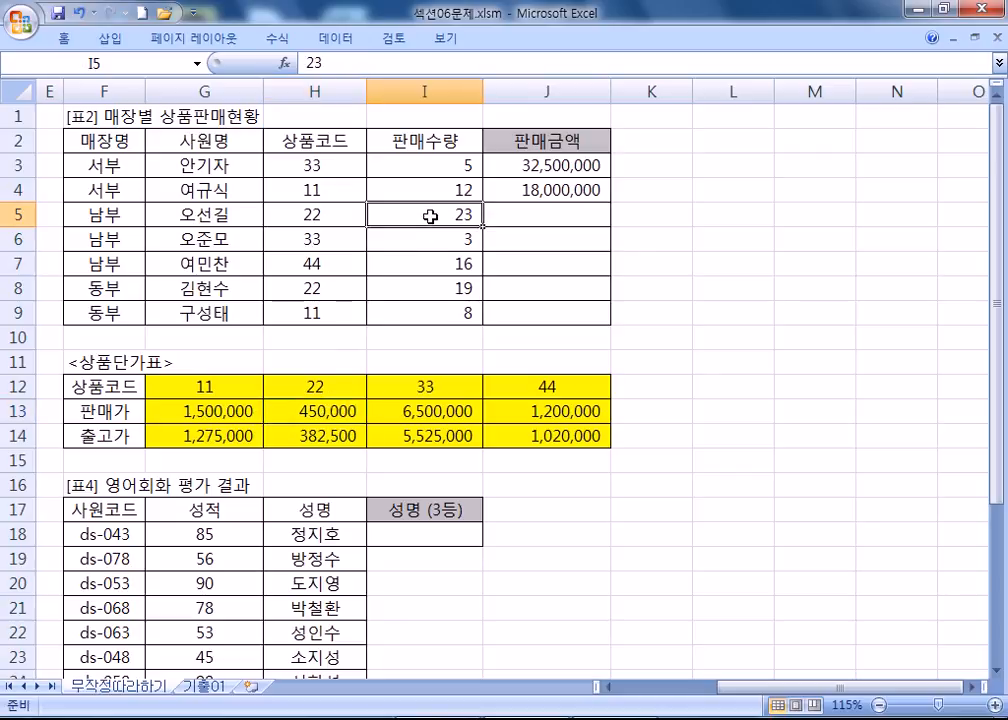
pyautogui.click(330, 407)
pyautogui.click(431, 217)
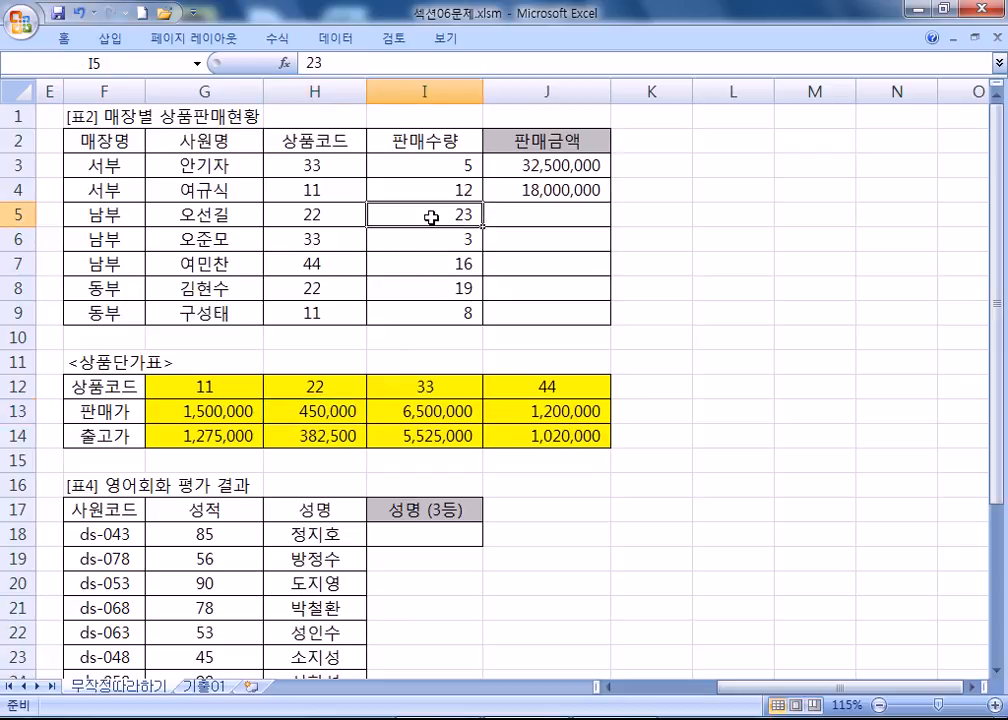
pyautogui.click(313, 216)
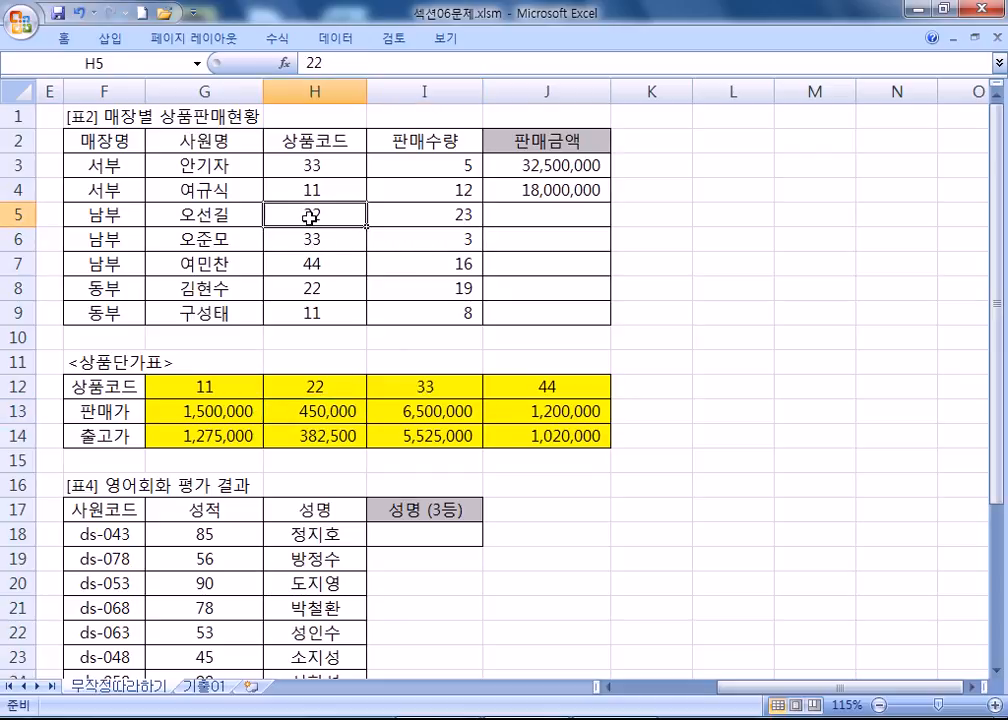
pyautogui.click(318, 388)
pyautogui.click(308, 416)
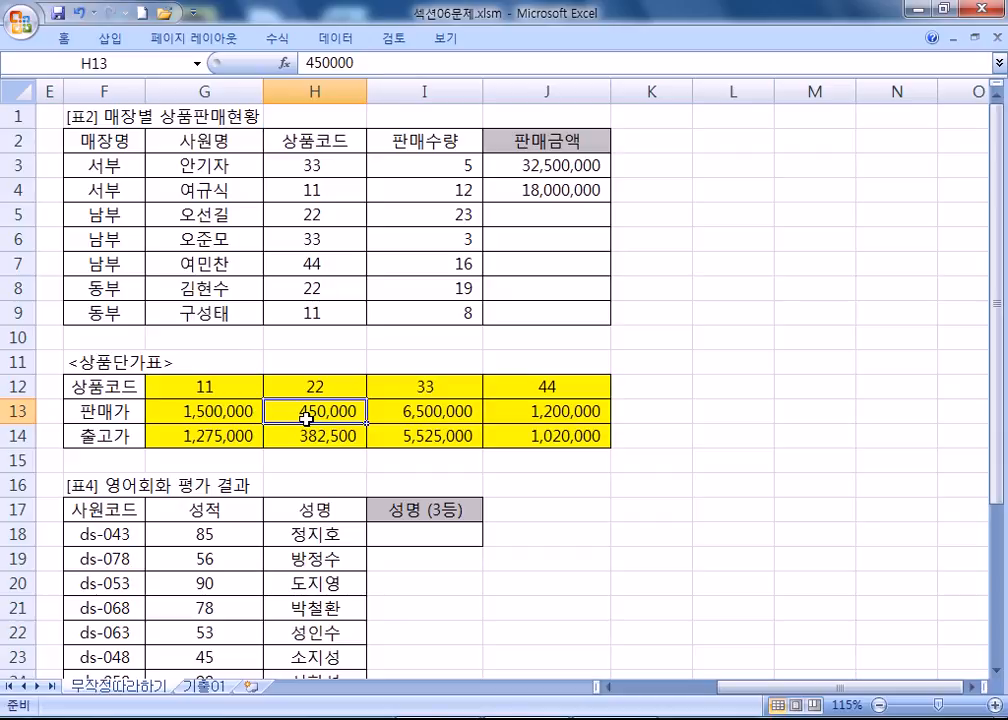
pyautogui.scroll(-1, 340, 360)
pyautogui.scroll(1, 353, 353)
# Step: Start an HLOOKUP formula in J5 with the 상품코드 in H5 as the lookup value
pyautogui.click(564, 222)
pyautogui.write('=')
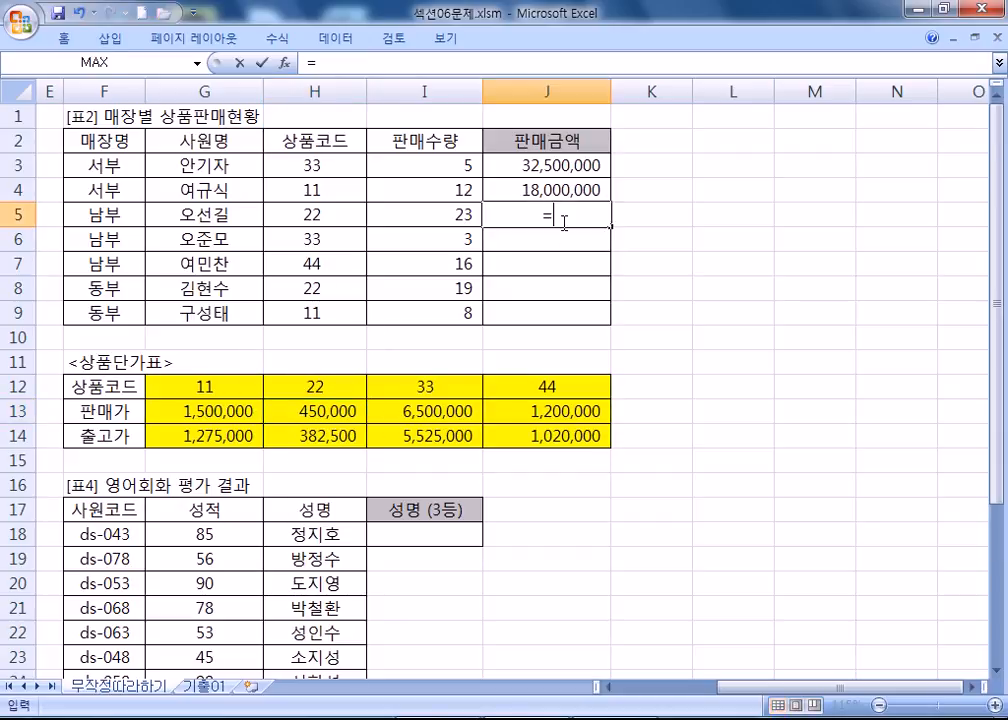
pyautogui.write('H')
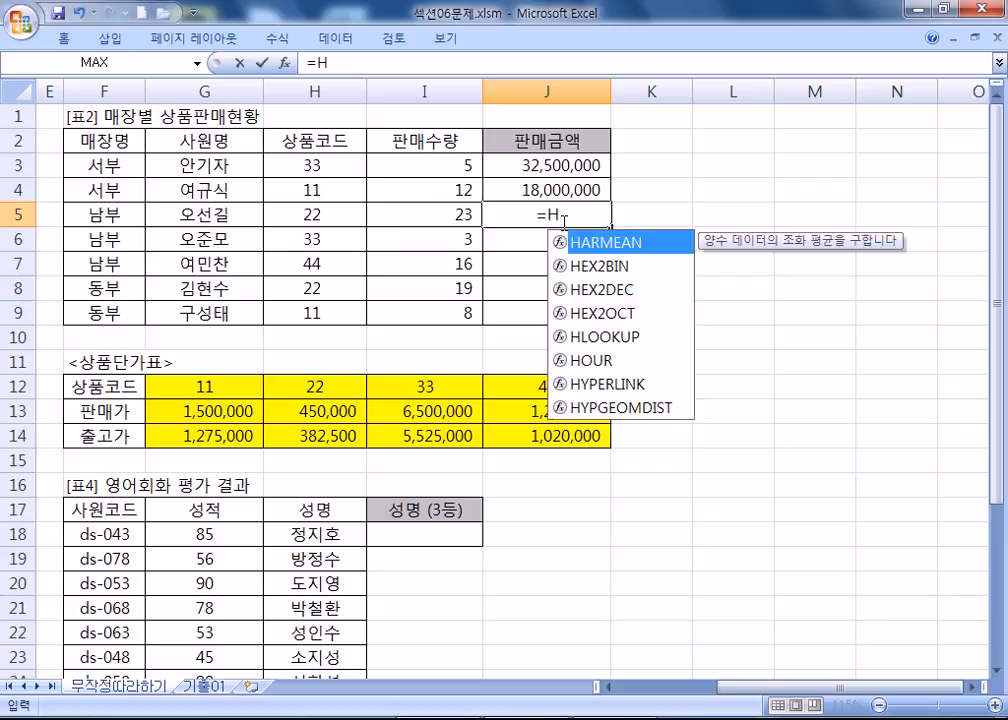
pyautogui.write('L')
pyautogui.press('Tab')
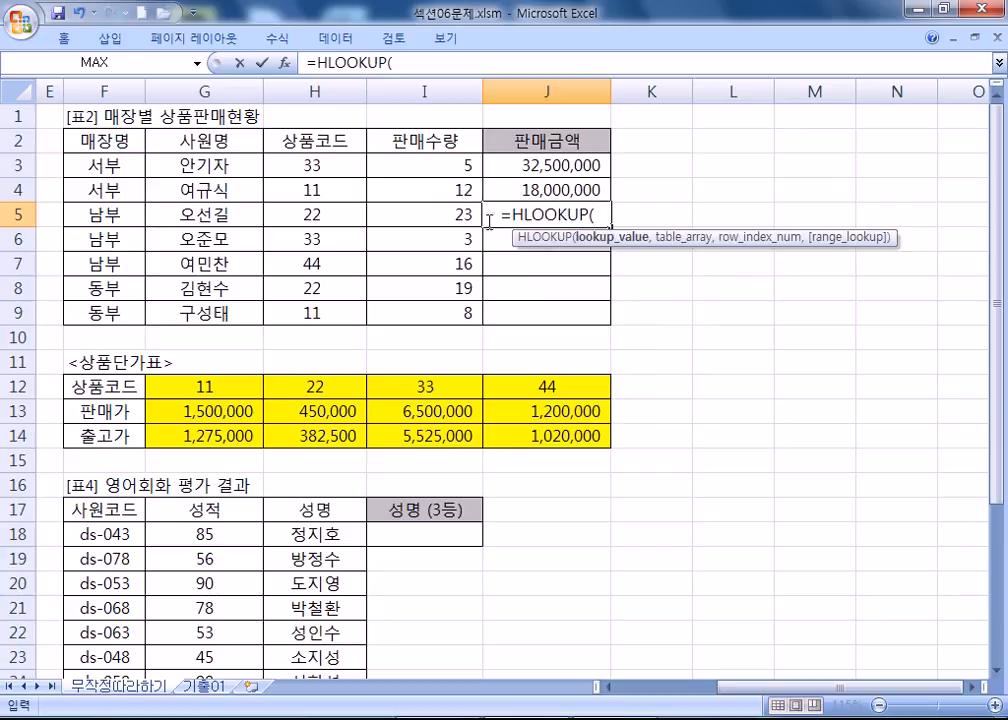
pyautogui.click(295, 214)
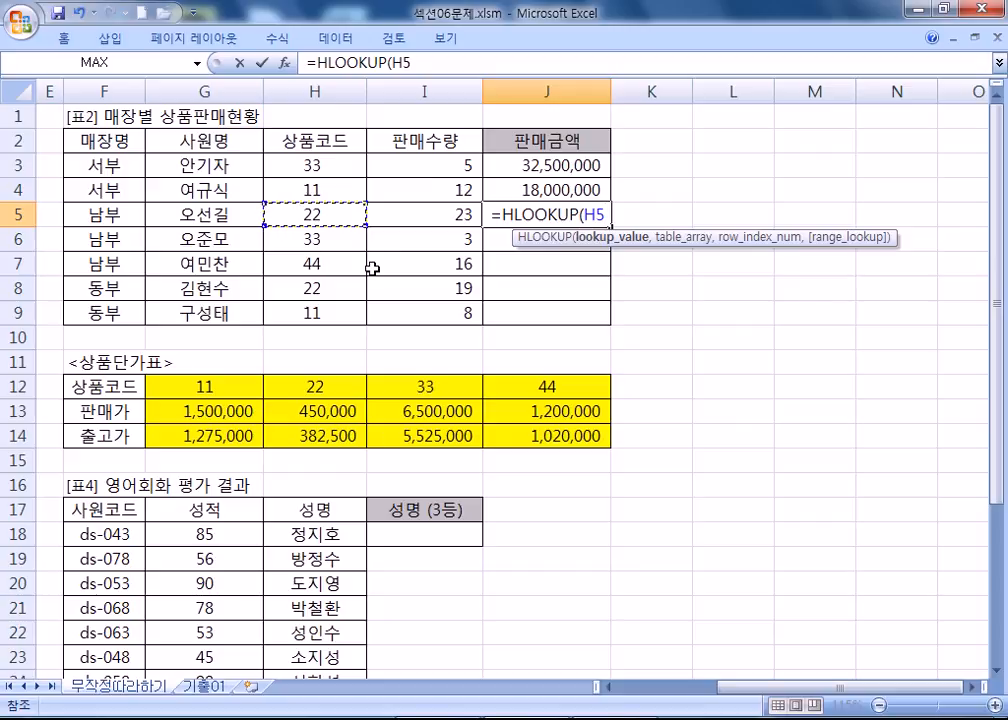
pyautogui.write(',')
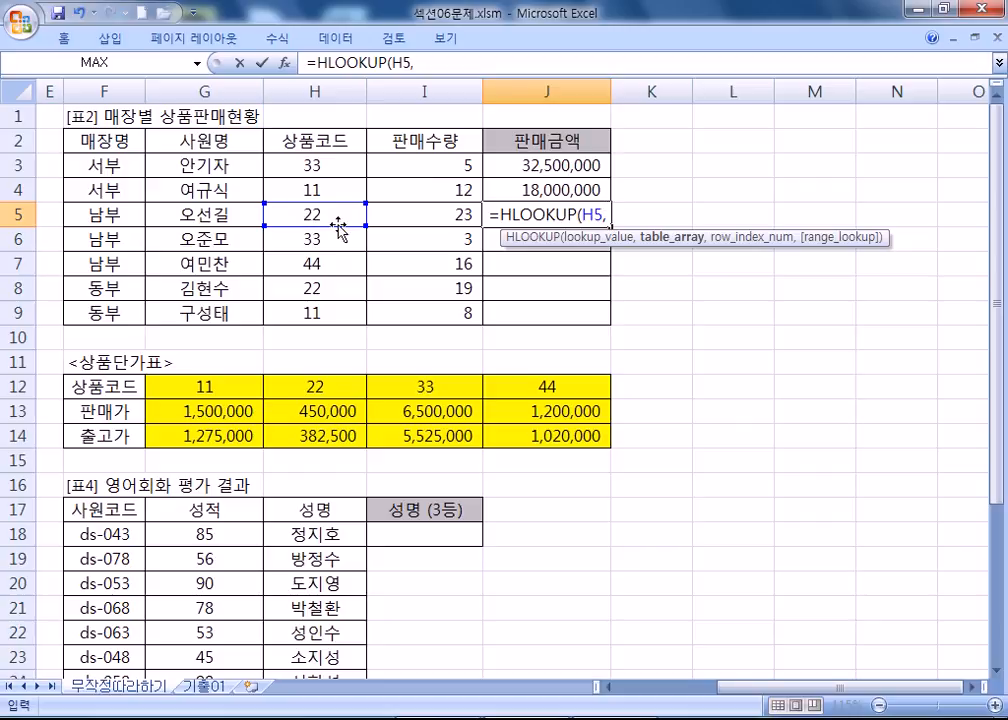
# Step: Set J5's HLOOKUP table range to G12:J14 of <상품단가표> as the absolute reference $G$12:$J$14
pyautogui.moveTo(265, 387); pyautogui.dragTo(571, 440)
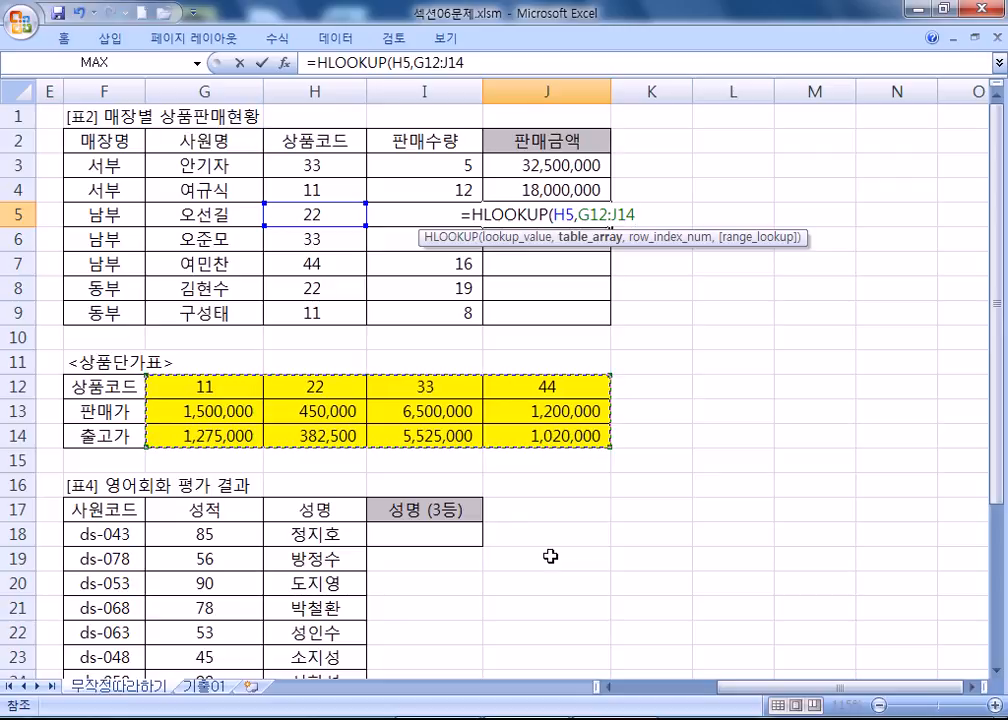
pyautogui.press('F4')
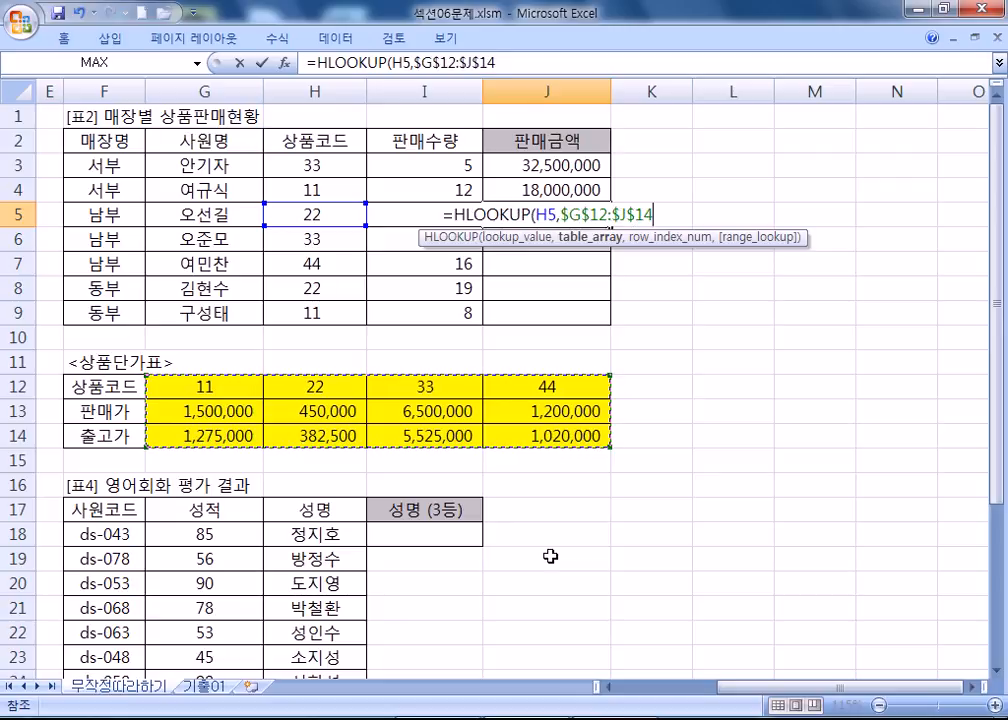
pyautogui.write(',')
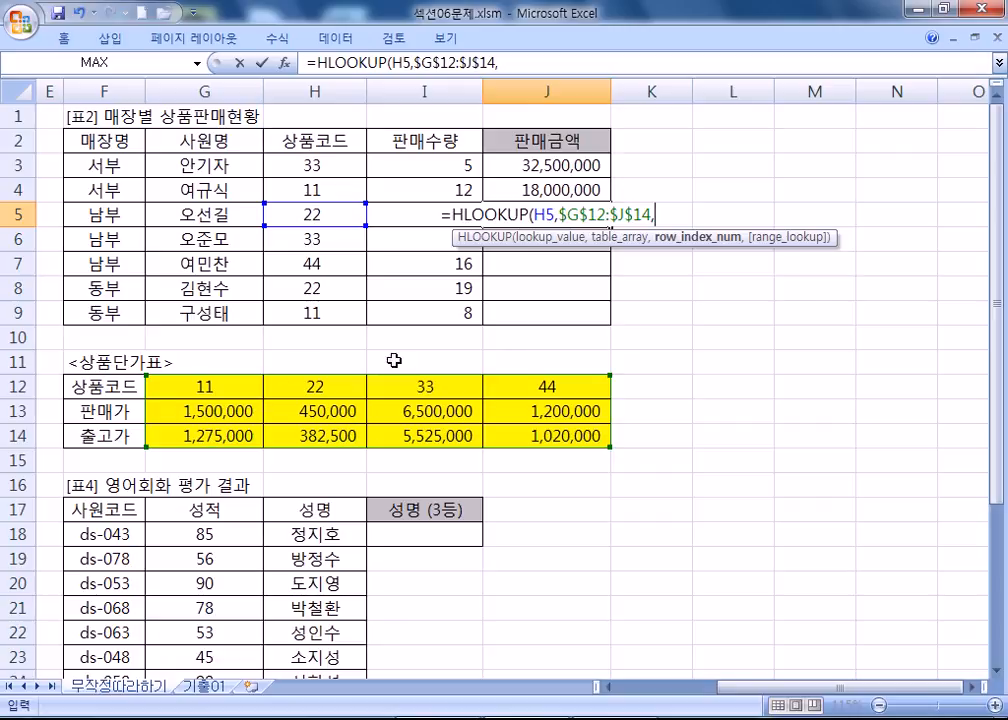
# Step: Complete HLOOKUP in J5 with row index 2 and 0 for exact match, and append a multiplication sign
pyautogui.write('2')
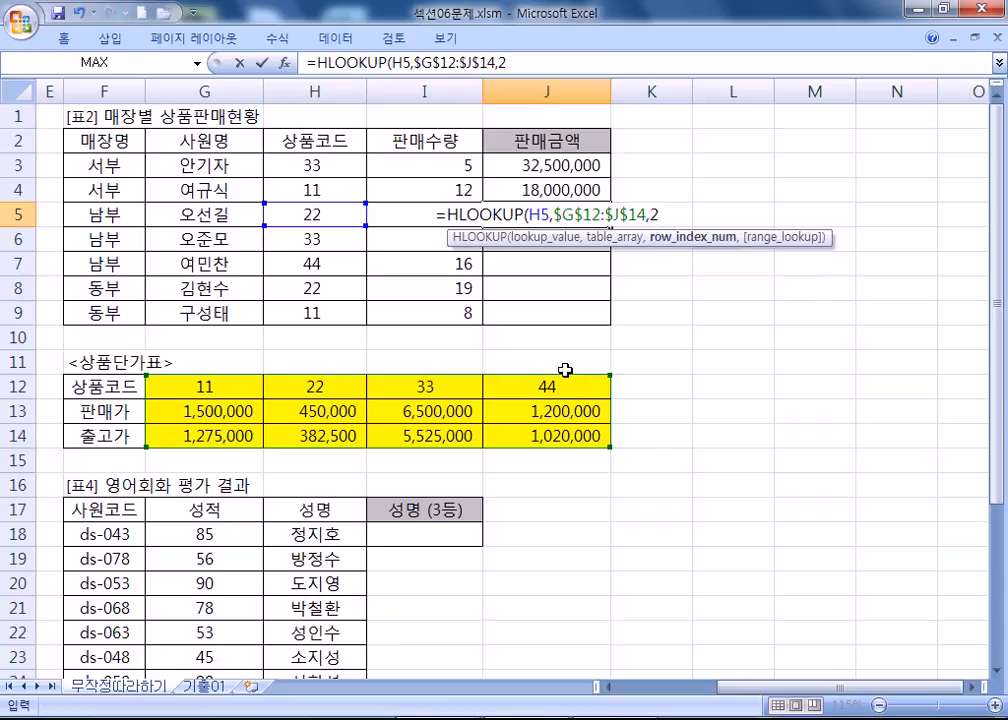
pyautogui.write(',')
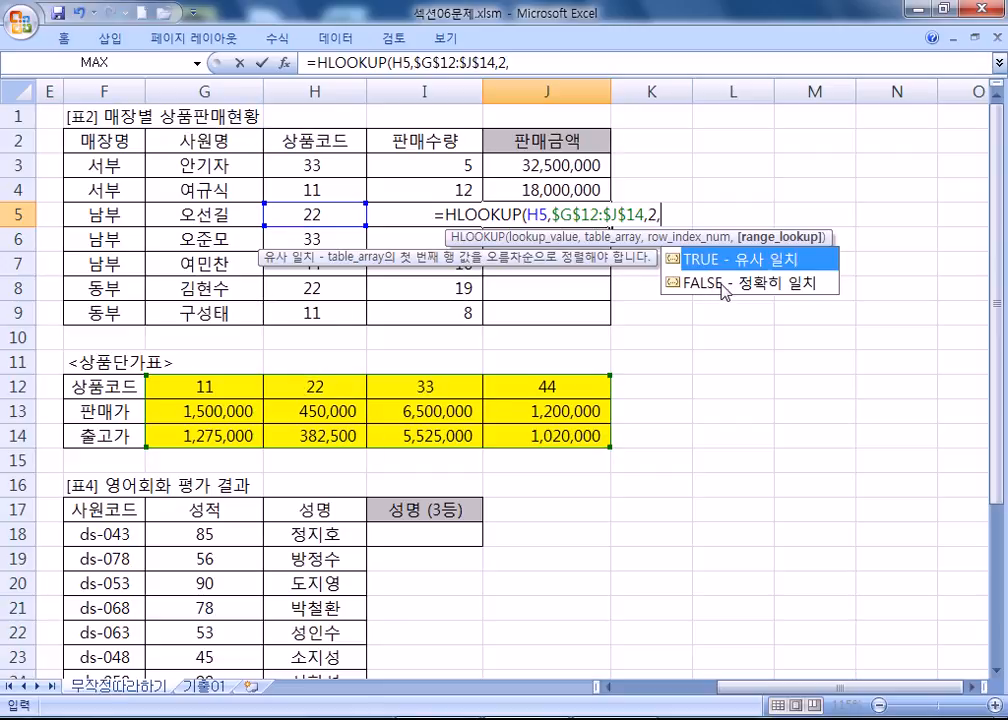
pyautogui.write('0')
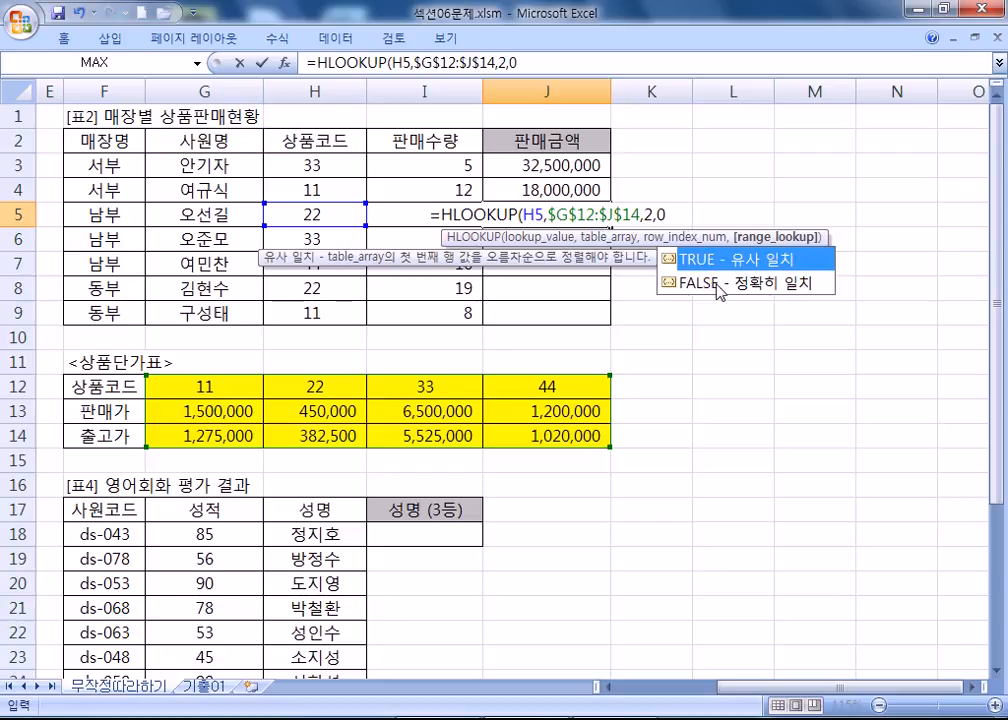
pyautogui.write(')')
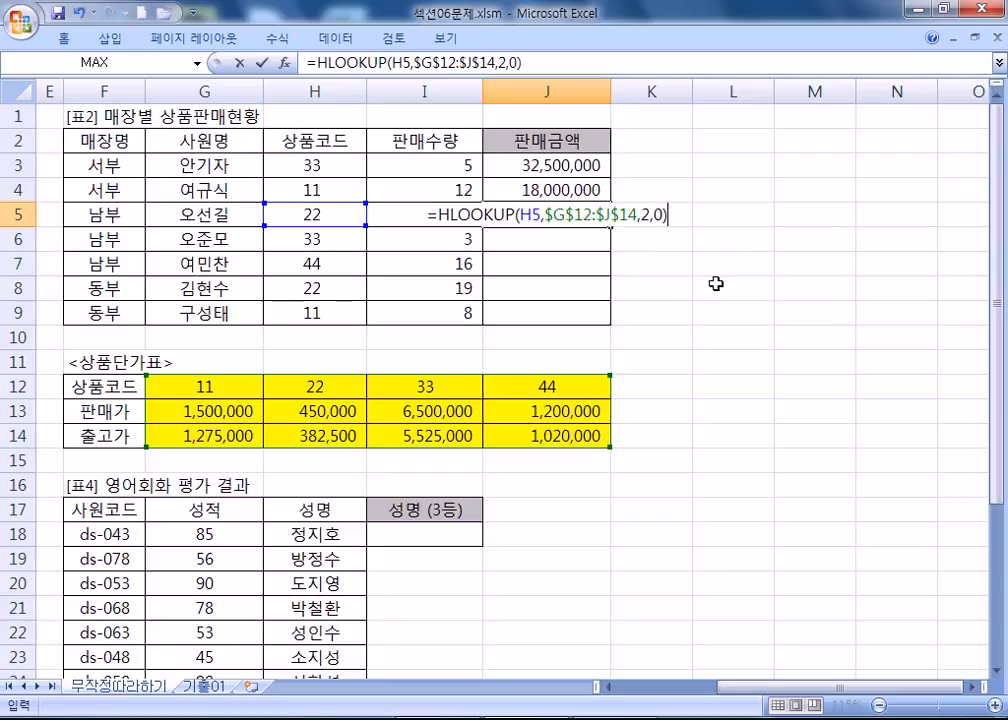
pyautogui.write('*')
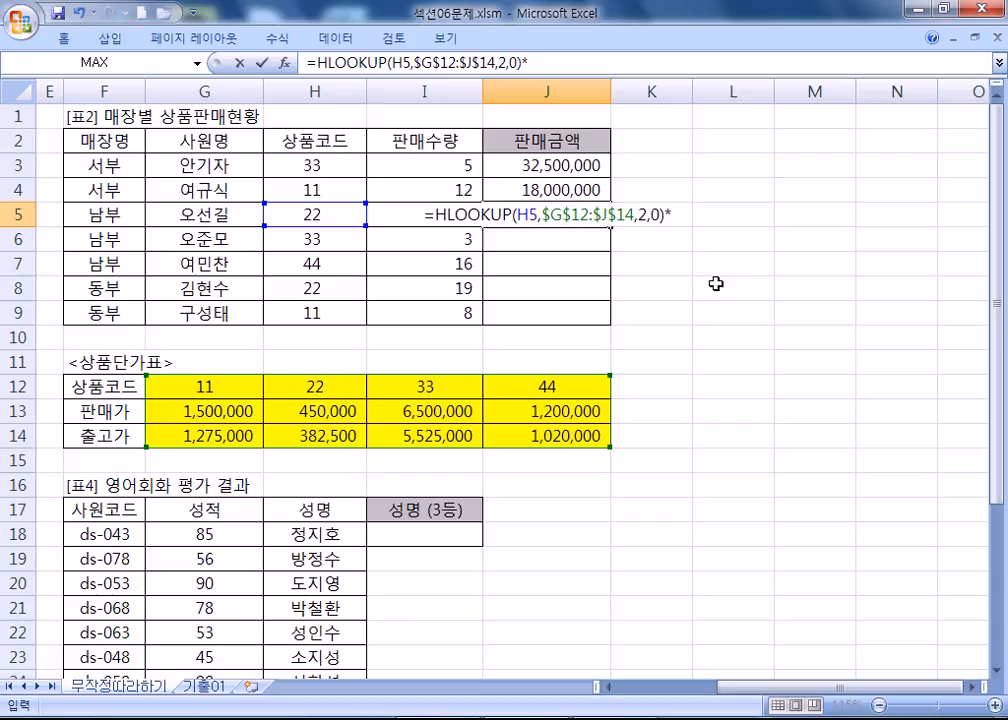
pyautogui.press('BackSpace')
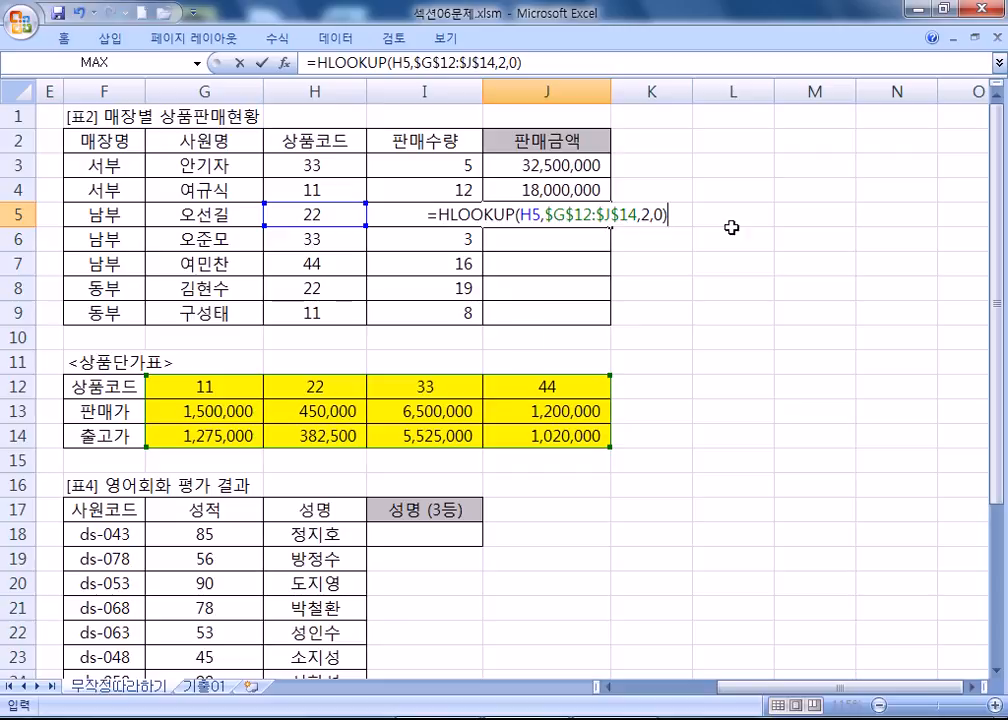
pyautogui.write('*')
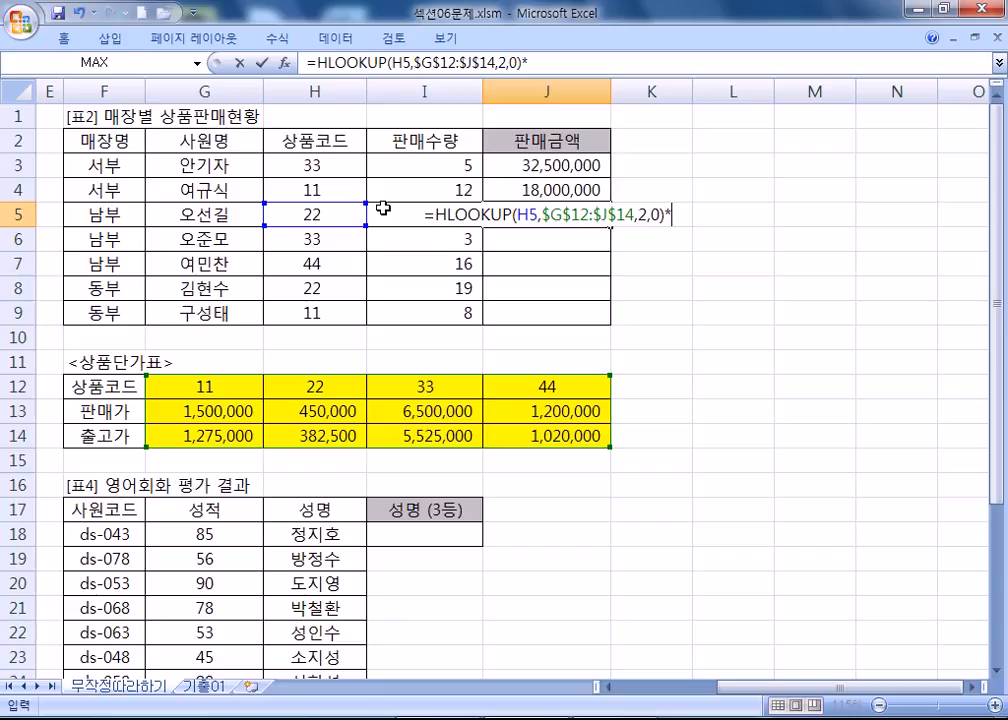
pyautogui.click(383, 208)
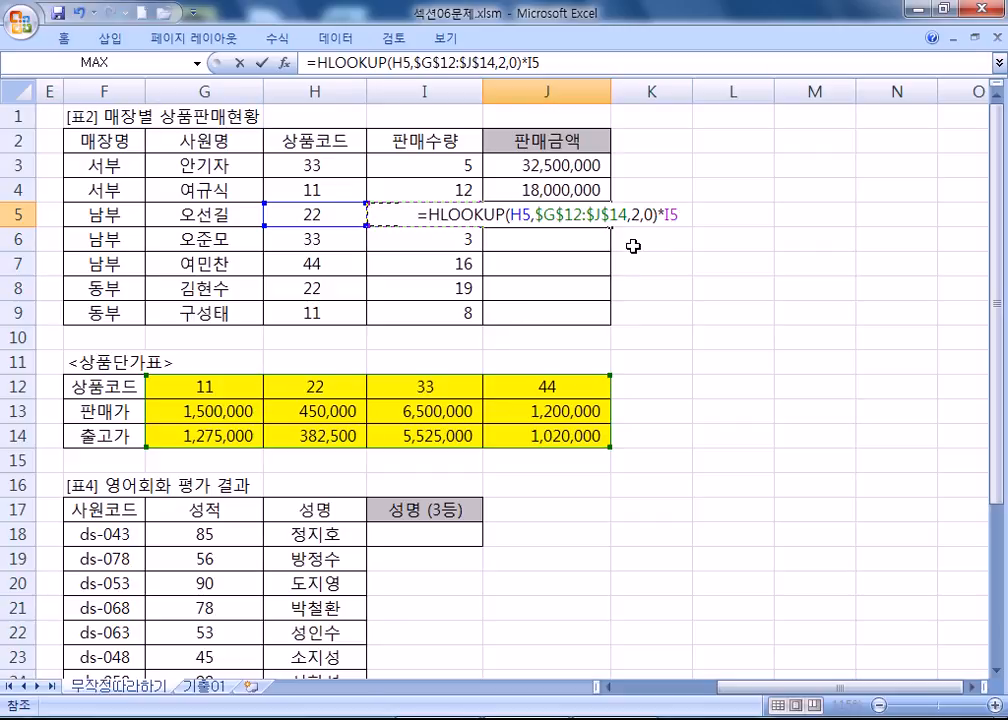
pyautogui.press('BackSpace')
pyautogui.press('BackSpace')
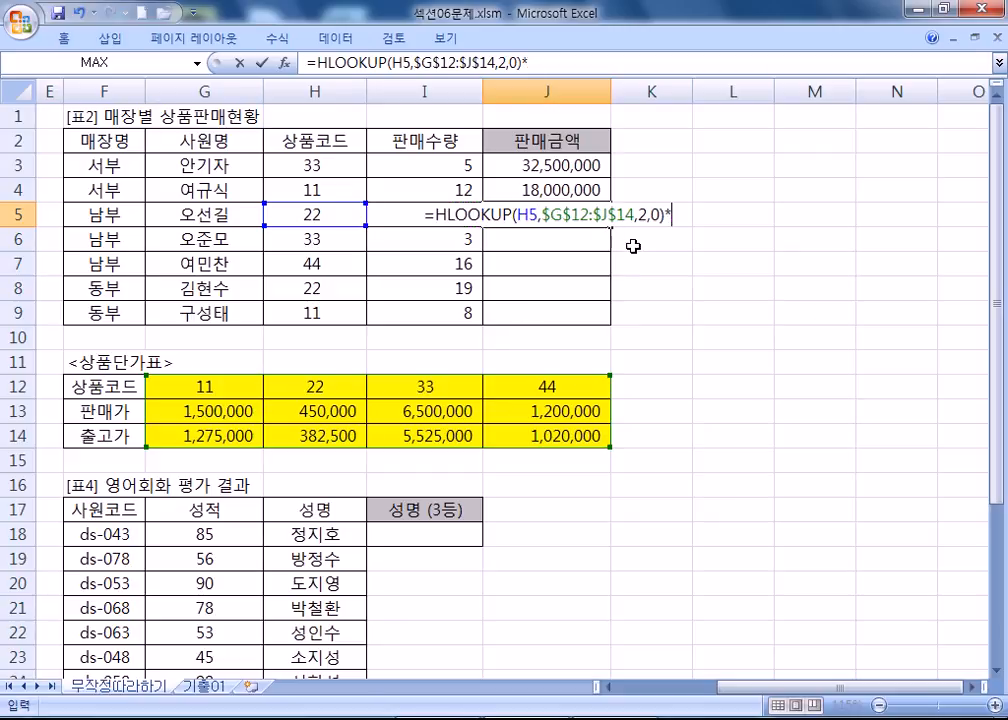
pyautogui.click(421, 240)
pyautogui.press('Up')
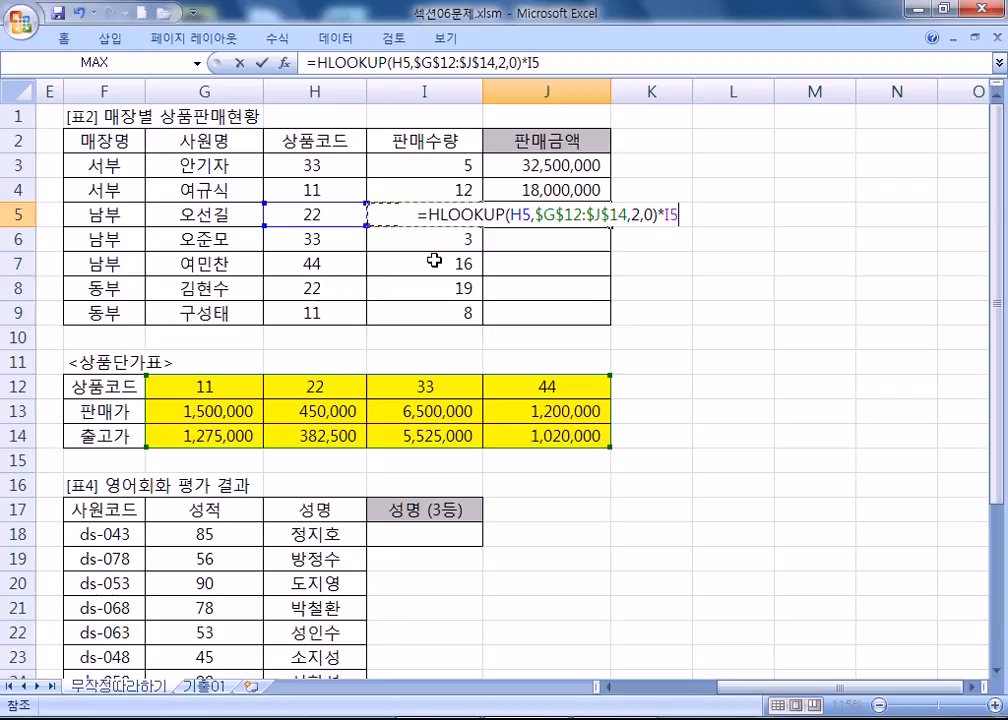
pyautogui.click(405, 188)
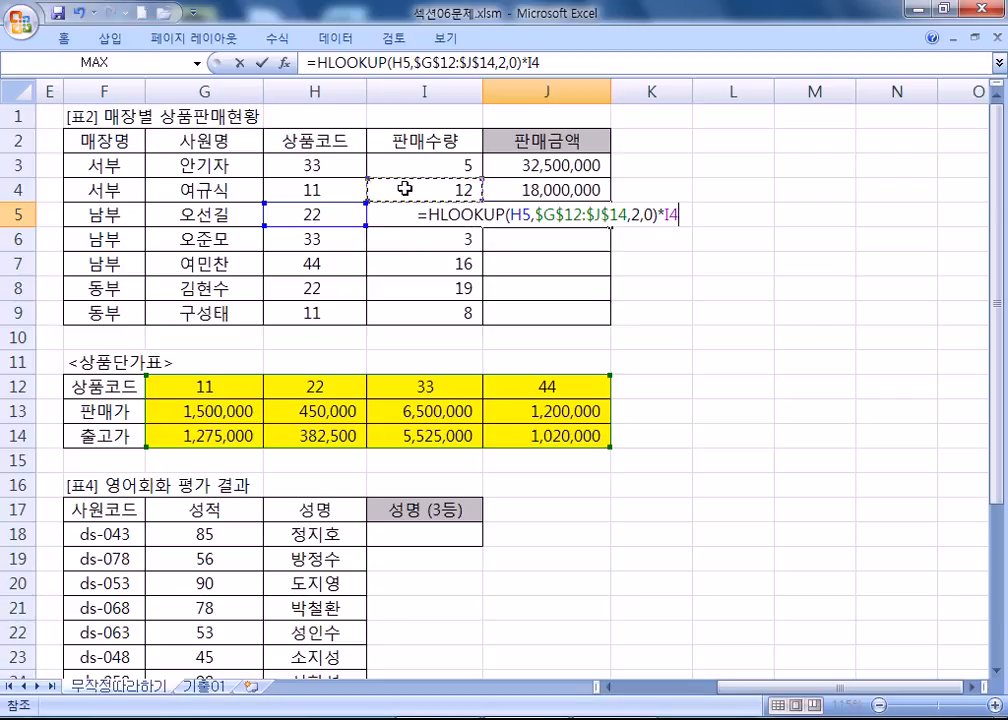
pyautogui.click(398, 215)
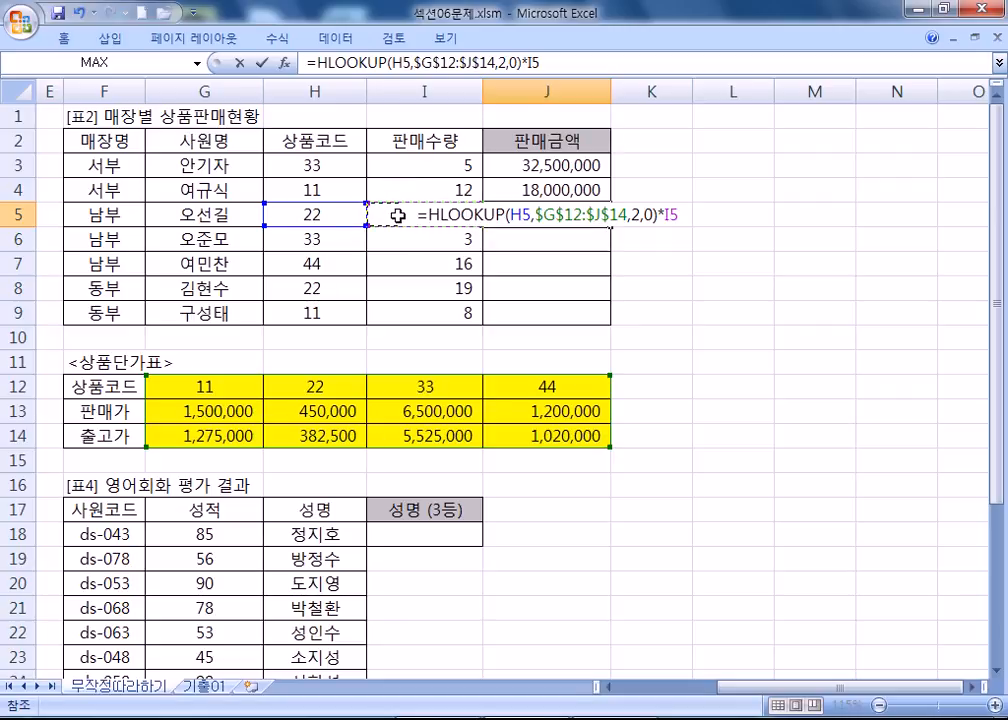
pyautogui.click(290, 212)
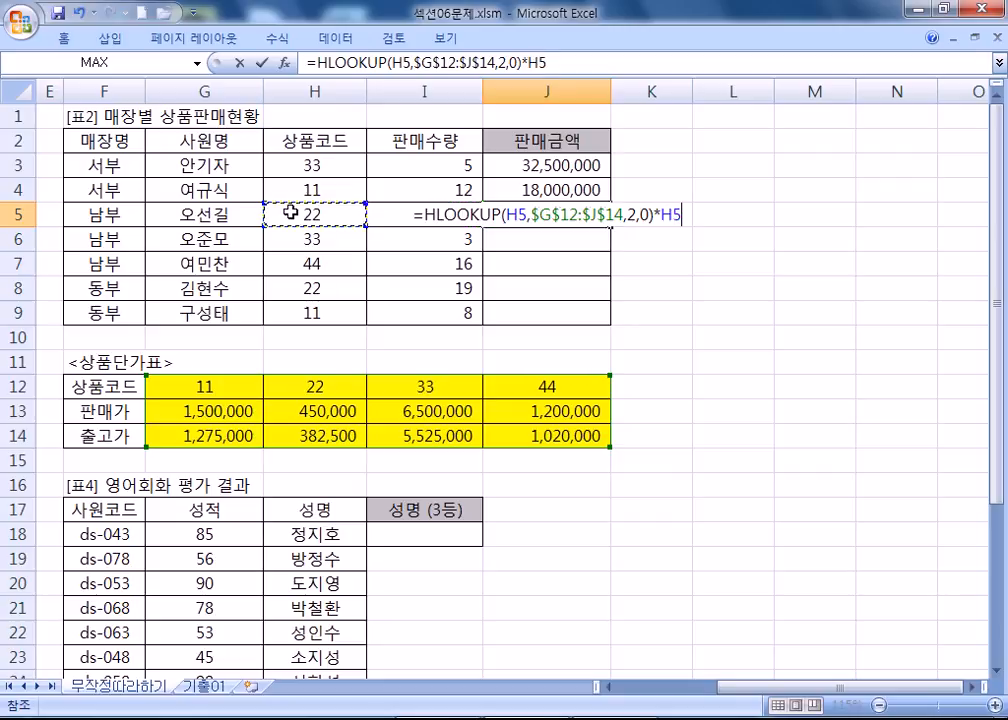
pyautogui.press('Right')
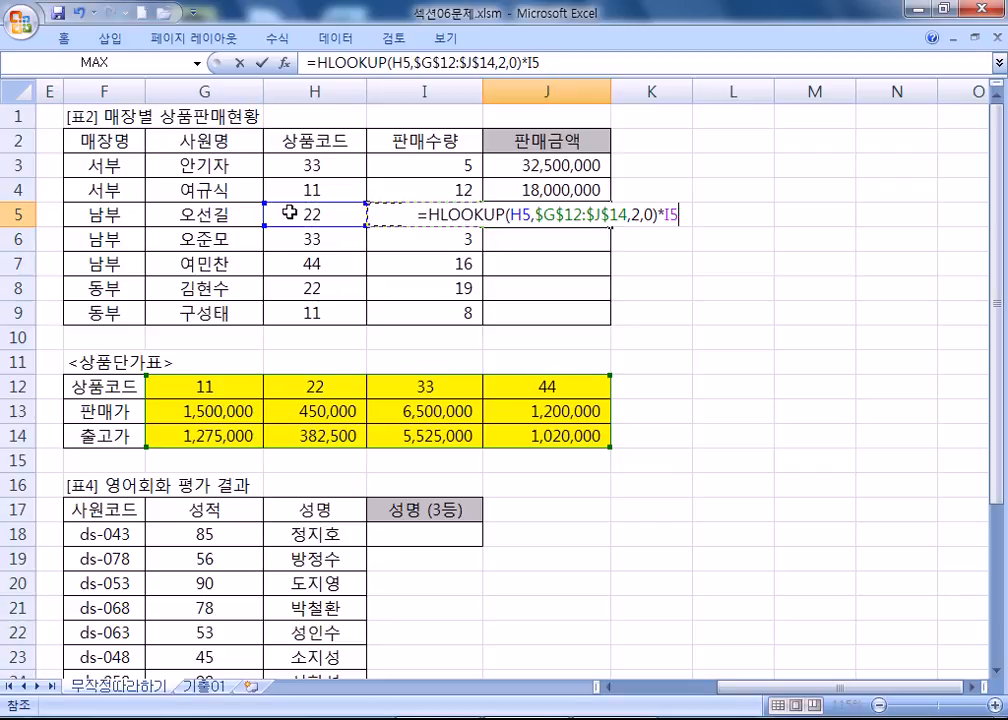
pyautogui.press('BackSpace')
pyautogui.press('BackSpace')
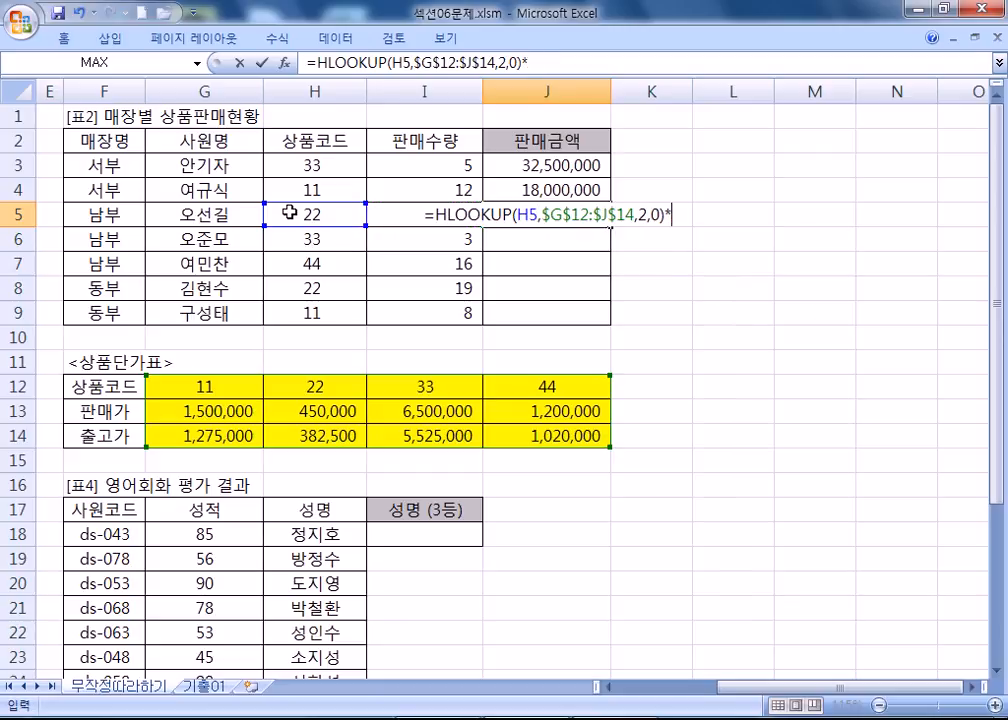
# Step: Multiply J5's HLOOKUP result by the 판매수량 in I5 and enter the formula
pyautogui.write('I')
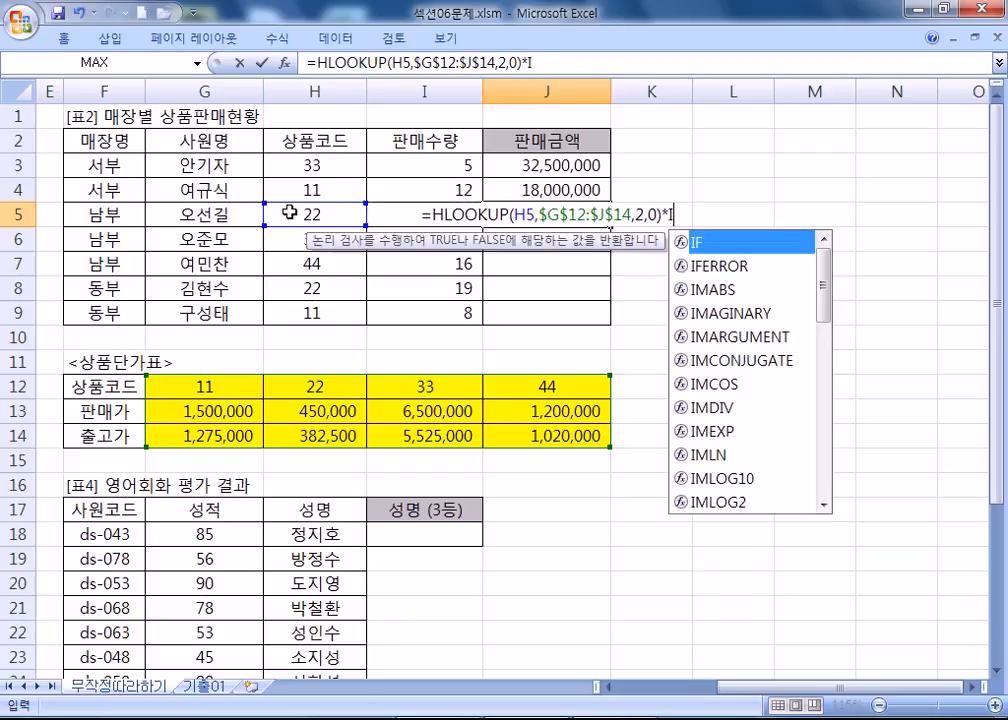
pyautogui.write('5')
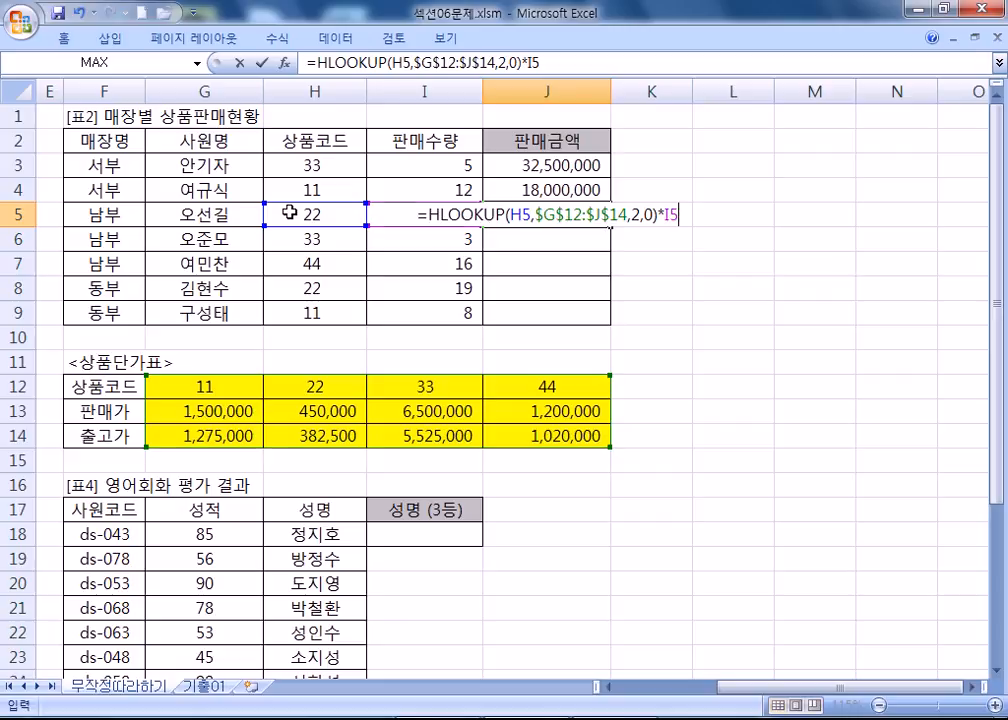
pyautogui.press('Return')
# Step: Fill the 판매금액 formula from J5 down through J9, checking it against the 상품코드 and 판매수량 values
pyautogui.click(427, 216)
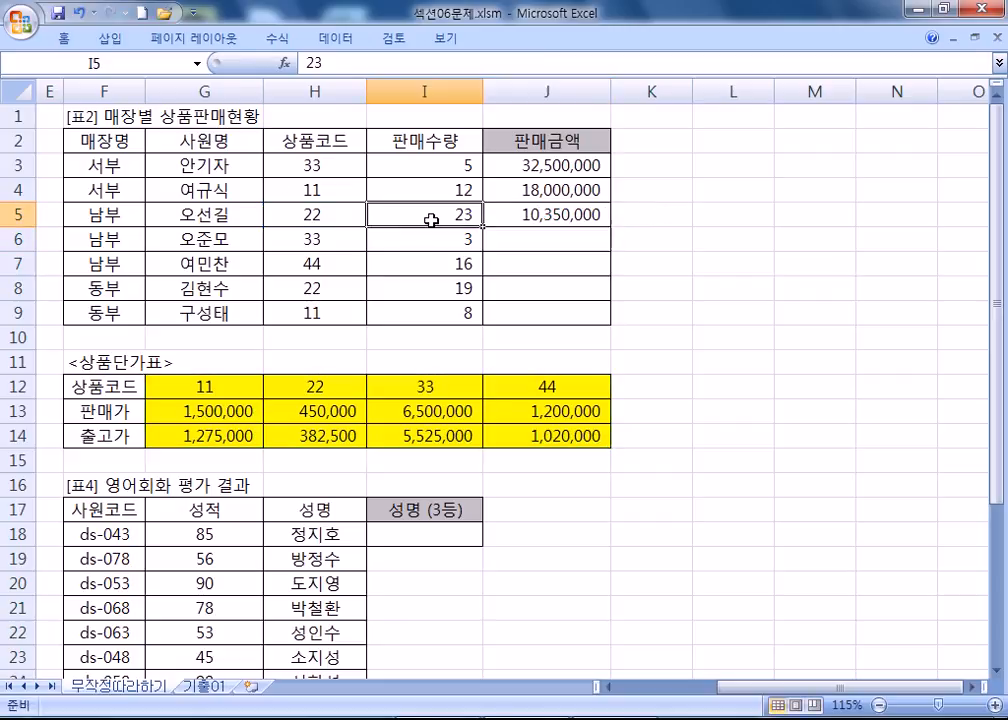
pyautogui.click(300, 410)
pyautogui.click(407, 216)
pyautogui.click(531, 216)
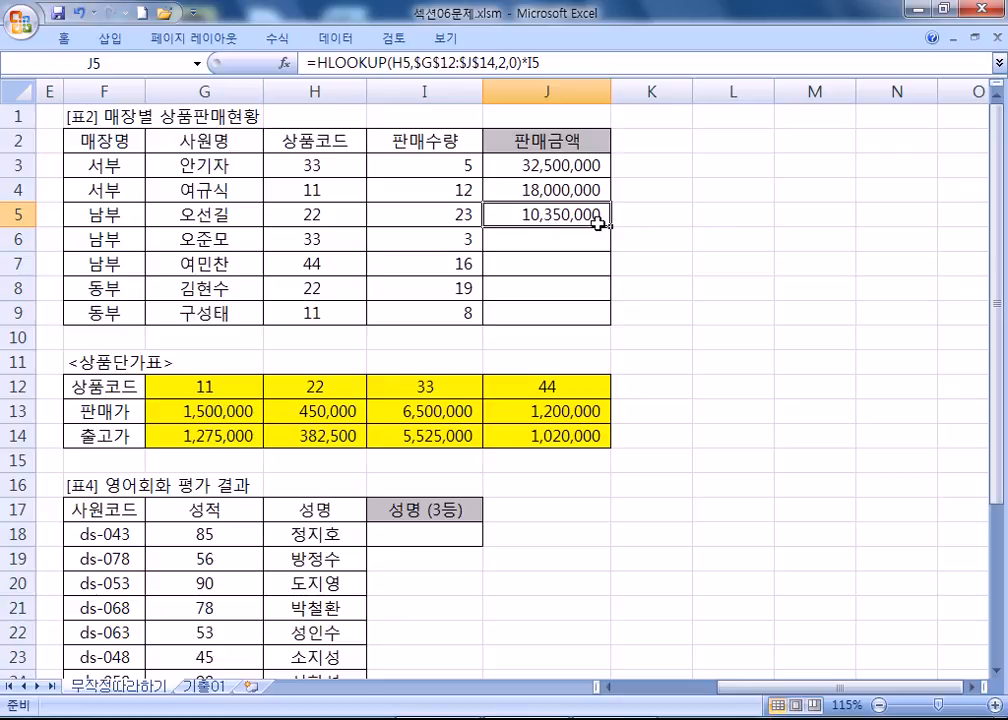
pyautogui.moveTo(607, 225); pyautogui.dragTo(597, 320)
pyautogui.click(316, 233)
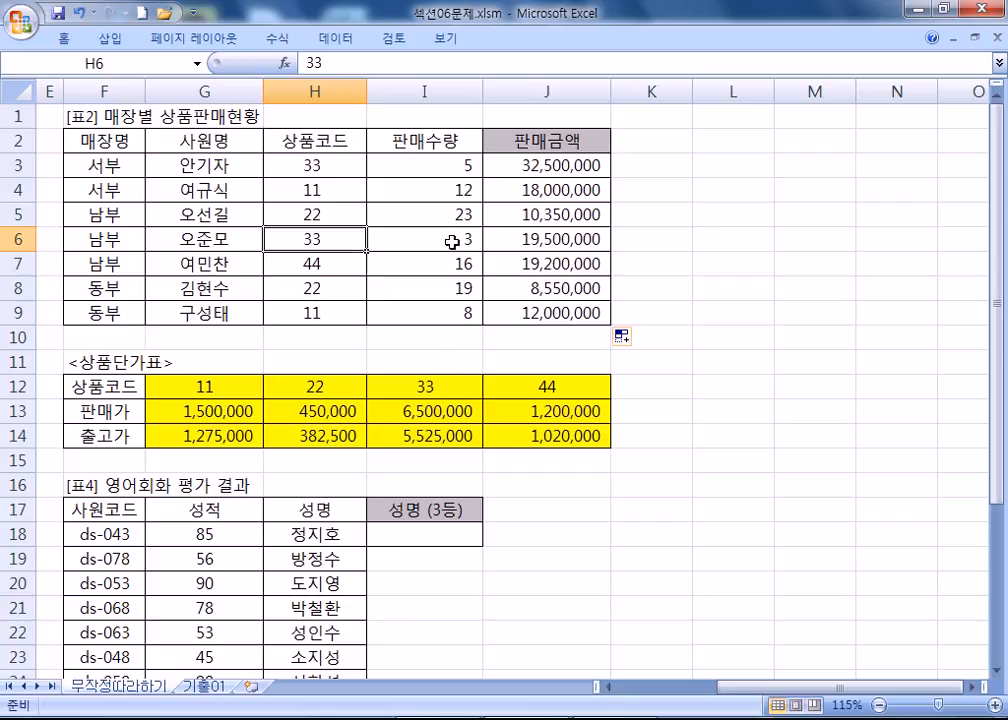
pyautogui.click(315, 263)
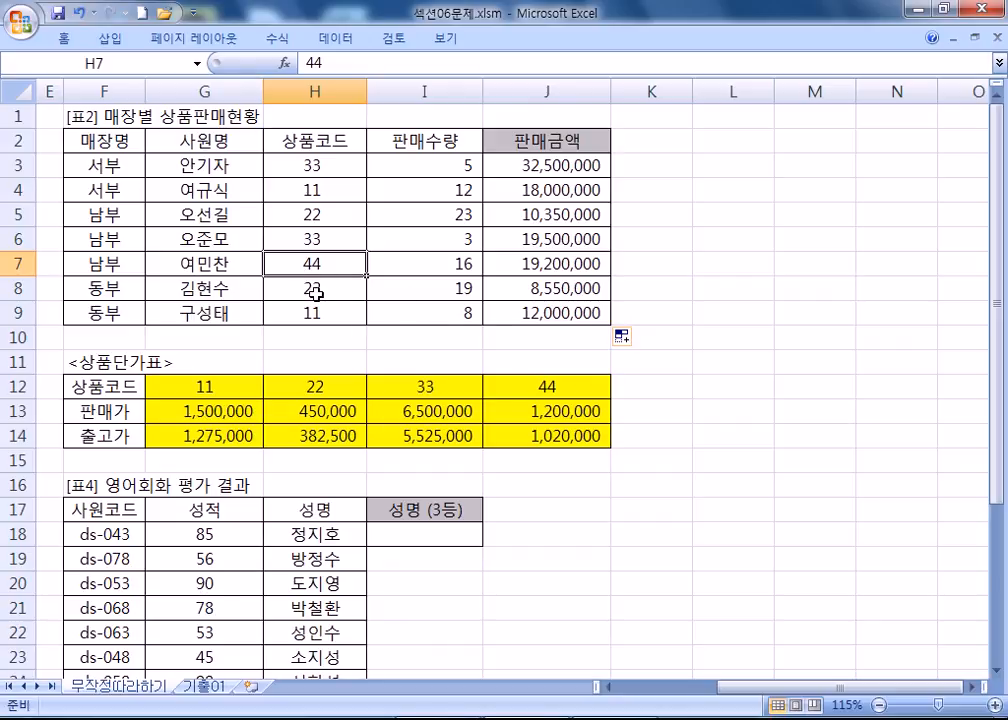
pyautogui.click(342, 311)
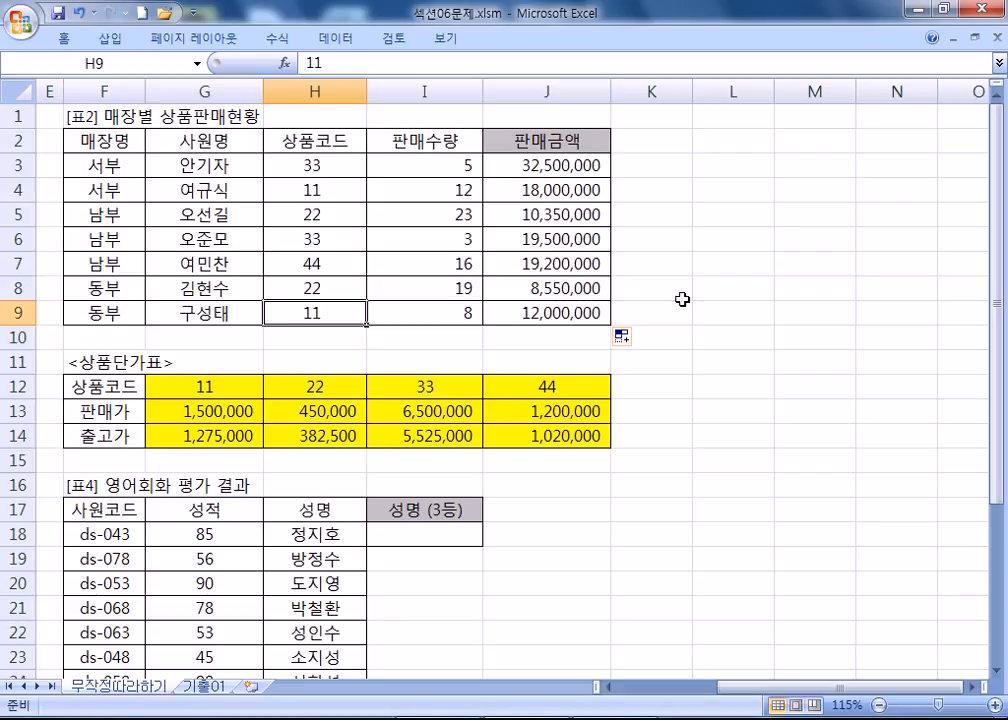
# Step: Start a VLOOKUP formula in I18 of [표4] with the third-highest 성적, LARGE(G18:G26,3), as the lookup value
pyautogui.press('Home')
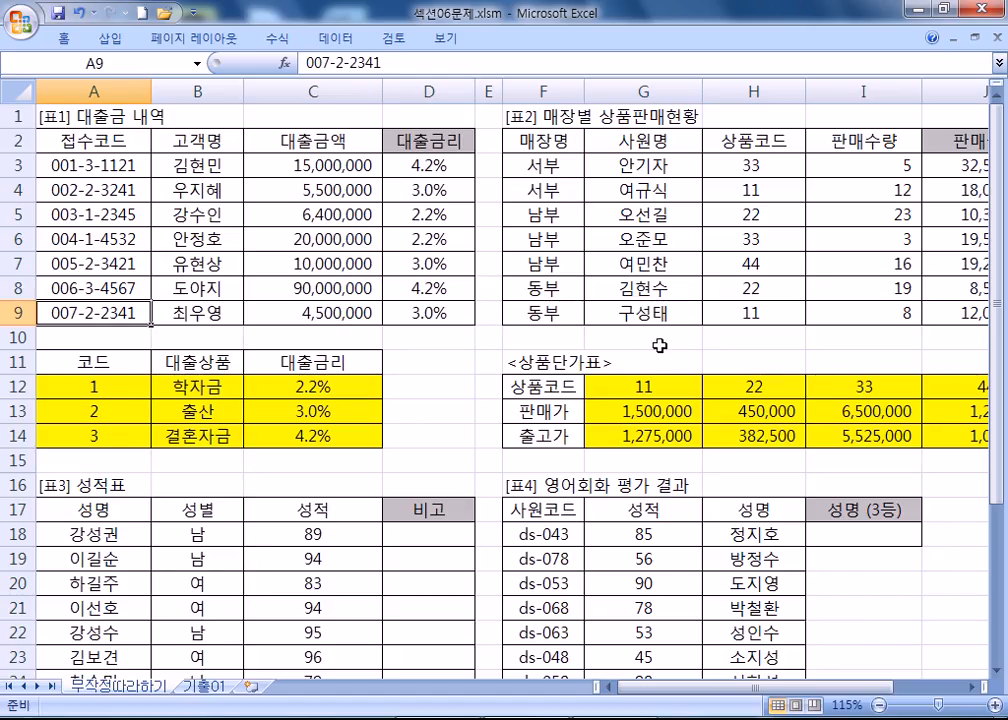
pyautogui.scroll(-2, 660, 345)
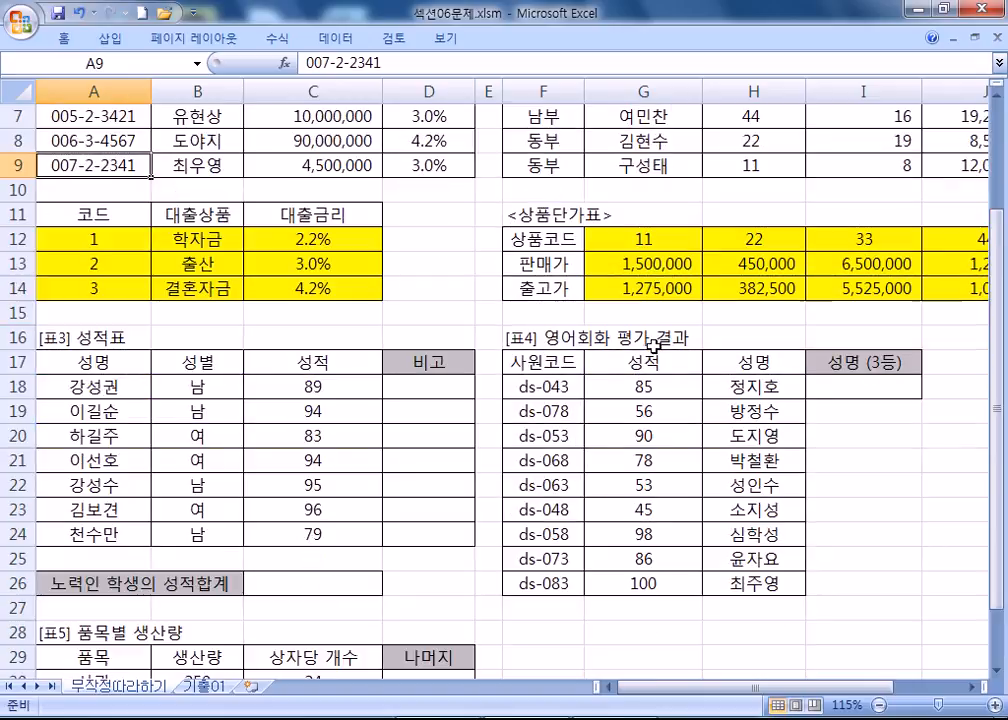
pyautogui.scroll(-1, 653, 345)
pyautogui.moveTo(780, 688); pyautogui.dragTo(854, 693)
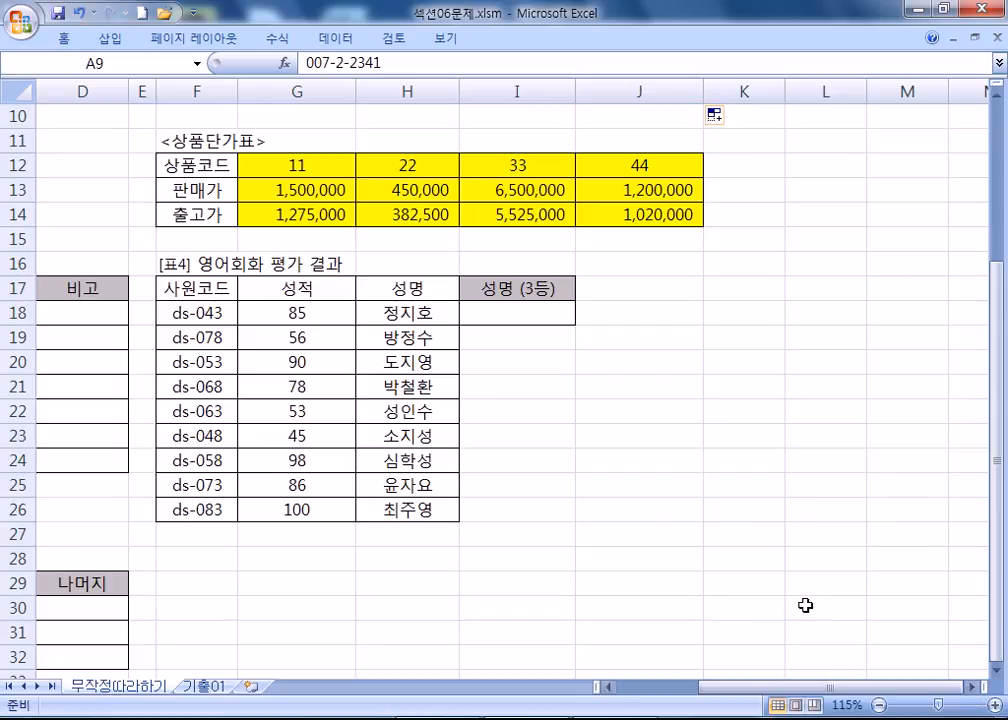
pyautogui.scroll(-1, 805, 605)
pyautogui.scroll(-1, 792, 593)
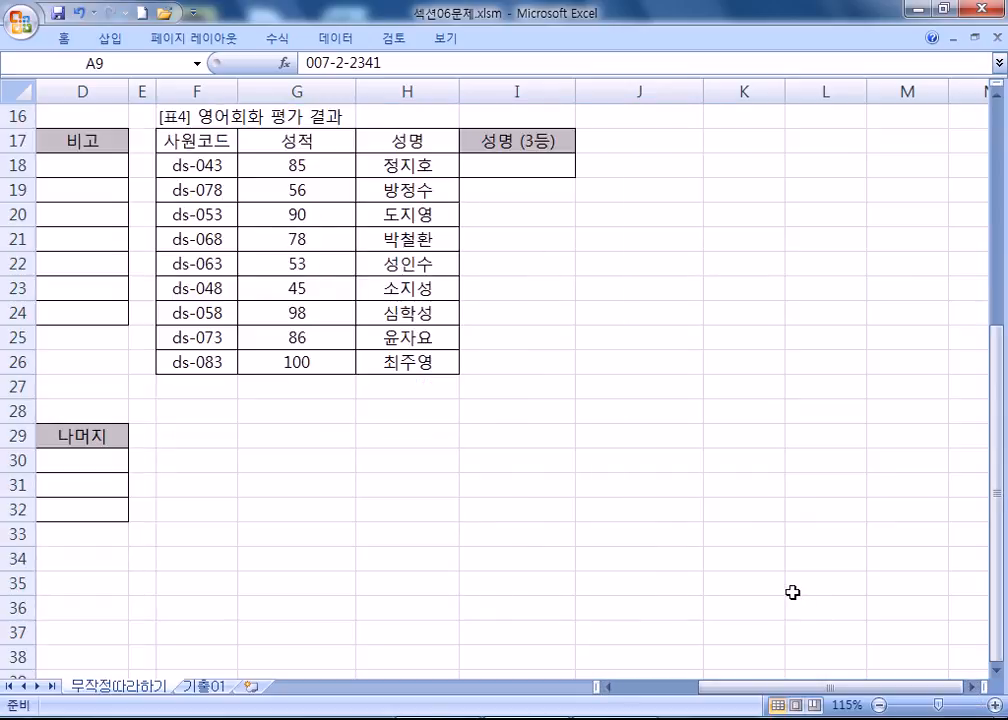
pyautogui.click(511, 168)
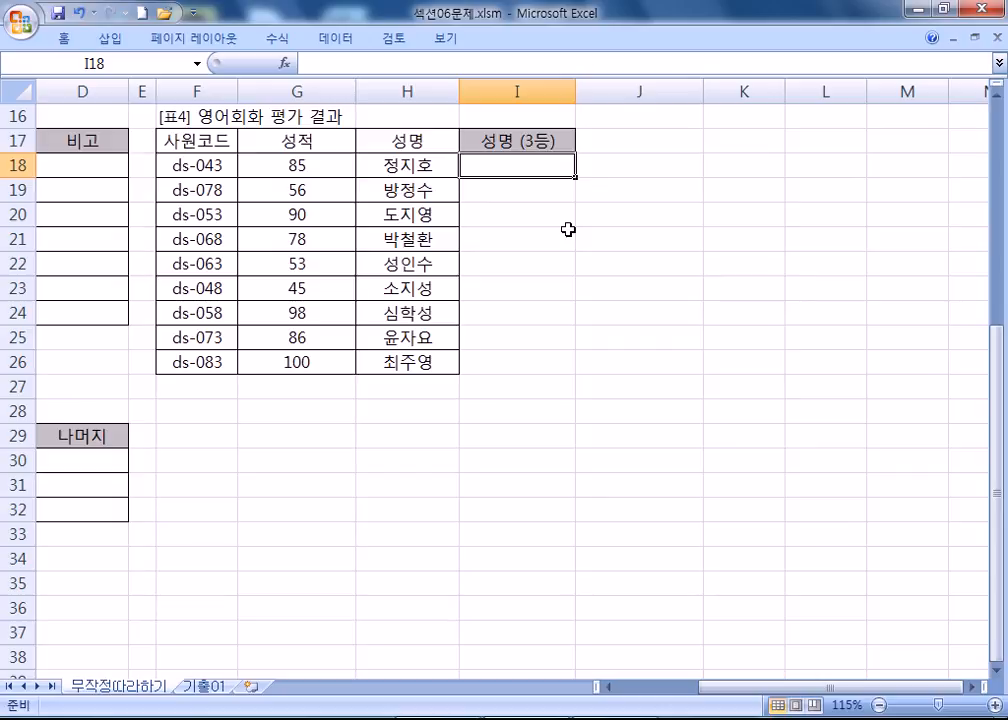
pyautogui.write('=VLOOKUP(')
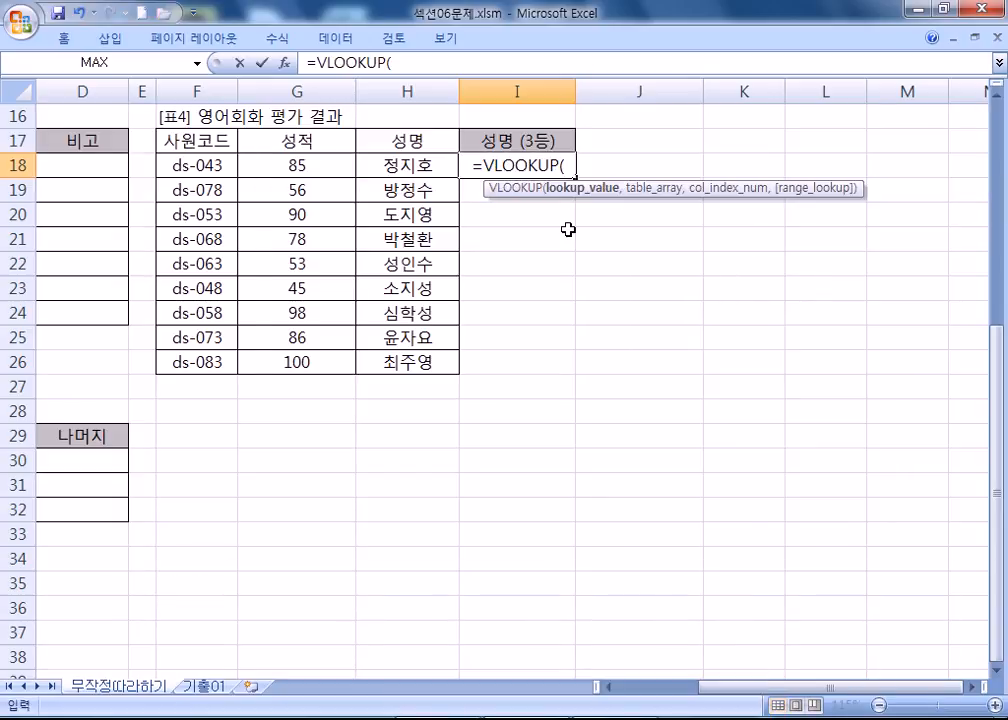
pyautogui.write('LAR')
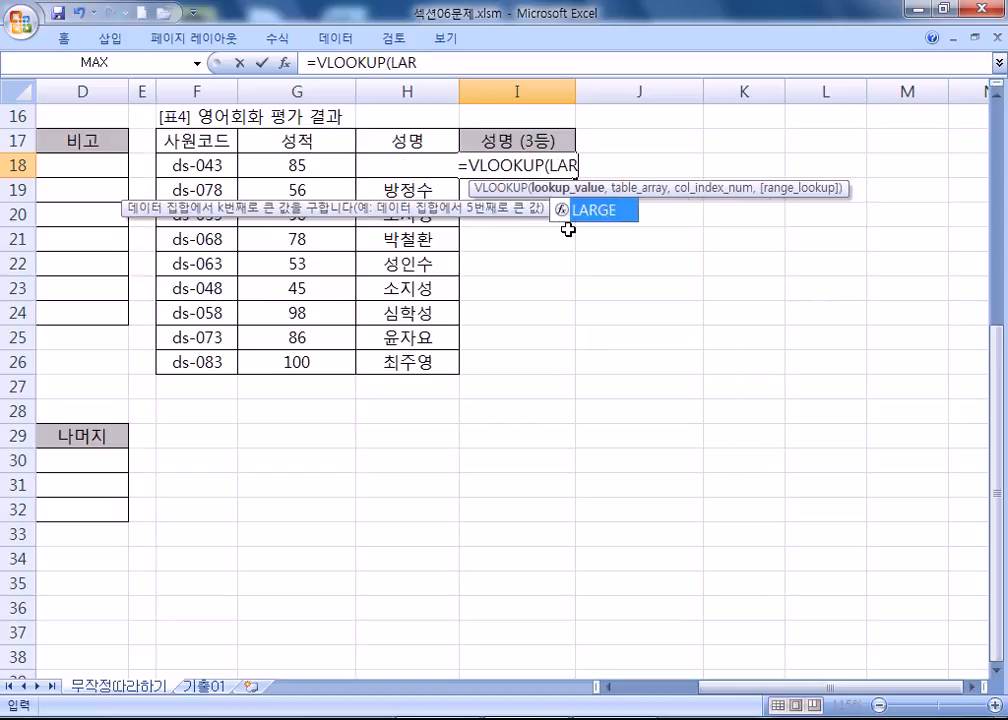
pyautogui.press('Tab')
pyautogui.moveTo(291, 165); pyautogui.dragTo(293, 356)
pyautogui.write(',3')
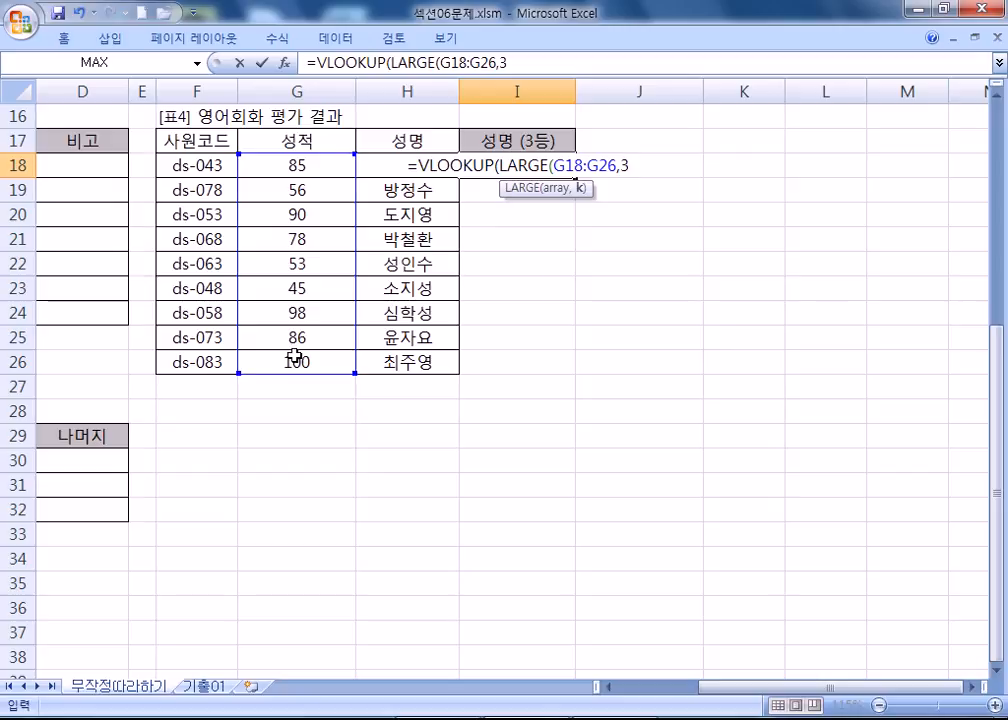
pyautogui.write('),')
# Step: Set the VLOOKUP table range in I18 to G18:H26 with column index 2
pyautogui.moveTo(328, 165); pyautogui.dragTo(428, 360)
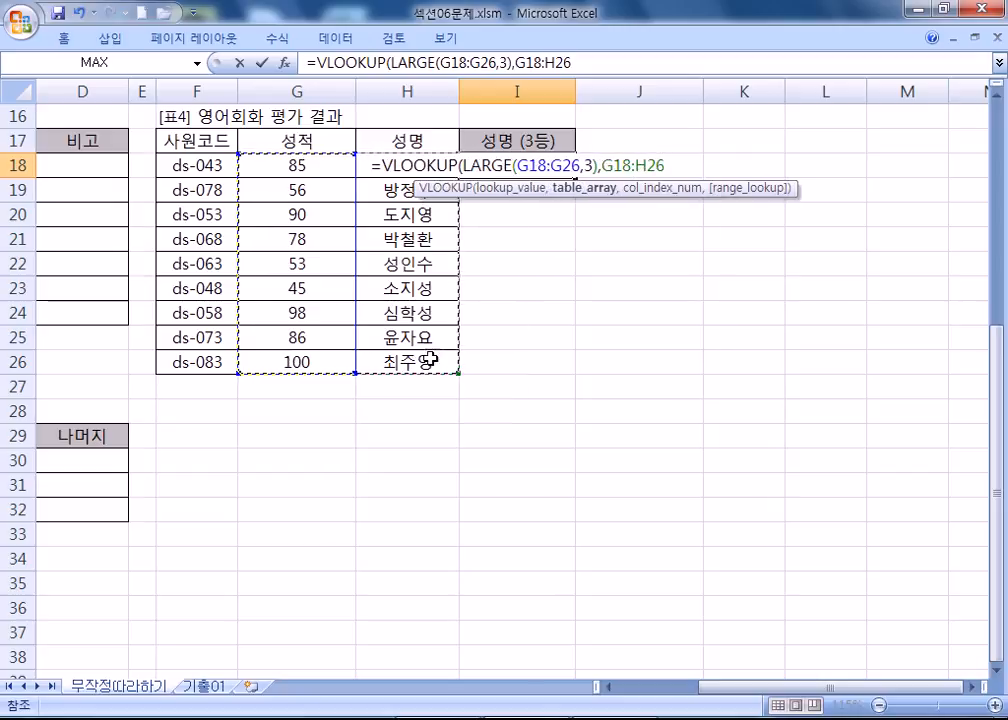
pyautogui.write(',2')
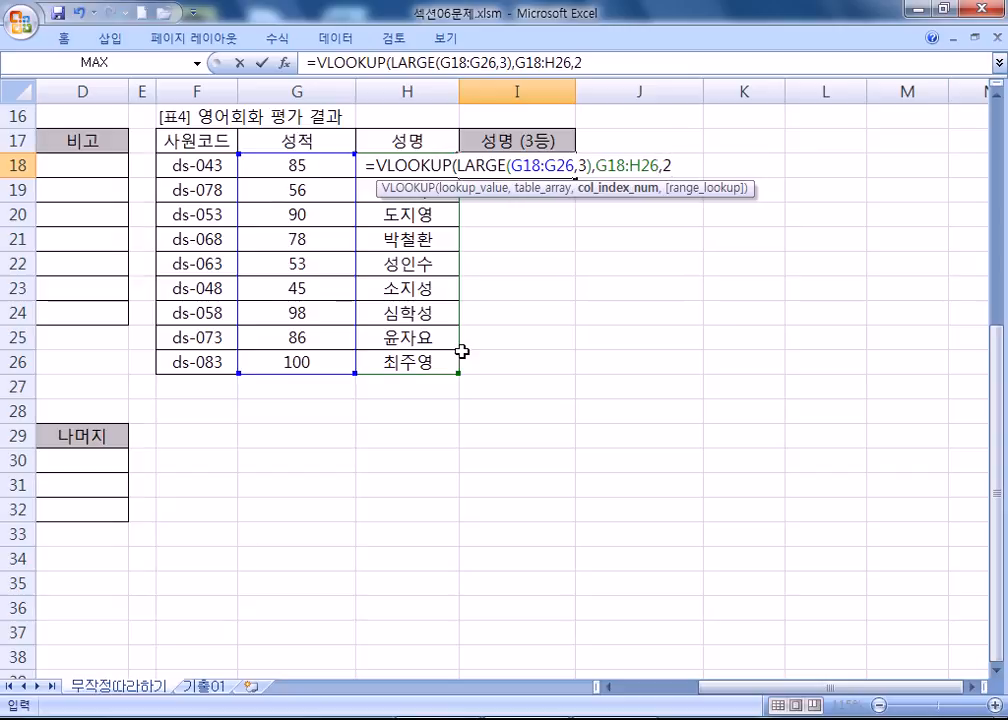
# Step: Complete the third-place name VLOOKUP formula in I18 with range_lookup 0 for an exact match, and review it
pyautogui.write(',0')
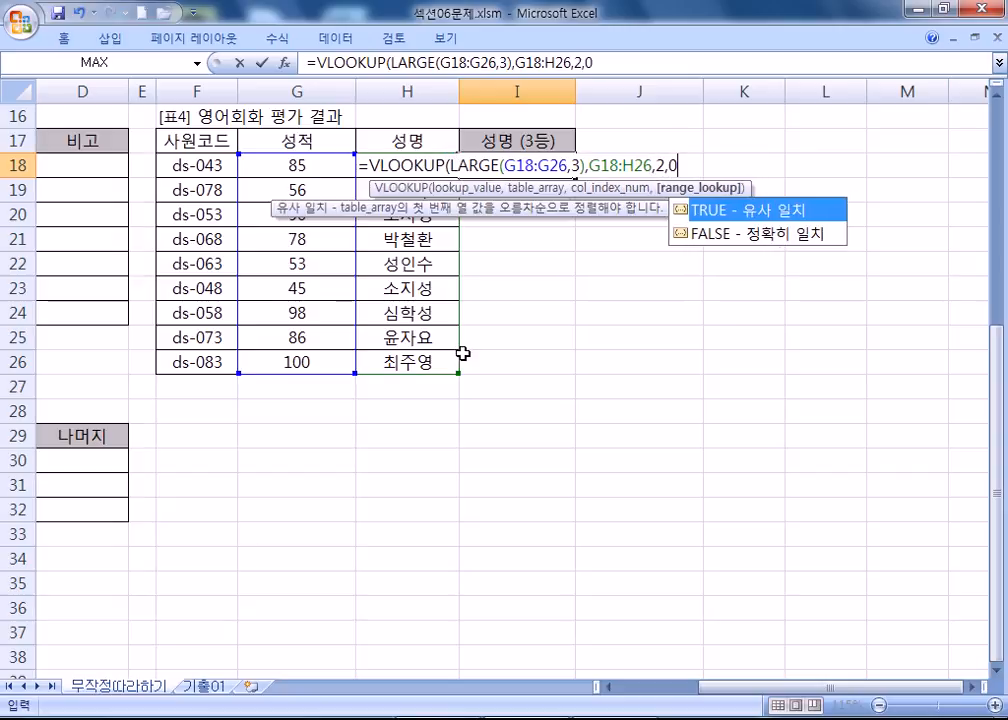
pyautogui.write(')')
pyautogui.press('Return')
pyautogui.click(547, 166)
pyautogui.press('F2')
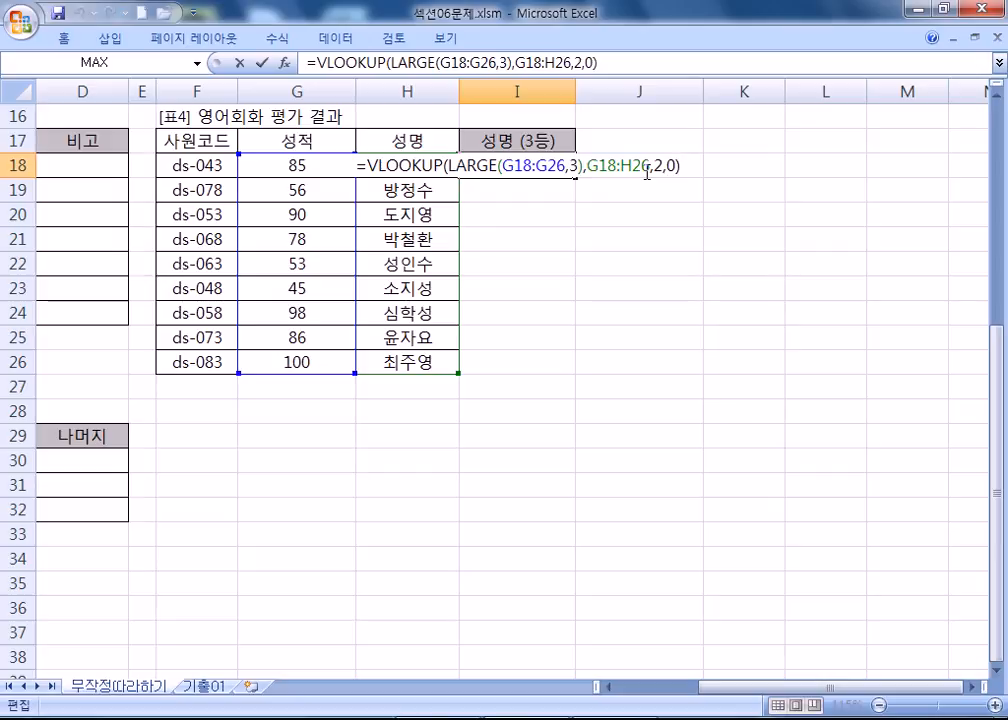
pyautogui.hotkey('ctrl', 'Return')
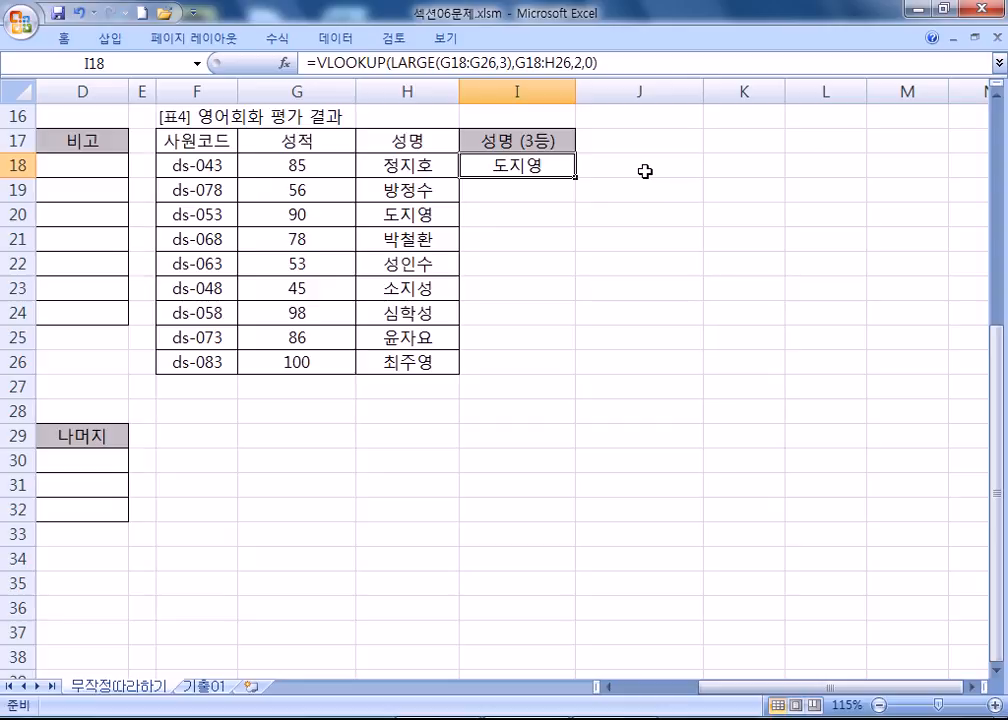
# Step: Bring the [표3] 성적표 table into view at 160% zoom and select cell D18 under 비고
pyautogui.press('Home')
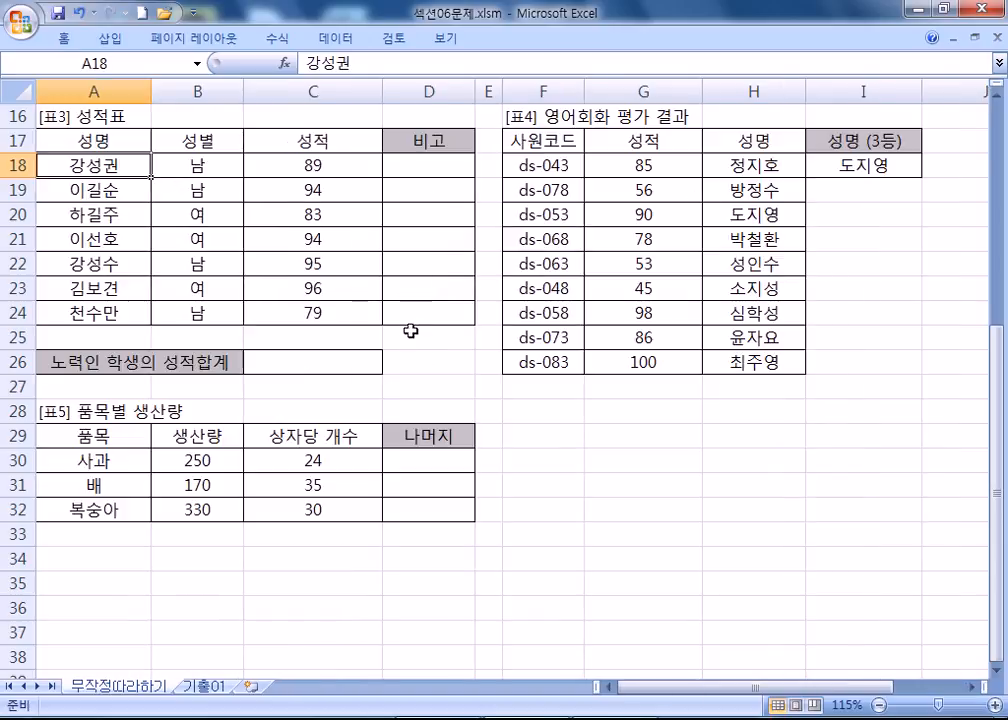
pyautogui.scroll(2, 410, 330)
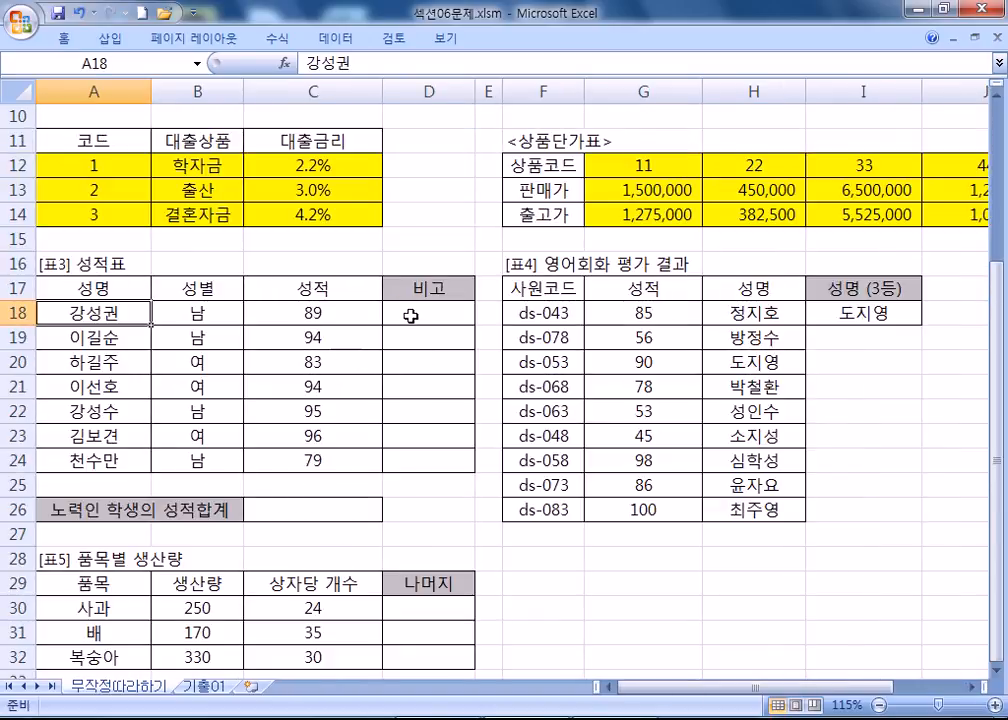
pyautogui.click(411, 316)
pyautogui.click(87, 314)
pyautogui.scroll(2, 87, 317)
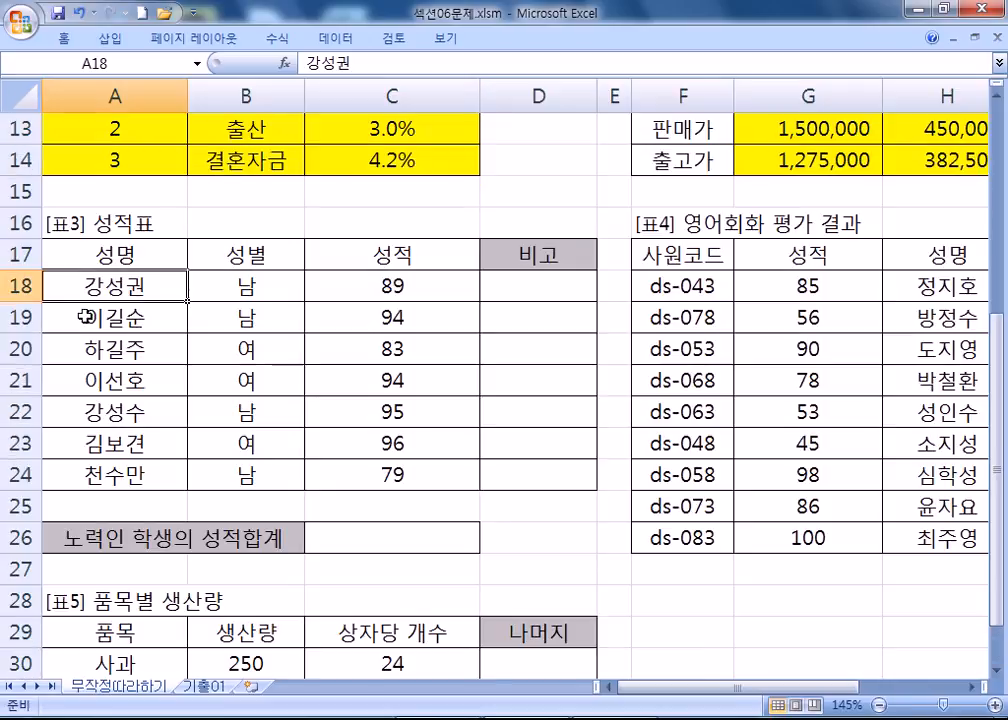
pyautogui.scroll(1, 80, 318)
pyautogui.scroll(-1, 83, 318)
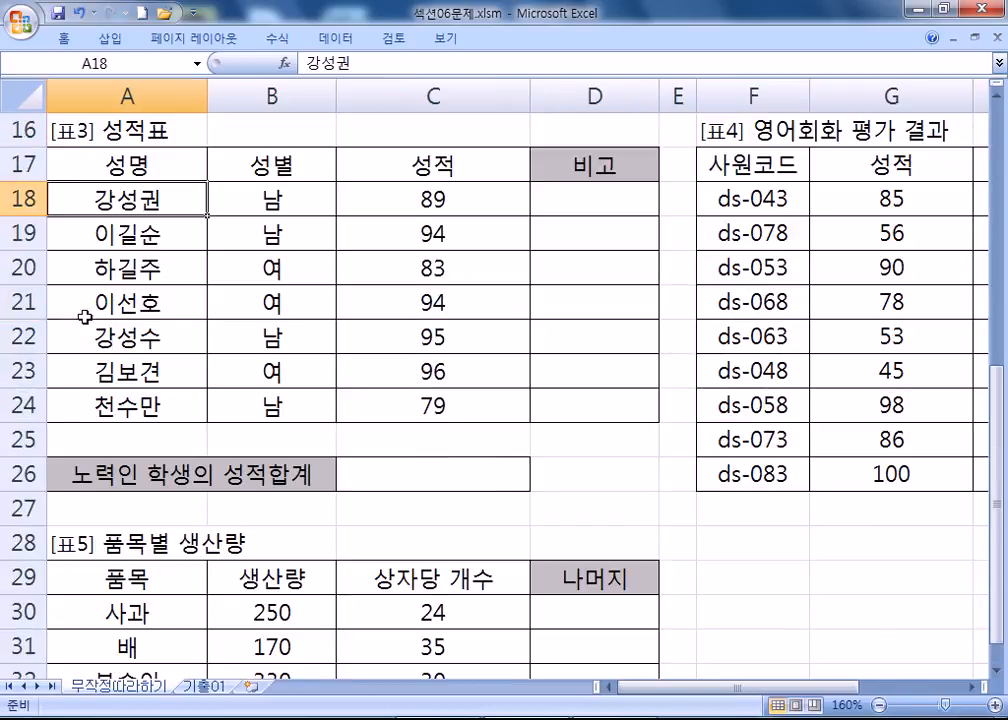
pyautogui.click(592, 200)
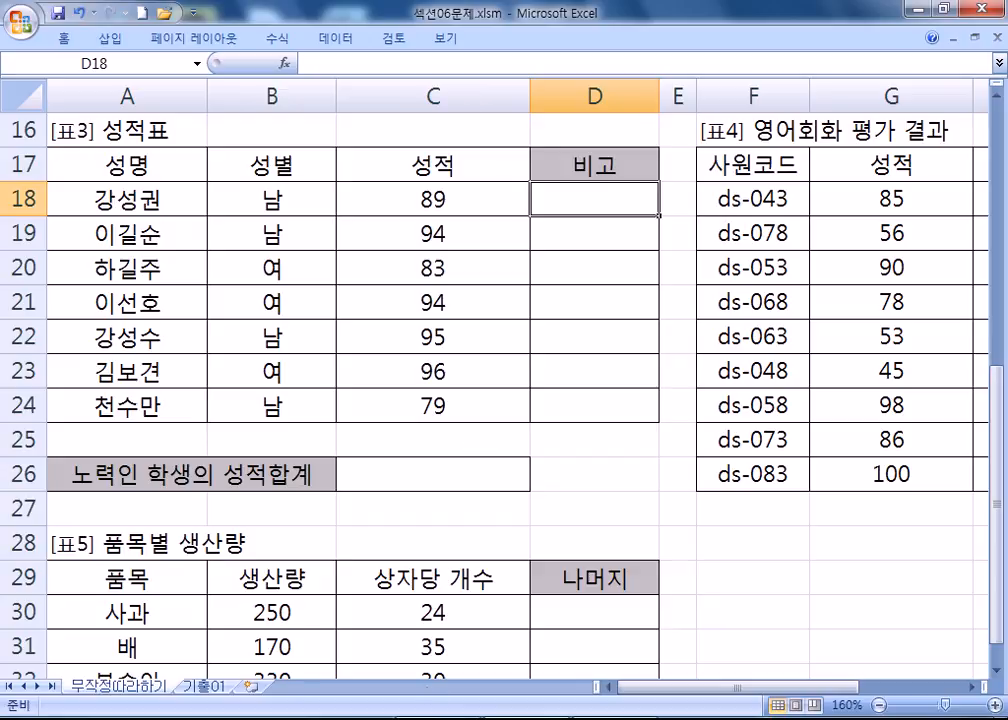
# Step: Switch to Notepad and add a dashed separator line followed by the note "시험, 대회/성적을 산출/순위에 의해서 출력"
pyautogui.hotkey('alt', 'Tab')
pyautogui.write('------------')
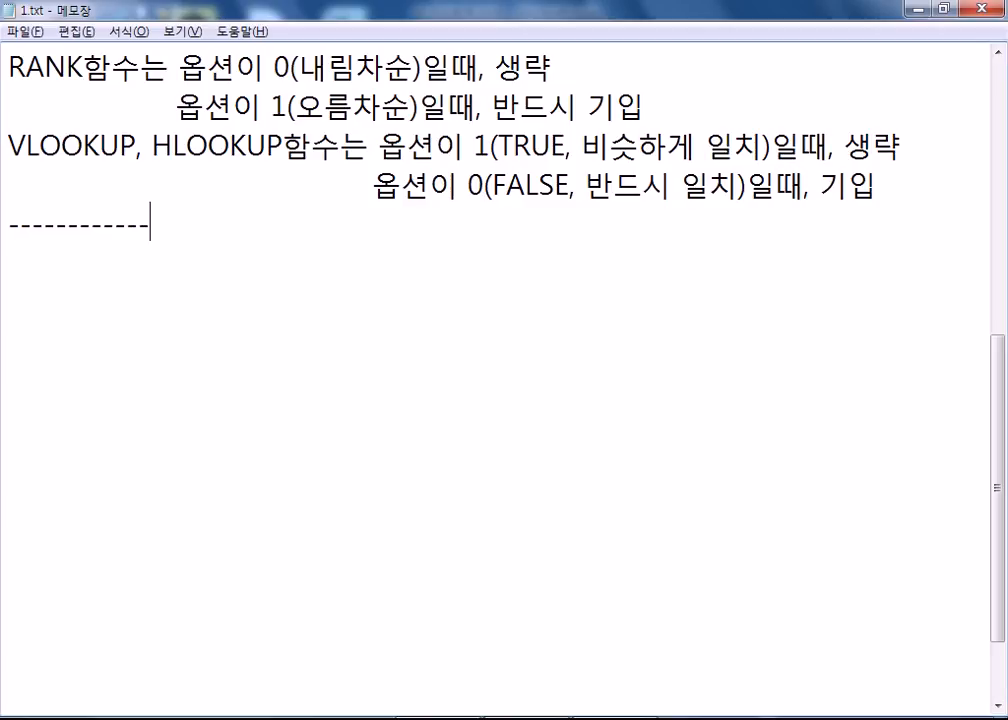
pyautogui.press('Return')
pyautogui.write('시')
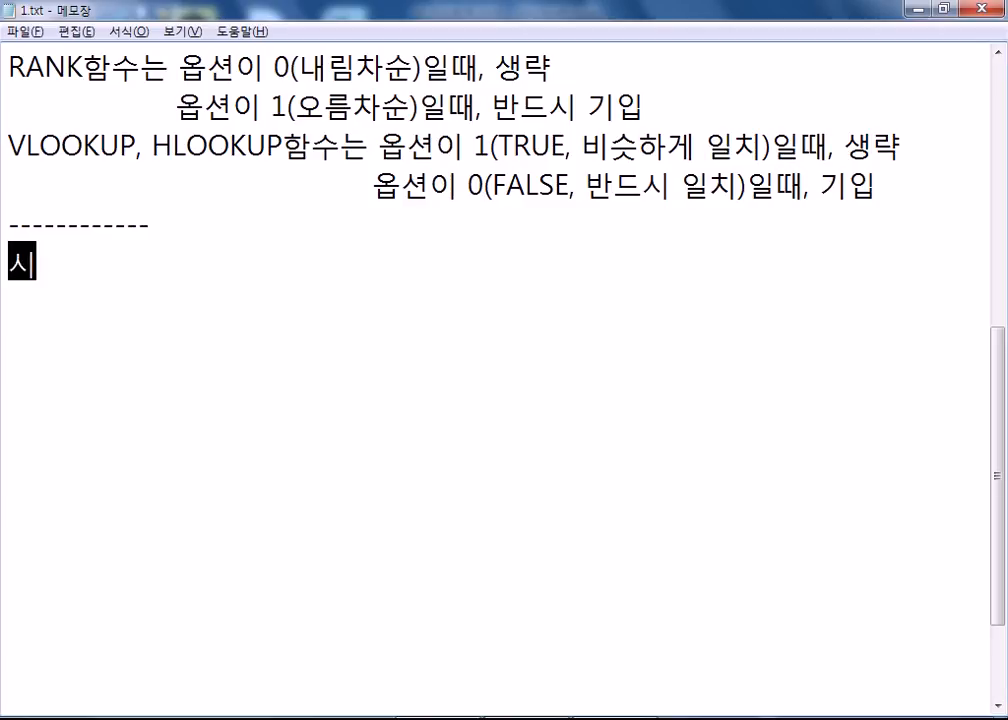
pyautogui.write('험, 대회')
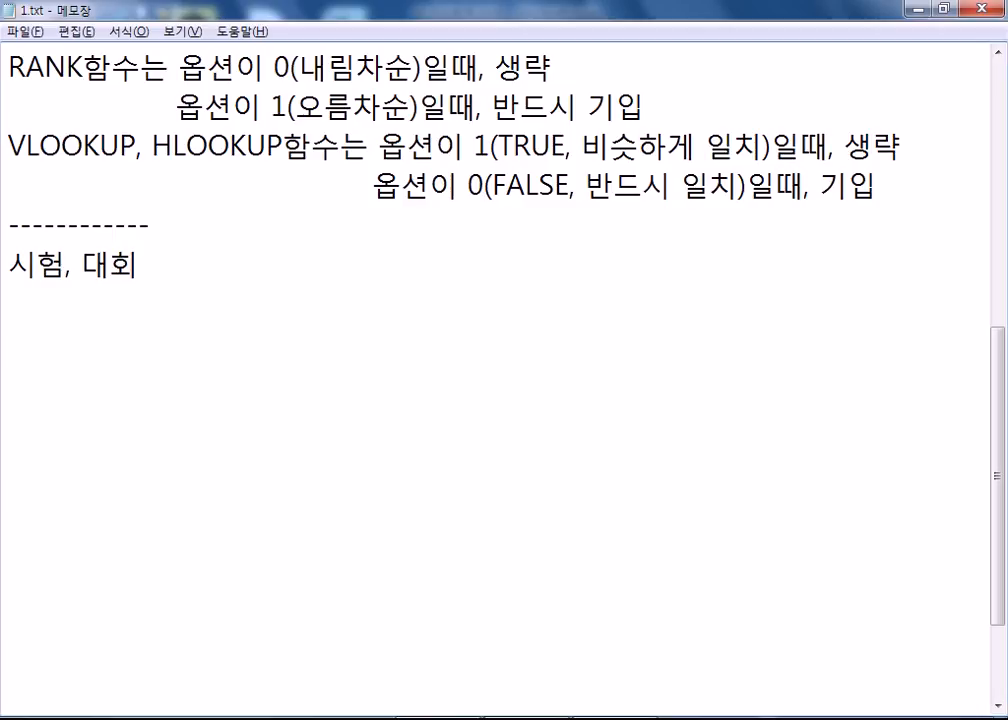
pyautogui.write('/성적을 산')
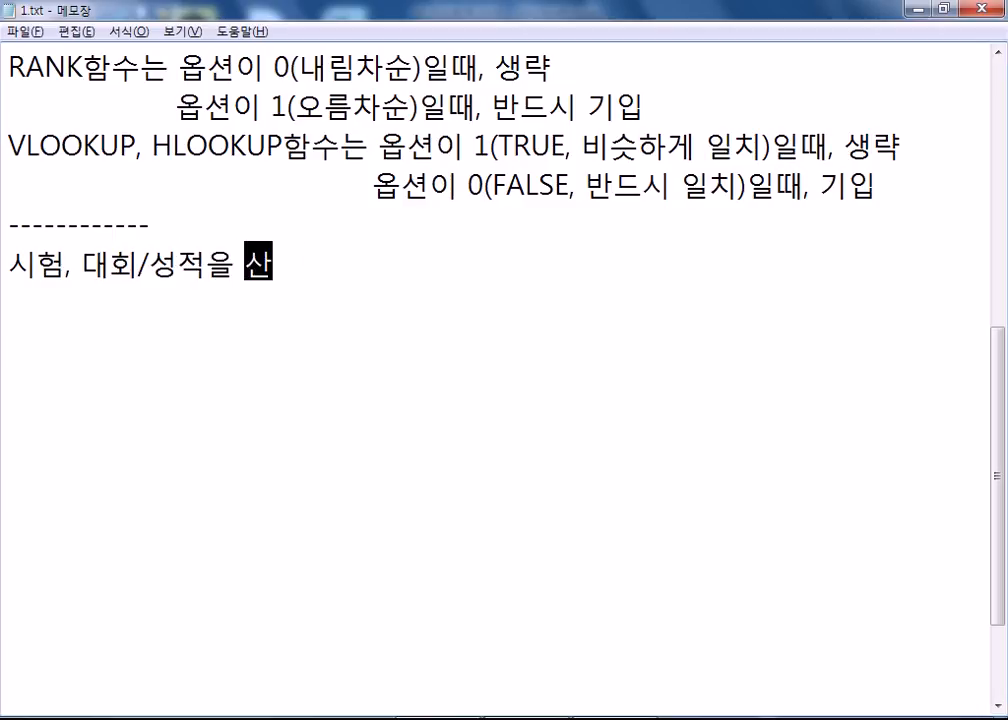
pyautogui.write('출.')
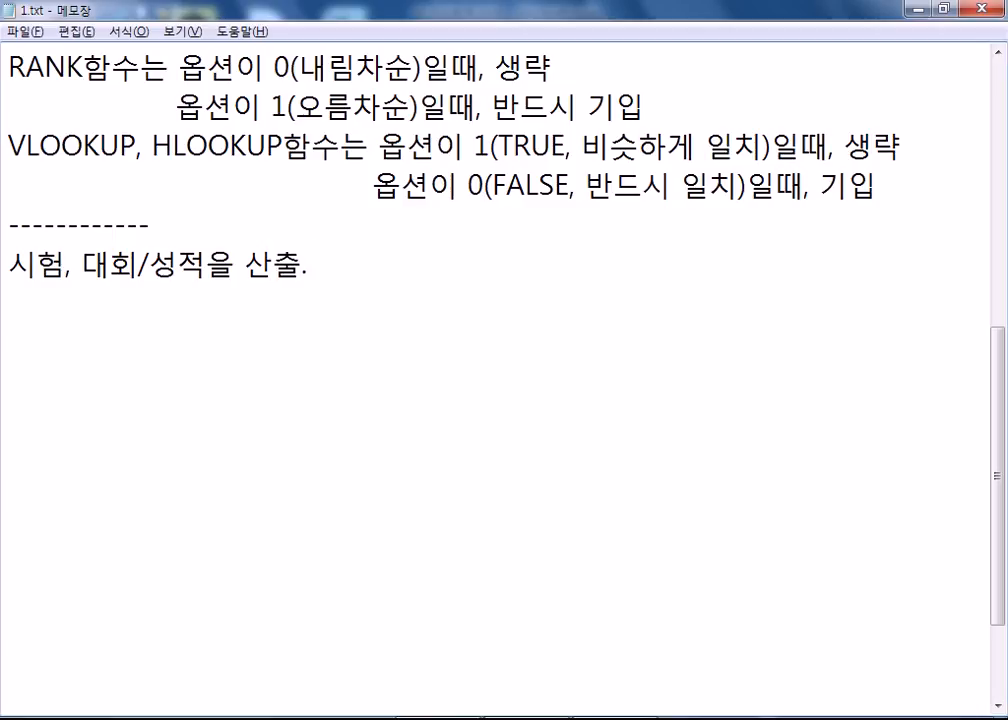
pyautogui.press('BackSpace')
pyautogui.write('/순우')
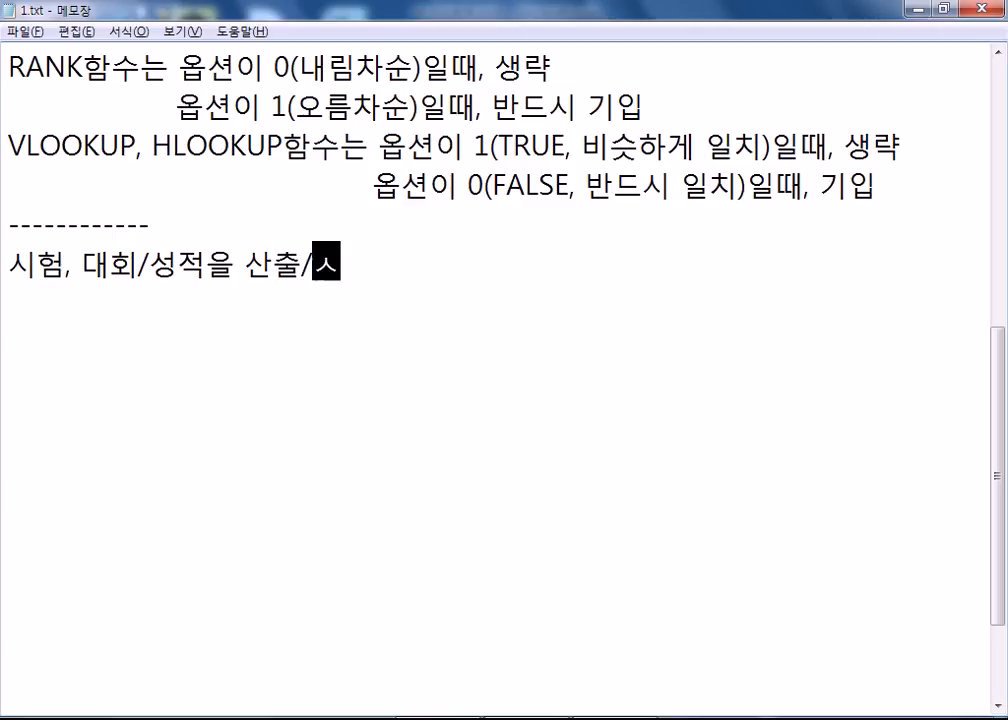
pyautogui.write('ㅣ에')
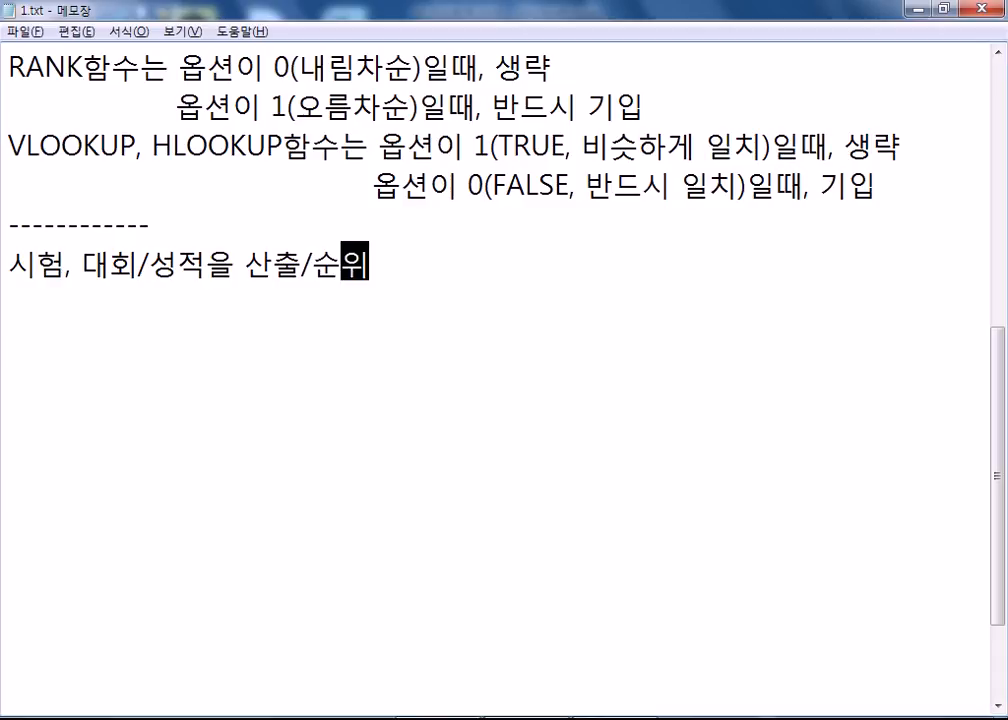
pyautogui.write(' 의해서 ')
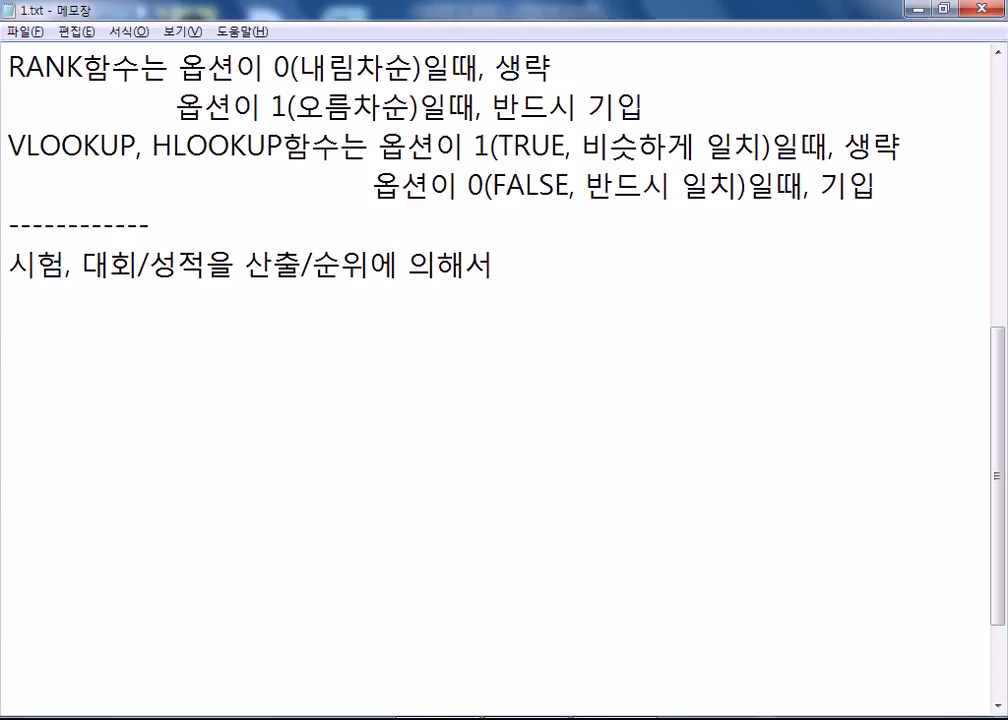
pyautogui.write('출력')
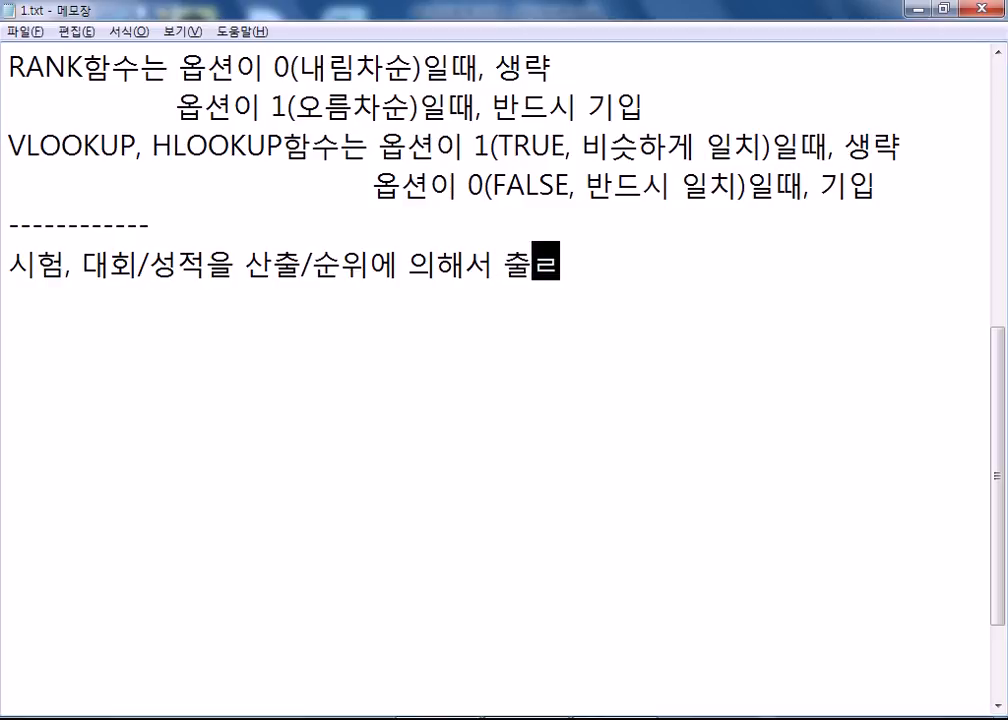
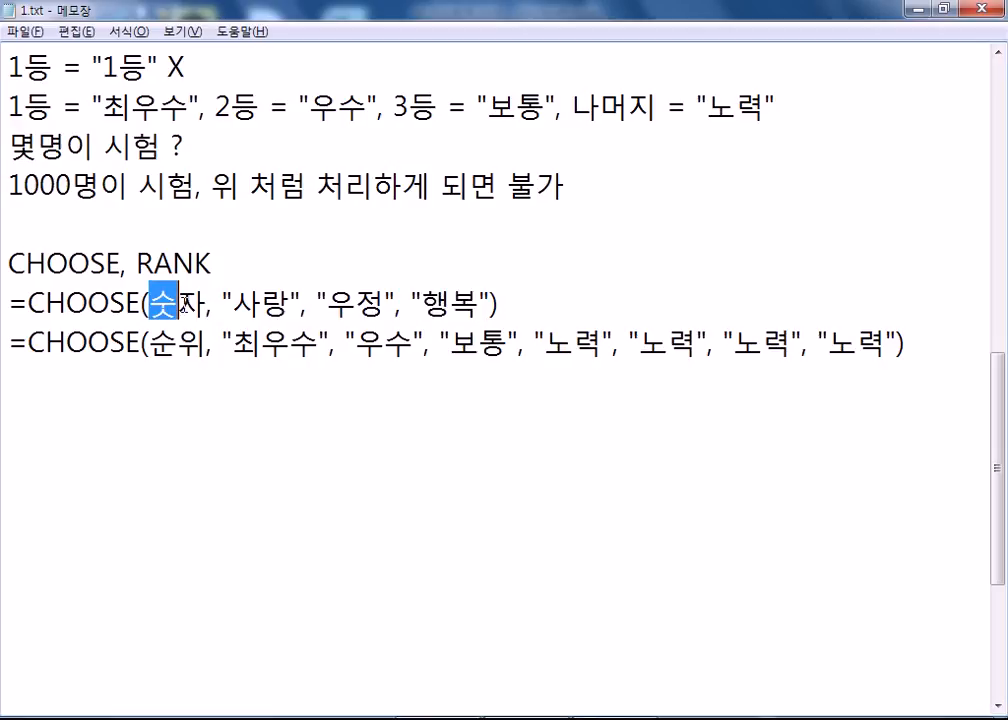
# Step: Try 2 as the first argument of the 사랑/우정/행복 CHOOSE example and highlight "우정", and likewise 1 with "사랑"
pyautogui.write('2')
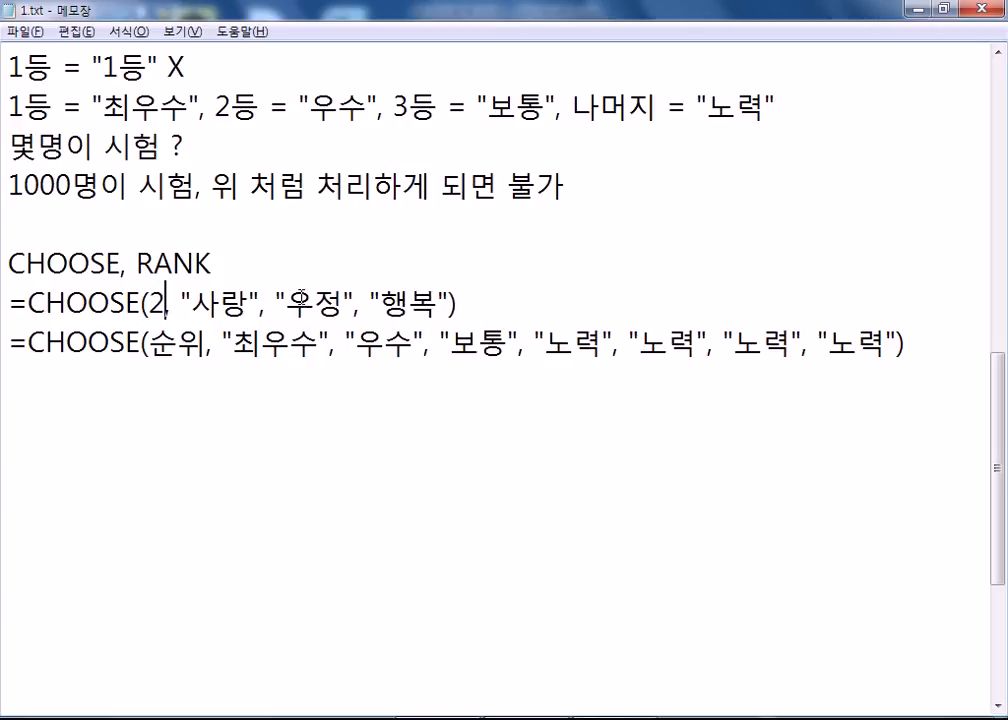
pyautogui.moveTo(287, 301); pyautogui.dragTo(344, 301)
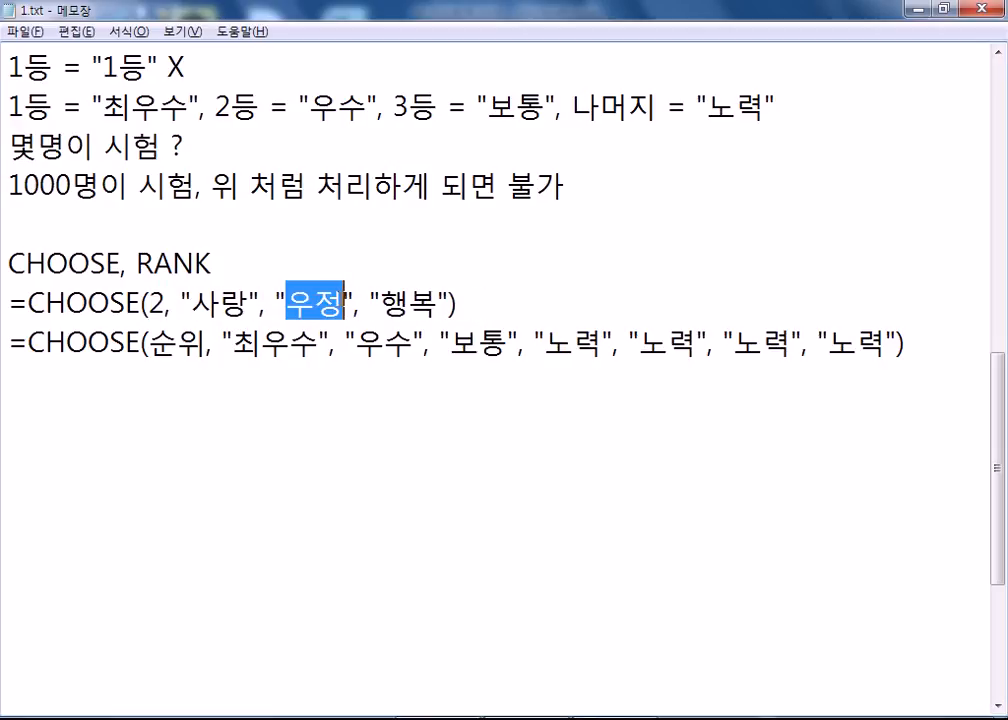
pyautogui.moveTo(170, 302); pyautogui.dragTo(152, 302)
pyautogui.write('1')
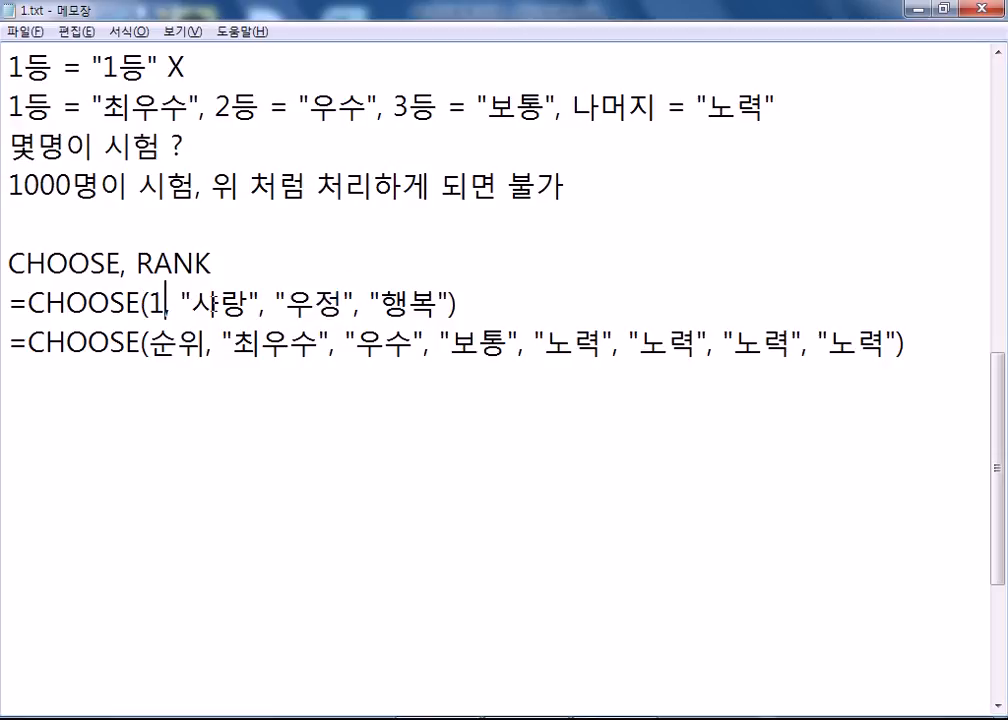
pyautogui.doubleClick(213, 300)
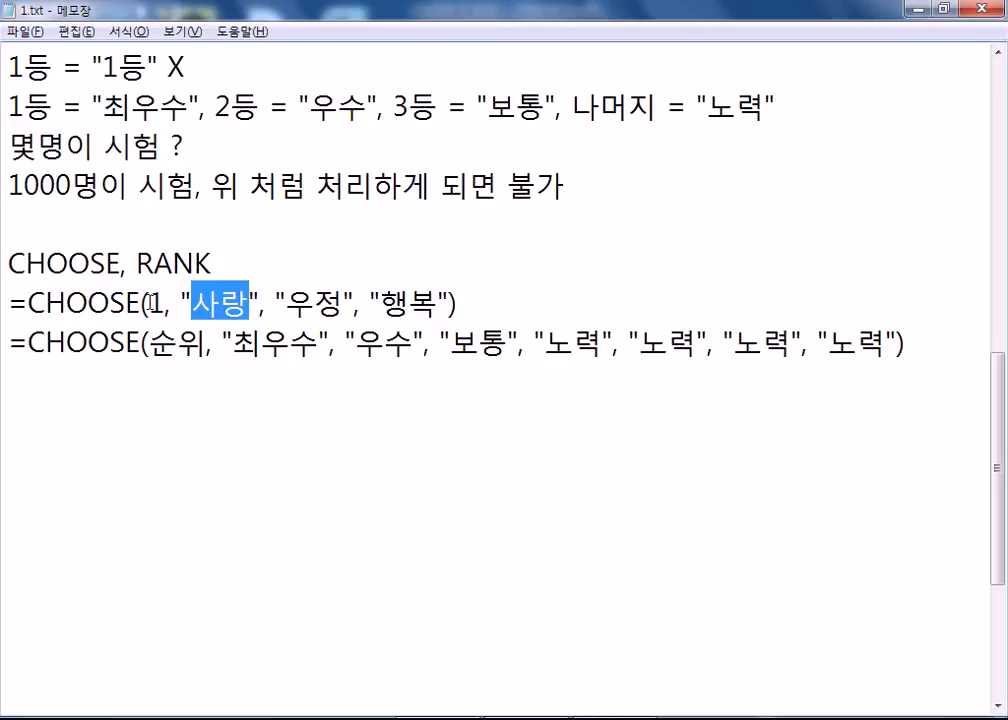
# Step: Try 3 as the example CHOOSE formula's first argument and highlight "행복", and try 4 against its list of values
pyautogui.moveTo(146, 302); pyautogui.dragTo(153, 300)
pyautogui.write('3')
pyautogui.moveTo(381, 301); pyautogui.dragTo(432, 300)
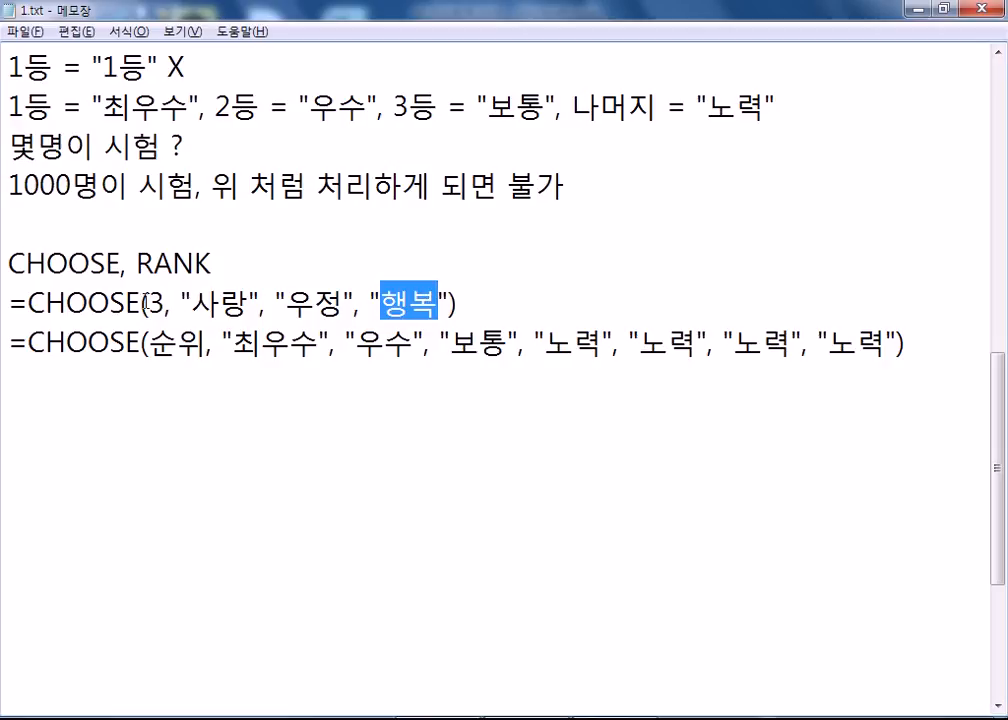
pyautogui.moveTo(146, 302); pyautogui.dragTo(163, 301)
pyautogui.write('4')
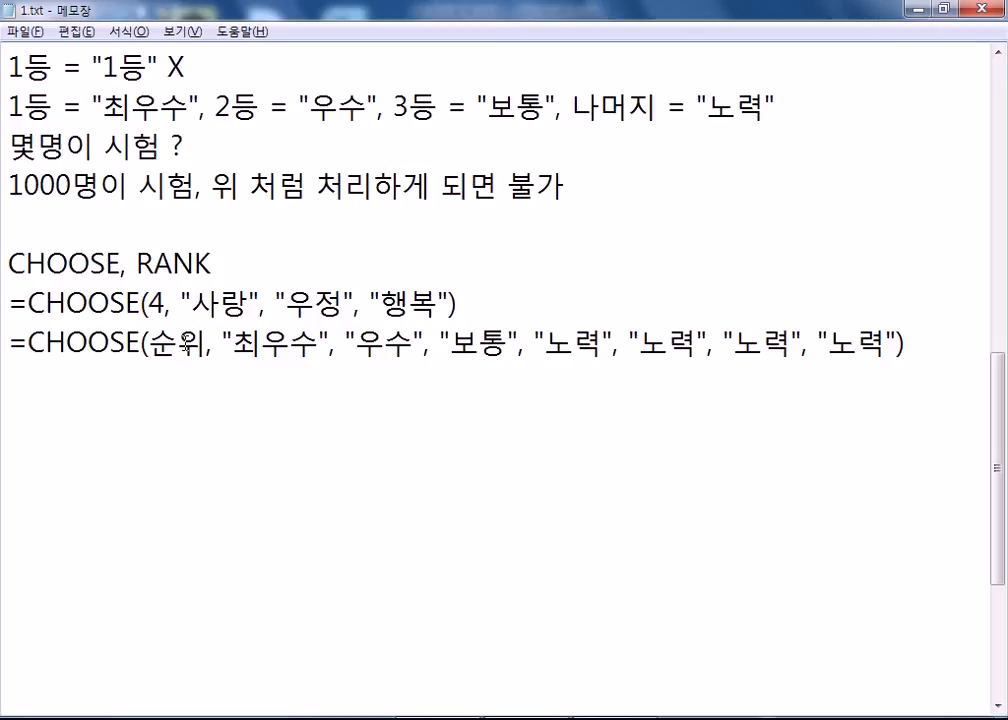
pyautogui.moveTo(265, 302); pyautogui.dragTo(302, 302)
pyautogui.moveTo(381, 302); pyautogui.dragTo(409, 302)
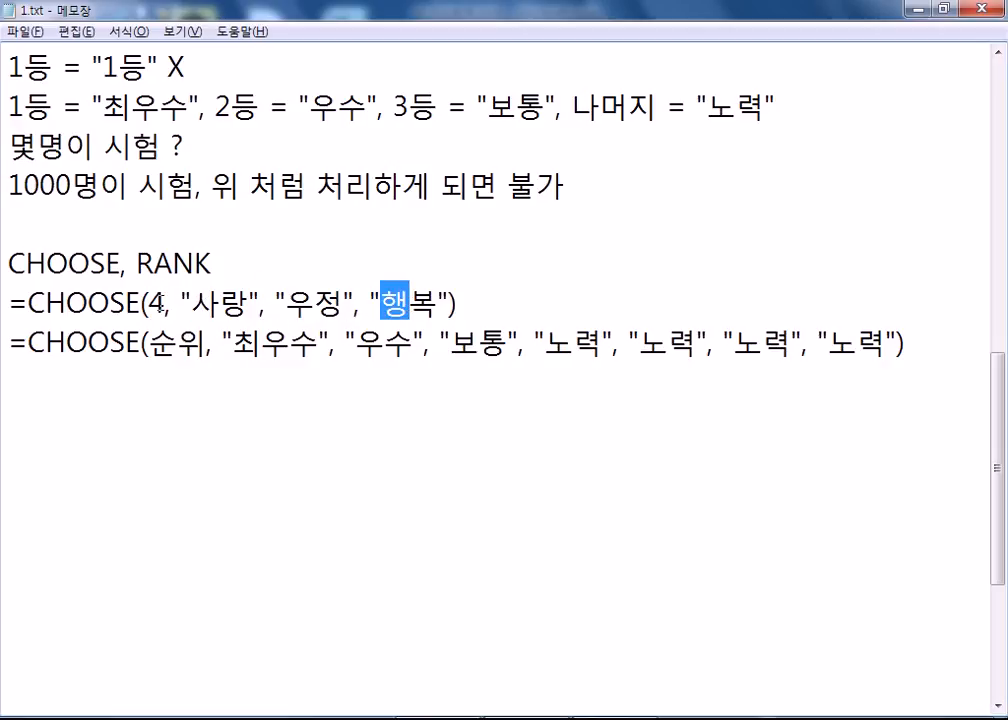
pyautogui.moveTo(148, 302); pyautogui.dragTo(167, 302)
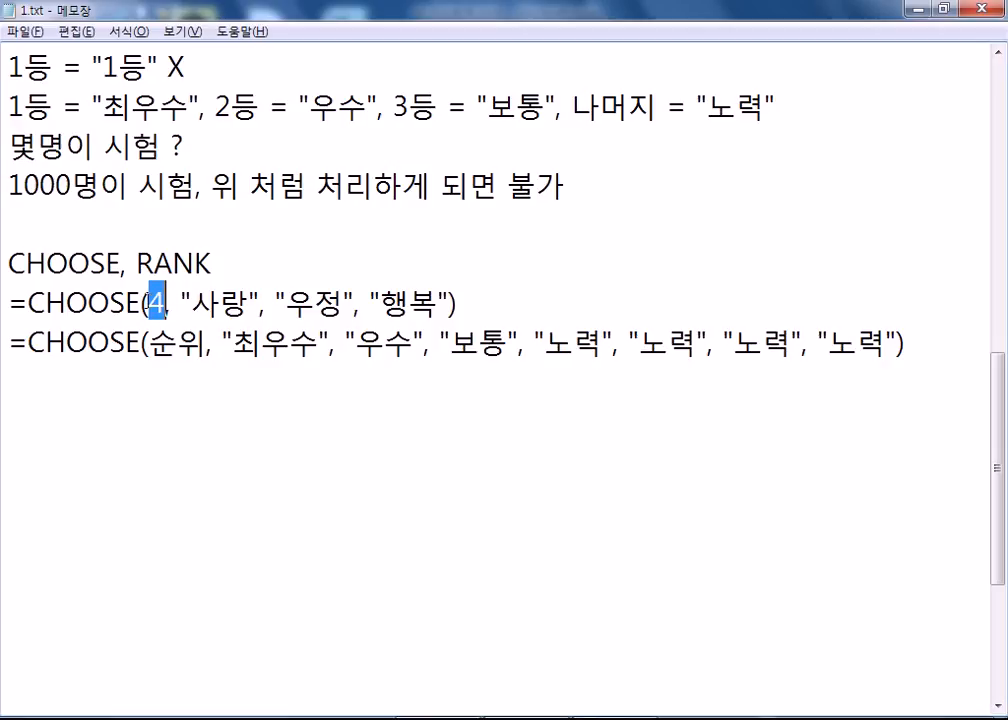
# Step: Set the first argument of the 사랑/우정/행복 CHOOSE example to 2
pyautogui.moveTo(9, 302); pyautogui.dragTo(276, 302)
pyautogui.doubleClick(155, 302)
pyautogui.write('2')
# Step: Replace 순위 in the second CHOOSE formula with 3 and highlight its third value, "보통"
pyautogui.doubleClick(158, 343)
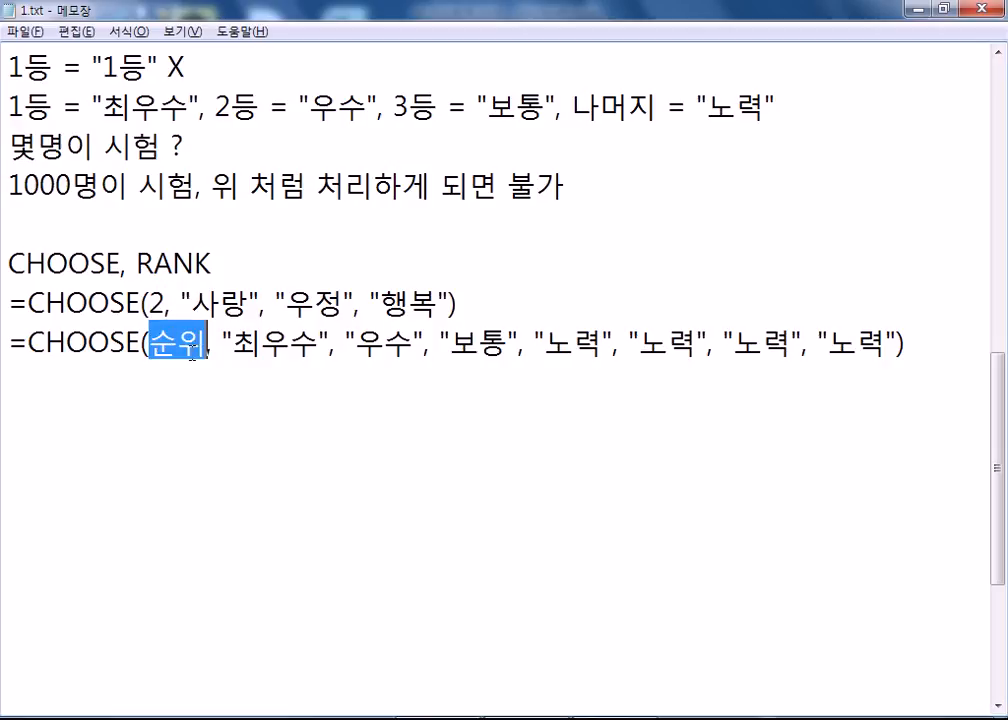
pyautogui.write('3')
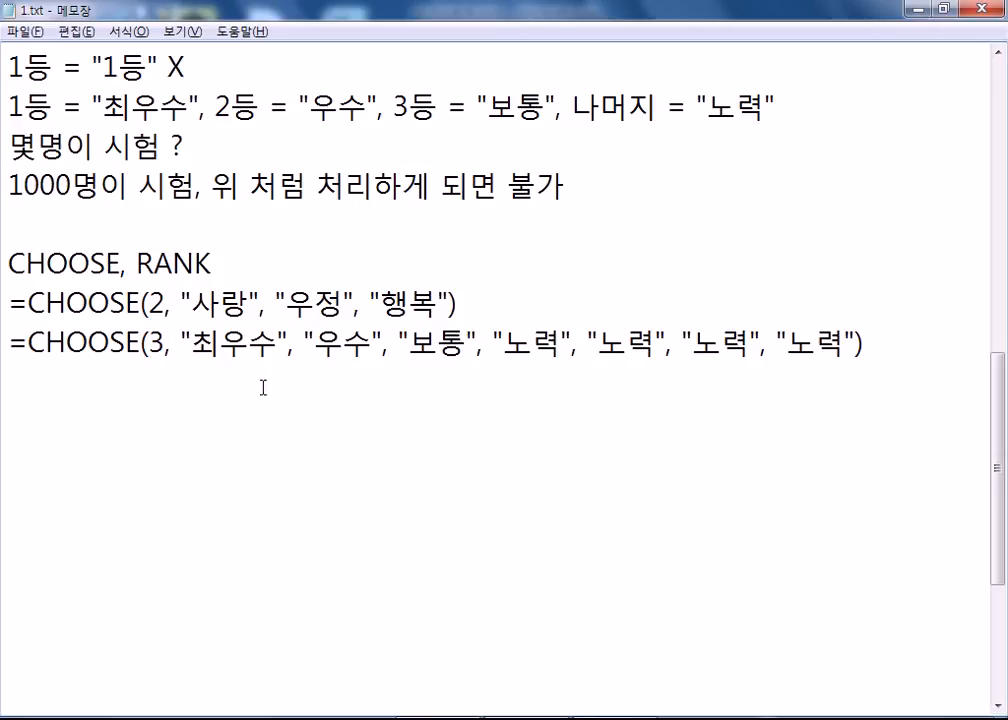
pyautogui.doubleClick(437, 343)
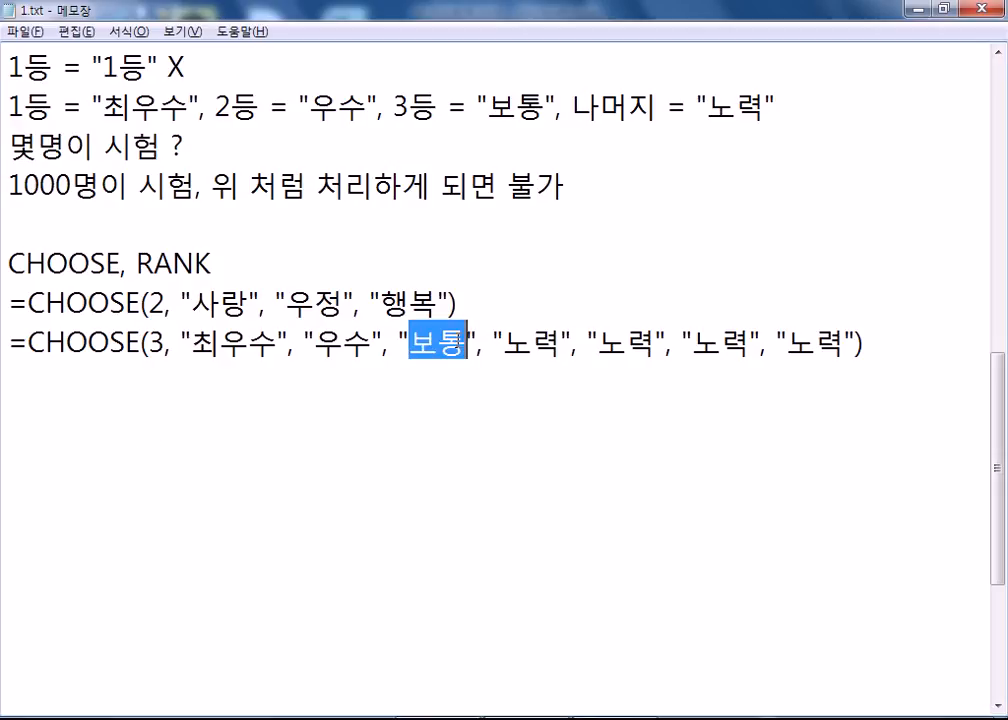
# Step: Change the second CHOOSE formula's first argument to 6 and highlight the sixth value, "노력"
pyautogui.doubleClick(160, 342)
pyautogui.write('6')
pyautogui.press('Right')
pyautogui.press('Right')
pyautogui.press('Right')
pyautogui.press('Right')
pyautogui.press('Right')
pyautogui.press('Right')
pyautogui.press('Right')
pyautogui.press('Right')
pyautogui.press('Right')
pyautogui.press('Right')
pyautogui.press('Right')
pyautogui.press('Right')
pyautogui.press('Right')
pyautogui.press('Right')
pyautogui.press('Right')
pyautogui.press('Right')
pyautogui.press('Right')
pyautogui.press('Right')
pyautogui.press('Right')
pyautogui.press('Right')
pyautogui.press('Right')
pyautogui.press('Right')
pyautogui.press('Right')
pyautogui.press('Right')
pyautogui.press('Right')
pyautogui.press('Right')
pyautogui.press('Right')
pyautogui.press('Right')
pyautogui.press('Right')
pyautogui.press('Right')
pyautogui.press('Right')
pyautogui.press('Right')
pyautogui.press('Right')
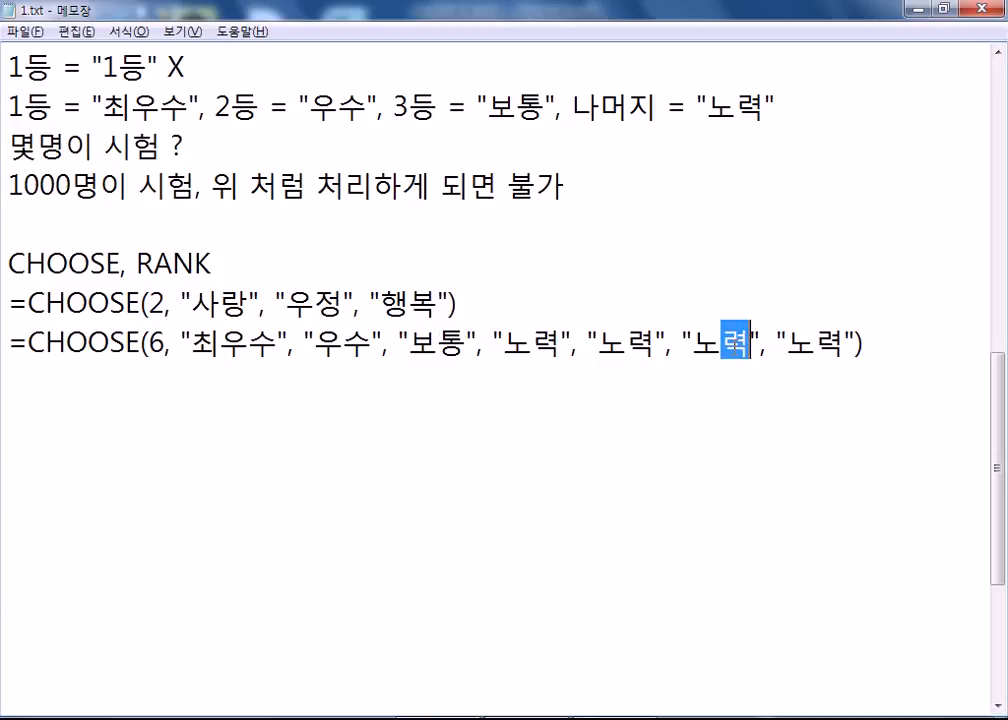
# Step: Put the word 순위 back as the first argument of the second CHOOSE formula
pyautogui.doubleClick(152, 343)
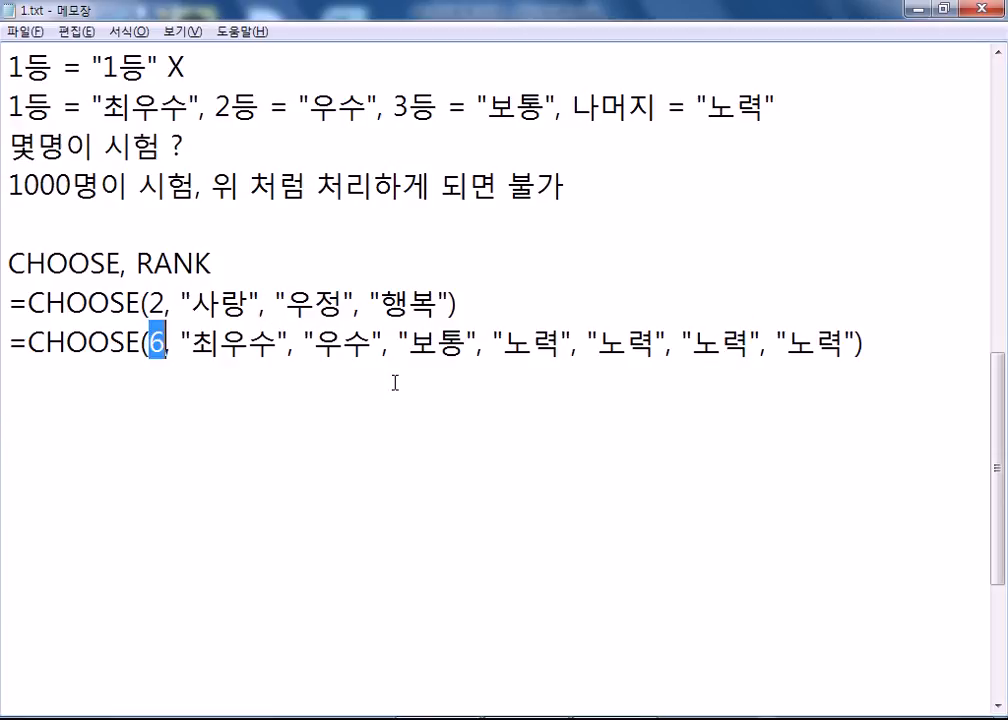
pyautogui.write('TN')
pyautogui.press('BackSpace')
pyautogui.press('BackSpace')
pyautogui.write('순위')
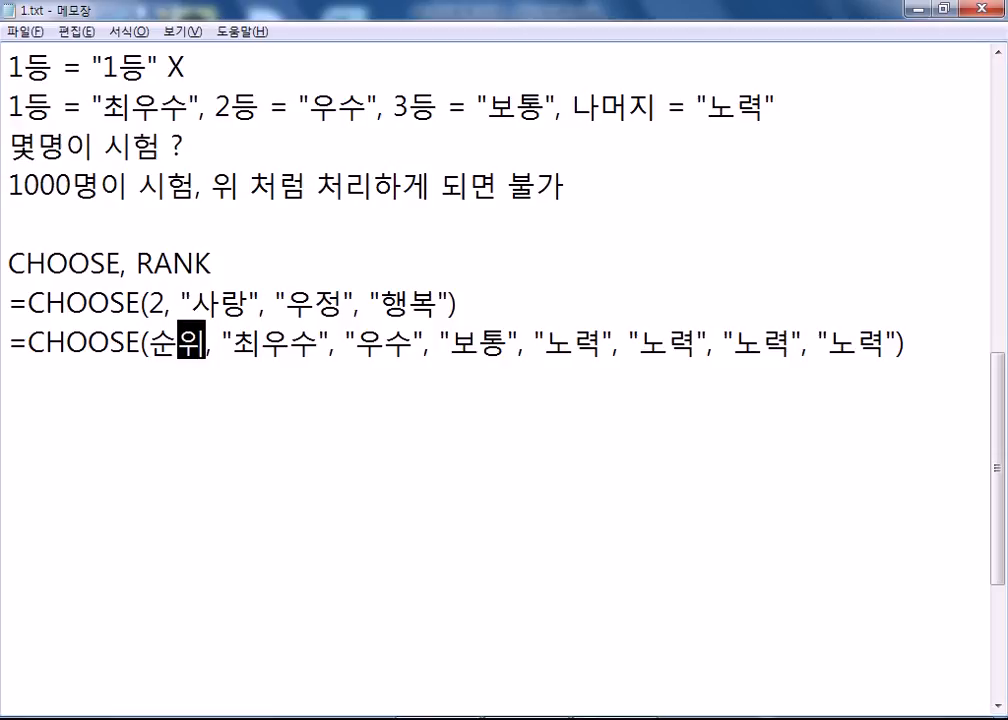
# Step: Check the [표3] score table in Excel and compare it with the CHOOSE grade list and the 1000명 note in Notepad
pyautogui.hotkey('alt', 'Tab')
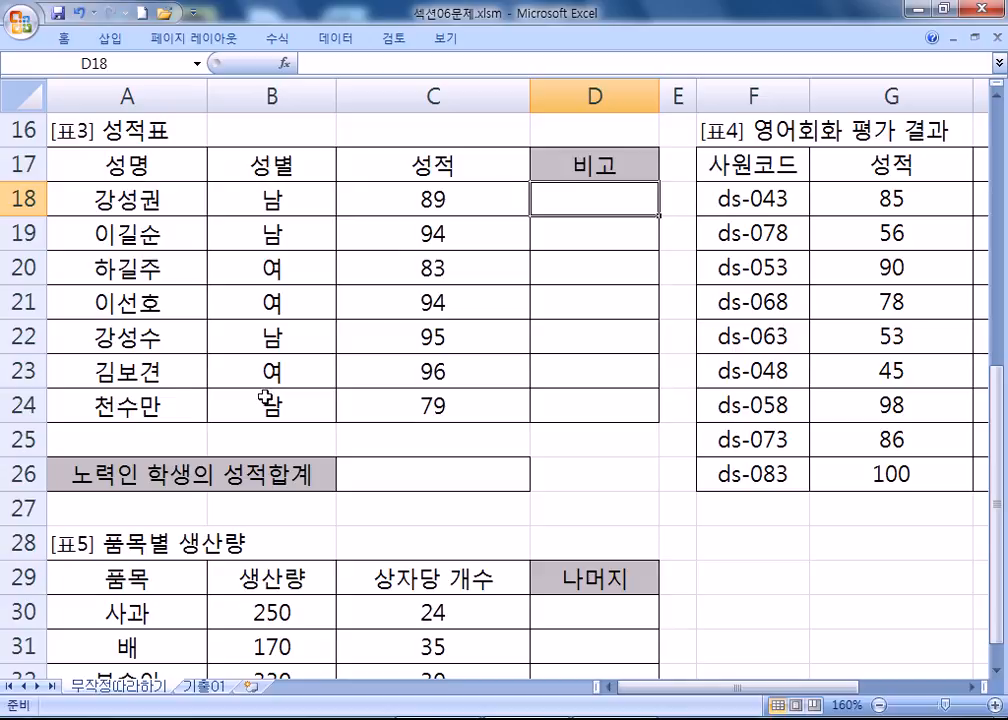
pyautogui.hotkey('alt', 'Tab')
pyautogui.moveTo(261, 343); pyautogui.dragTo(886, 343)
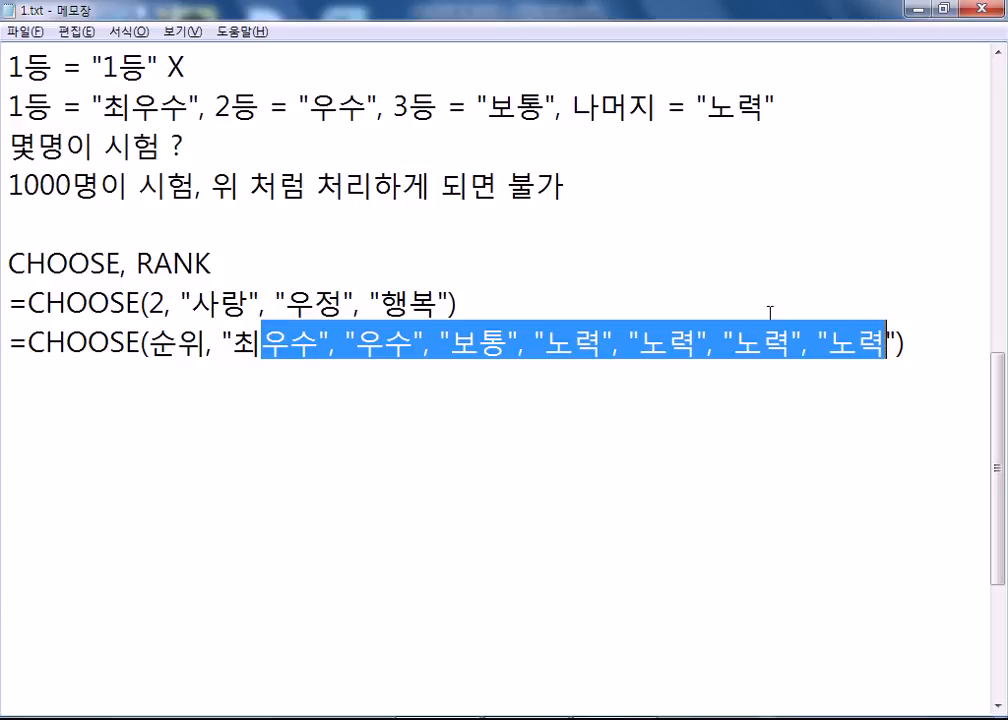
pyautogui.click(72, 186)
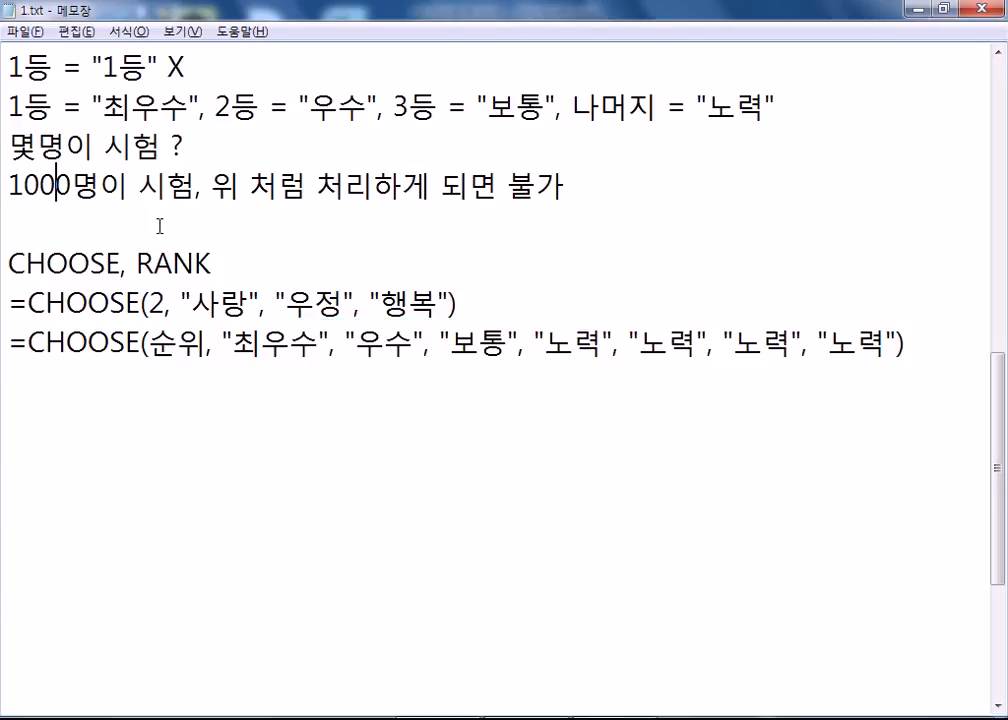
# Step: Highlight the grade values "최우수", "우수" and "보통" through the "노력" entries of the second CHOOSE formula, ending on its 순위 argument
pyautogui.moveTo(233, 343); pyautogui.dragTo(290, 343)
pyautogui.moveTo(358, 343); pyautogui.dragTo(414, 343)
pyautogui.click(478, 343)
pyautogui.moveTo(478, 343); pyautogui.dragTo(898, 343)
pyautogui.click(525, 343)
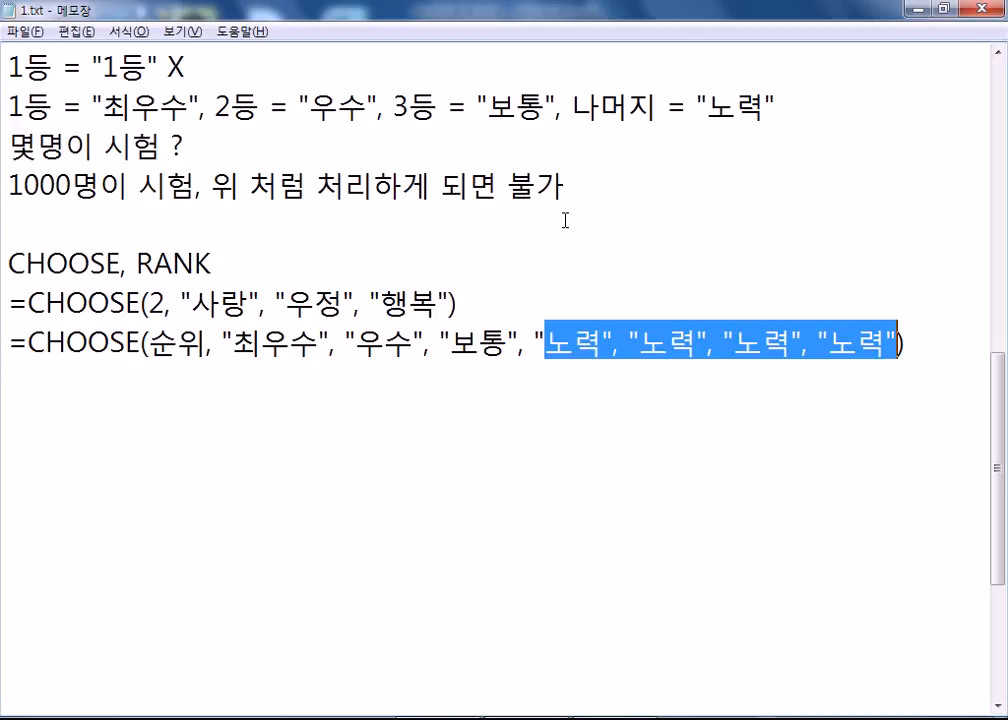
pyautogui.click(160, 212)
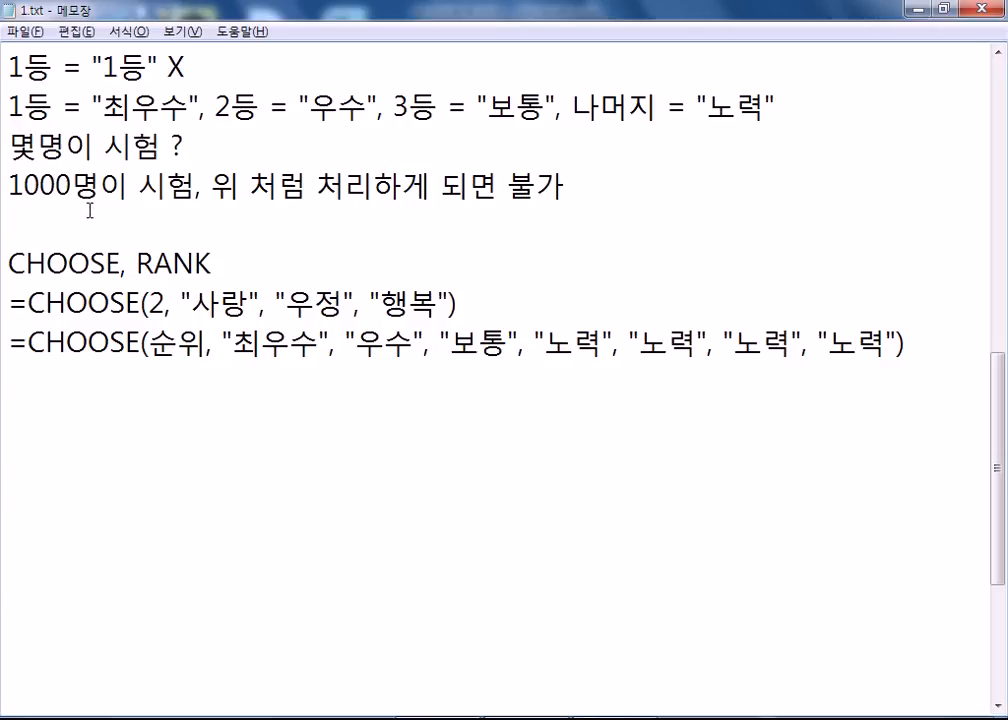
pyautogui.moveTo(148, 343); pyautogui.dragTo(205, 343)
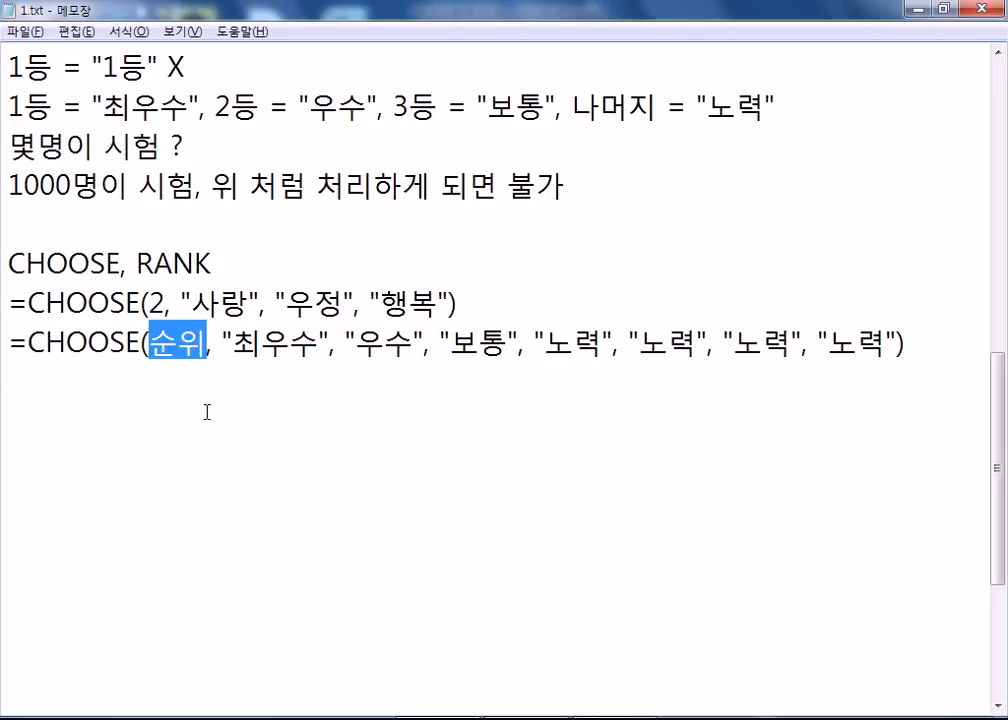
# Step: Check the [표3] scores in Excel and highlight option 0 (내림차순) in the Notepad note on the RANK function
pyautogui.hotkey('alt', 'Tab')
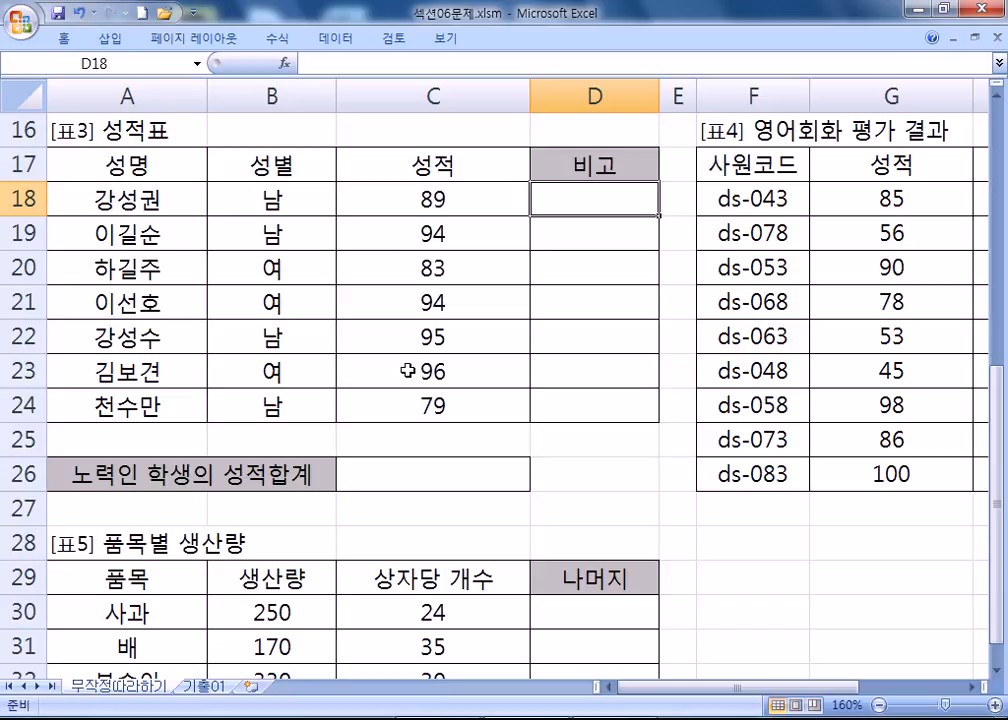
pyautogui.hotkey('alt', 'Tab')
pyautogui.scroll(4, 544, 394)
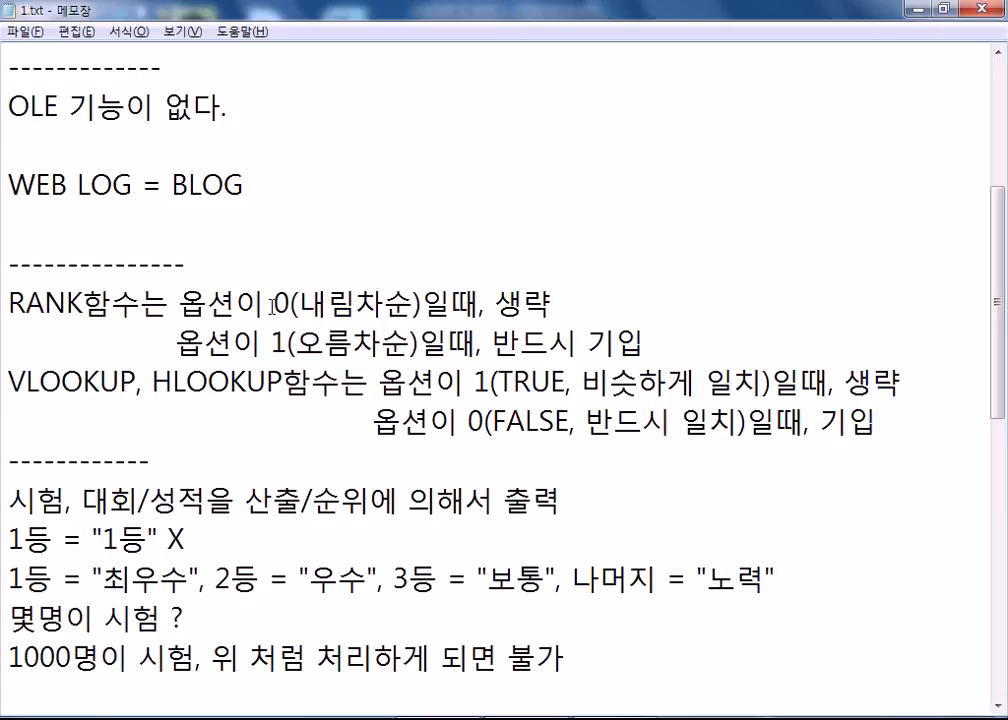
pyautogui.moveTo(274, 302); pyautogui.dragTo(290, 302)
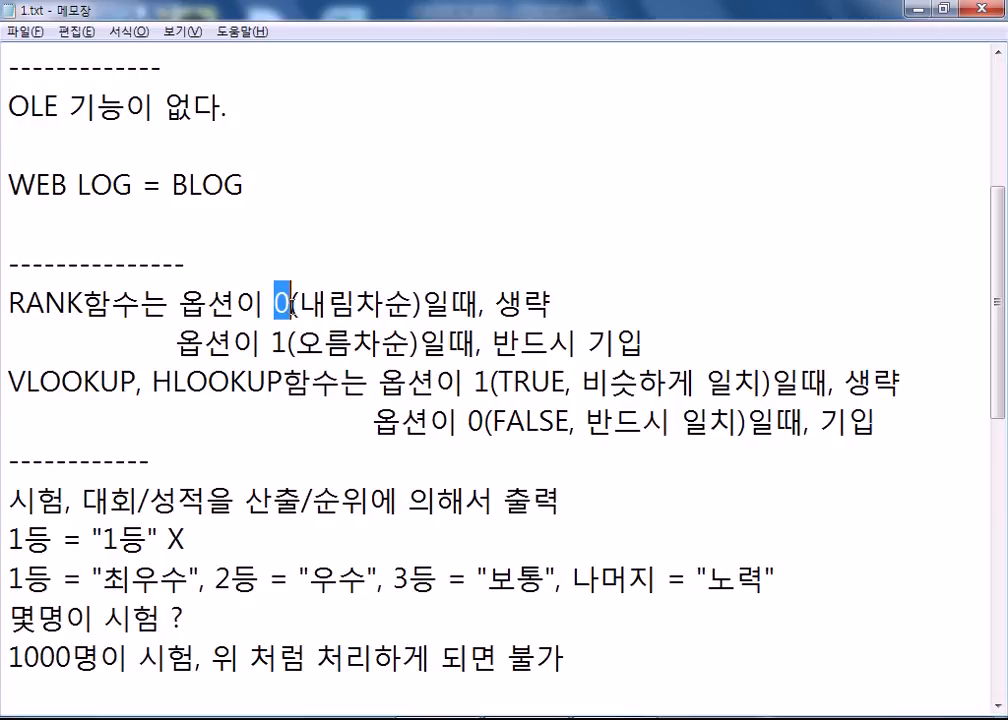
pyautogui.scroll(-3, 288, 316)
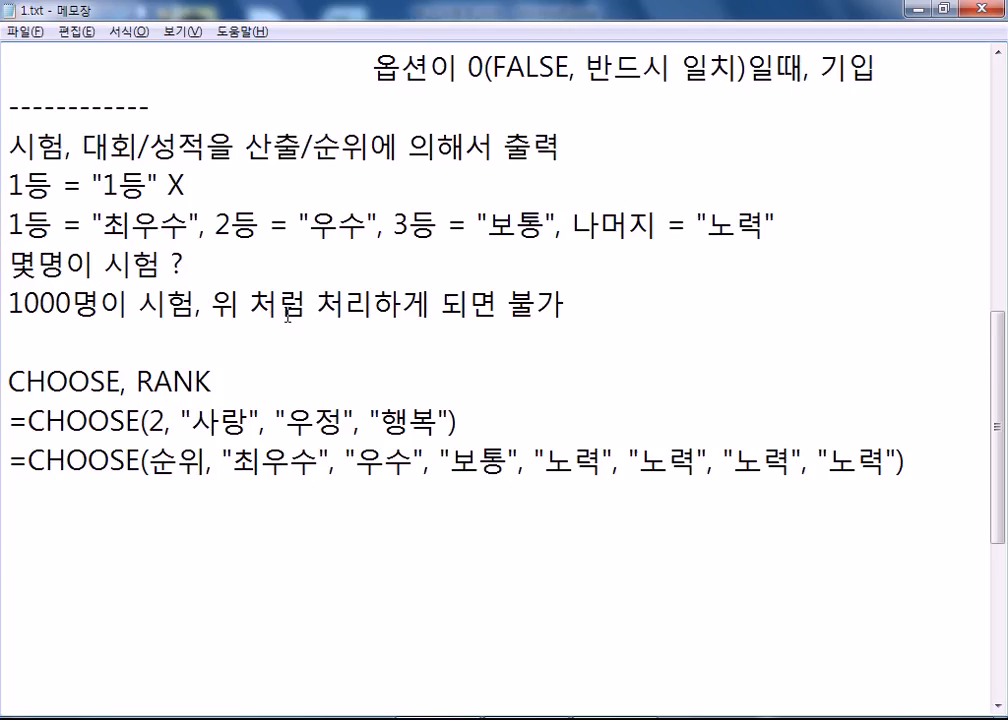
pyautogui.hotkey('alt', 'Tab')
pyautogui.hotkey('alt', 'Tab')
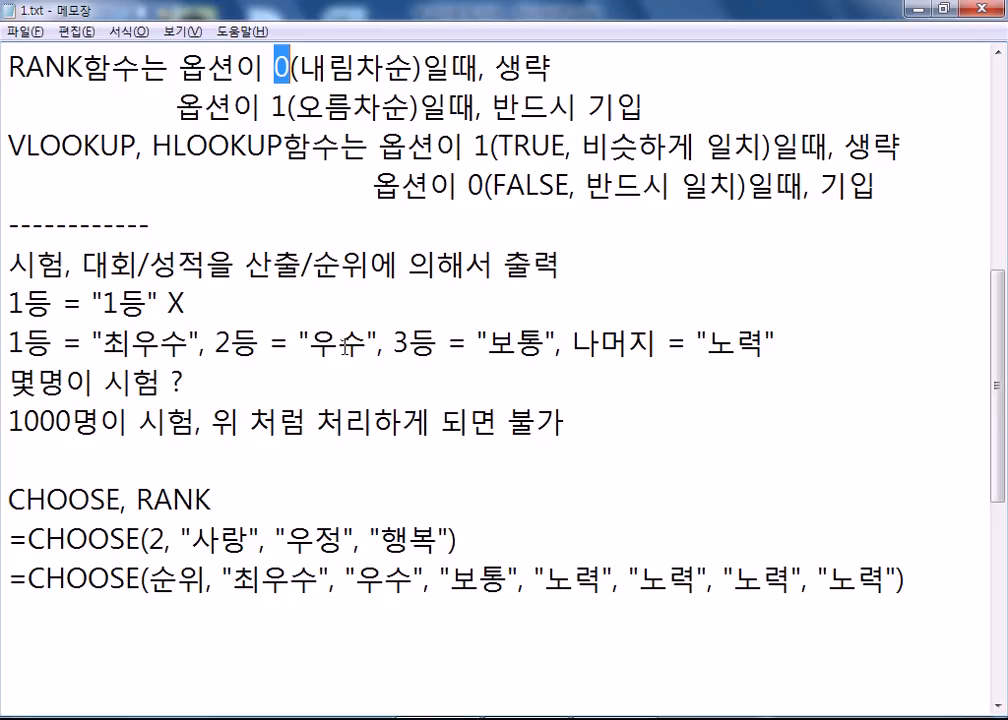
# Step: Replace 순위 in the second CHOOSE formula with RANK(C18, taking the first score's cell from the Excel table
pyautogui.scroll(-3, 169, 459)
pyautogui.moveTo(158, 347); pyautogui.dragTo(205, 350)
pyautogui.write('ㄱ무ㅏ')
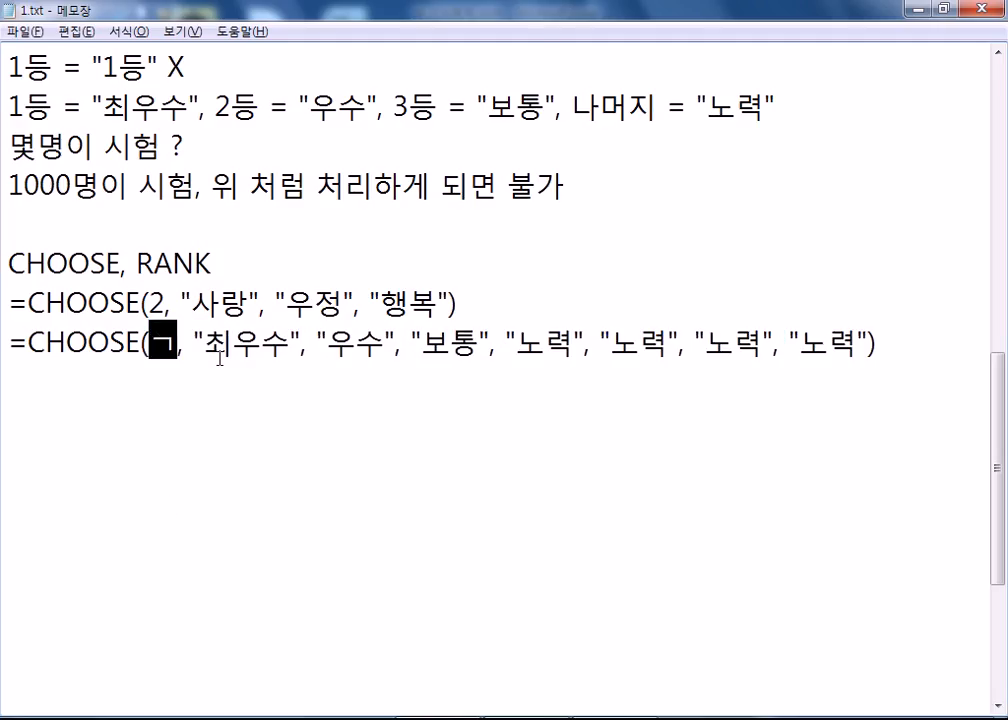
pyautogui.press('BackSpace')
pyautogui.press('BackSpace')
pyautogui.press('BackSpace')
pyautogui.write('RNA')
pyautogui.press('BackSpace')
pyautogui.press('BackSpace')
pyautogui.write('ANK(C,')
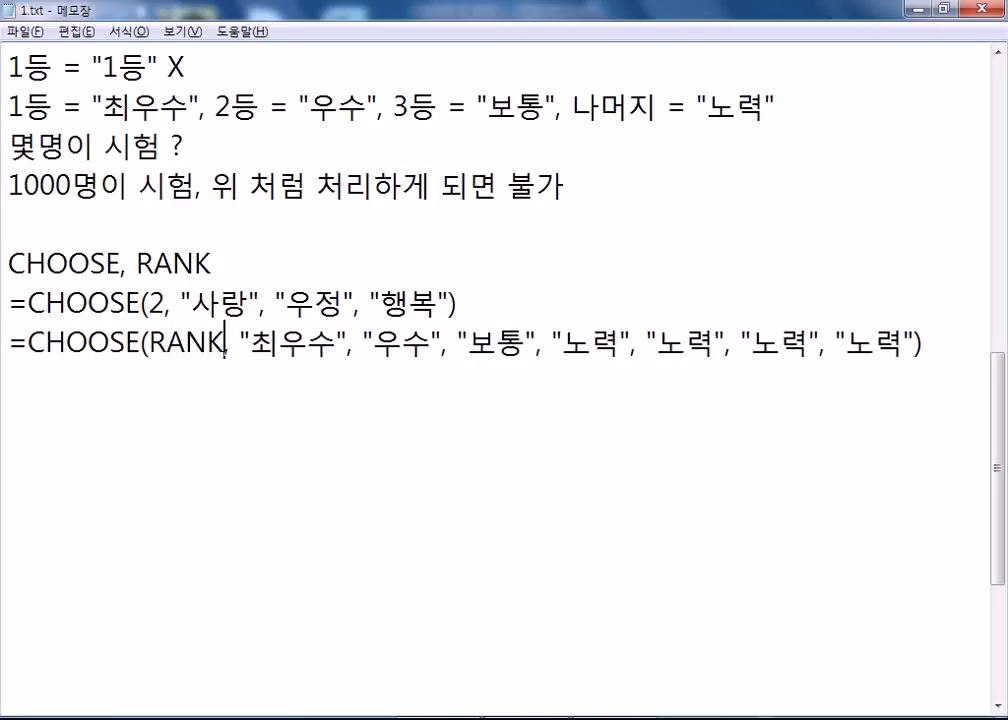
pyautogui.hotkey('alt', 'Tab')
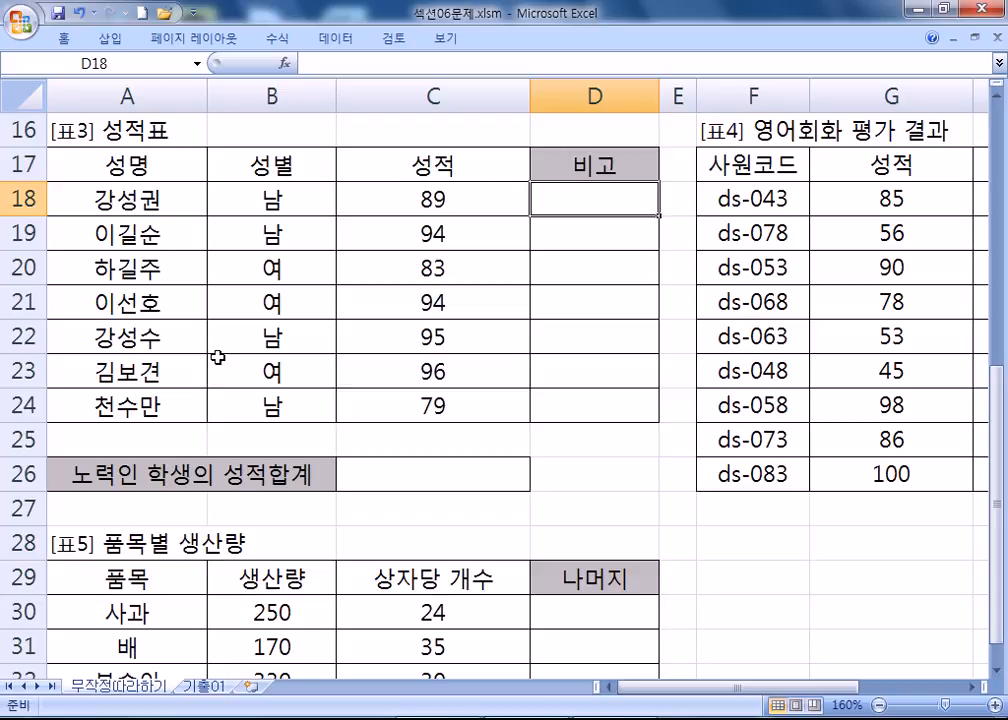
pyautogui.hotkey('alt', 'Tab')
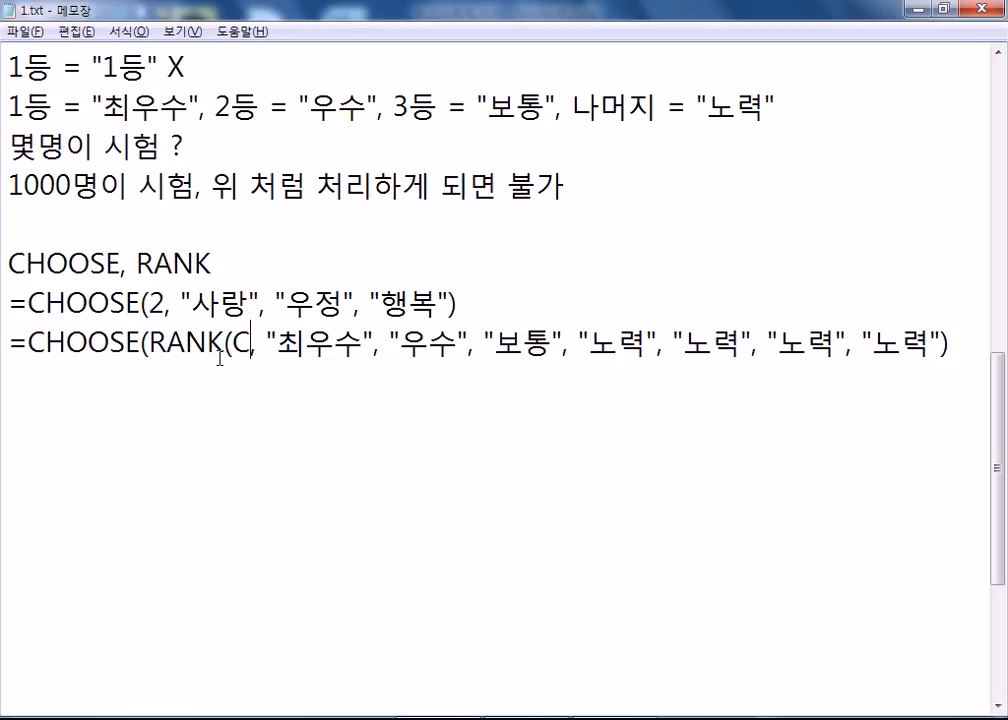
pyautogui.write('18')
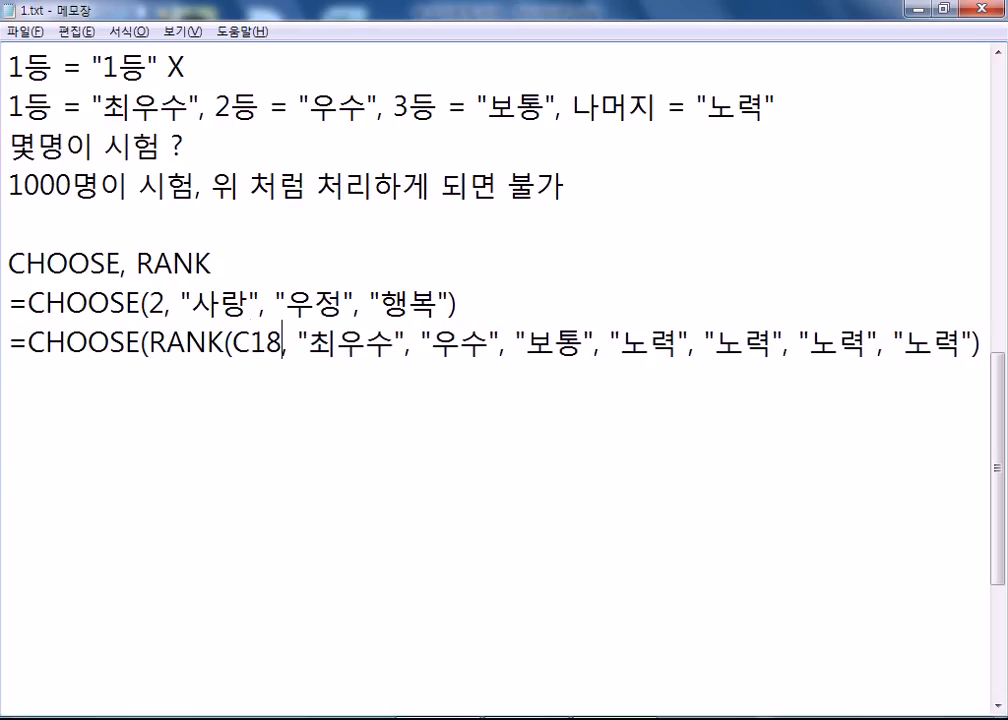
# Step: Add the score range C18:C24 as the second argument of the RANK function
pyautogui.write(', C1')
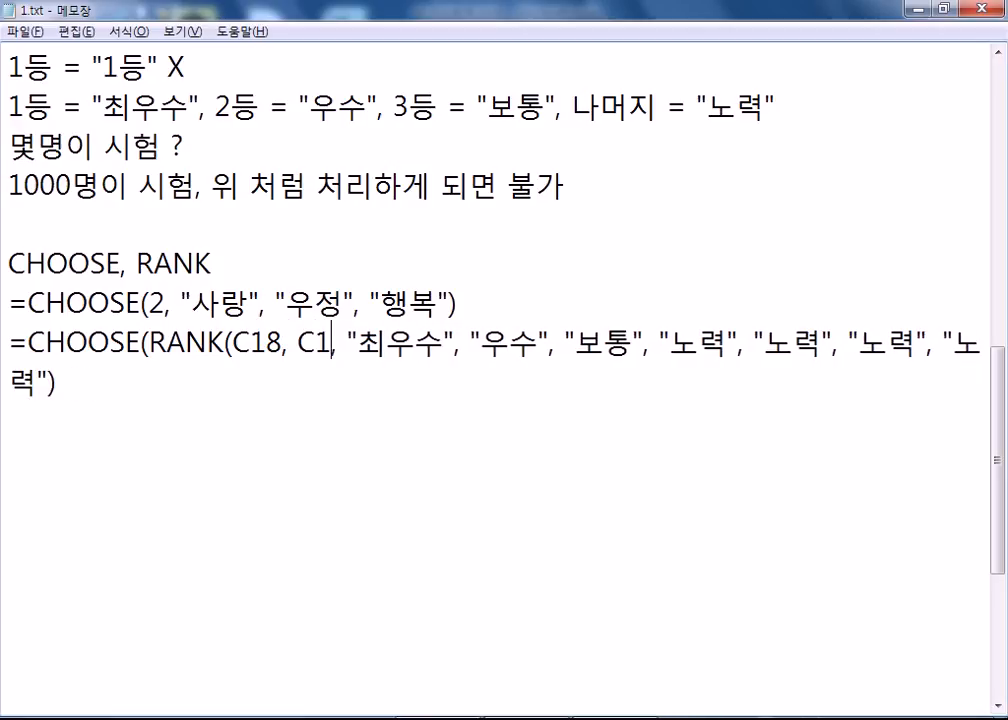
pyautogui.write('8:C')
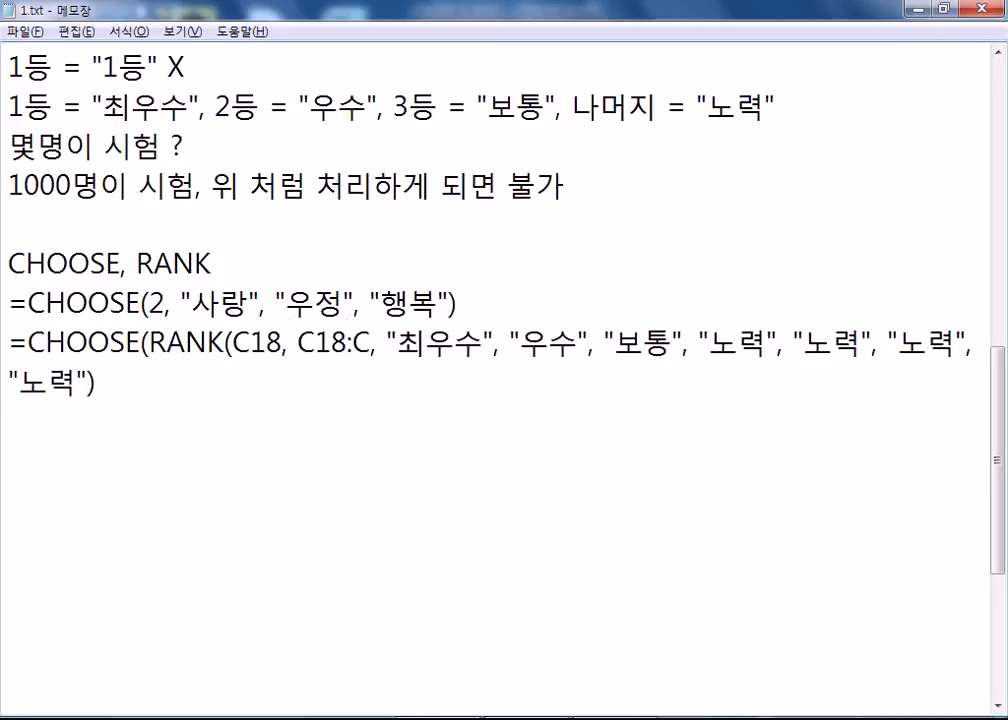
pyautogui.hotkey('alt', 'Tab')
pyautogui.hotkey('alt', 'Tab')
pyautogui.write('24')
# Step: Make the RANK range absolute so it reads $C$18:$C$24
pyautogui.press('Left')
pyautogui.press('Left')
pyautogui.press('Left')
pyautogui.press('Left')
pyautogui.press('Left')
pyautogui.press('Left')
pyautogui.press('Left')
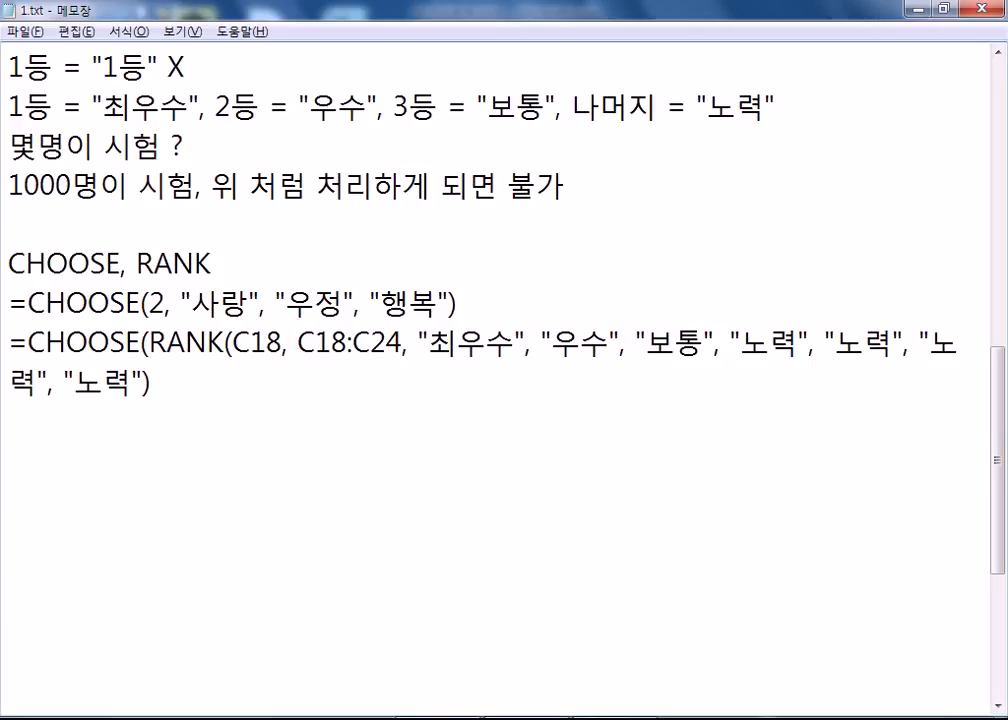
pyautogui.write('$')
pyautogui.press('Right')
pyautogui.write('$')
pyautogui.press('Right')
pyautogui.press('Right')
pyautogui.press('Right')
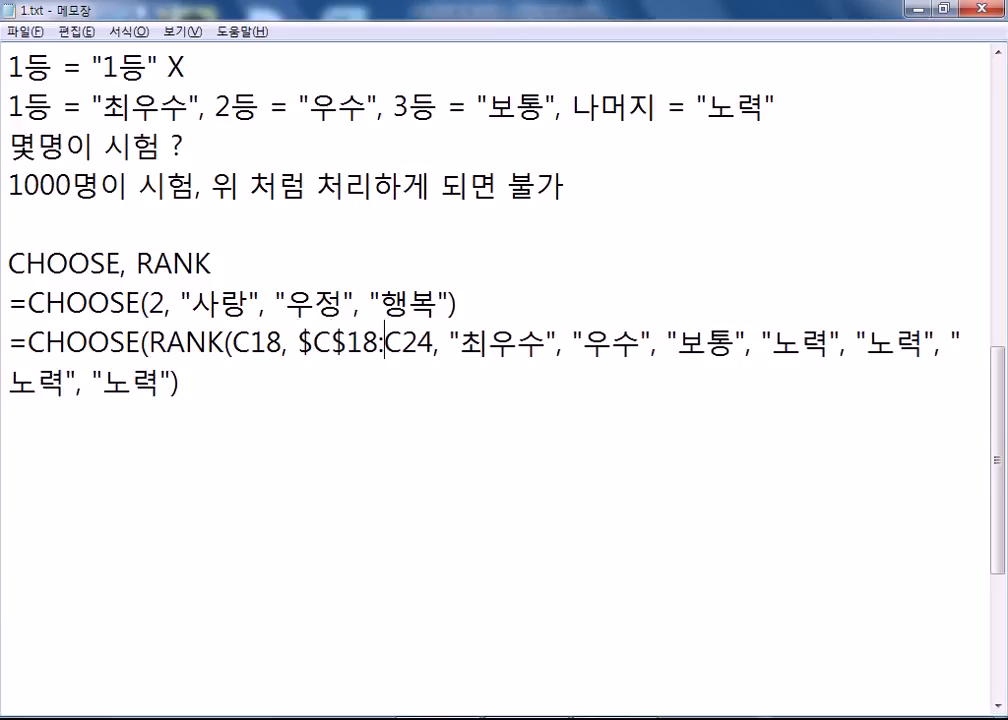
pyautogui.write('$')
pyautogui.press('Right')
pyautogui.write('$')
pyautogui.press('Right')
pyautogui.press('Right')
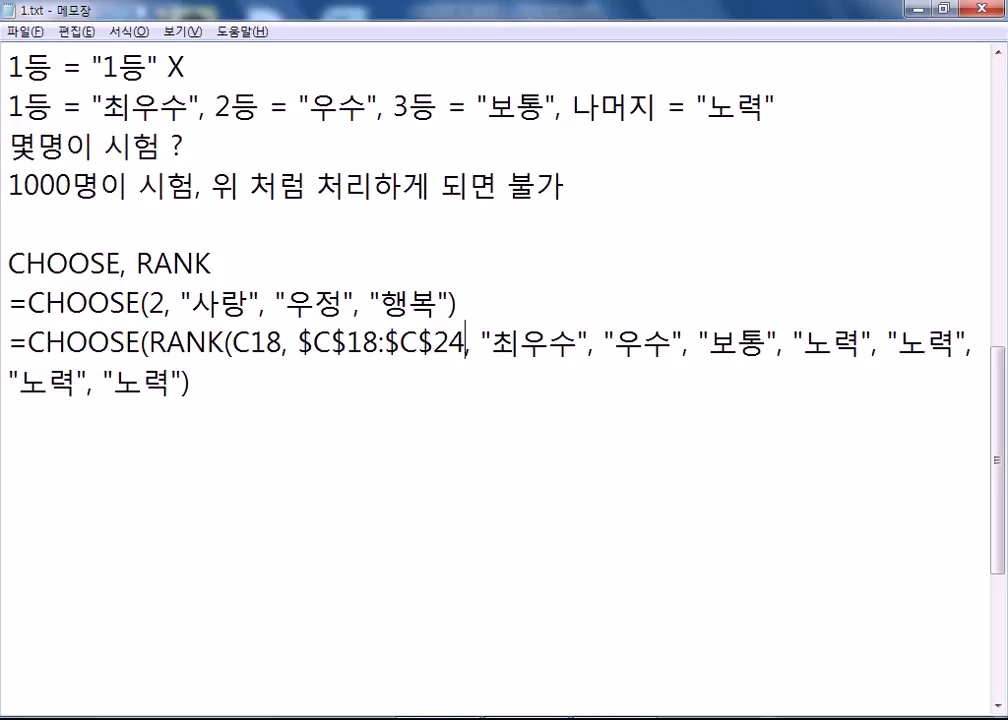
# Step: Close the RANK function's parenthesis, add 0 as its order option, and remove that option again
pyautogui.write(')')
pyautogui.press('Left')
pyautogui.write(',')
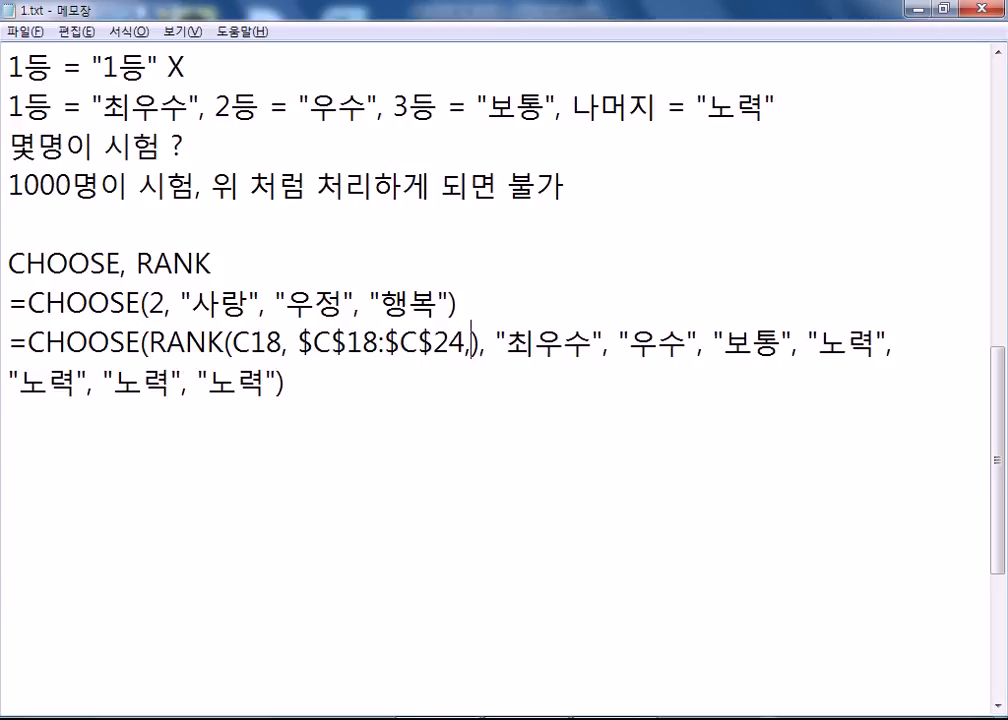
pyautogui.write(' 0')
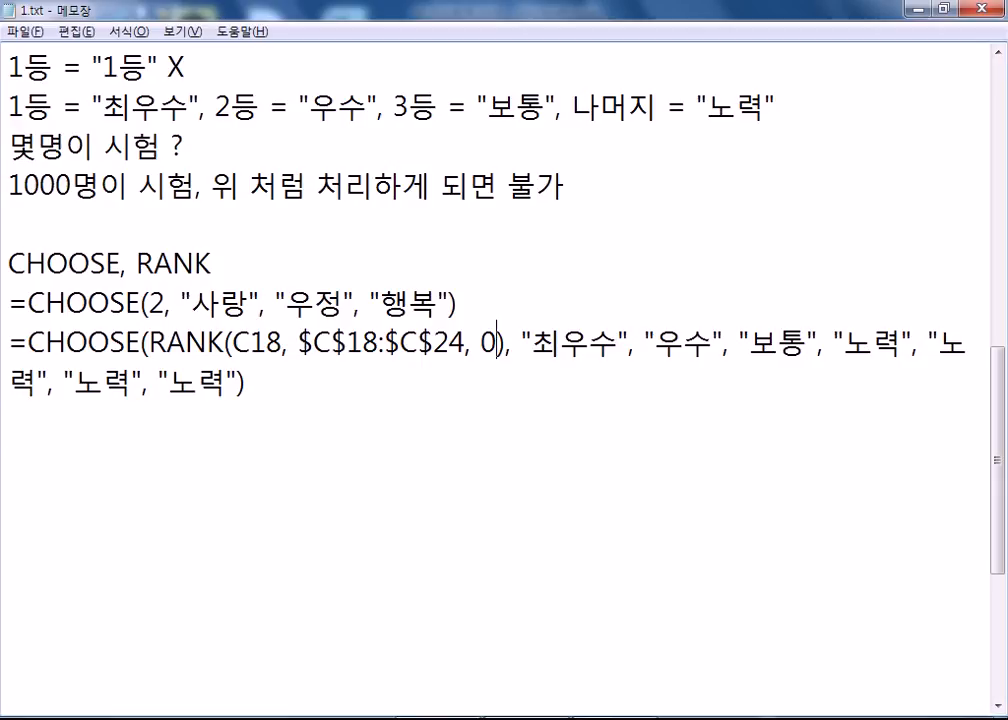
pyautogui.press('BackSpace')
pyautogui.press('BackSpace')
pyautogui.press('BackSpace')
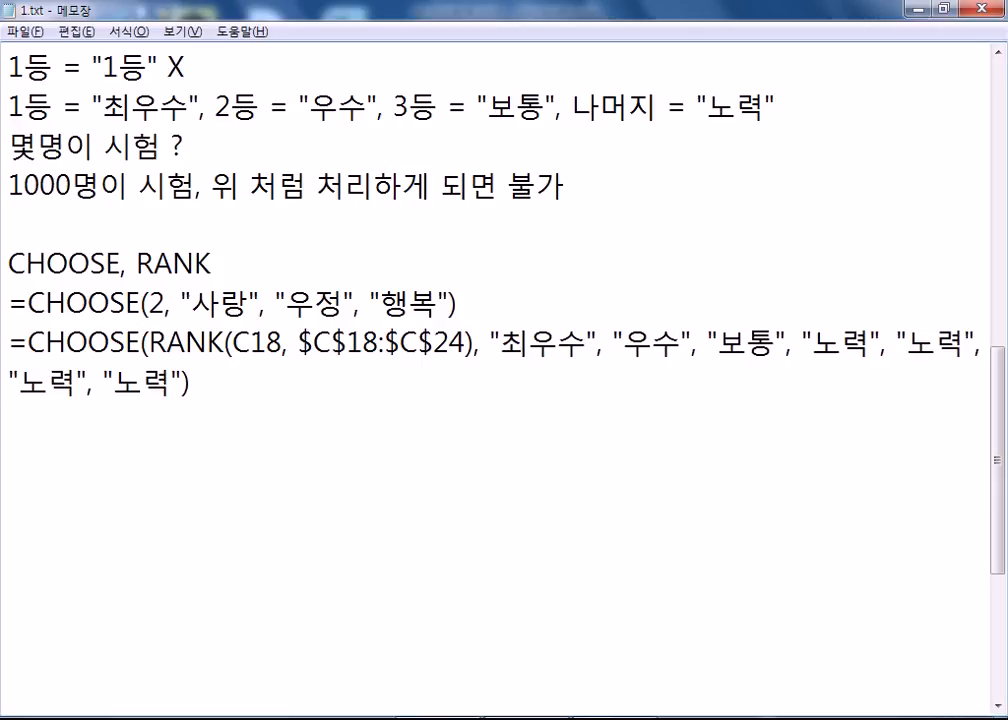
# Step: Copy the finished CHOOSE and RANK formula into cell D18 in Excel and fill it down the 비고 column to D24
pyautogui.moveTo(11, 342); pyautogui.dragTo(222, 389)
pyautogui.hotkey('ctrl', 'c')
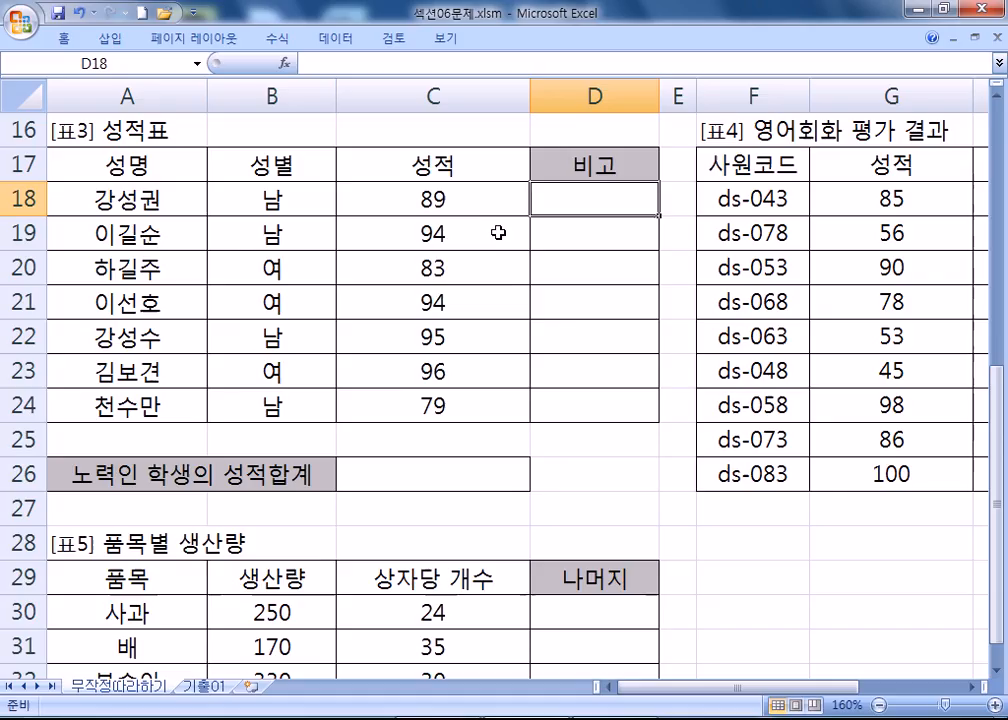
pyautogui.hotkey('alt', 'Tab')
pyautogui.doubleClick(574, 202)
pyautogui.hotkey('ctrl', 'v')
pyautogui.press('Return')
pyautogui.press('Up')
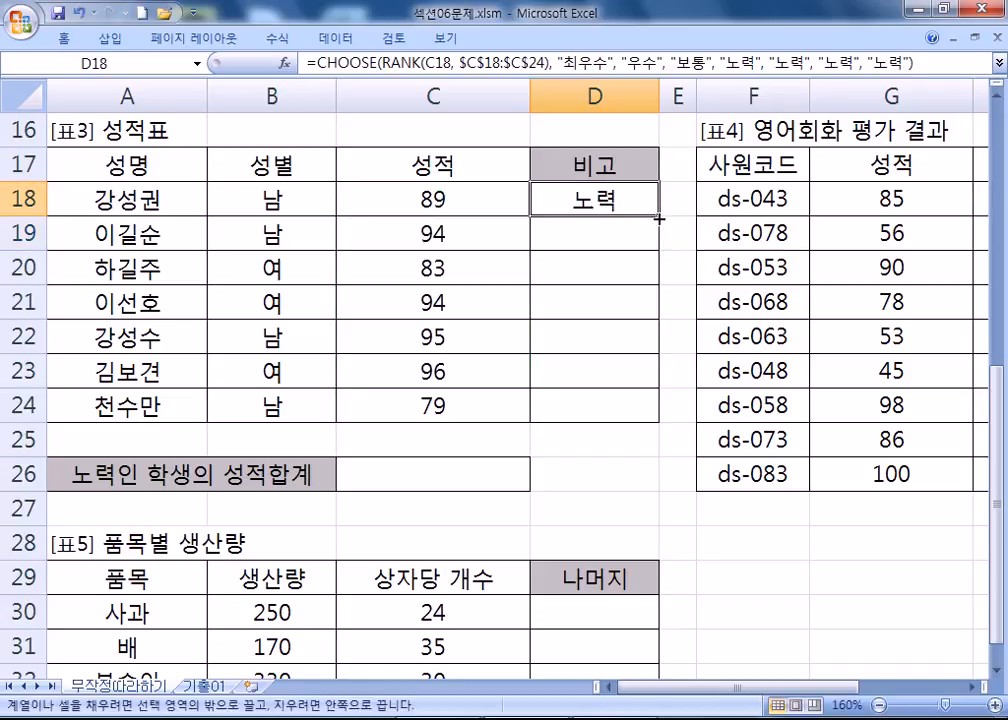
pyautogui.doubleClick(657, 218)
# Step: Check the filled 비고 grades in D23, D22, D21, D19 and D18 against their scores
pyautogui.click(565, 372)
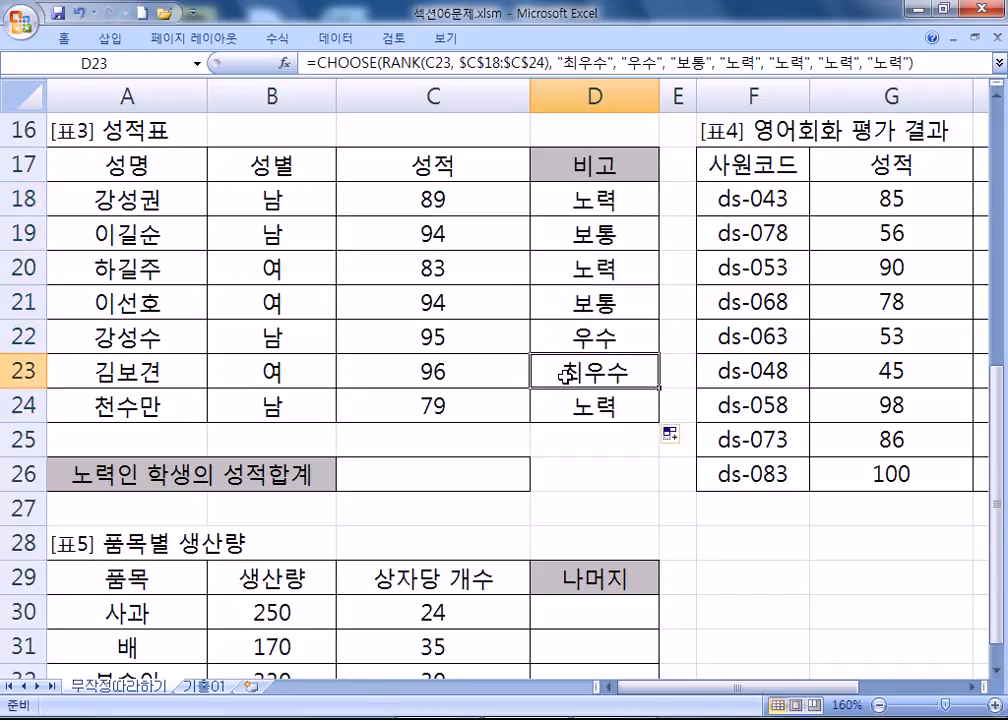
pyautogui.click(558, 328)
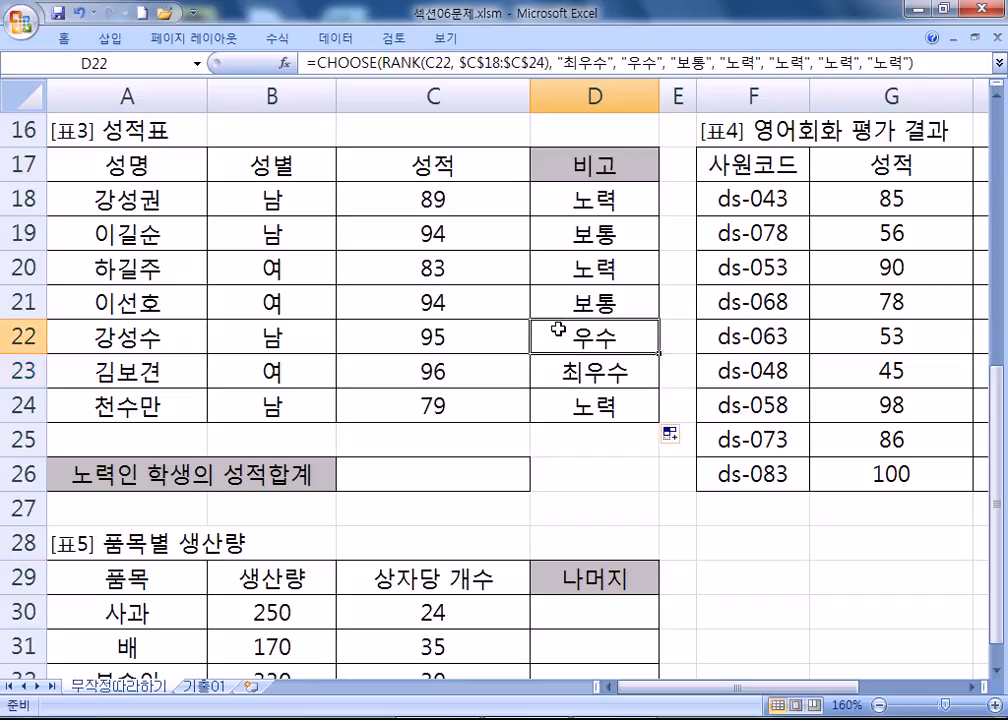
pyautogui.click(553, 300)
pyautogui.click(562, 233)
pyautogui.click(572, 299)
pyautogui.click(564, 233)
pyautogui.click(573, 297)
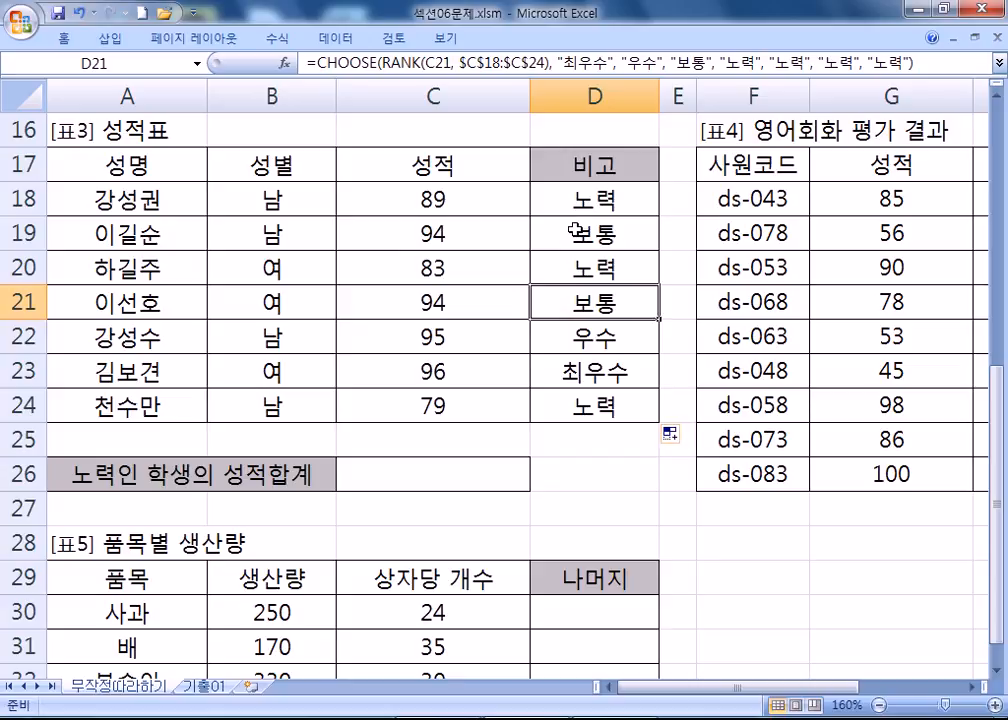
pyautogui.click(565, 198)
# Step: Switch to Notepad, add a blank line below the formula and highlight RANK(C18, $C$18:$C$24) as CHOOSE's first argument
pyautogui.hotkey('alt', 'Tab')
pyautogui.click(403, 395)
pyautogui.press('Return')
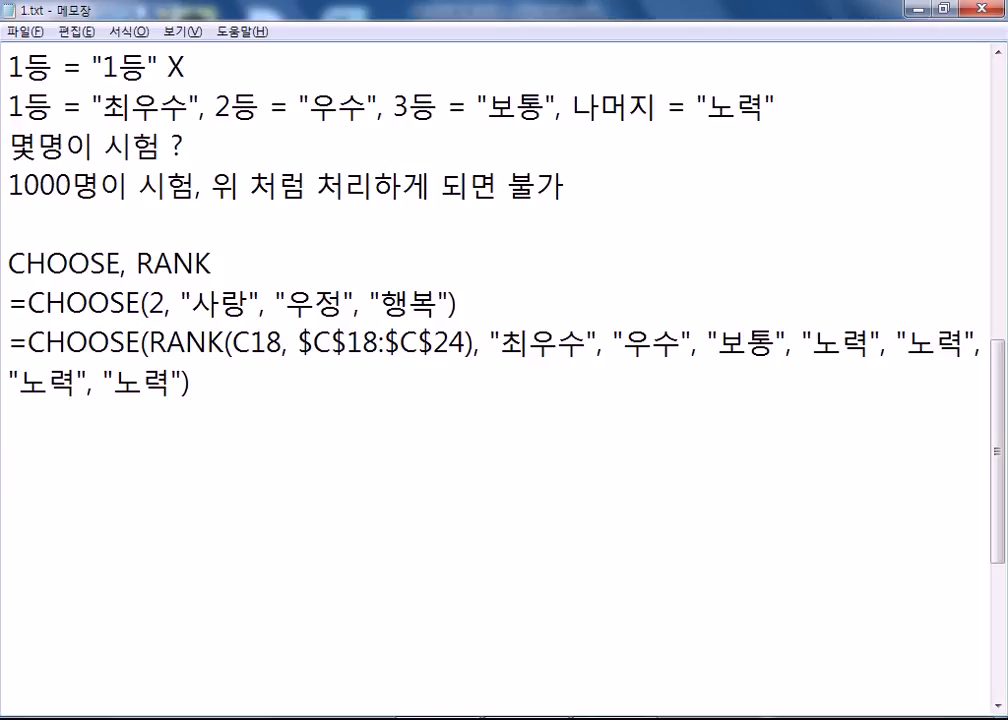
pyautogui.moveTo(149, 342); pyautogui.dragTo(288, 342)
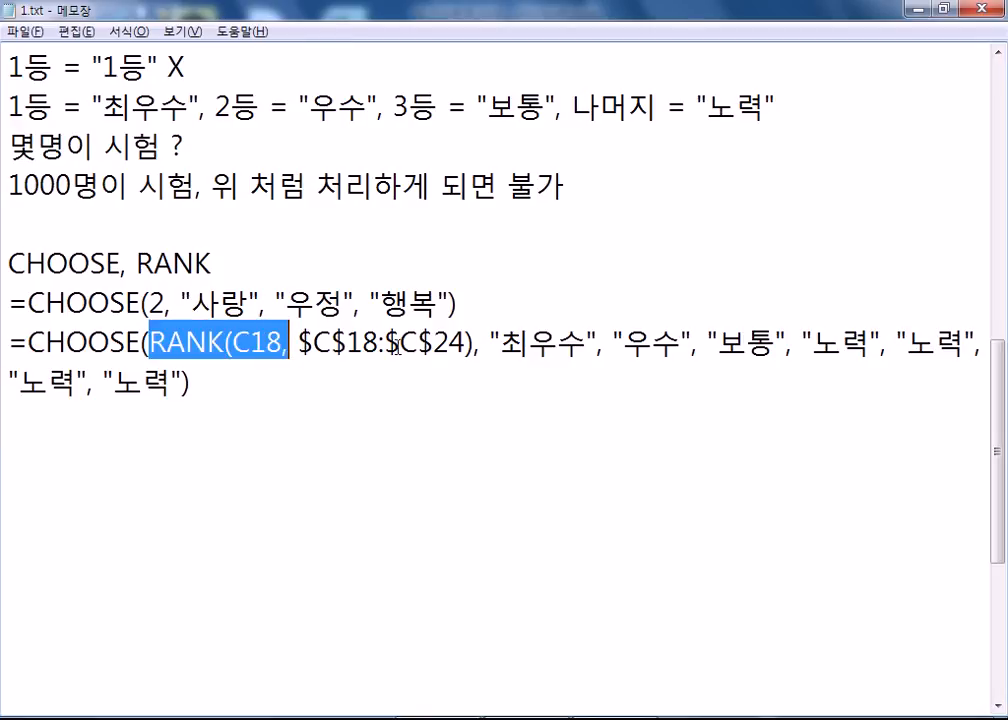
pyautogui.click(156, 333)
pyautogui.moveTo(150, 342); pyautogui.dragTo(473, 342)
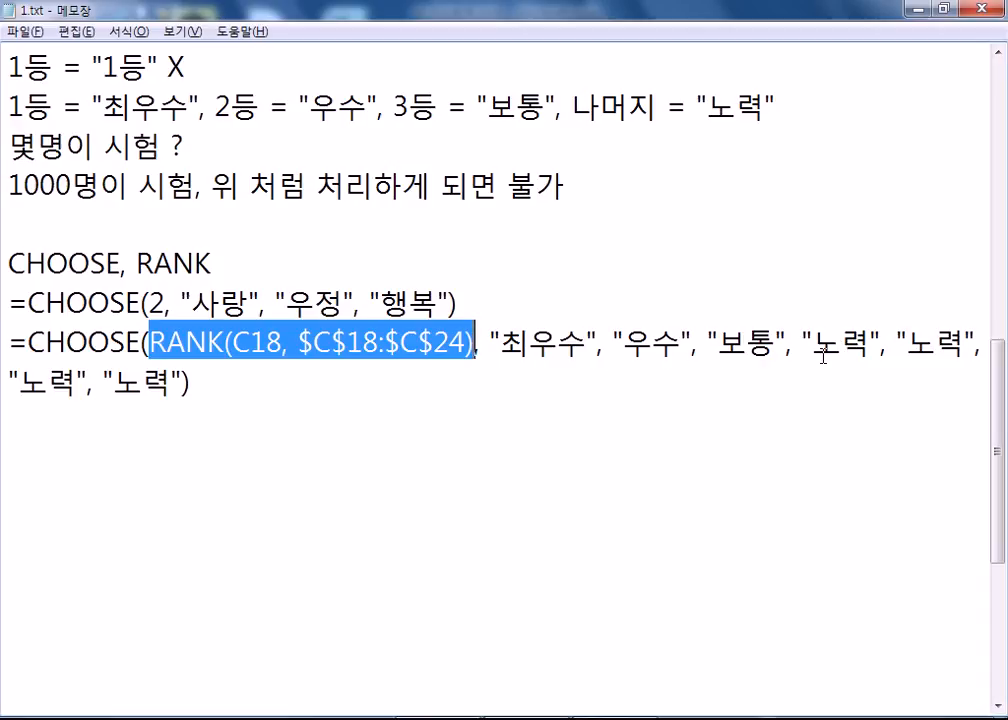
pyautogui.click(344, 410)
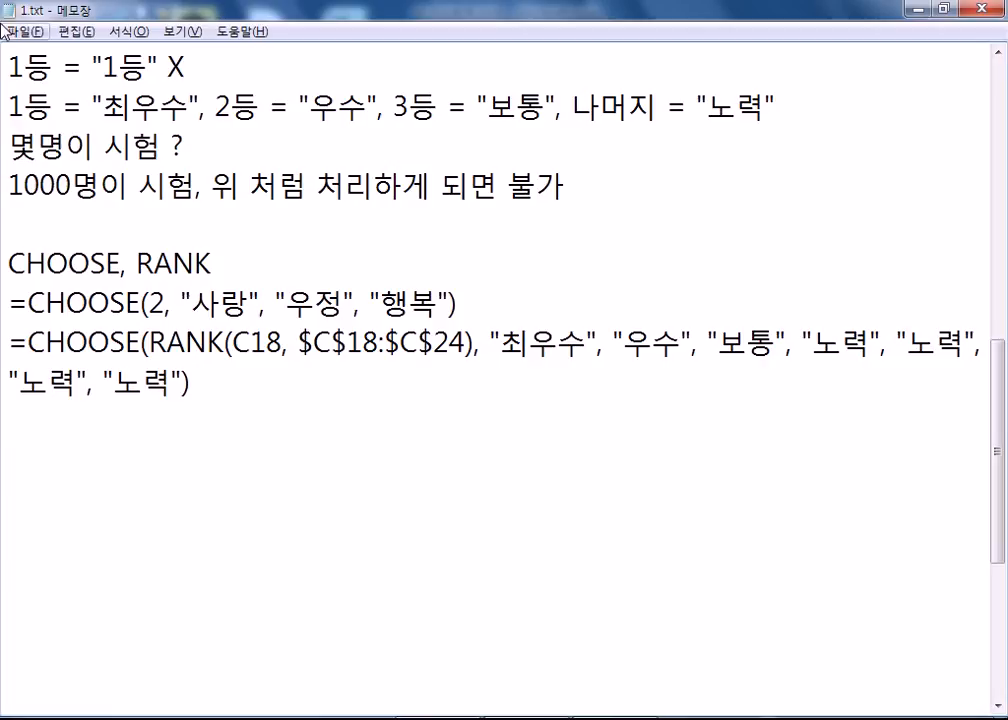
# Step: Highlight the arguments of the first CHOOSE formula, including "사랑" and "우정", to review how the index picks a value
pyautogui.moveTo(149, 302); pyautogui.dragTo(410, 302)
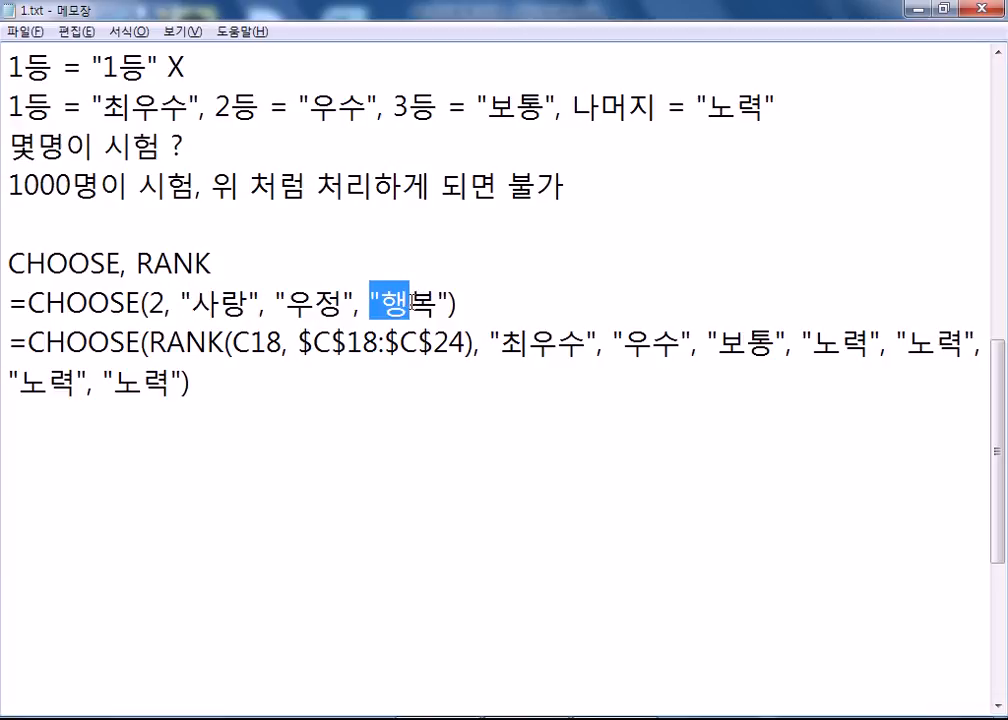
pyautogui.moveTo(192, 302); pyautogui.dragTo(259, 300)
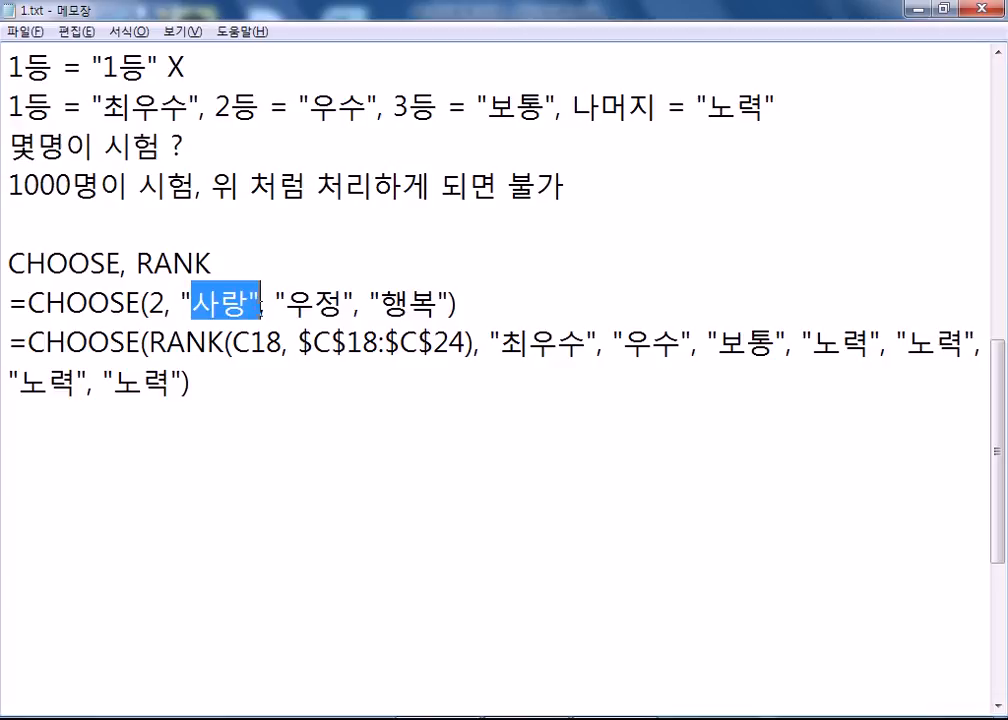
pyautogui.moveTo(285, 301); pyautogui.dragTo(344, 300)
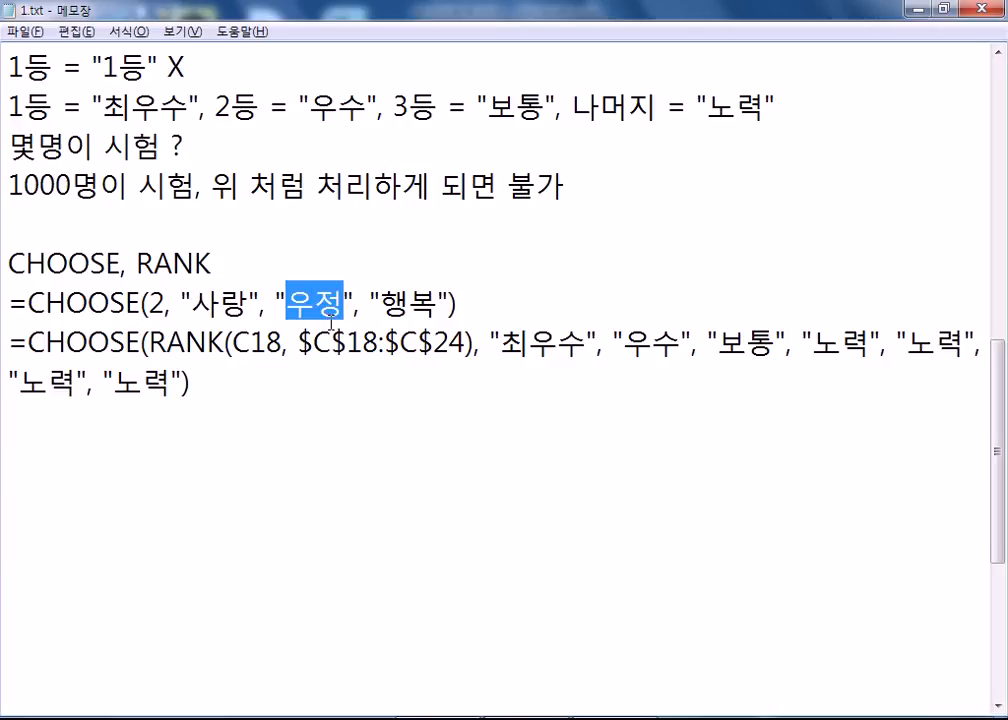
pyautogui.click(318, 300)
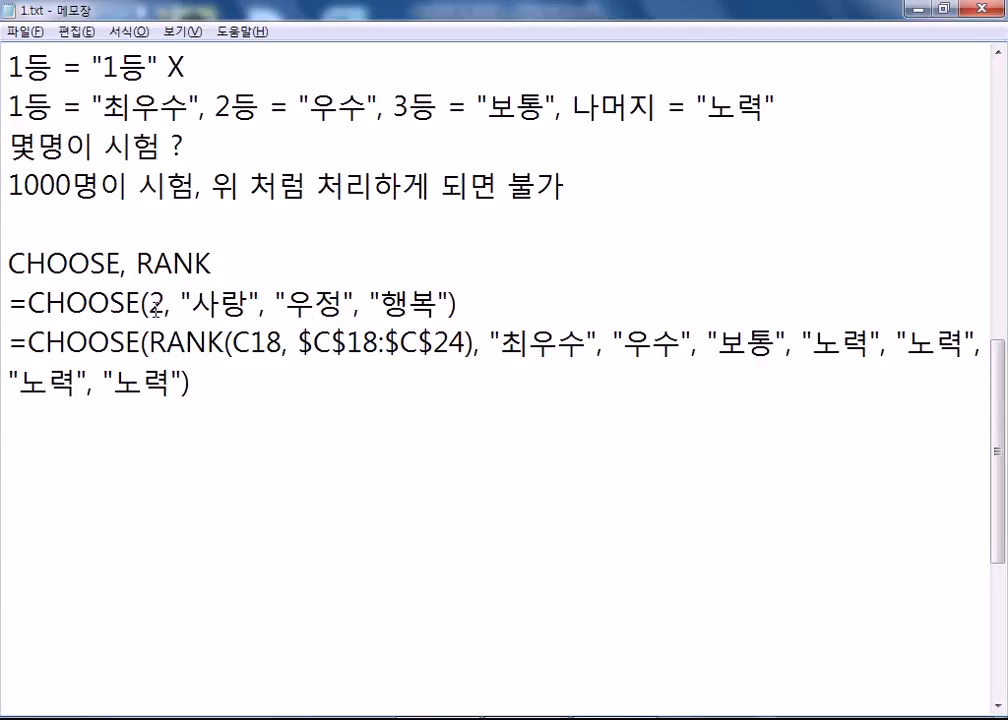
# Step: Add a blank line below the second CHOOSE formula and highlight the 1000명 note line
pyautogui.click(216, 395)
pyautogui.press('Return')
pyautogui.moveTo(9, 185); pyautogui.dragTo(9, 212)
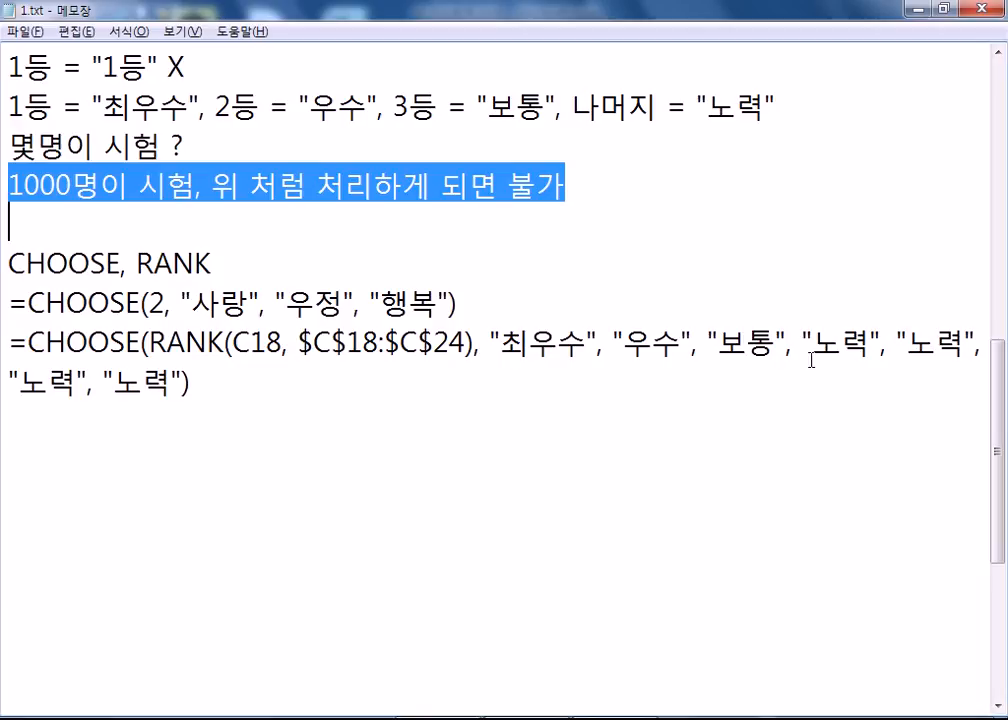
# Step: Add another new line below the second CHOOSE formula
pyautogui.click(639, 418)
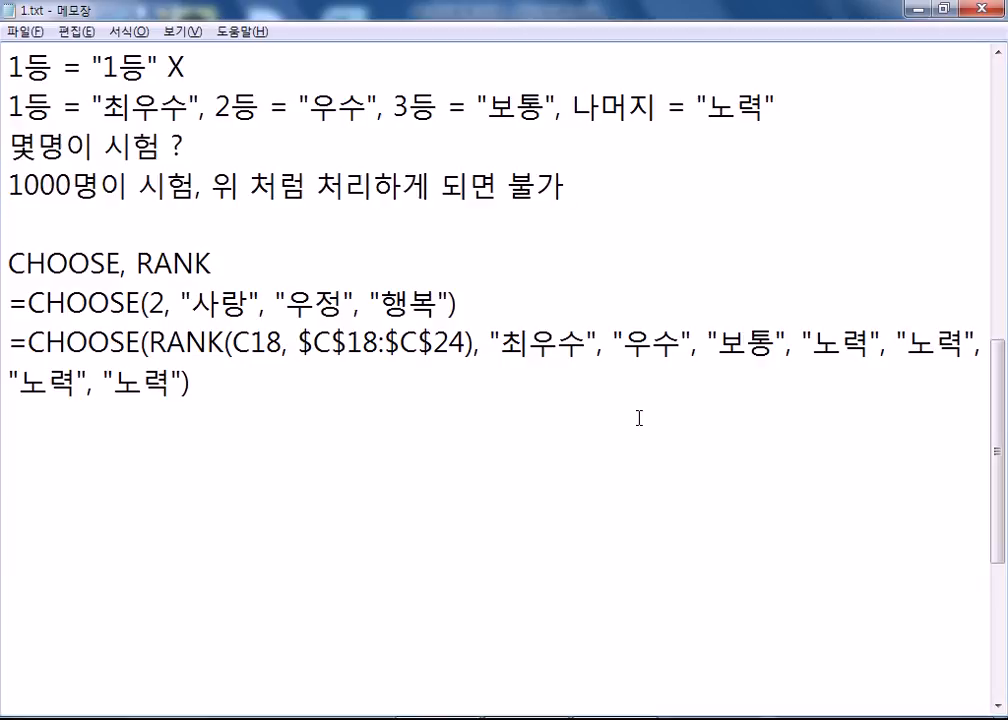
pyautogui.press('Return')
pyautogui.write('=IFER')
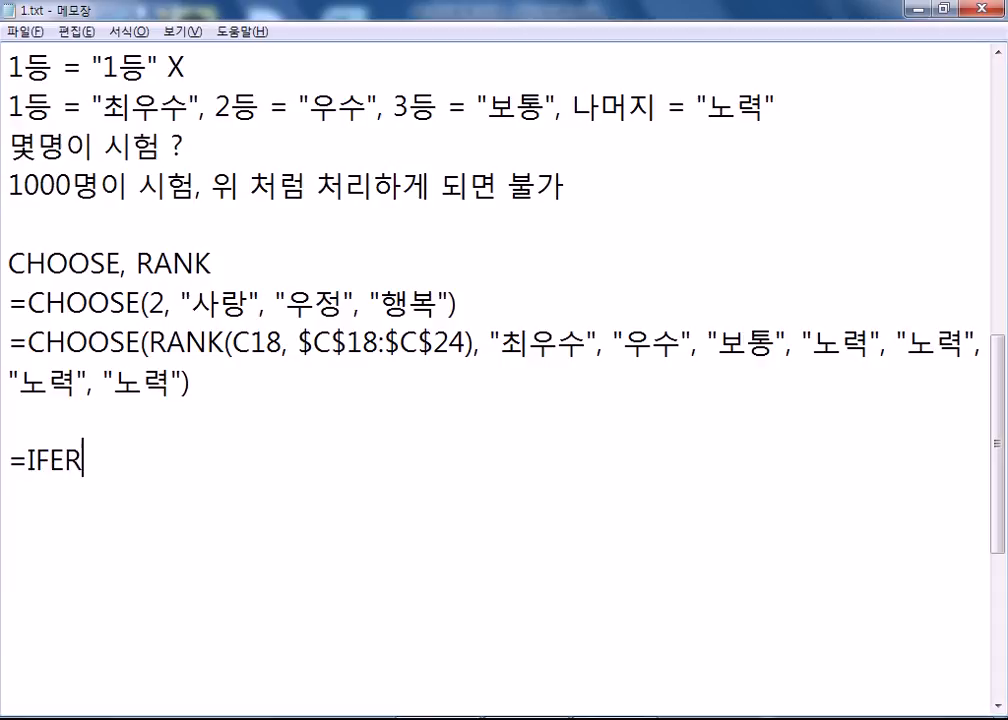
pyautogui.write('ROR')
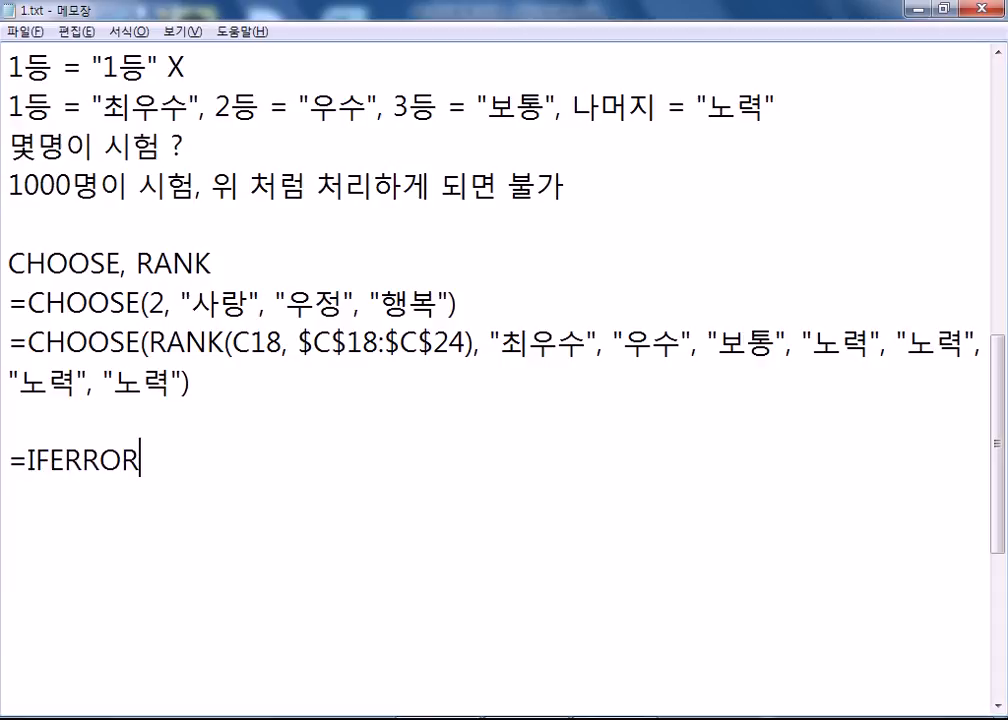
pyautogui.press('BackSpace')
pyautogui.press('BackSpace')
pyautogui.press('BackSpace')
pyautogui.press('BackSpace')
pyautogui.press('BackSpace')
pyautogui.press('BackSpace')
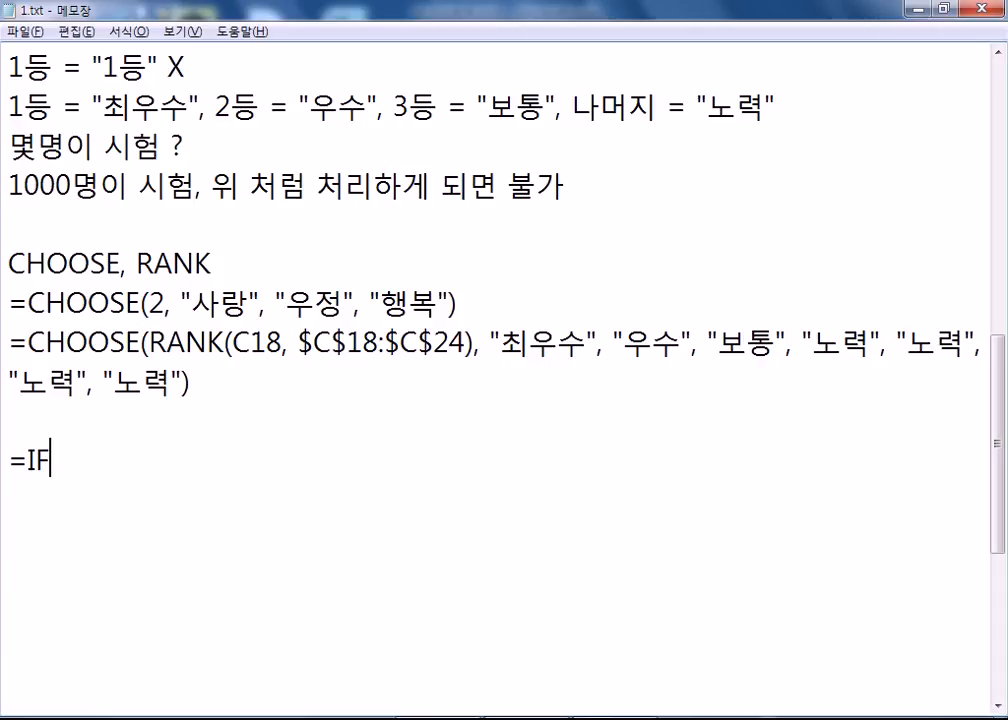
pyautogui.press('BackSpace')
pyautogui.press('BackSpace')
# Step: Switch to Excel and start an IFERROR formula in E18, replacing ISERROR, to look up the function's arguments
pyautogui.hotkey('alt', 'Tab')
pyautogui.click(672, 197)
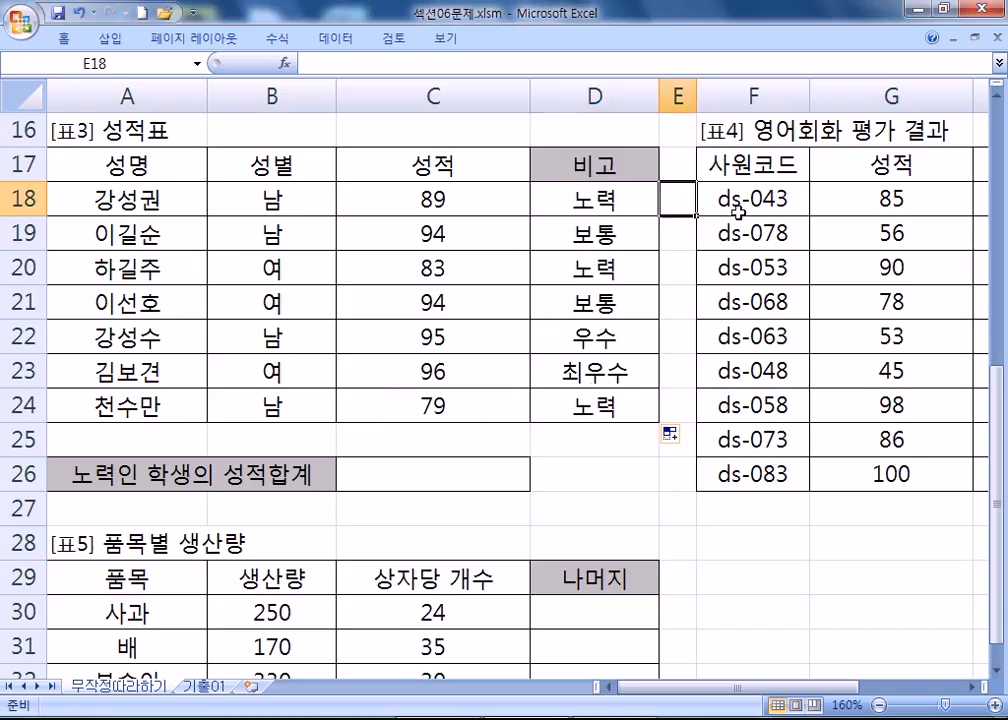
pyautogui.write('=ISE')
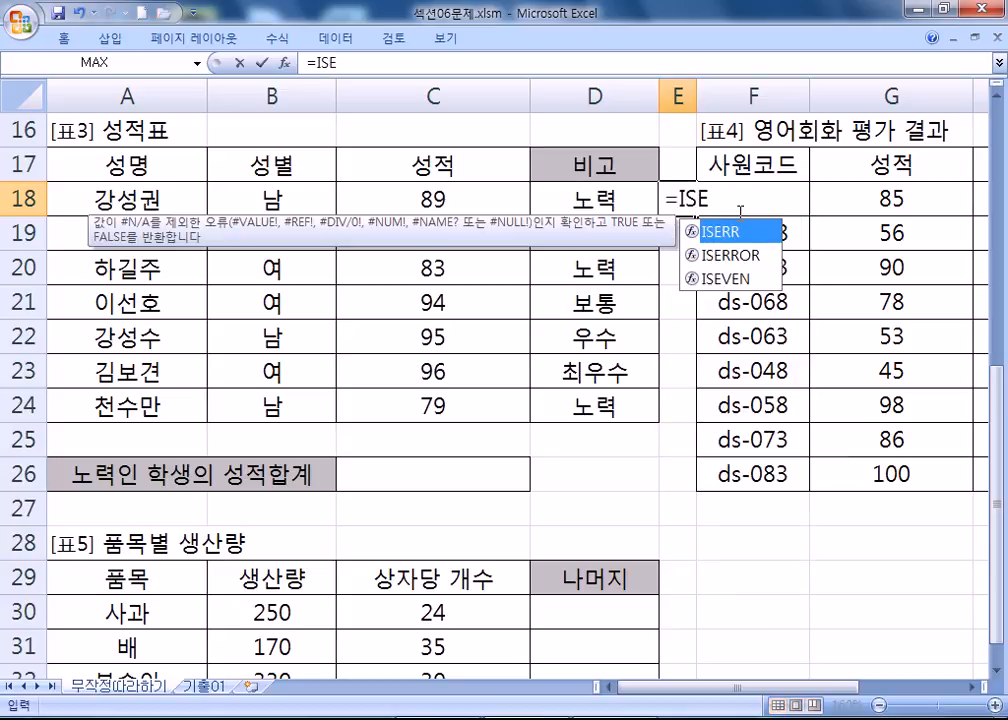
pyautogui.press('Down')
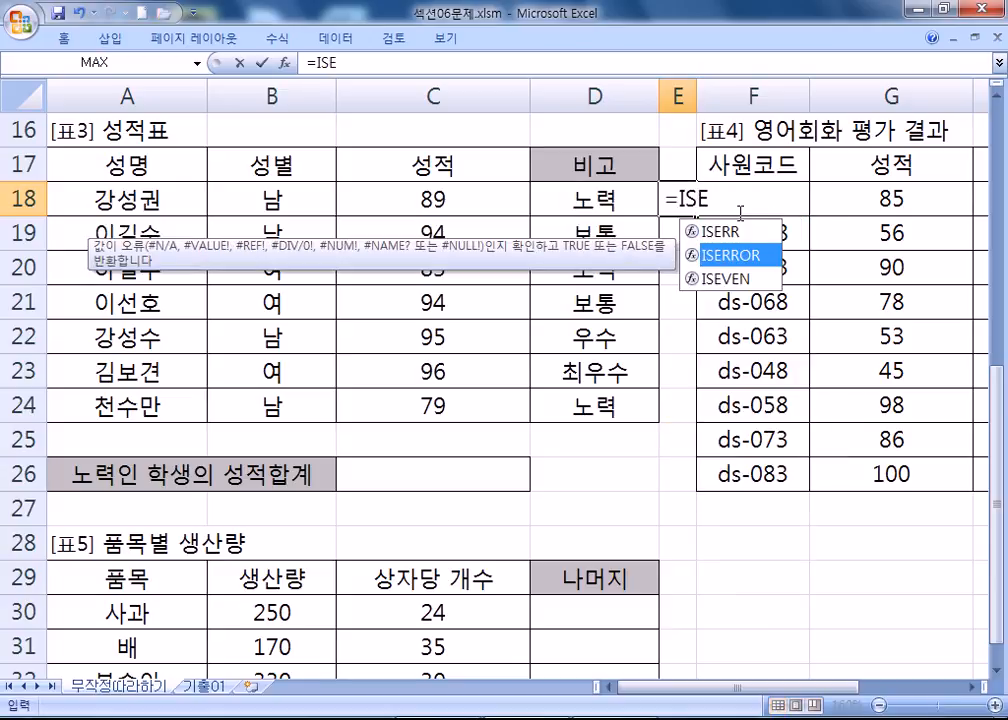
pyautogui.press('Tab')
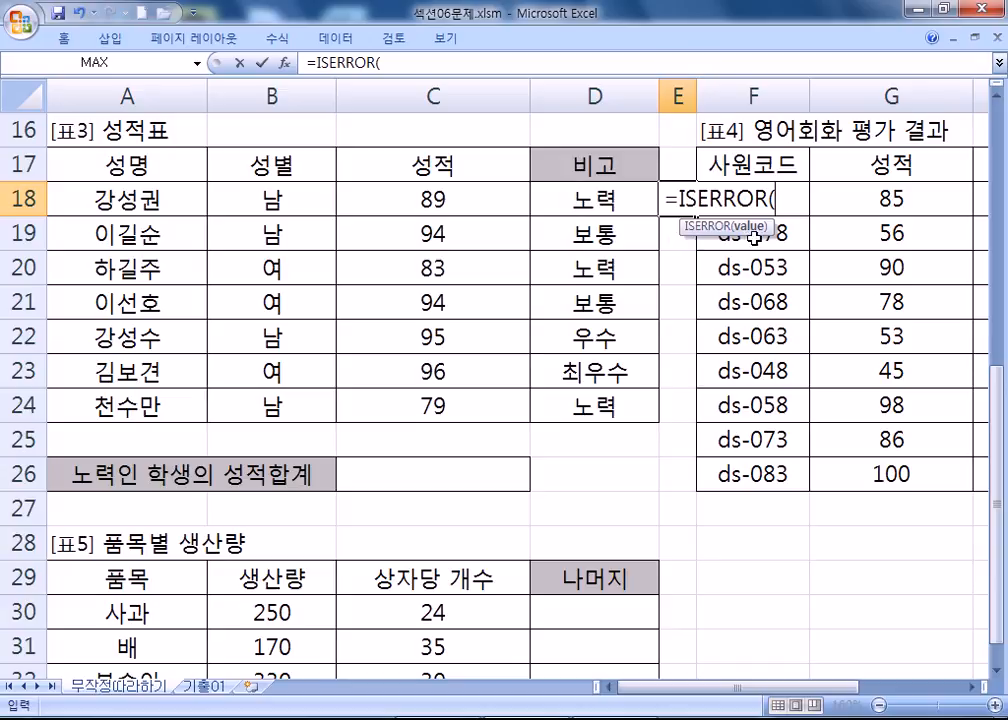
pyautogui.moveTo(685, 199); pyautogui.dragTo(792, 198)
pyautogui.write('FE')
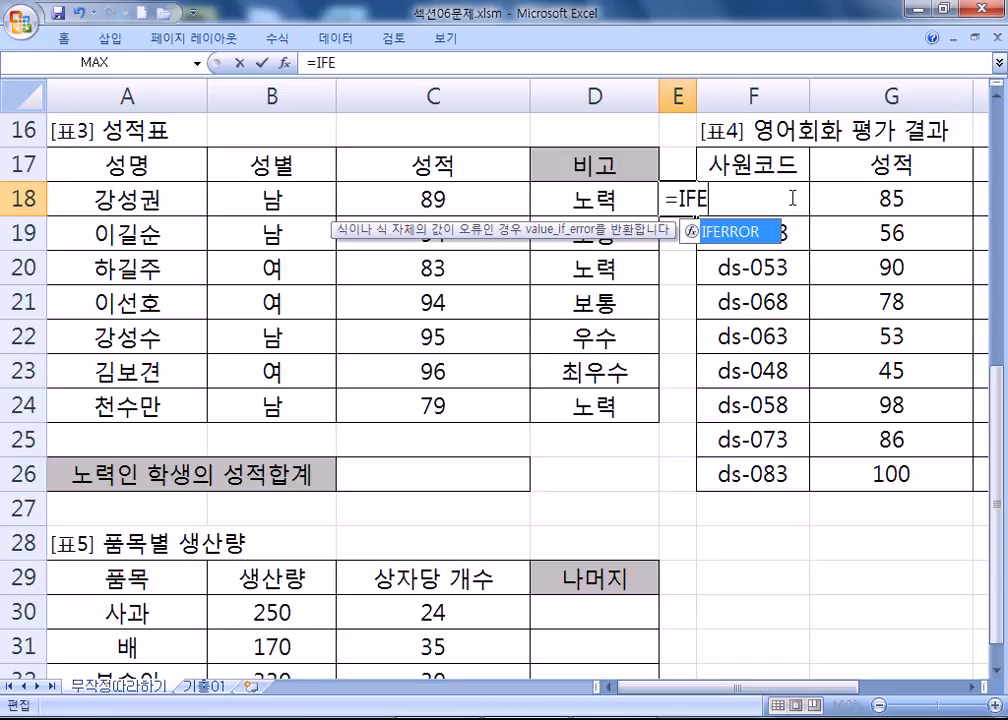
pyautogui.press('Tab')
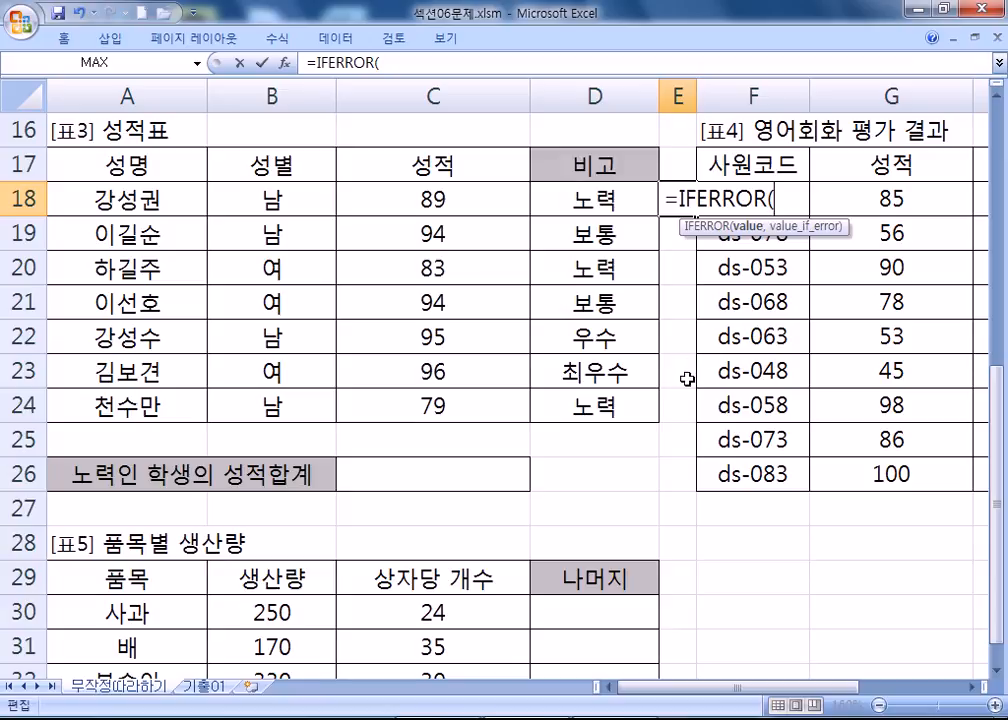
# Step: Switch to Notepad, start a formula with =IFERROR( and paste a copy of the second CHOOSE formula, without its equals sign, inside it
pyautogui.hotkey('alt', 'Tab')
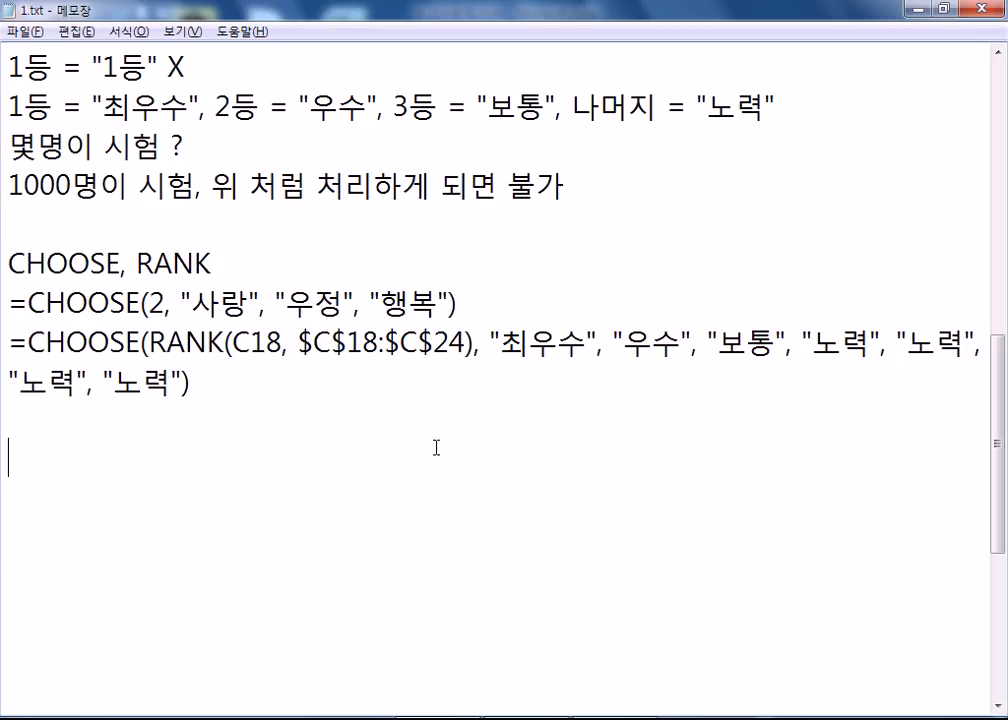
pyautogui.write('=IFERROR(')
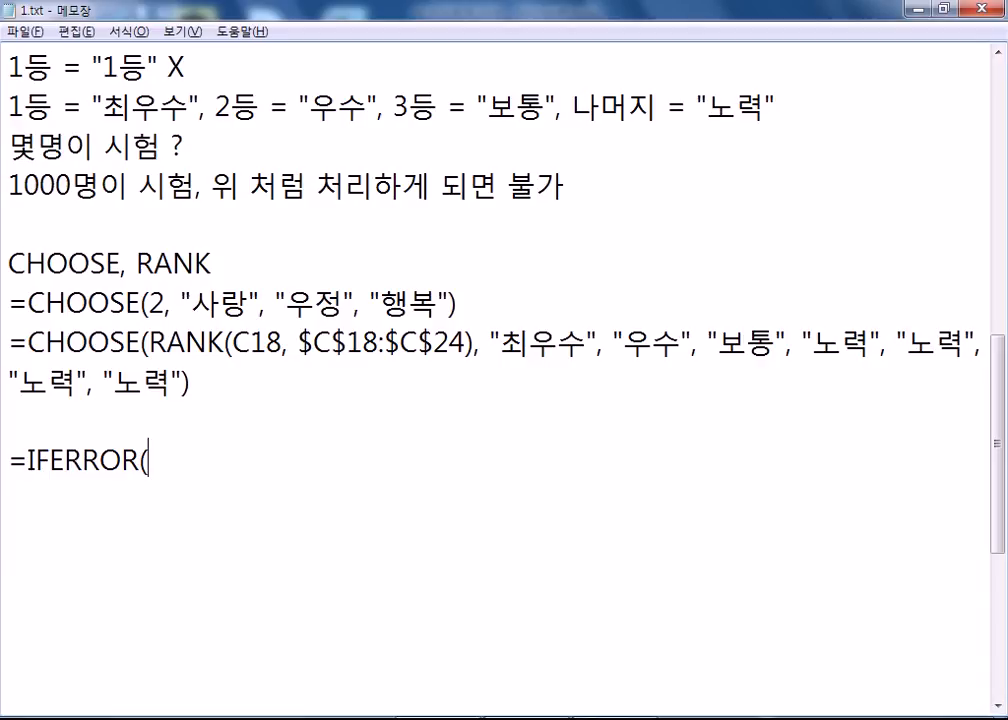
pyautogui.moveTo(149, 342); pyautogui.dragTo(363, 377)
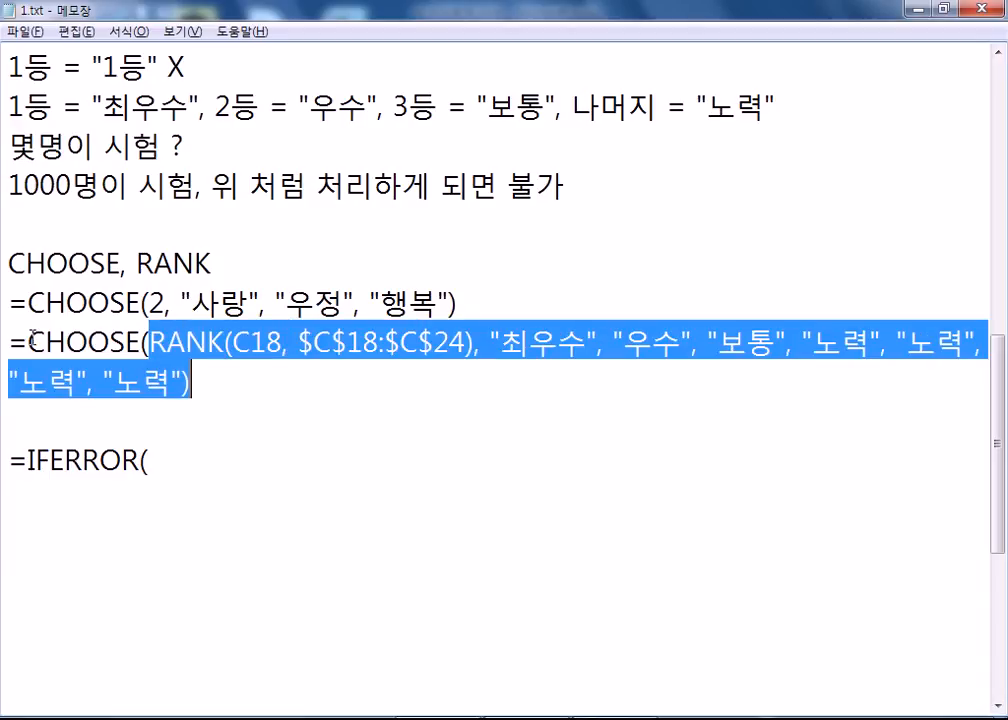
pyautogui.moveTo(29, 342); pyautogui.dragTo(205, 373)
pyautogui.hotkey('ctrl', 'c')
pyautogui.click(183, 460)
pyautogui.hotkey('ctrl', 'v')
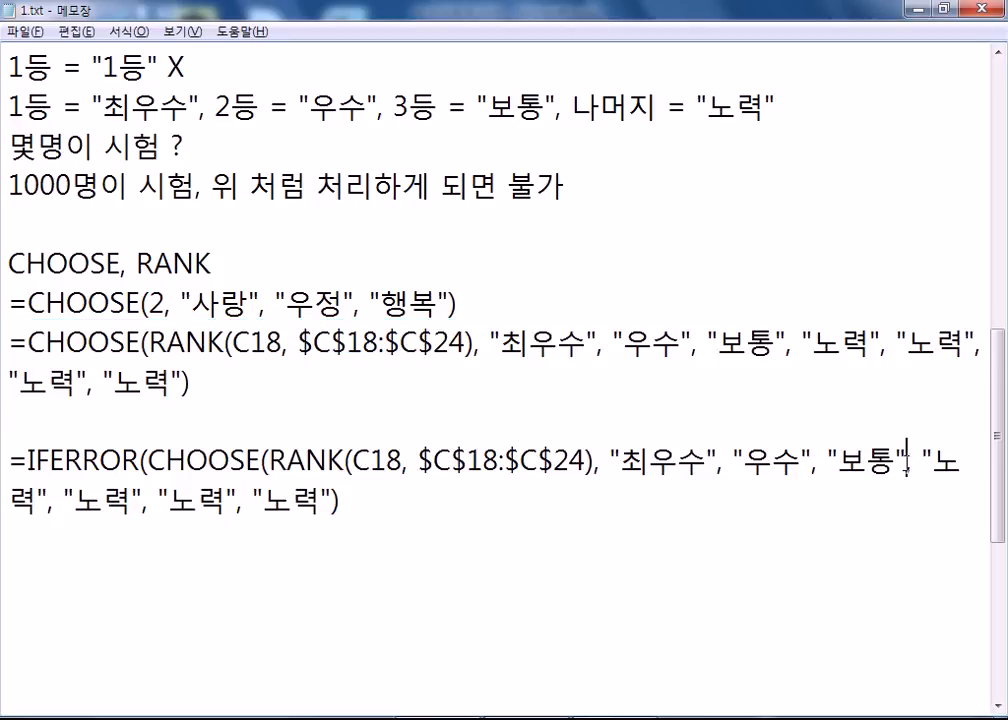
# Step: Remove the four "노력" values from the CHOOSE part of the IFERROR formula, ending its list at "보통"
pyautogui.moveTo(906, 460); pyautogui.dragTo(441, 556)
pyautogui.hotkey('shift', 'Left')
pyautogui.press('Delete')
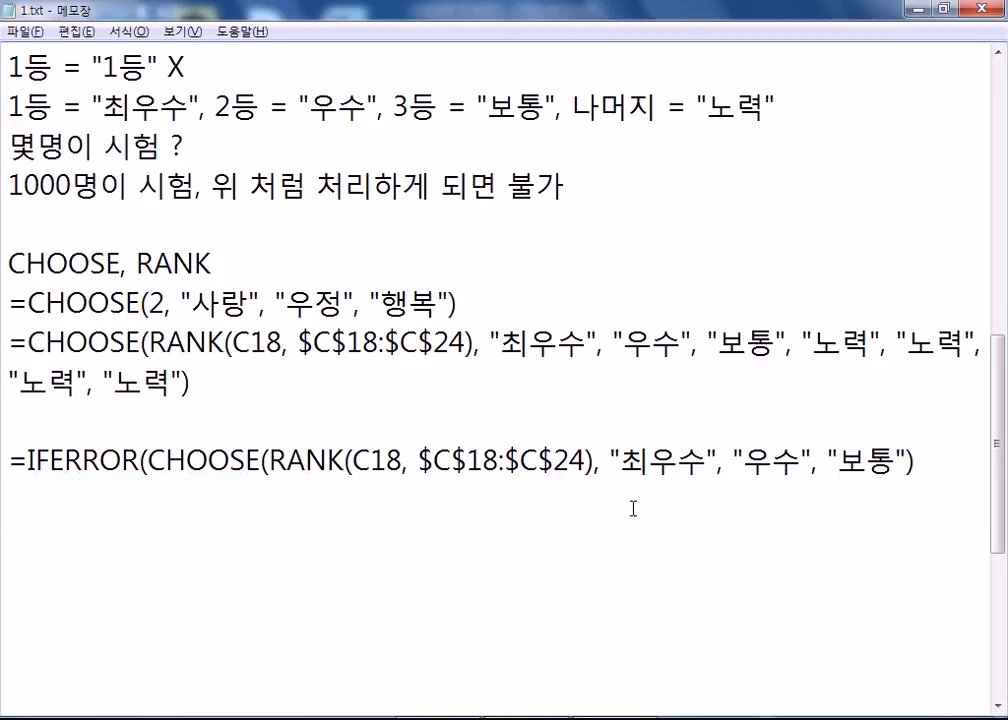
# Step: Complete the IFERROR formula with "노력" as the error value and start a new line below it
pyautogui.press('End')
pyautogui.write(', "')
pyautogui.write('SHF')
pyautogui.press('BackSpace')
pyautogui.press('BackSpace')
pyautogui.press('BackSpace')
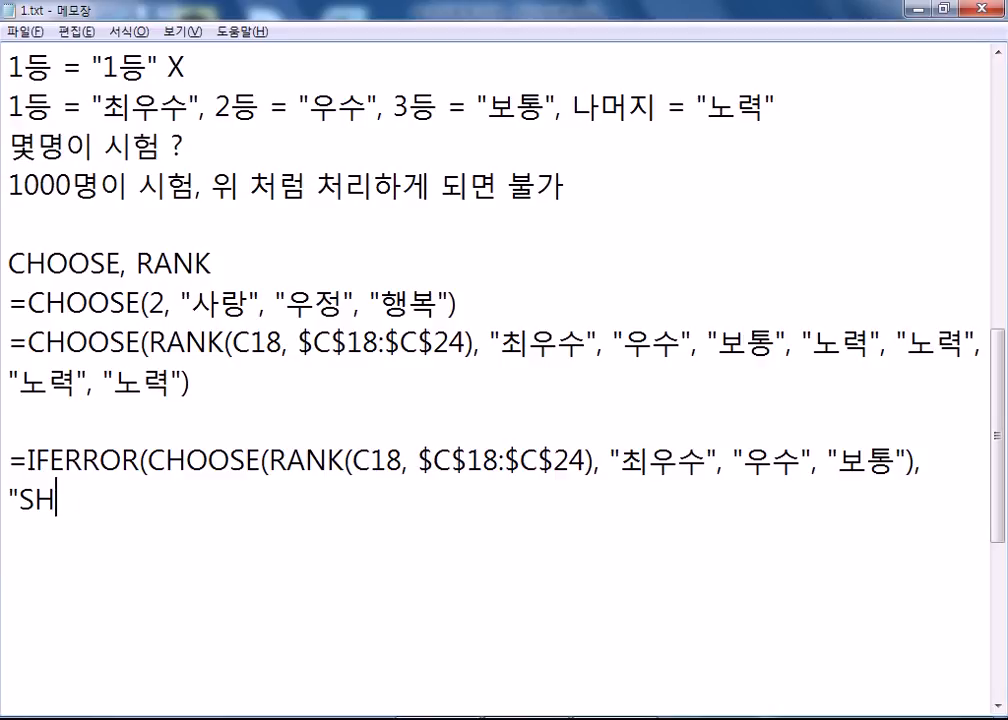
pyautogui.write('노력")')
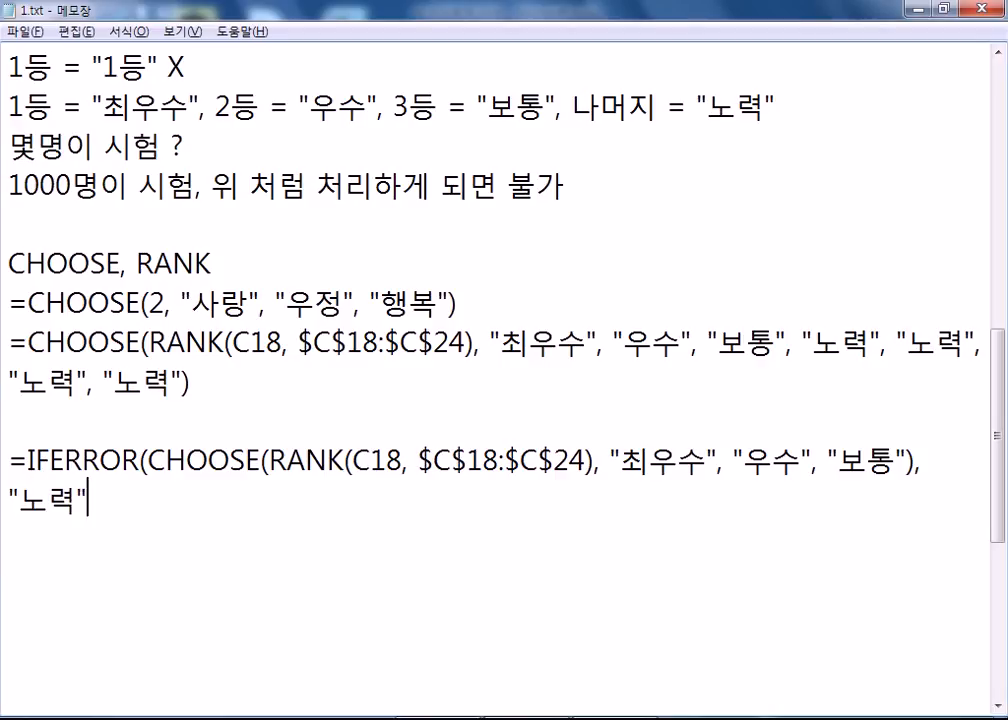
pyautogui.press('Return')
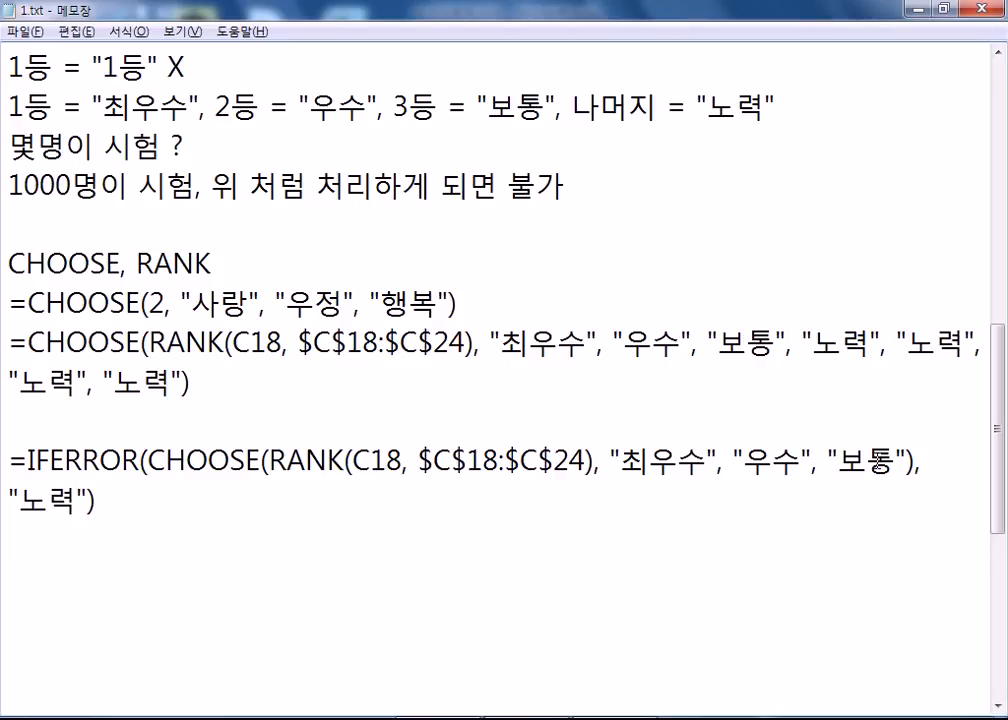
# Step: Write the syntax line =IFERROR(값, 오류일 경우의 값) below the IFERROR formula
pyautogui.scroll(-1, 556, 500)
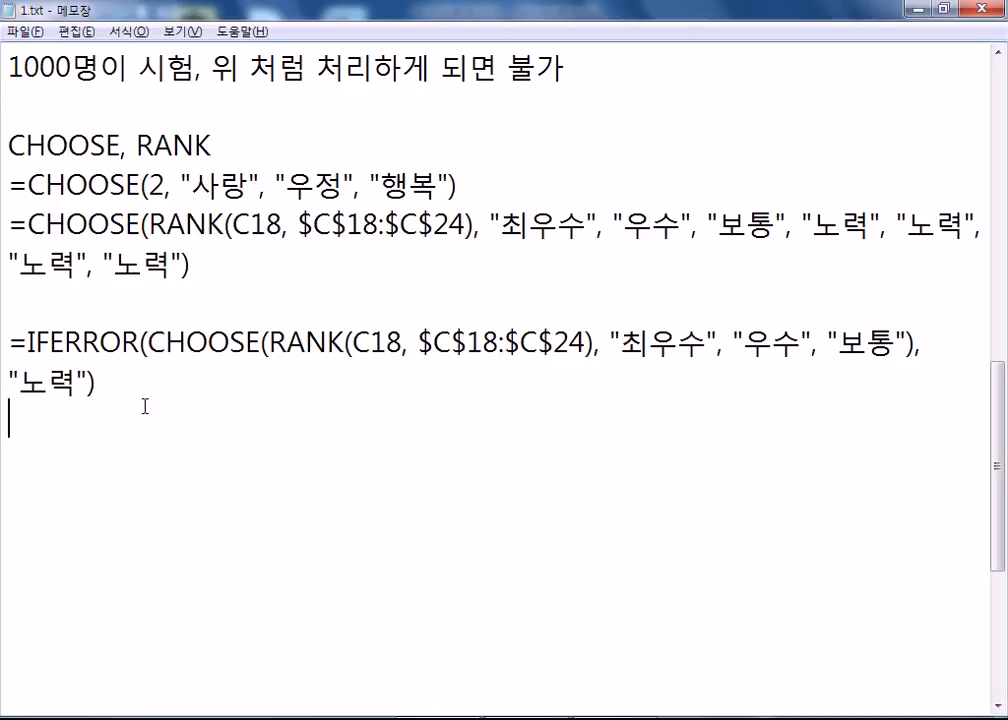
pyautogui.write('=IFERROR(RKQT')
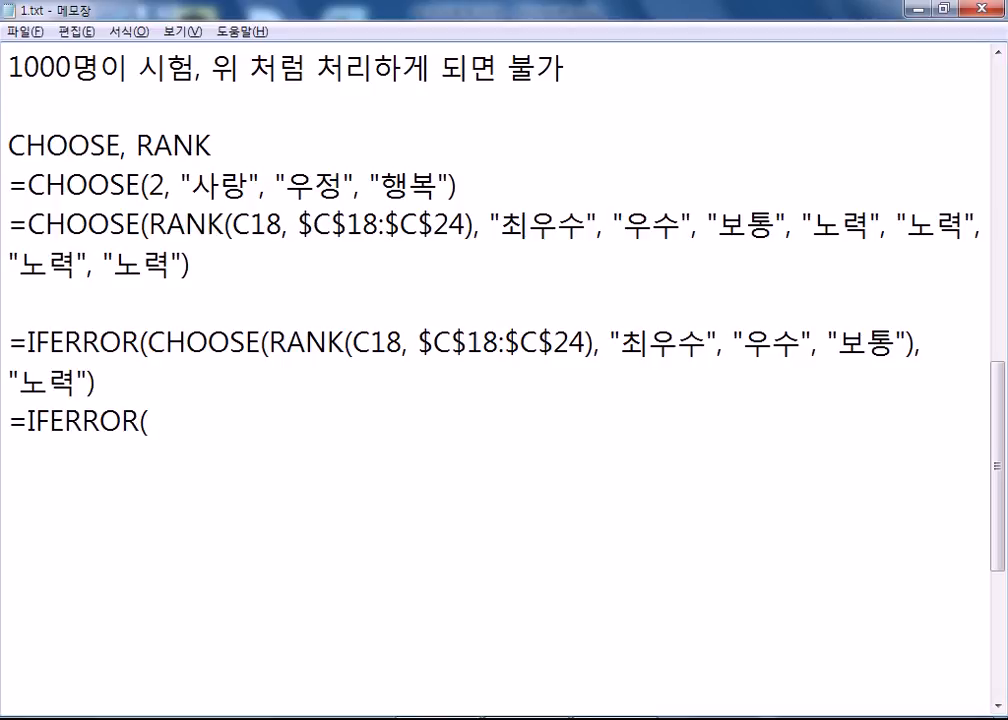
pyautogui.press('BackSpace')
pyautogui.press('BackSpace')
pyautogui.press('BackSpace')
pyautogui.press('BackSpace')
pyautogui.press('Hangul')
pyautogui.write('값, 오류')
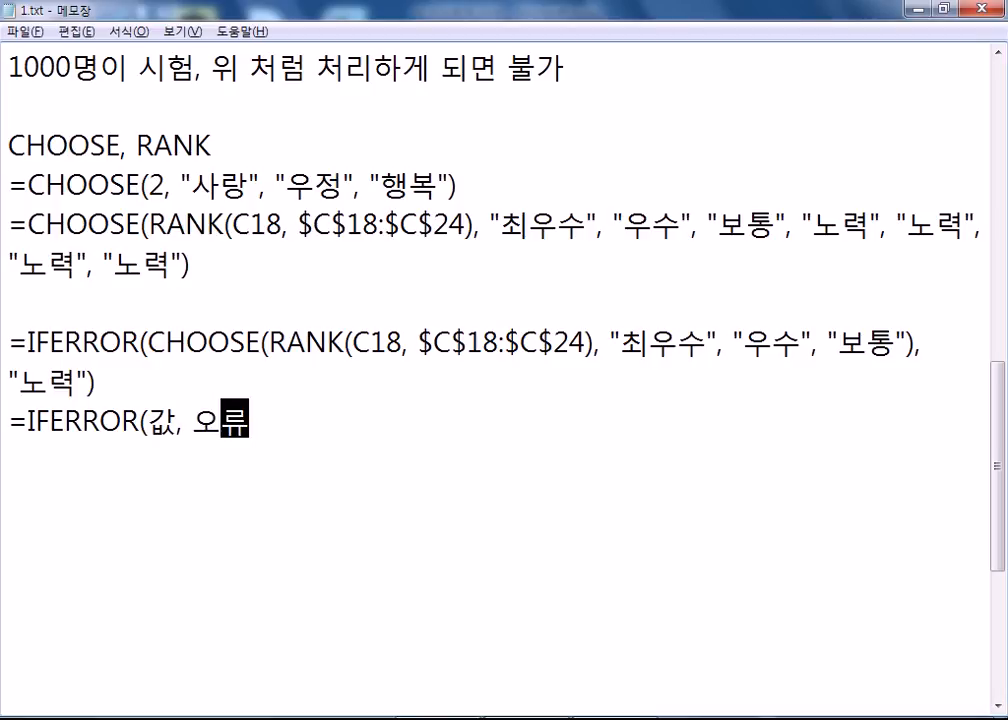
pyautogui.write('일 경ㅇ우의 값')
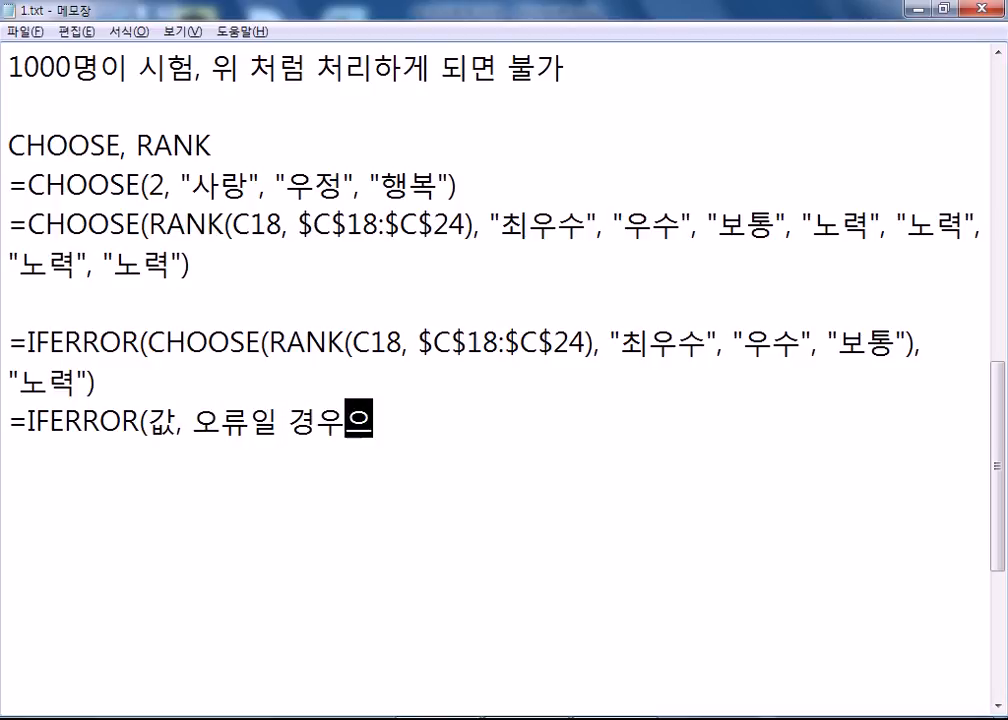
pyautogui.write(')')
pyautogui.press('Return')
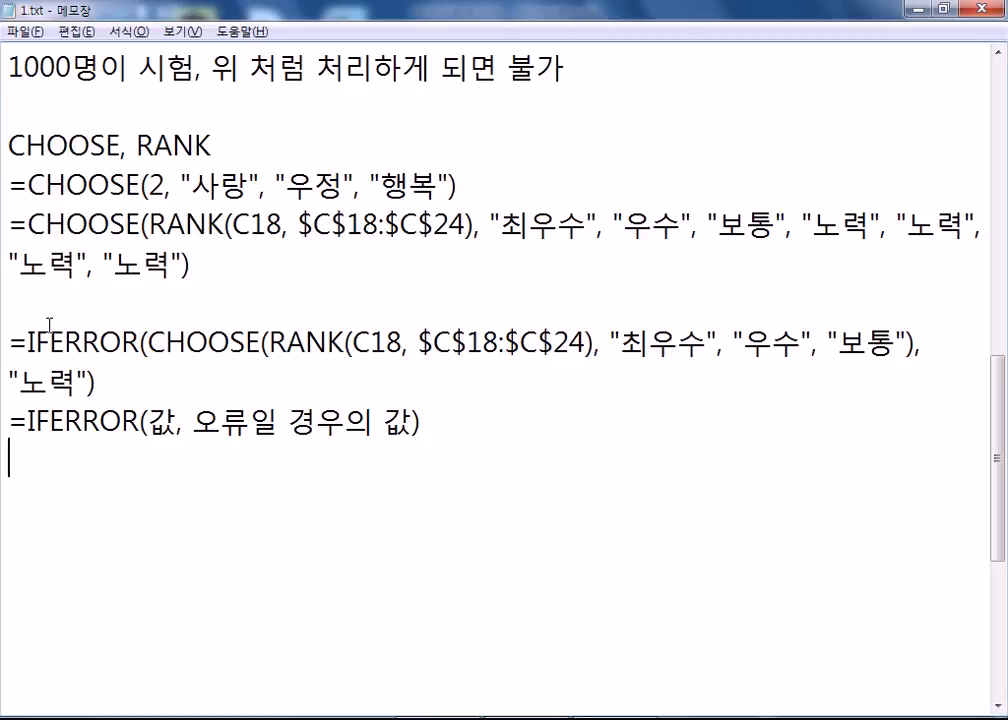
# Step: Highlight the "최우수", "우수", "보통" values, the first formula's index 2 and the RANK argument to review how CHOOSE selects
pyautogui.moveTo(621, 343); pyautogui.dragTo(704, 343)
pyautogui.moveTo(772, 343); pyautogui.dragTo(896, 343)
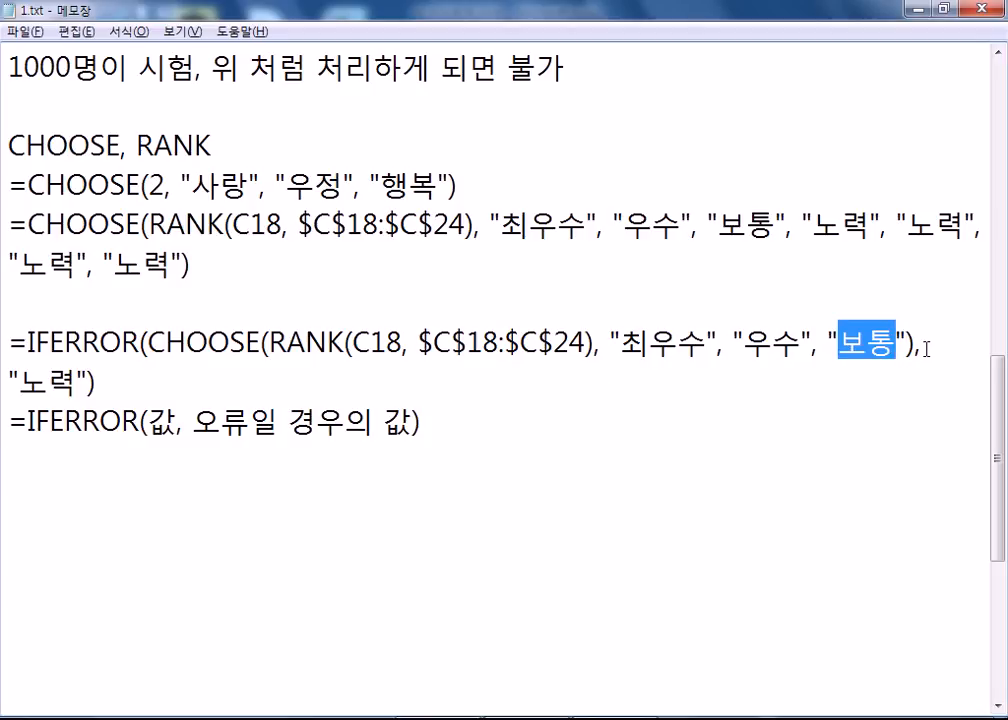
pyautogui.moveTo(906, 344); pyautogui.dragTo(621, 320)
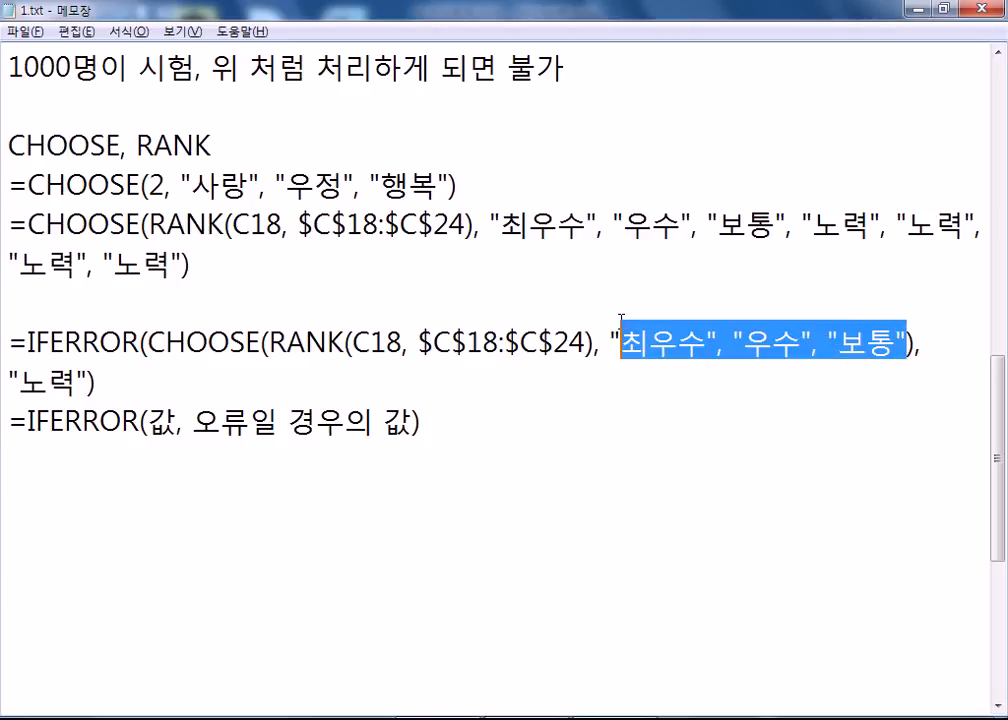
pyautogui.moveTo(151, 184); pyautogui.dragTo(165, 185)
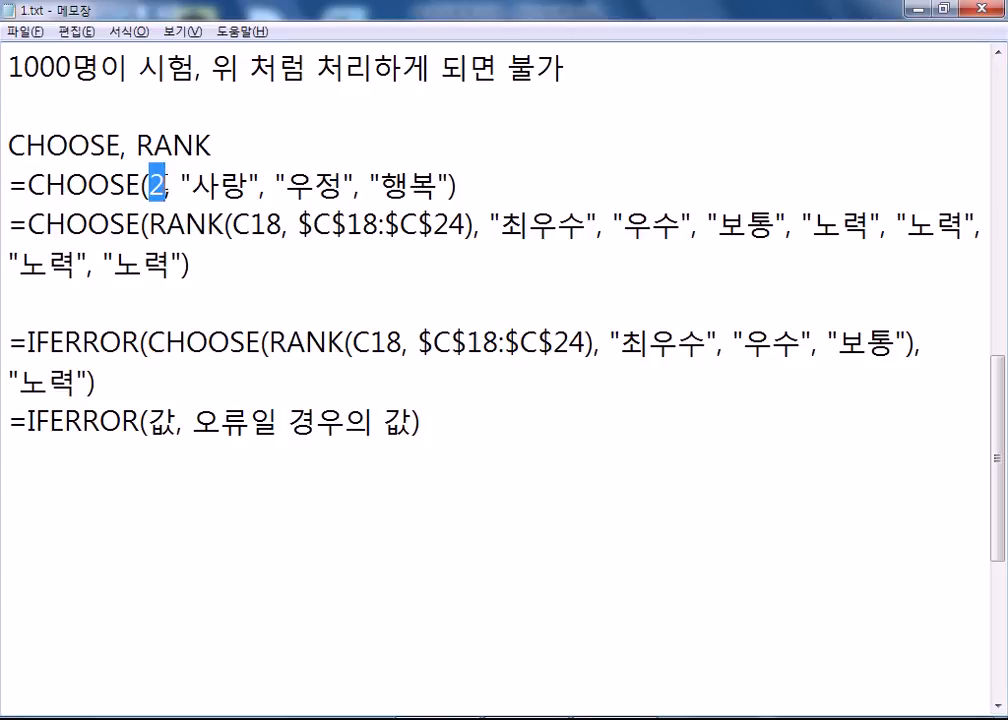
pyautogui.moveTo(621, 343); pyautogui.dragTo(893, 345)
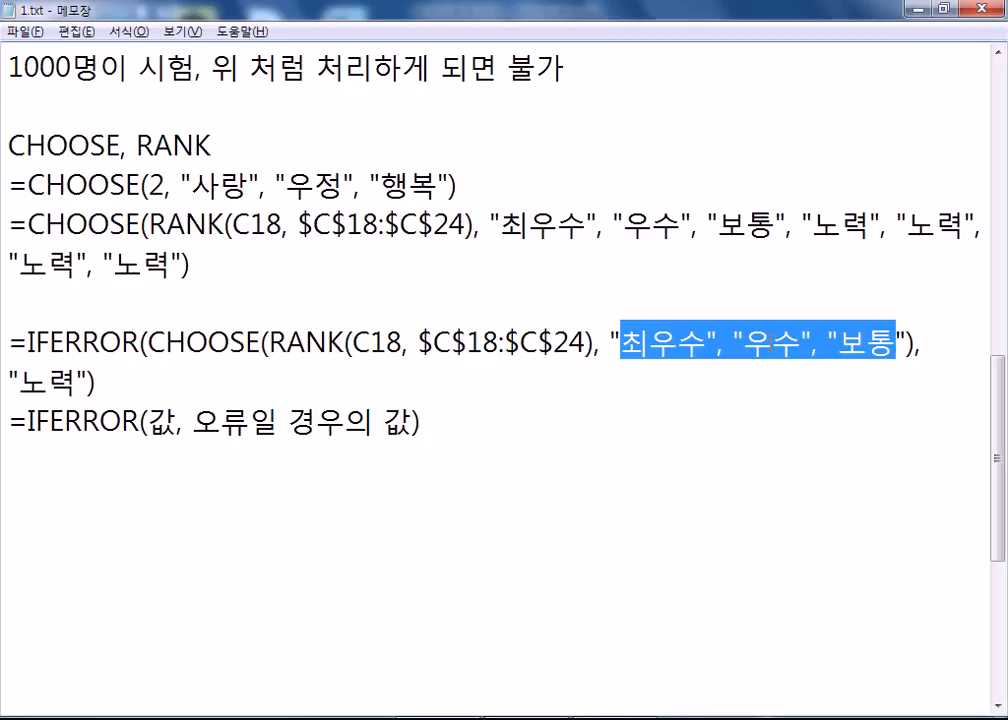
pyautogui.moveTo(270, 343); pyautogui.dragTo(595, 343)
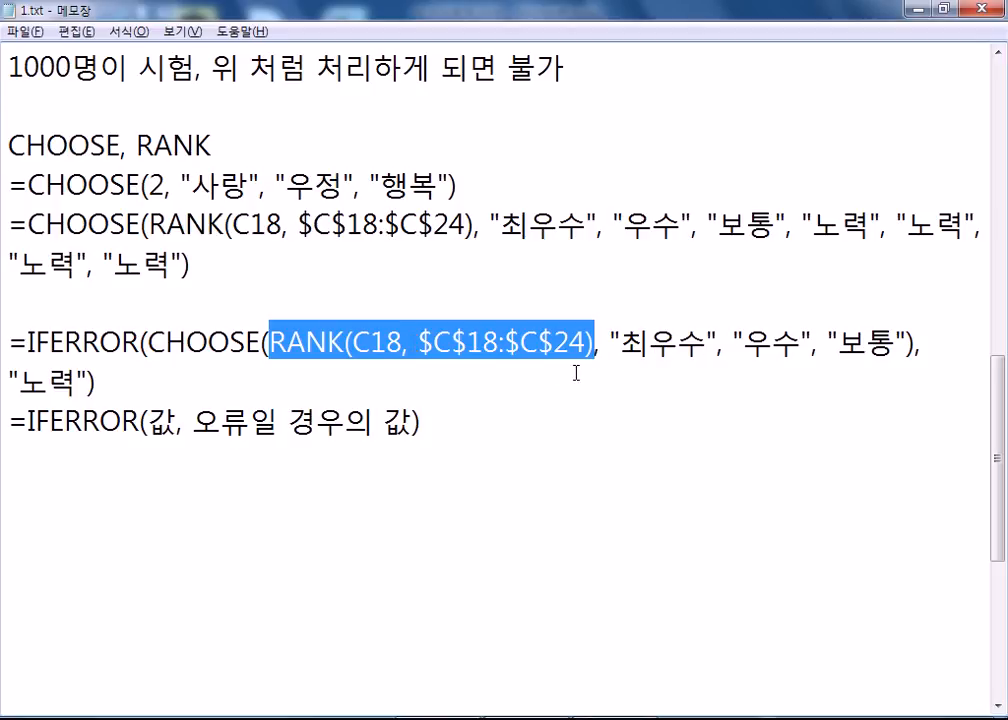
# Step: Highlight CHOOSE, "노력" and the full CHOOSE expression, and match them with 값 and 오류일 경우의 in the syntax line
pyautogui.moveTo(148, 343); pyautogui.dragTo(262, 343)
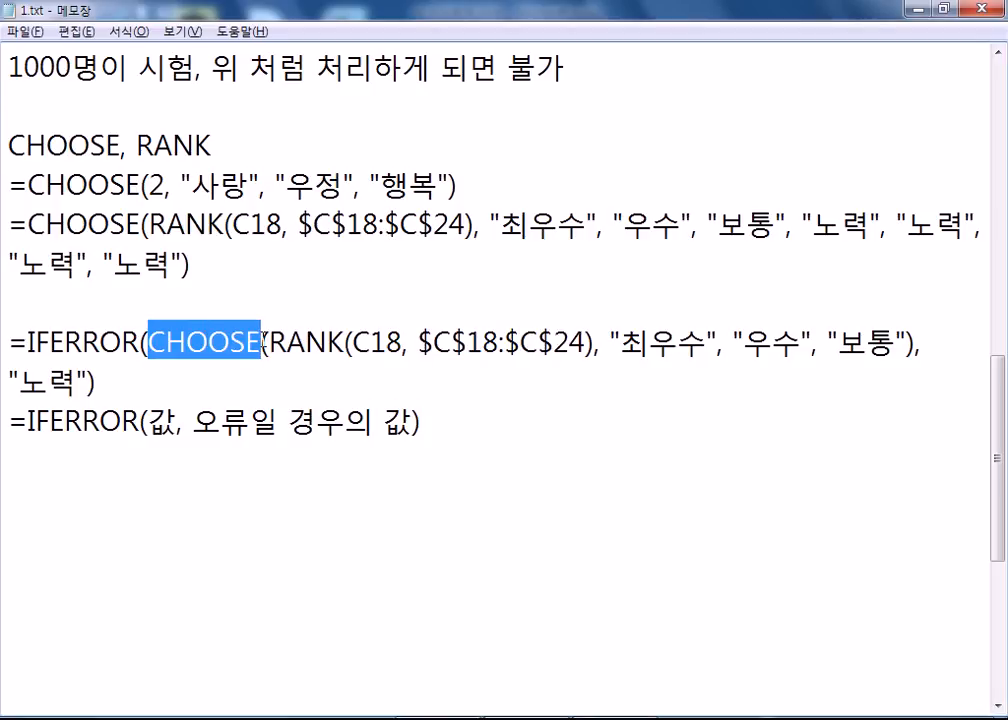
pyautogui.moveTo(88, 383); pyautogui.dragTo(19, 383)
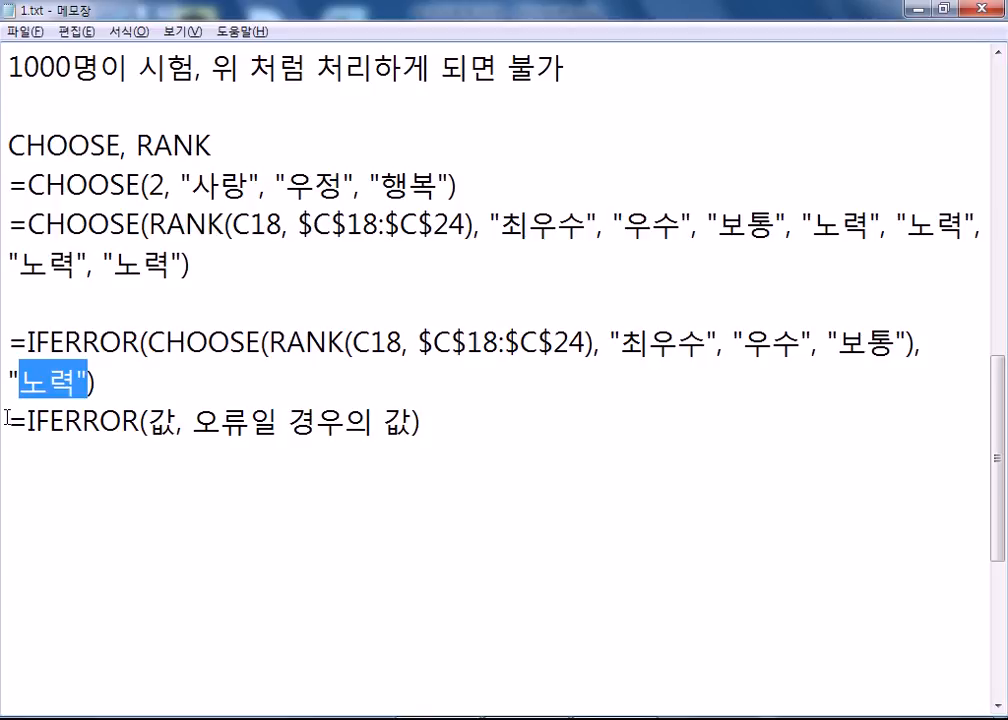
pyautogui.moveTo(148, 342); pyautogui.dragTo(922, 341)
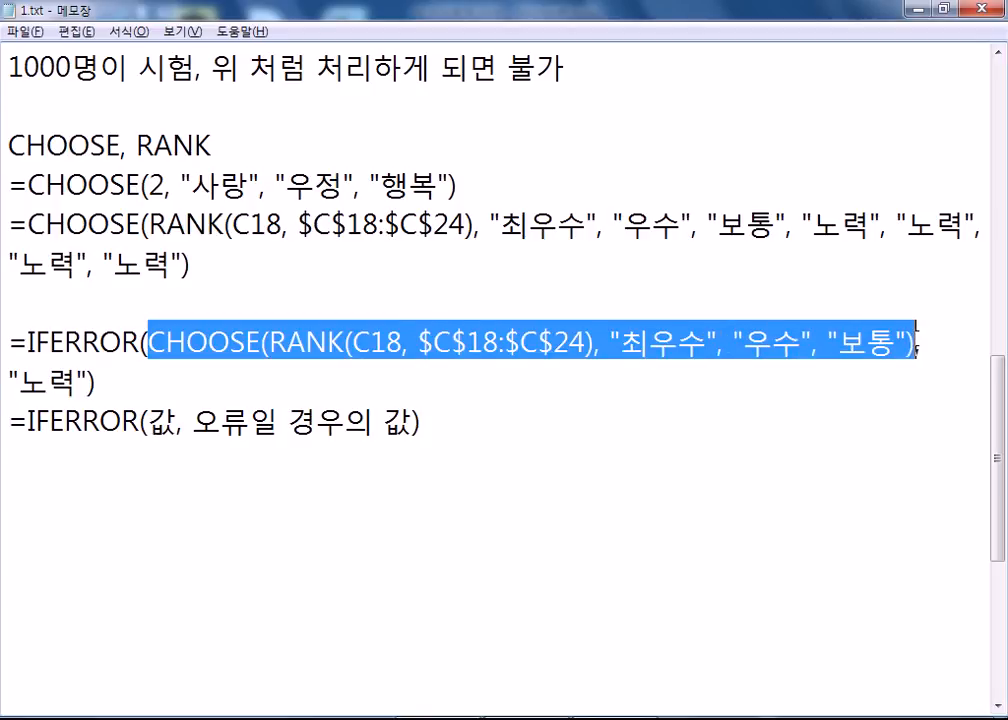
pyautogui.doubleClick(163, 421)
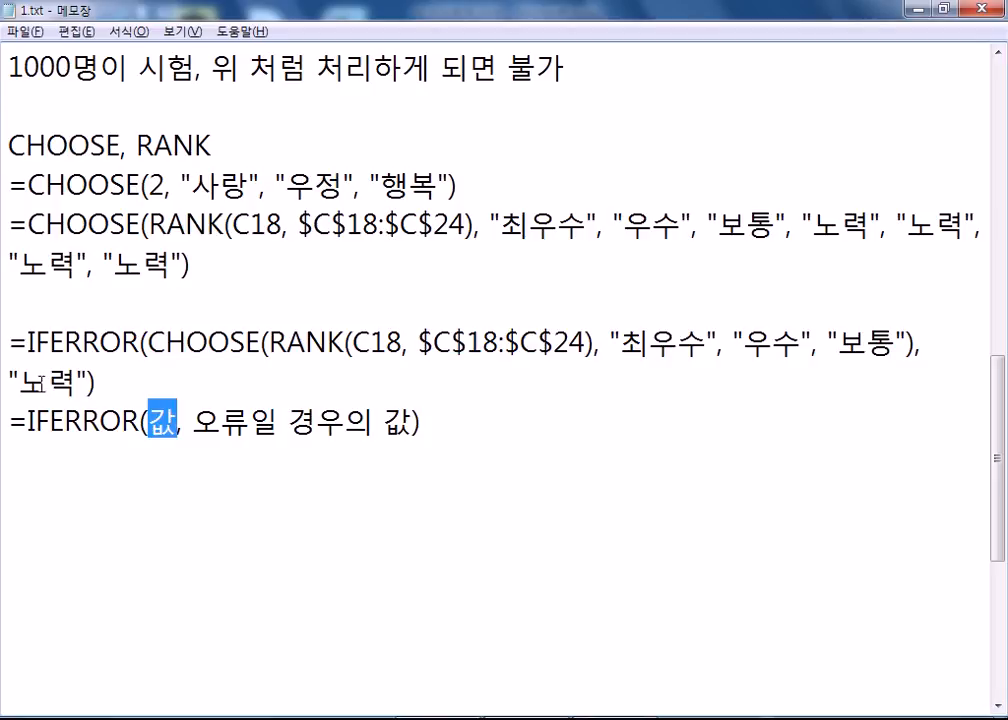
pyautogui.moveTo(190, 421); pyautogui.dragTo(385, 421)
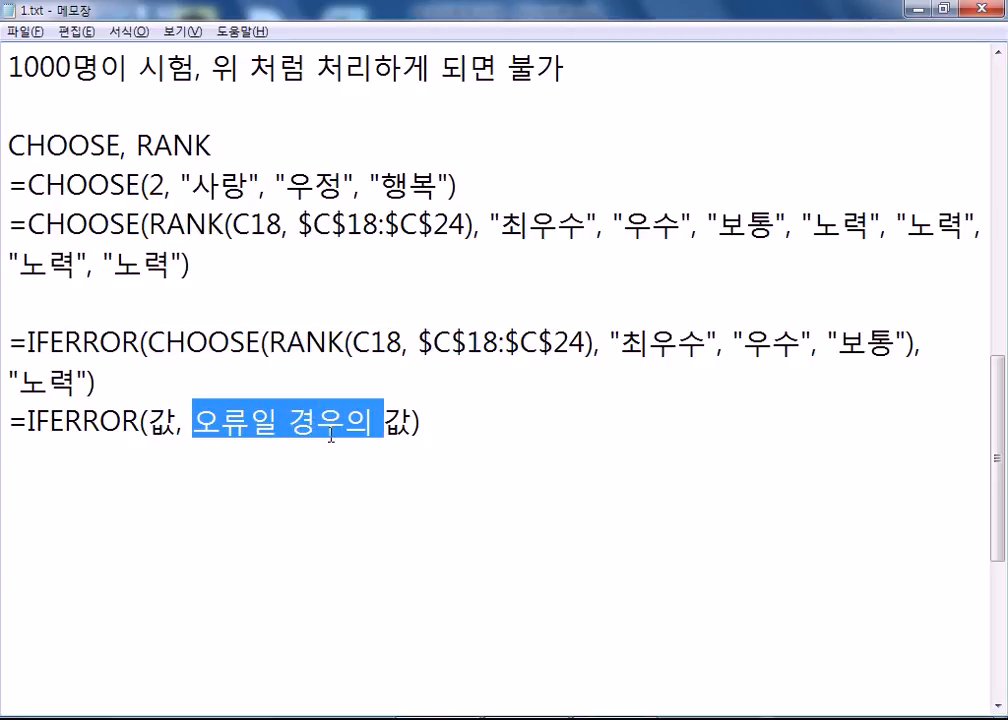
# Step: Remove the spaces before "최우수", "우수", "보통" and "노력" in the IFERROR formula so it fits on one line
pyautogui.click(604, 344)
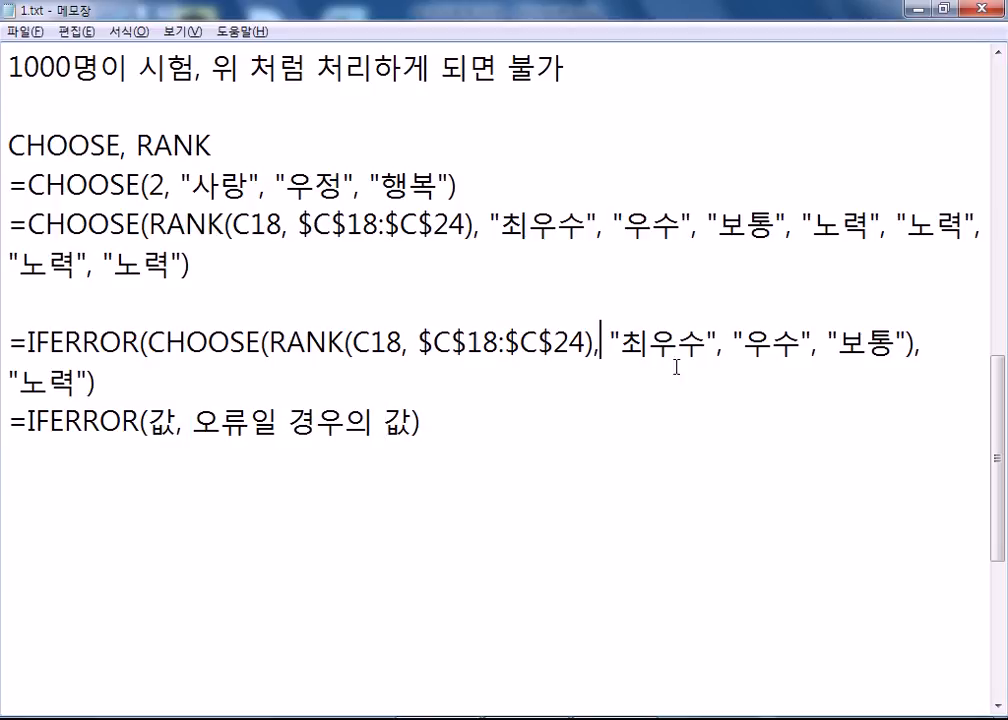
pyautogui.press('Delete')
pyautogui.click(718, 344)
pyautogui.press('Delete')
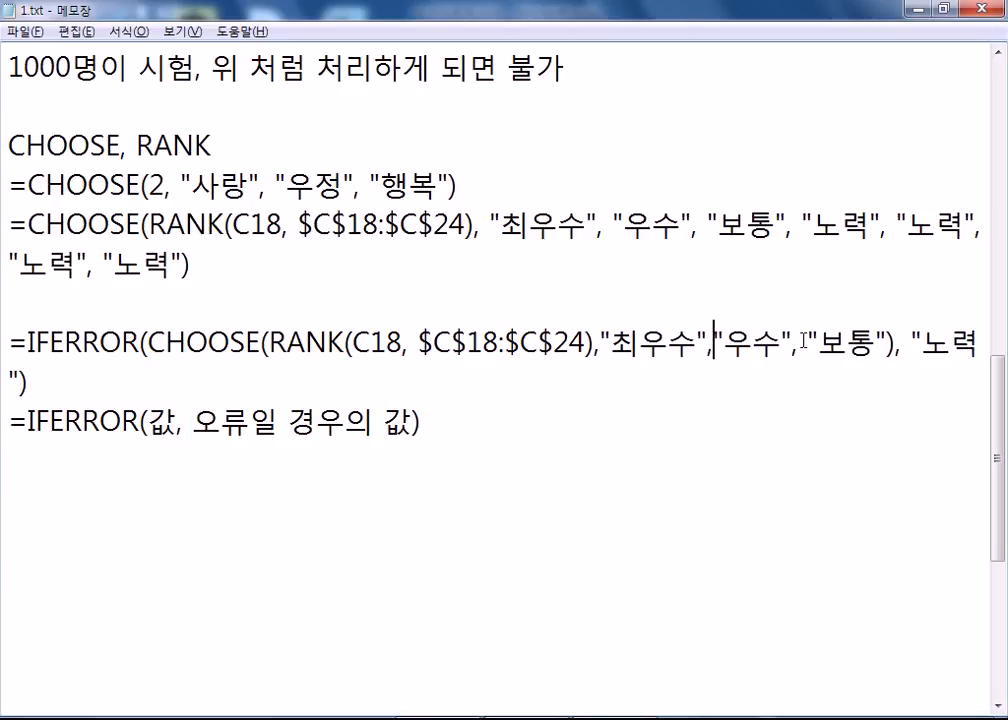
pyautogui.click(801, 344)
pyautogui.press('Delete')
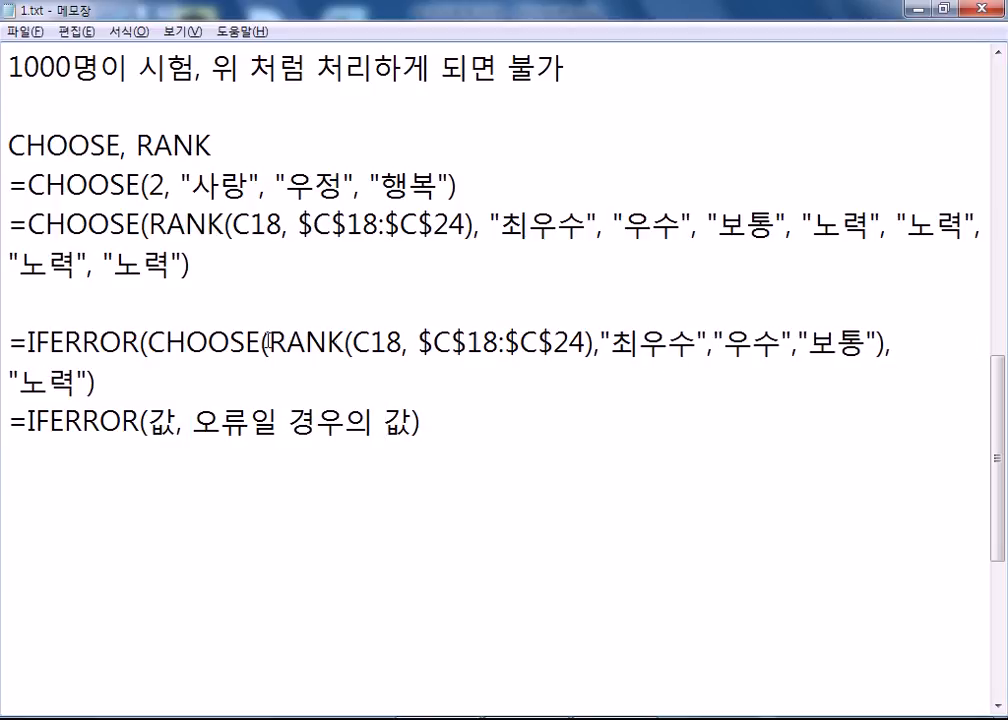
pyautogui.click(895, 344)
pyautogui.press('Delete')
# Step: Highlight the CHOOSE expression and the "노력" argument in the IFERROR formula to review the value and its error replacement
pyautogui.moveTo(148, 346); pyautogui.dragTo(886, 346)
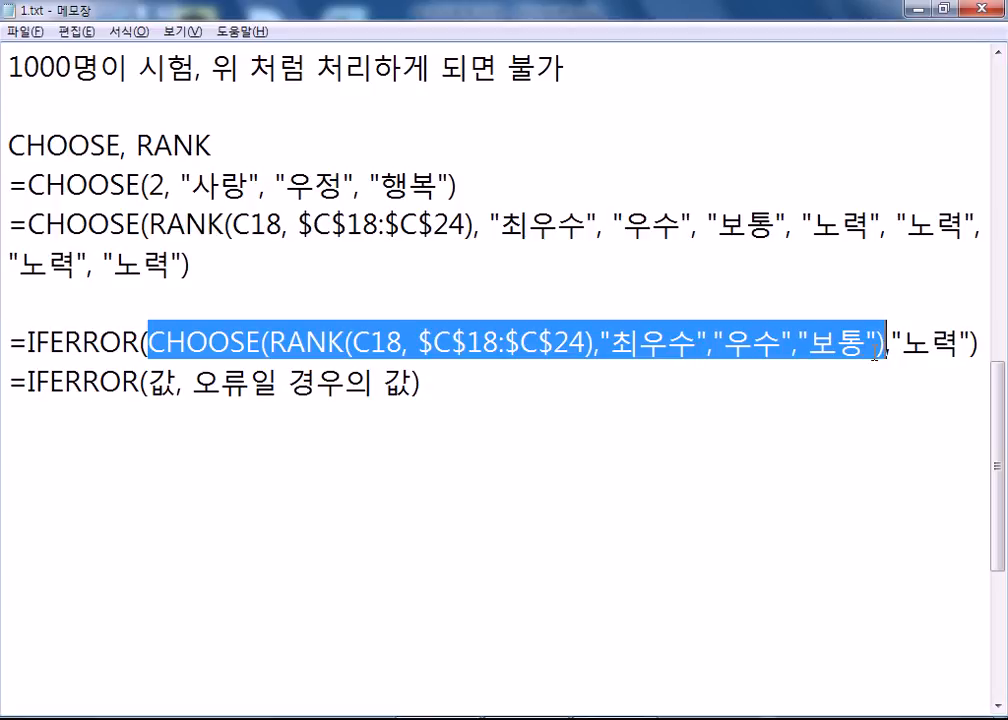
pyautogui.doubleClick(930, 342)
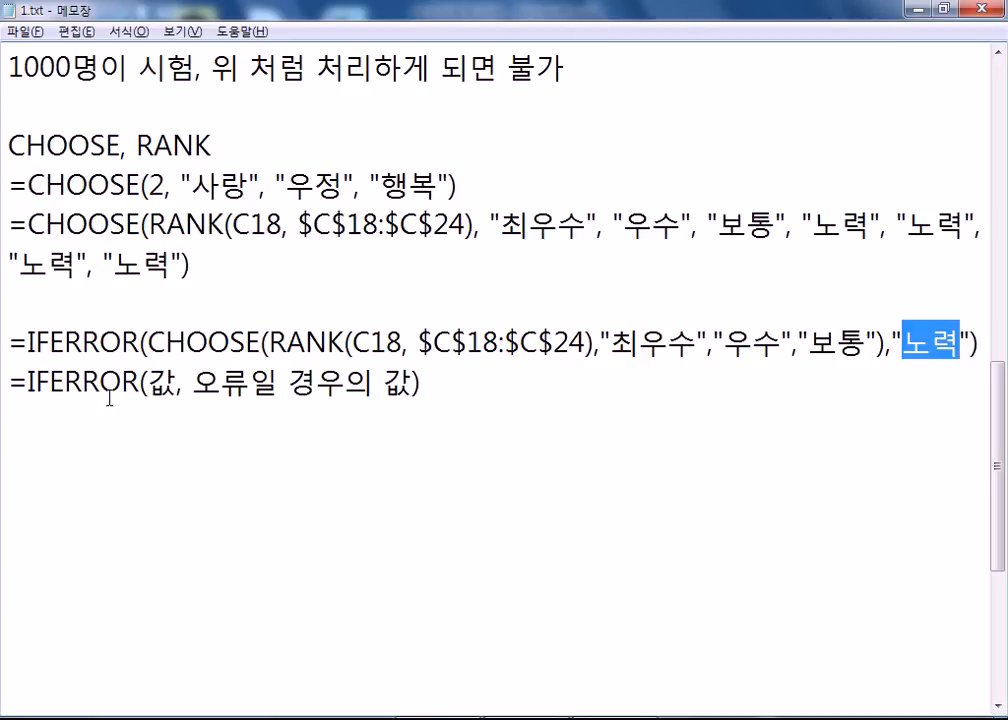
pyautogui.moveTo(140, 343); pyautogui.dragTo(785, 342)
pyautogui.moveTo(893, 343); pyautogui.dragTo(145, 343)
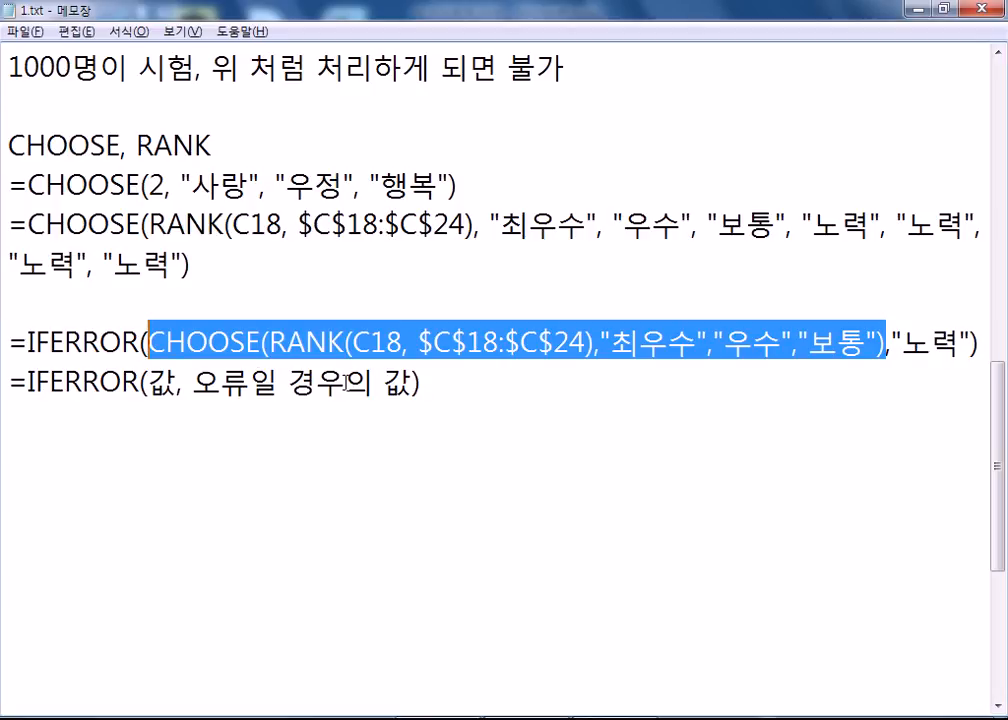
pyautogui.moveTo(891, 343); pyautogui.dragTo(971, 341)
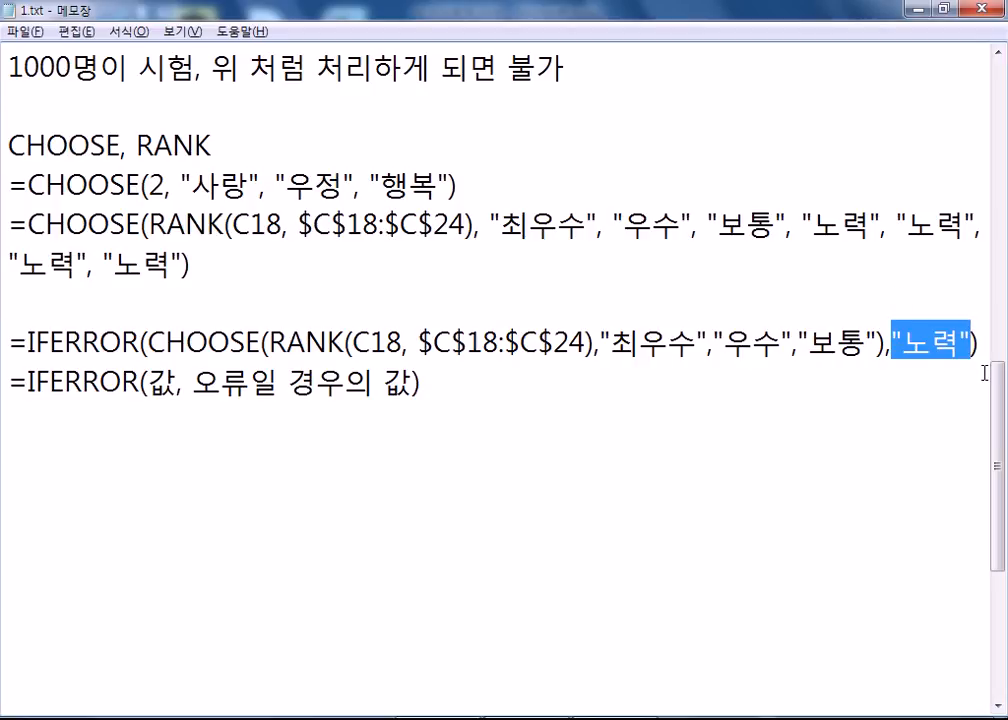
pyautogui.click(20, 426)
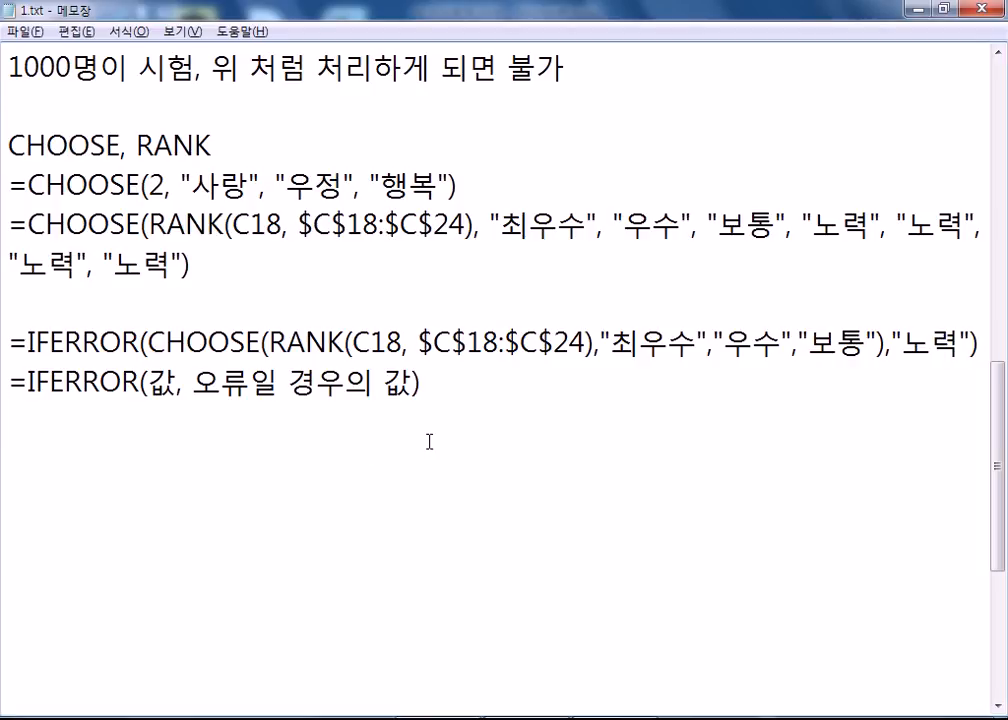
# Step: Copy the full IFERROR formula from the notes, switch to Excel, widen column E and enter the formula in E18
pyautogui.moveTo(10, 340); pyautogui.dragTo(974, 344)
pyautogui.hotkey('ctrl', 'c')
pyautogui.hotkey('alt', 'Tab')
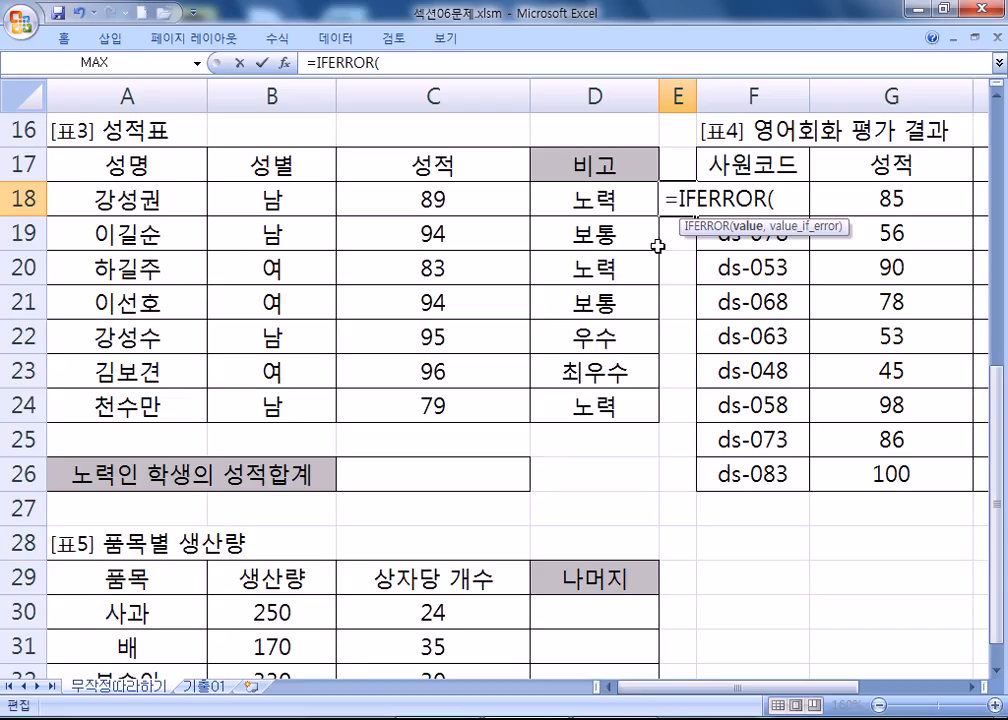
pyautogui.press('Escape')
pyautogui.moveTo(697, 95); pyautogui.dragTo(748, 95)
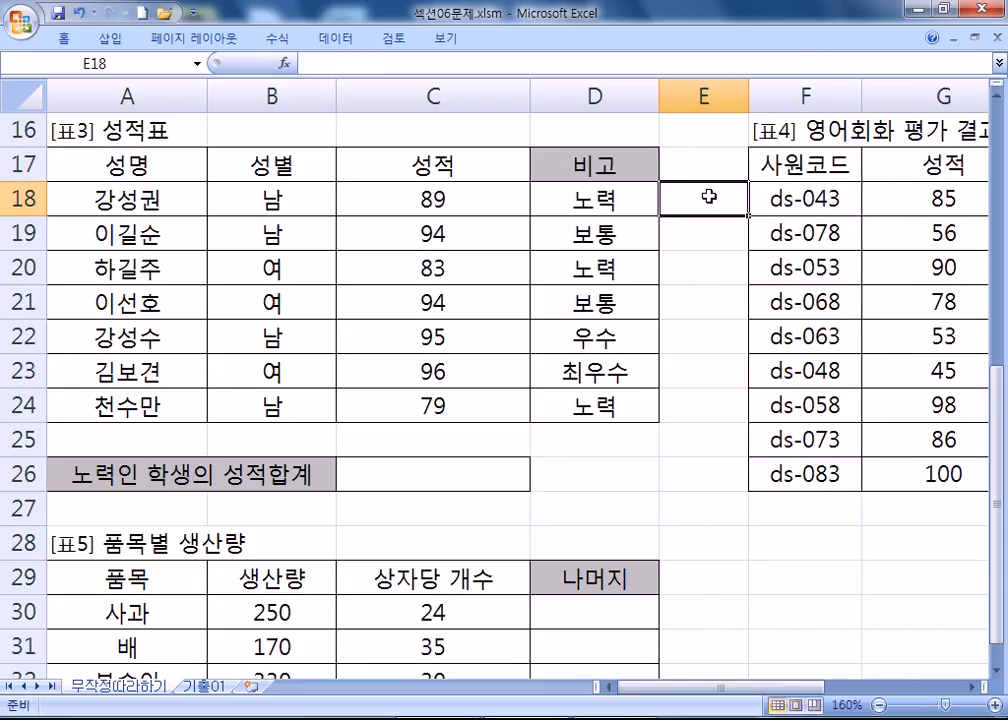
pyautogui.hotkey('ctrl', 'v')
pyautogui.press('Return')
# Step: Fill the IFERROR formula from E18 down to E24
pyautogui.click(725, 199)
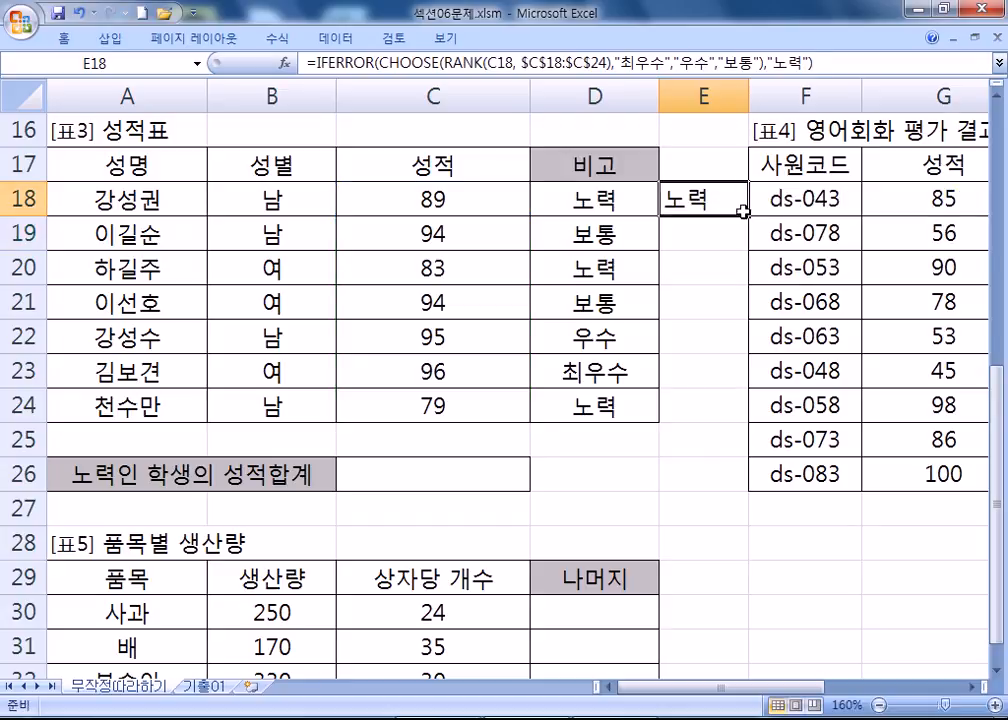
pyautogui.moveTo(743, 212); pyautogui.dragTo(731, 423)
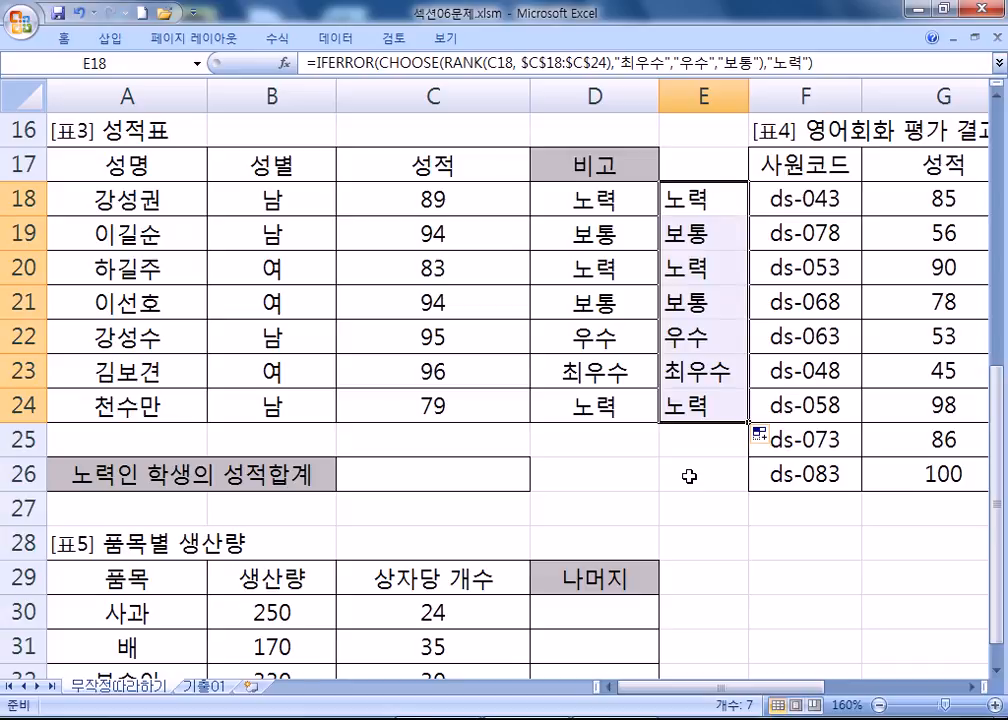
pyautogui.click(732, 530)
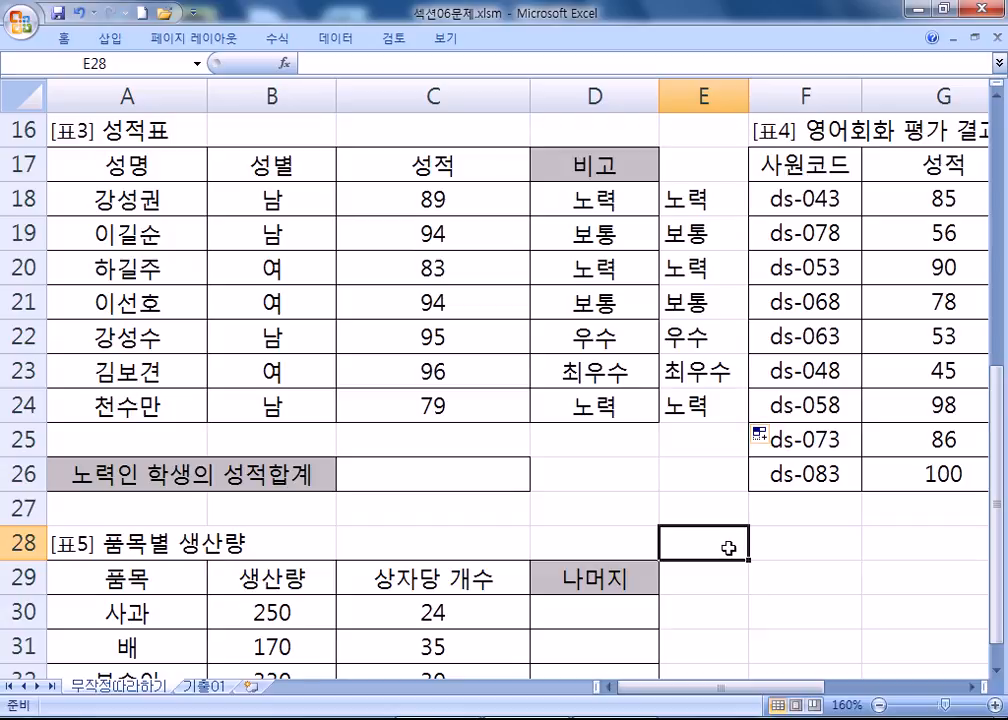
# Step: Undo the fill, the formula entry in E18 and the widening of column E
pyautogui.hotkey('ctrl', 'z')
pyautogui.hotkey('ctrl', 'z')
pyautogui.hotkey('ctrl', 'z')
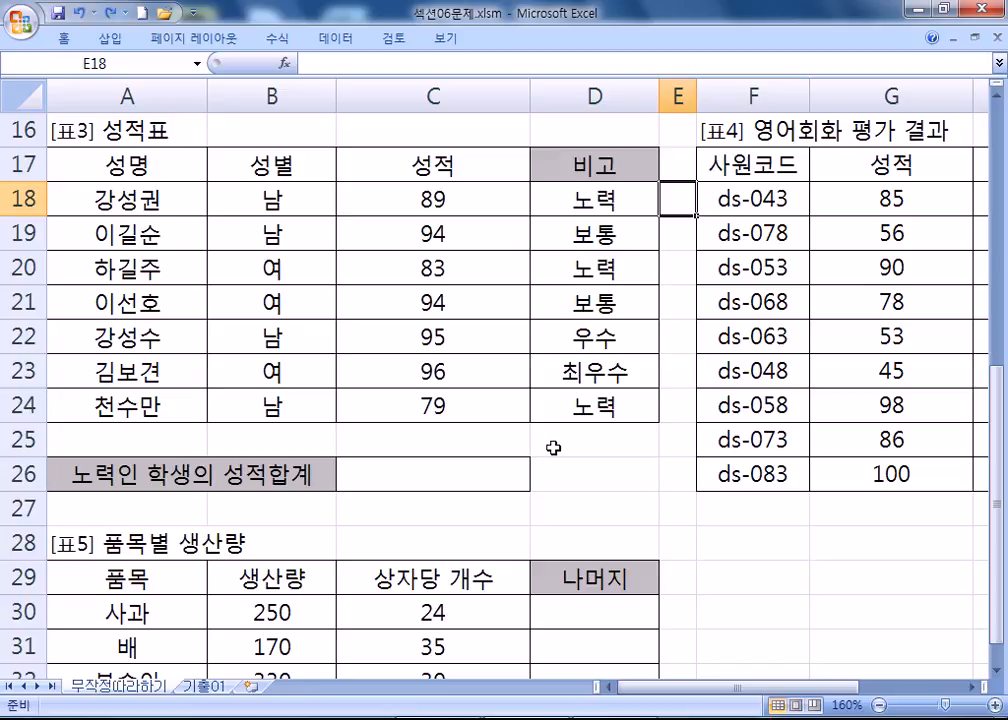
# Step: Shade the scores of the 노력 students in C18, C20 and C24 with yellow fill
pyautogui.click(407, 474)
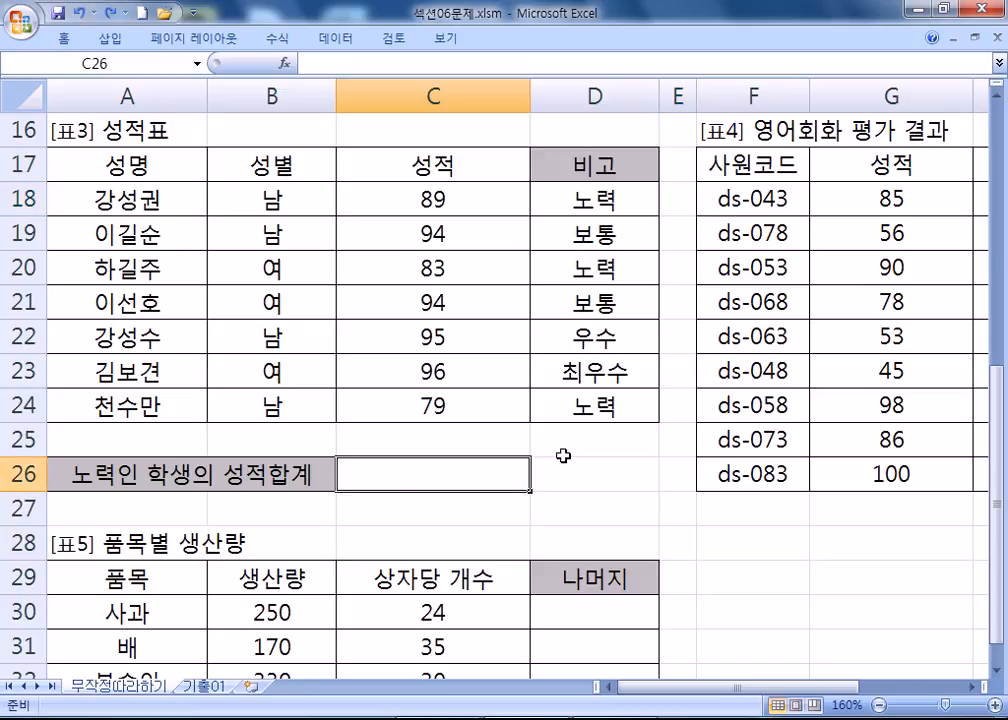
pyautogui.click(469, 199)
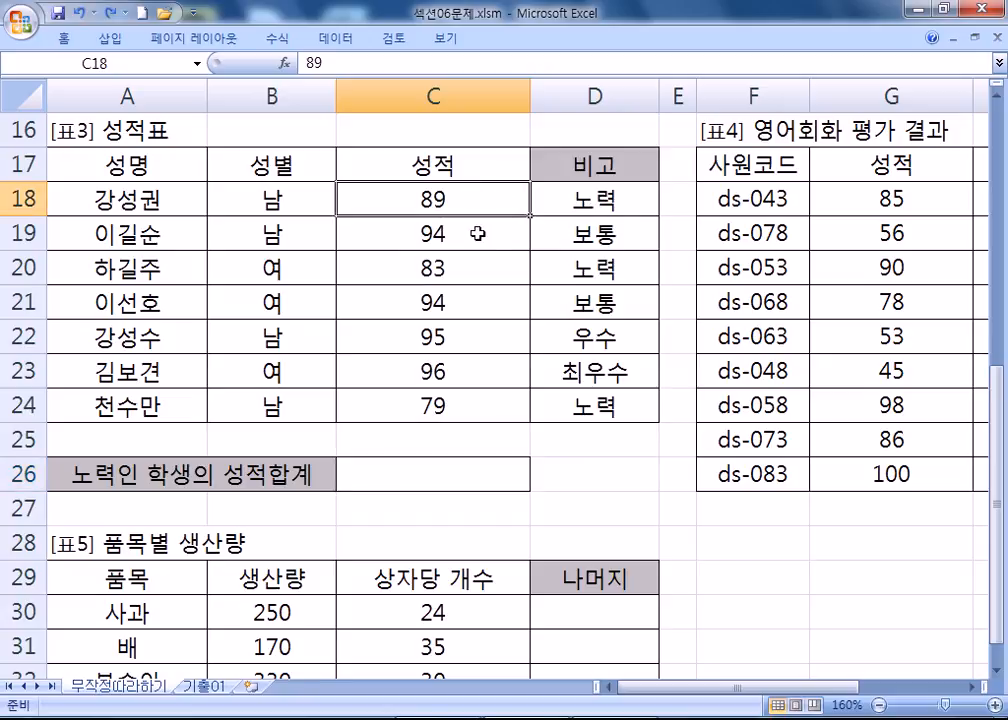
pyautogui.keyDown('ctrl'); pyautogui.click(461, 272); pyautogui.keyUp('ctrl')
pyautogui.keyDown('ctrl'); pyautogui.click(462, 406); pyautogui.keyUp('ctrl')
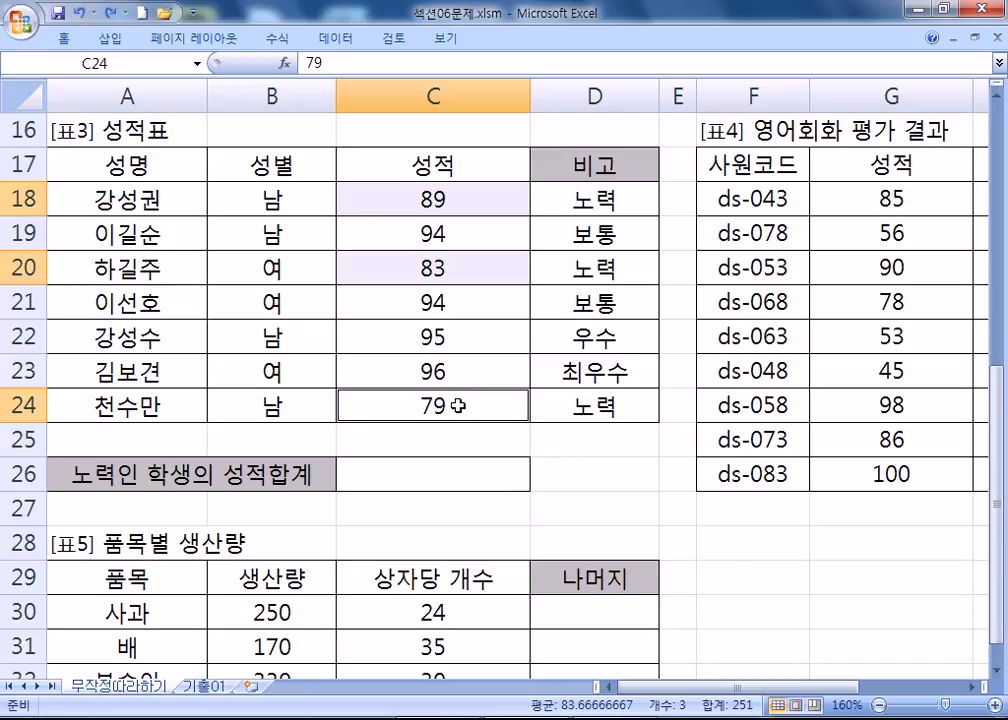
pyautogui.rightClick(462, 406)
pyautogui.click(572, 462)
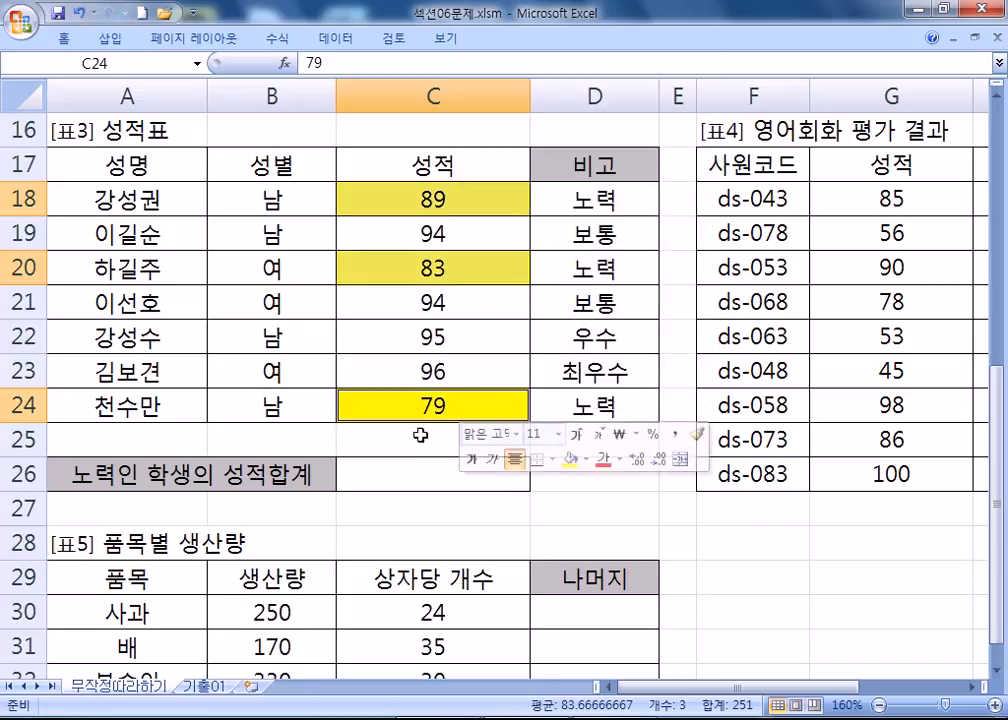
# Step: Check the three yellow scores and add them in C26 with the formula =C18+C20+C24
pyautogui.click(394, 478)
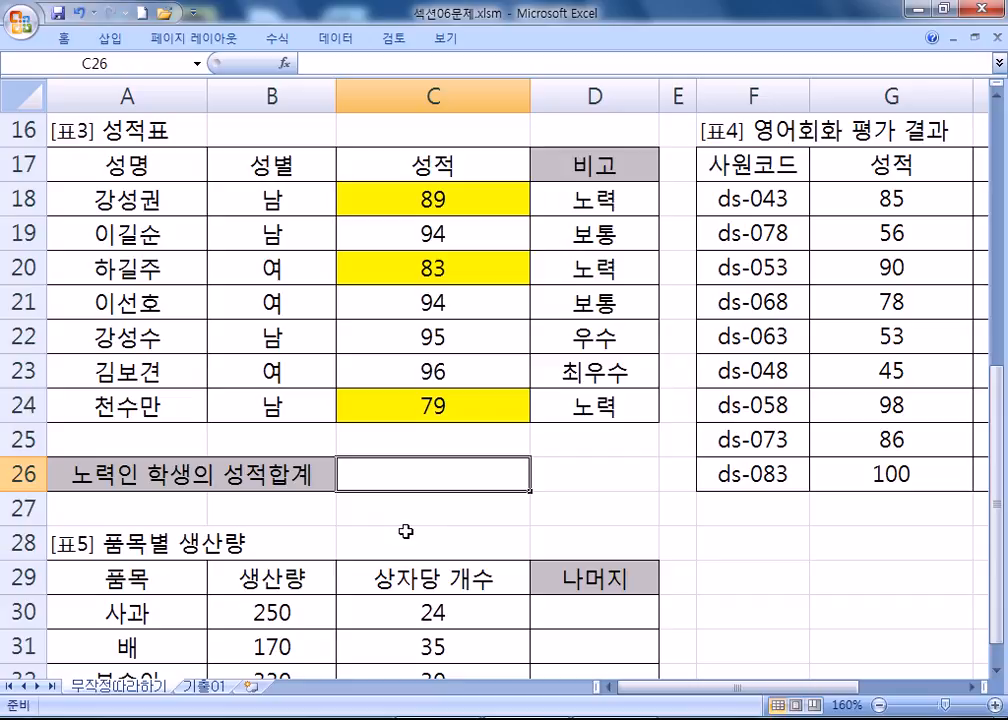
pyautogui.click(468, 198)
pyautogui.click(460, 269)
pyautogui.click(457, 405)
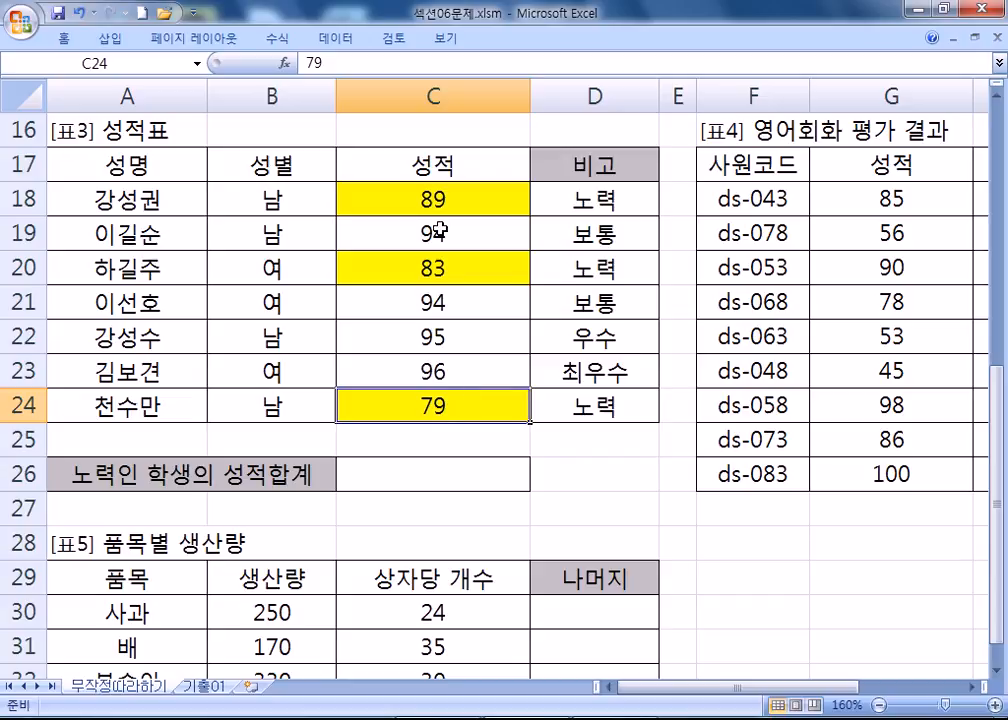
pyautogui.click(398, 482)
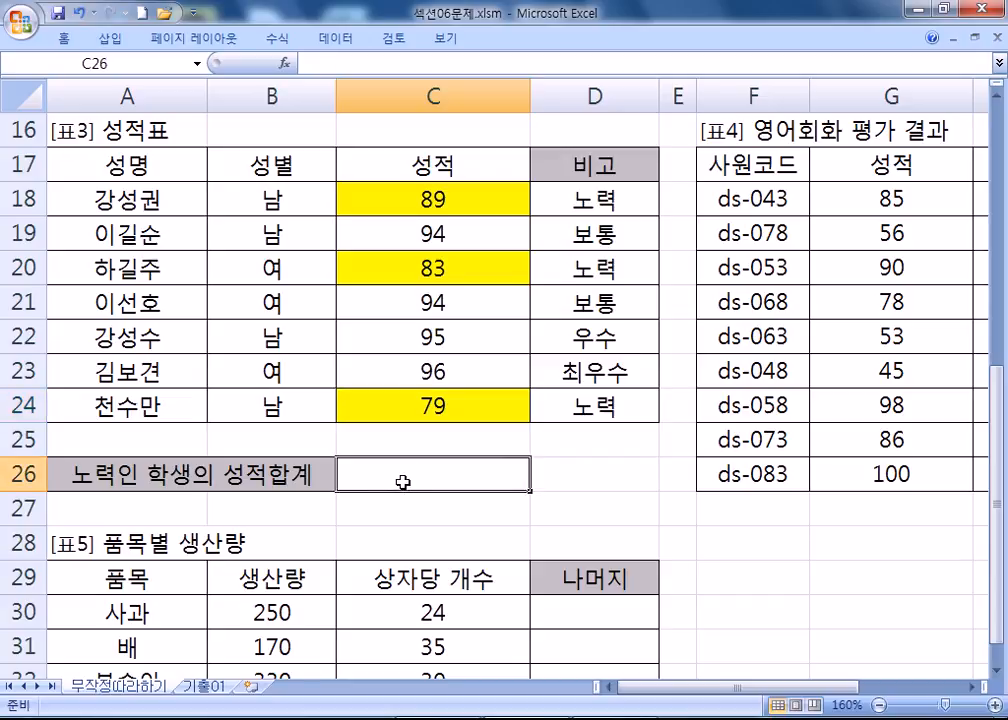
pyautogui.write('=')
pyautogui.click(457, 198)
pyautogui.write('+')
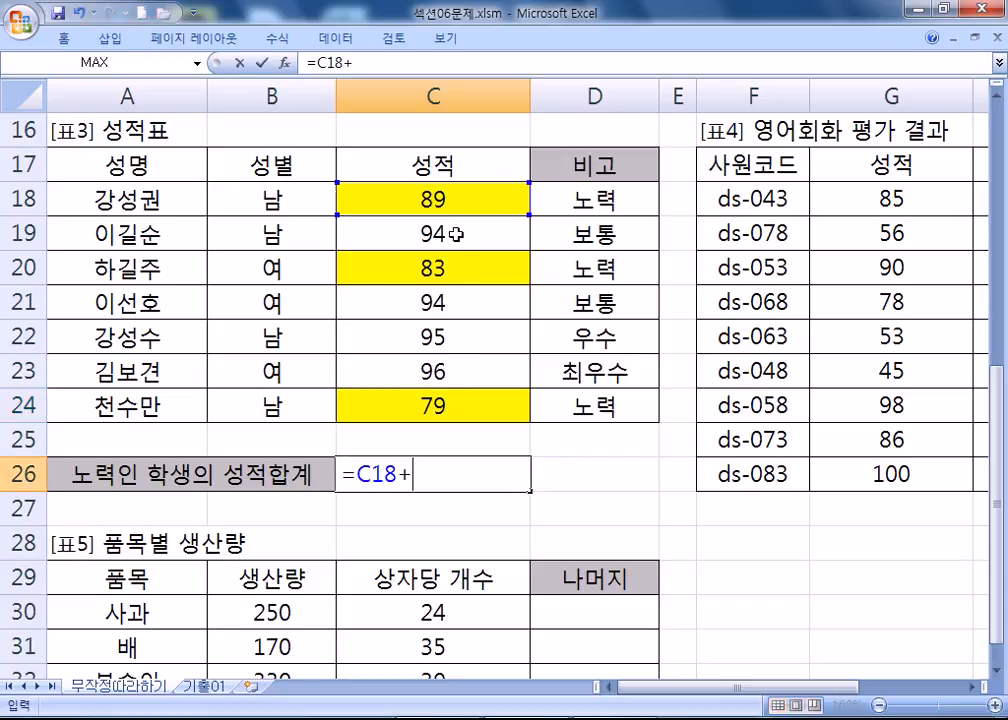
pyautogui.click(452, 269)
pyautogui.write('+')
pyautogui.click(457, 401)
pyautogui.press('Return')
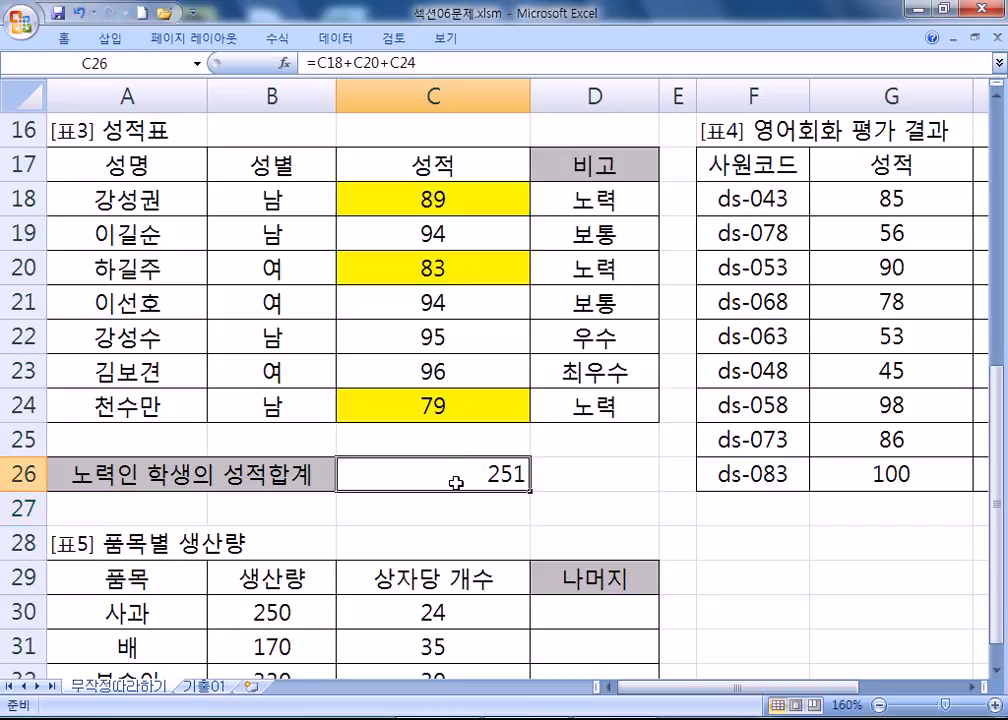
# Step: Check the 비고 formula in D18 and clear the addition formula from C26
pyautogui.doubleClick(452, 474)
pyautogui.click(583, 199)
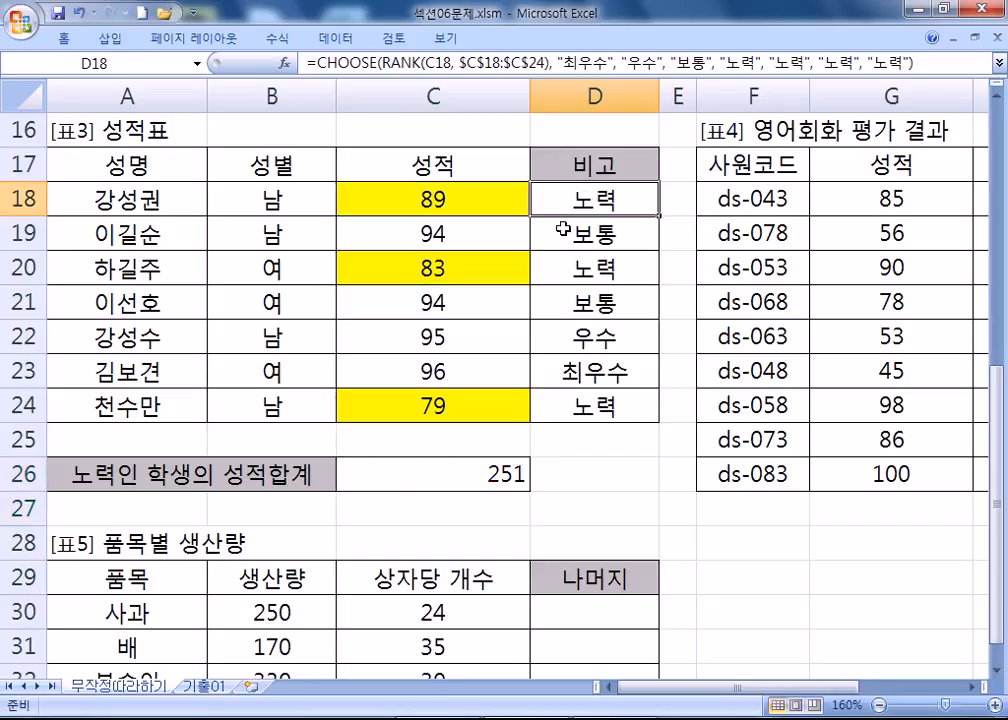
pyautogui.click(439, 478)
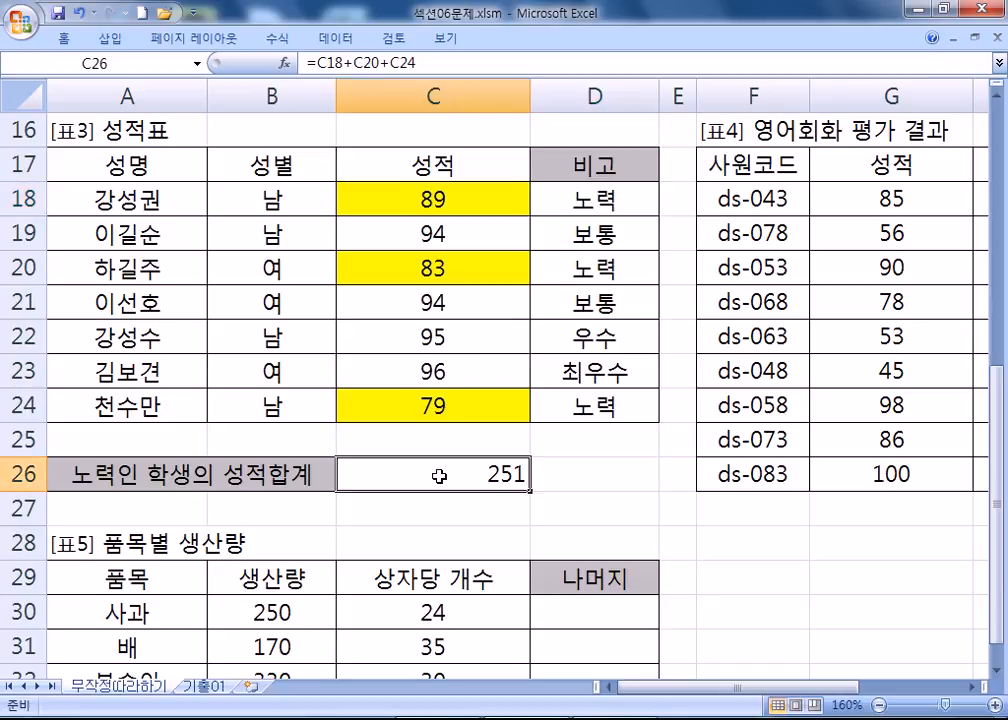
pyautogui.press('Delete')
# Step: Change the score in C18 to 99 to test the effect on the 비고 grades, and undo the change
pyautogui.click(446, 196)
pyautogui.write('99')
pyautogui.press('Return')
pyautogui.press('Up')
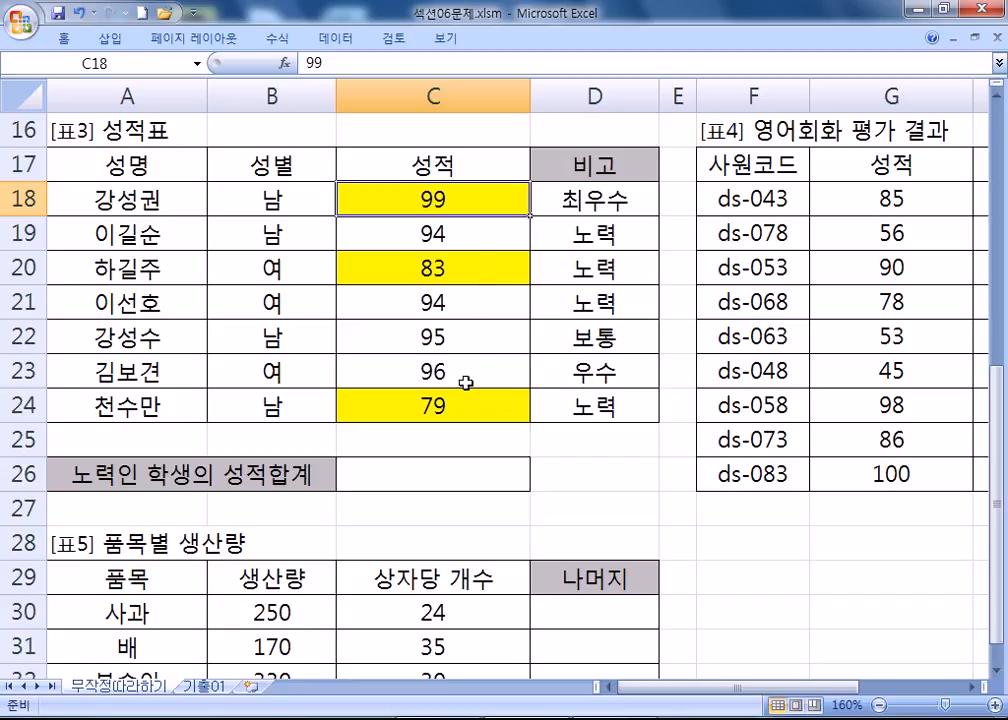
pyautogui.hotkey('ctrl', 'z')
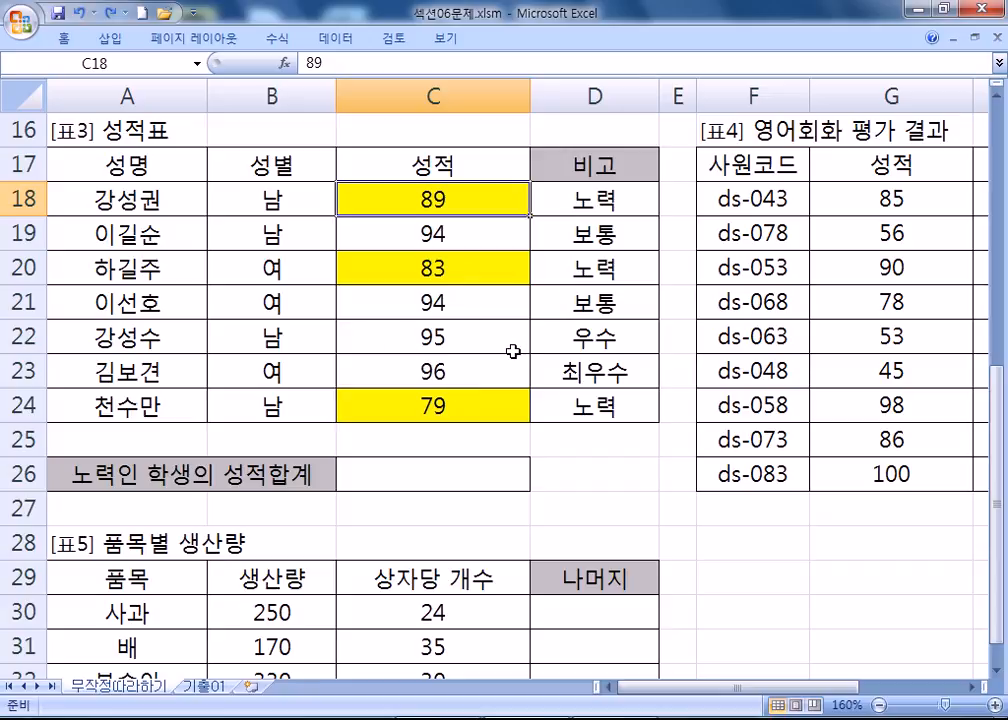
# Step: Start a SUMIF formula in C26 with the range D18:D24 and the criterion "노력"
pyautogui.click(423, 466)
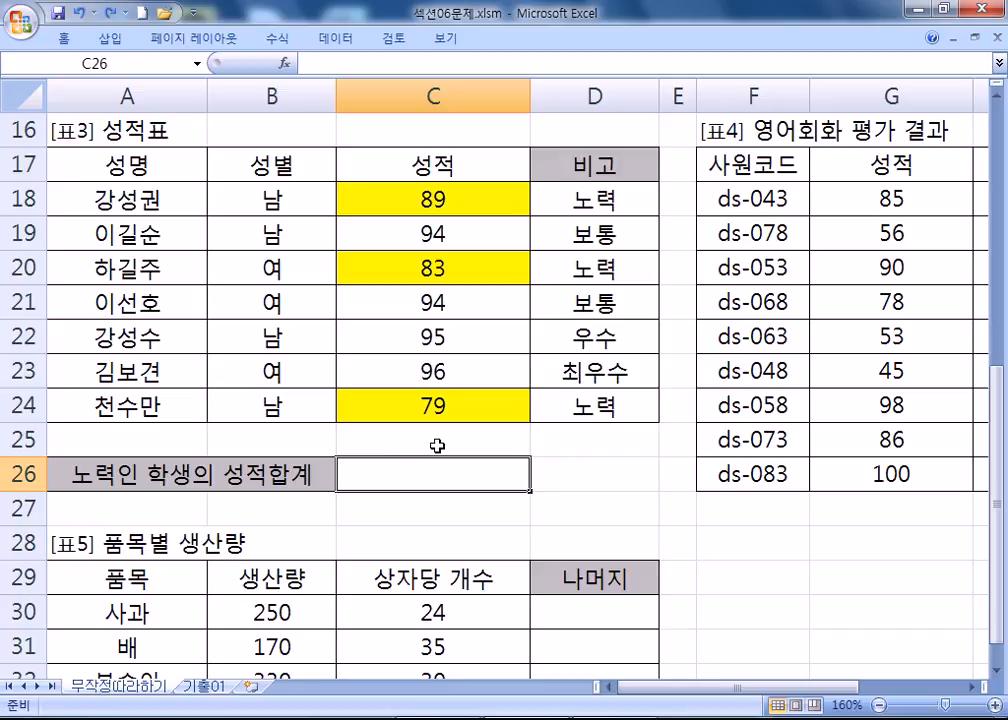
pyautogui.write('=SU')
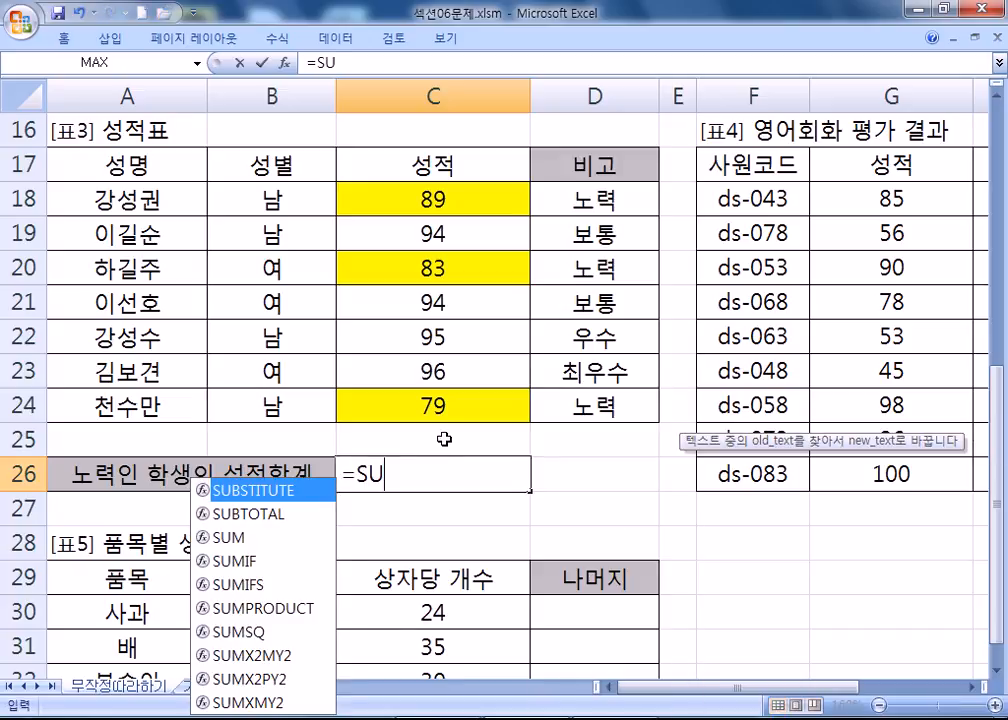
pyautogui.write('MIF')
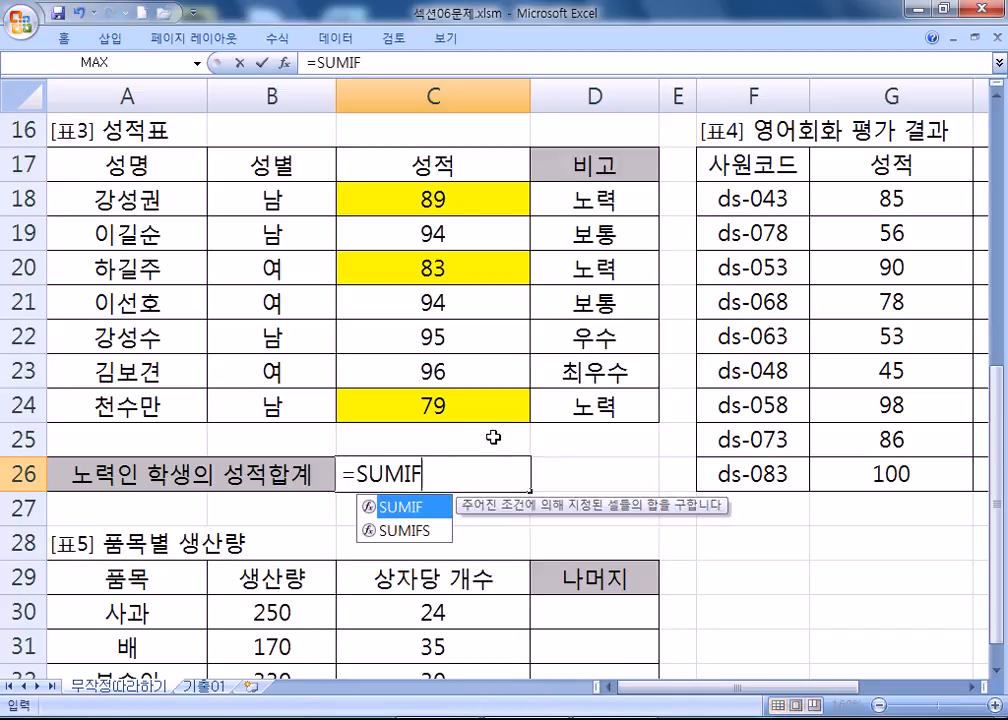
pyautogui.scroll(-1, 576, 413)
pyautogui.write('(')
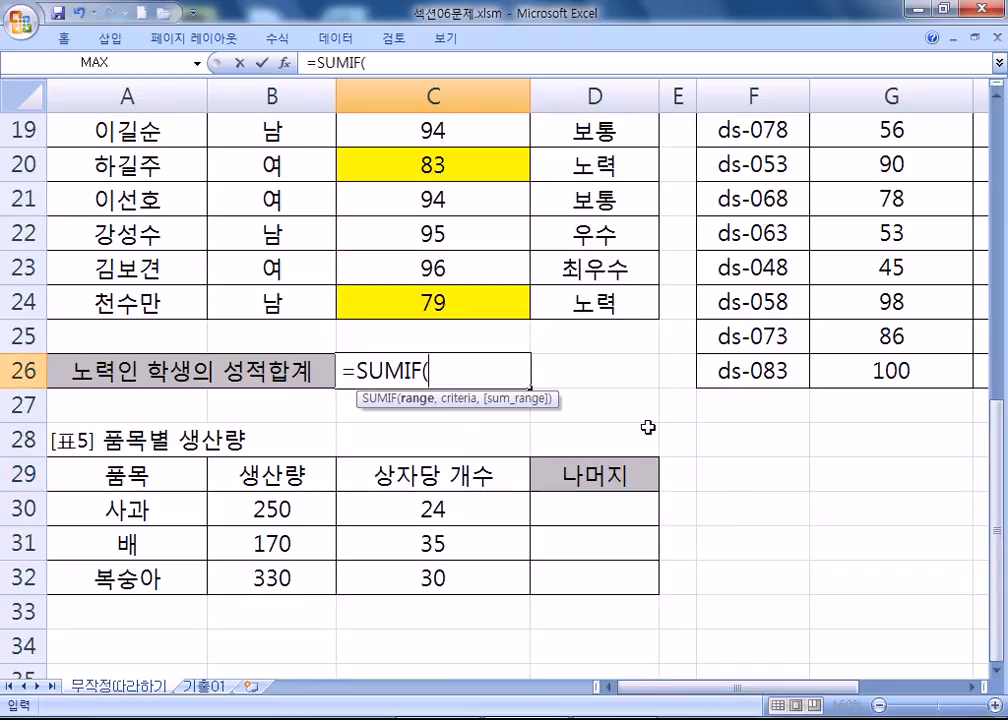
pyautogui.click(997, 92)
pyautogui.click(997, 92)
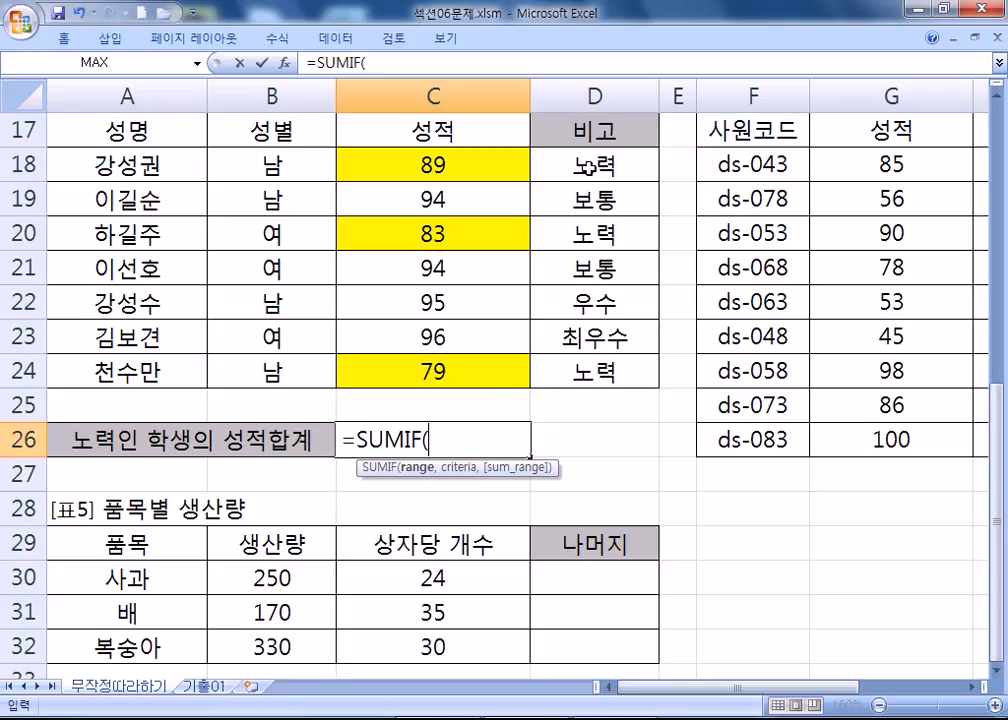
pyautogui.moveTo(587, 167); pyautogui.dragTo(638, 386)
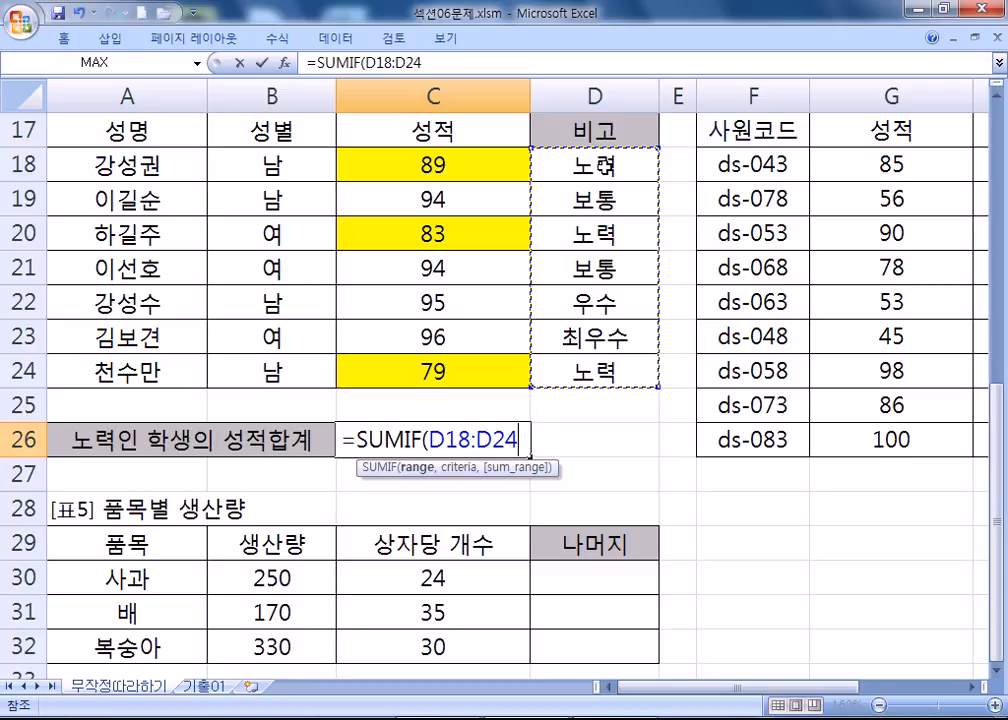
pyautogui.write(',"')
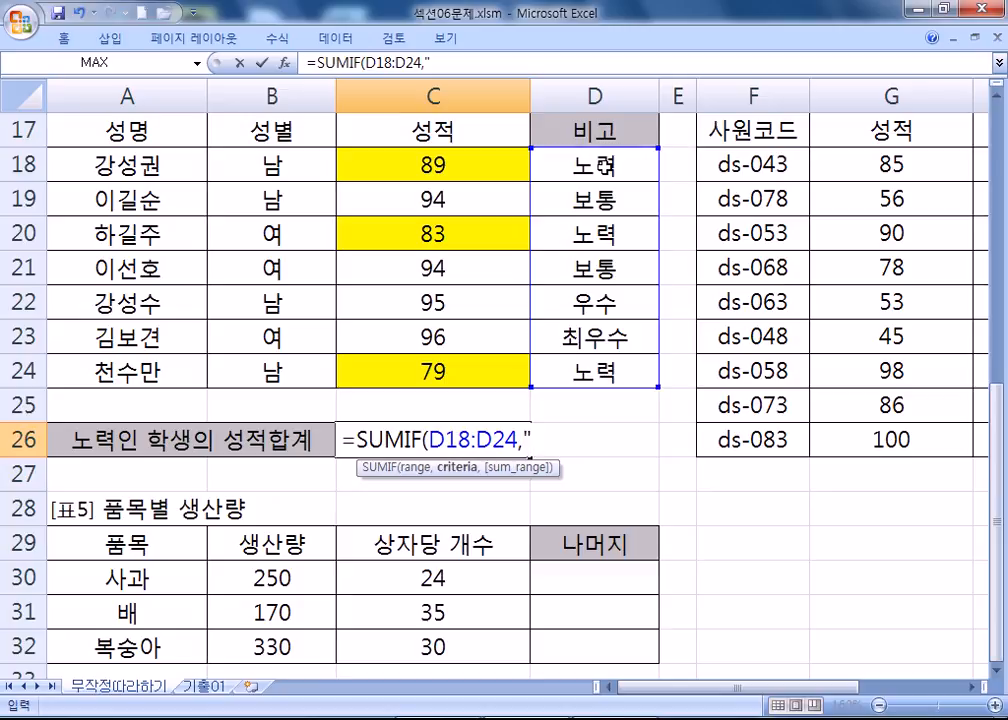
pyautogui.write('노')
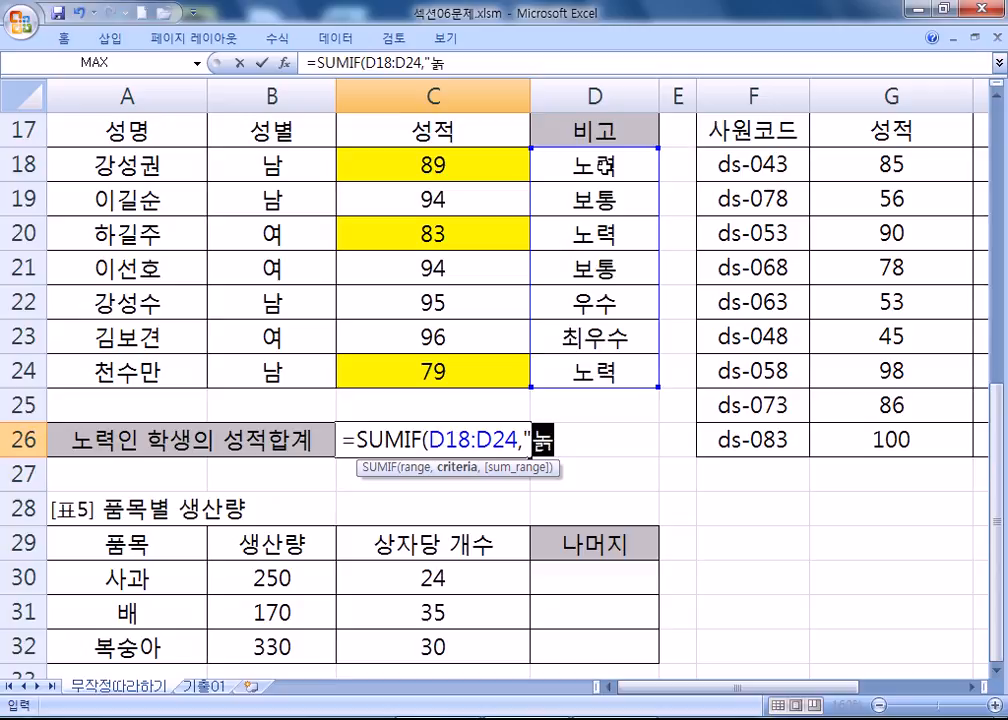
pyautogui.write('력"')
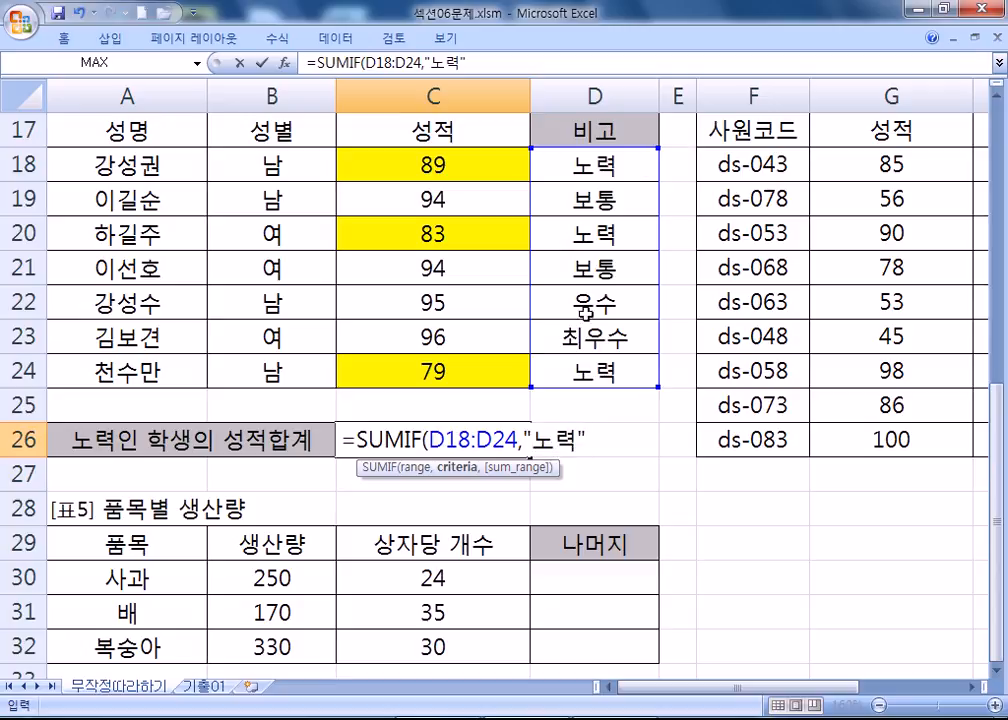
# Step: Try the cell references D18, D20 and D24 in place of the text criterion in C26's SUMIF formula
pyautogui.click(566, 163)
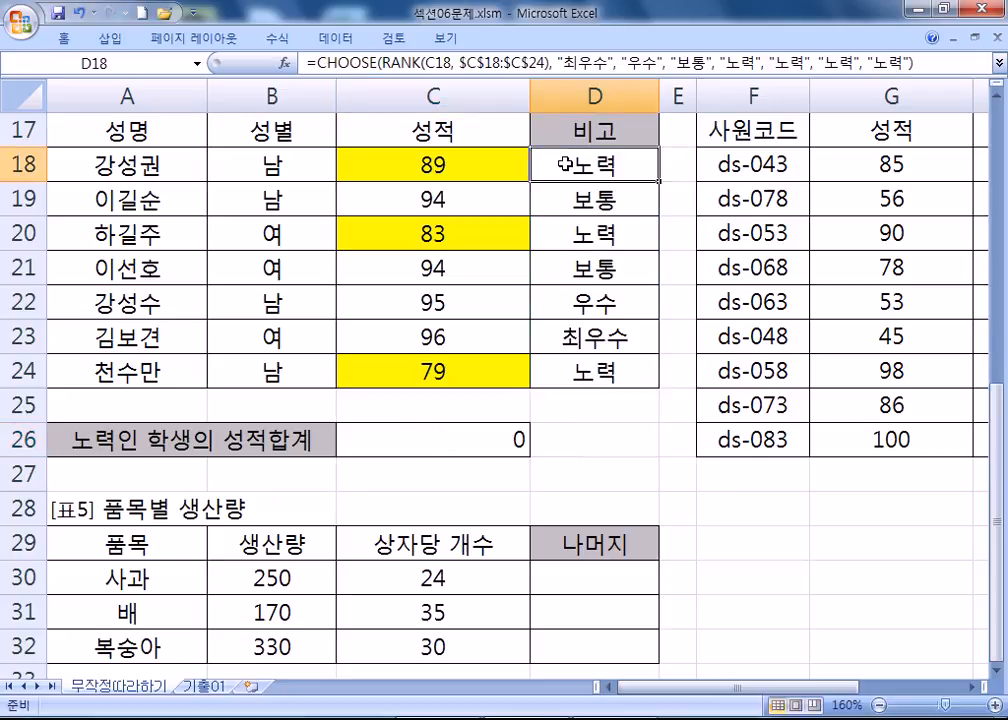
pyautogui.doubleClick(467, 432)
pyautogui.moveTo(524, 440); pyautogui.dragTo(588, 440)
pyautogui.click(594, 164)
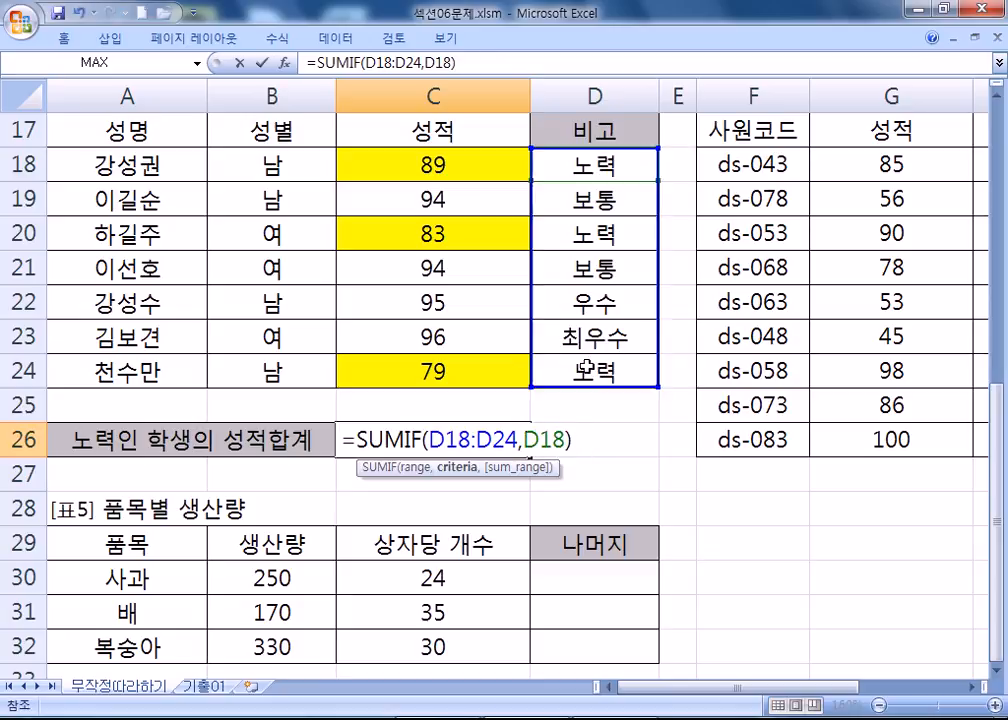
pyautogui.click(601, 233)
pyautogui.click(582, 369)
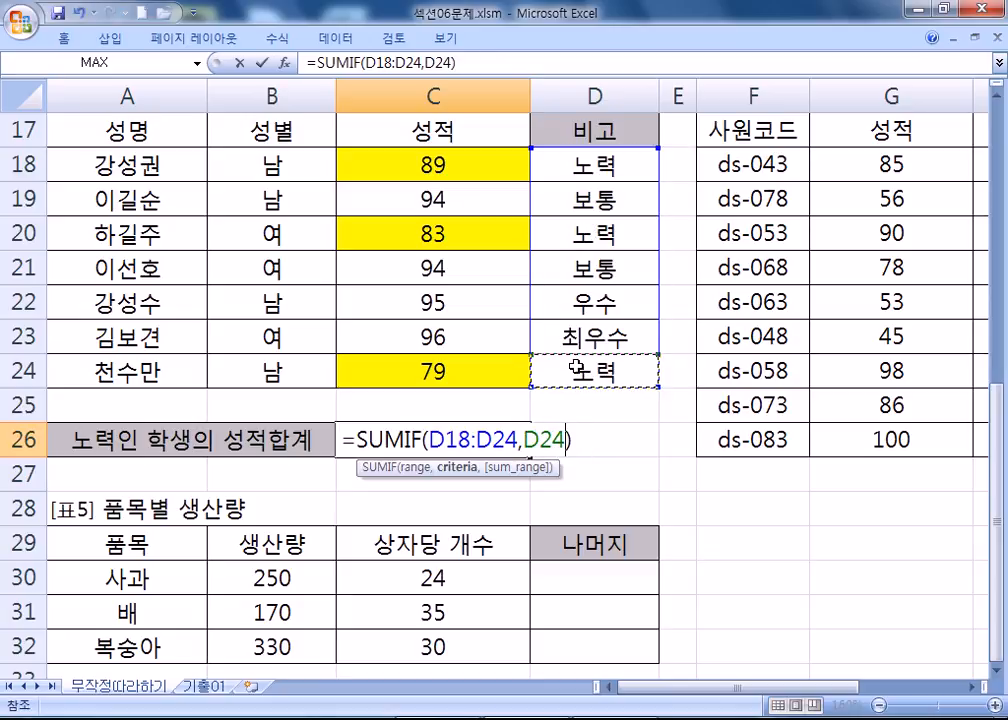
pyautogui.click(581, 233)
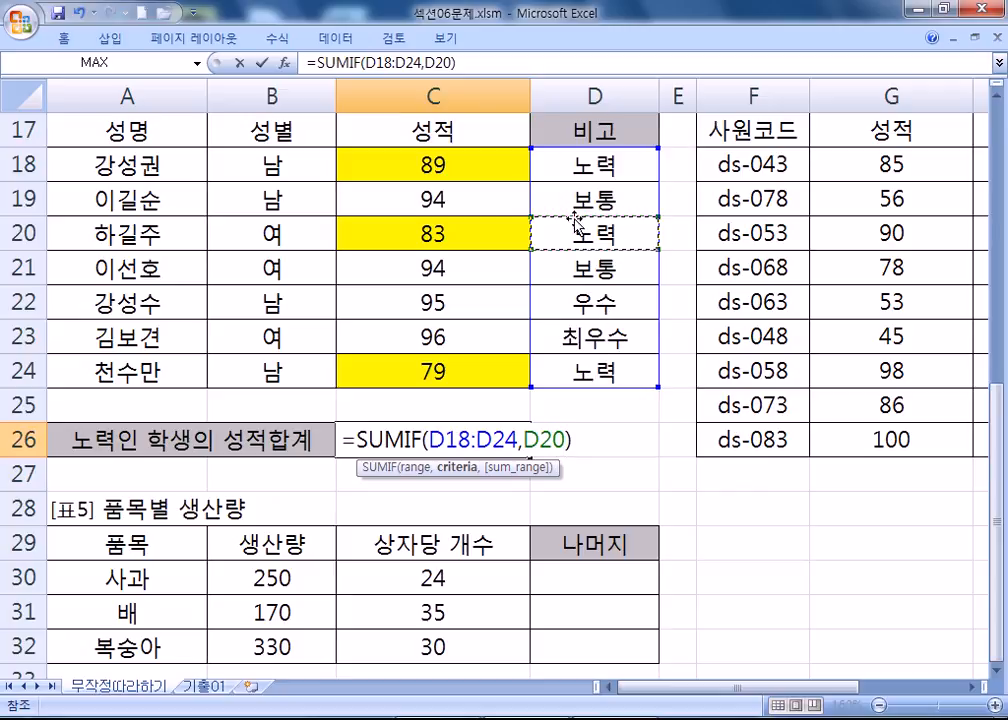
pyautogui.click(578, 166)
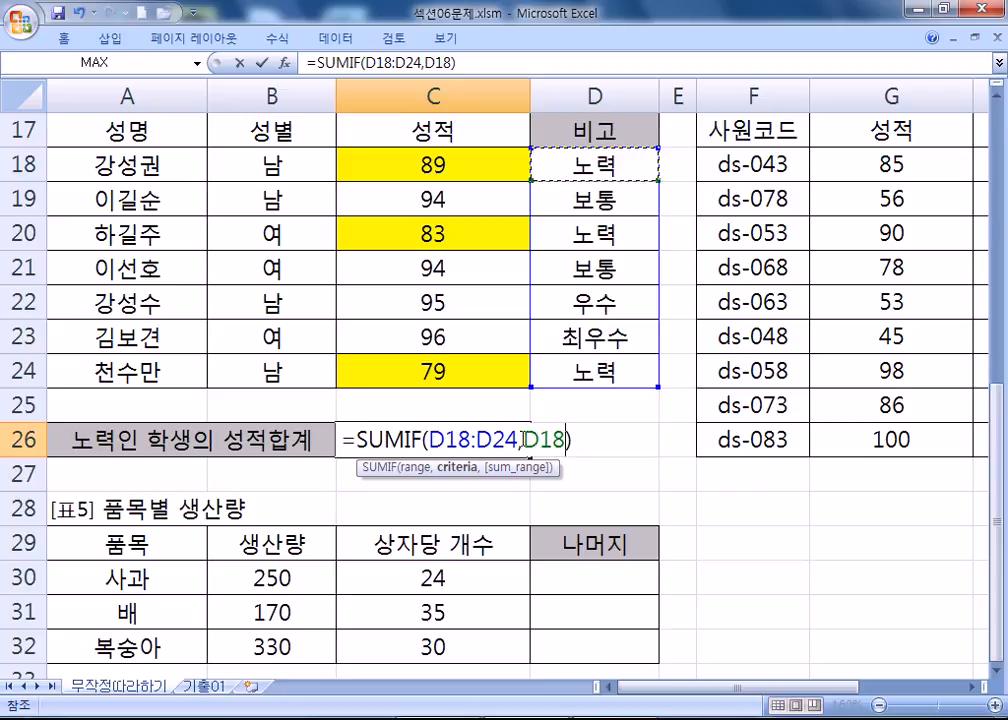
# Step: Set the criterion of C26's SUMIF to "노력" and complete the formula with the sum range C18:C24
pyautogui.doubleClick(567, 437)
pyautogui.write('"ㄴ')
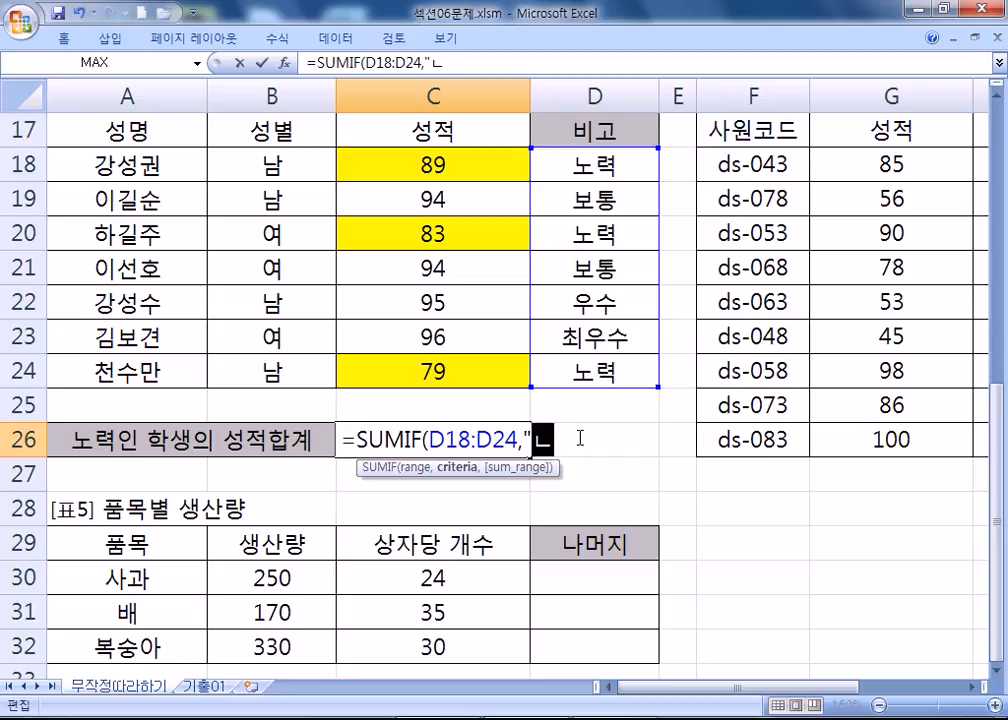
pyautogui.write('ㅗㄹㅕㄱ"')
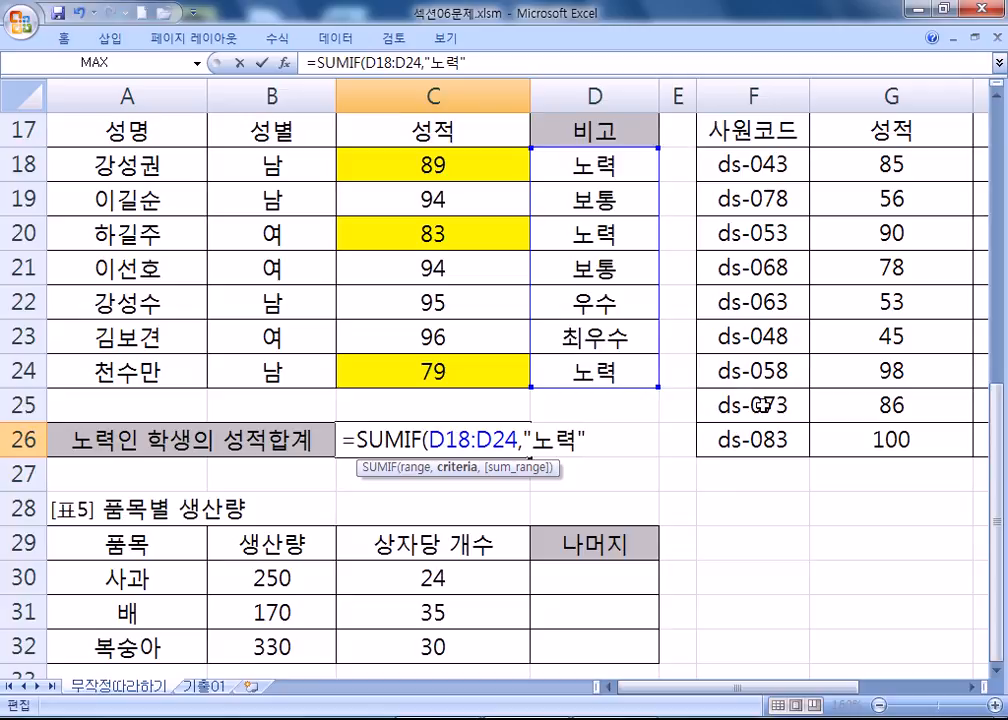
pyautogui.write(',')
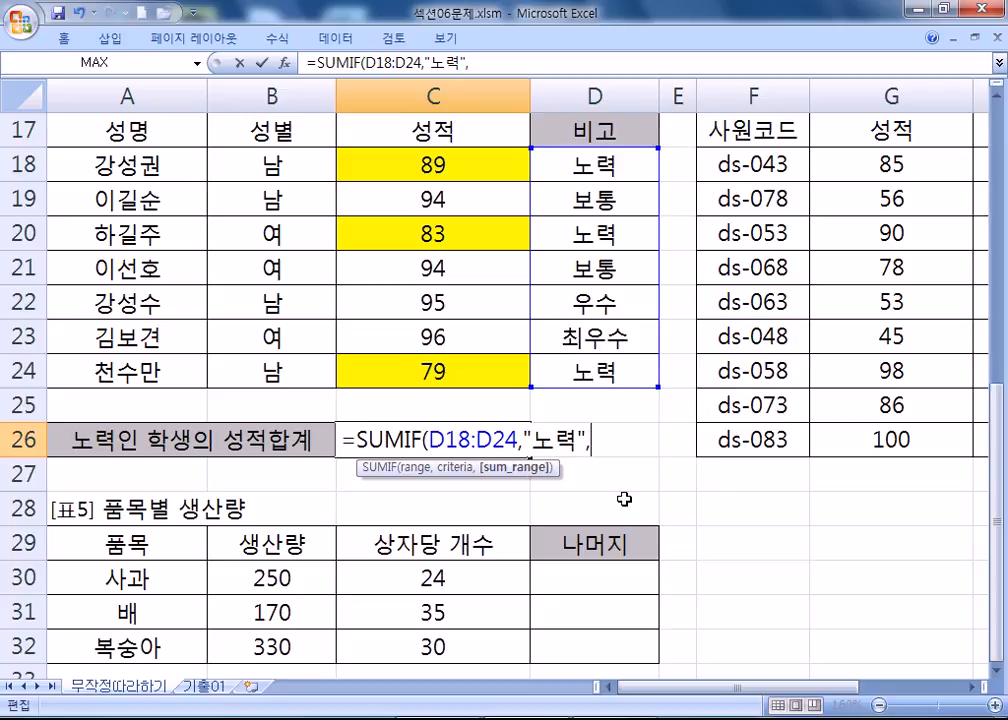
pyautogui.moveTo(441, 162); pyautogui.dragTo(440, 370)
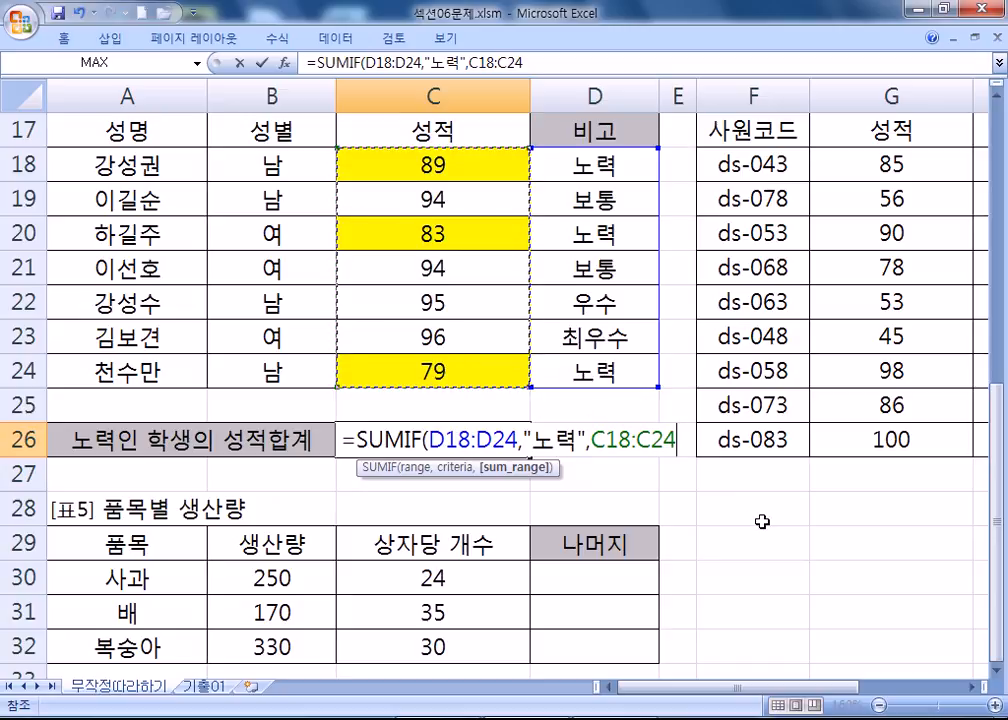
pyautogui.press('Return')
# Step: Check the total in C26 against the yellow scores in C18, C20 and C24, and review its SUMIF formula
pyautogui.click(476, 432)
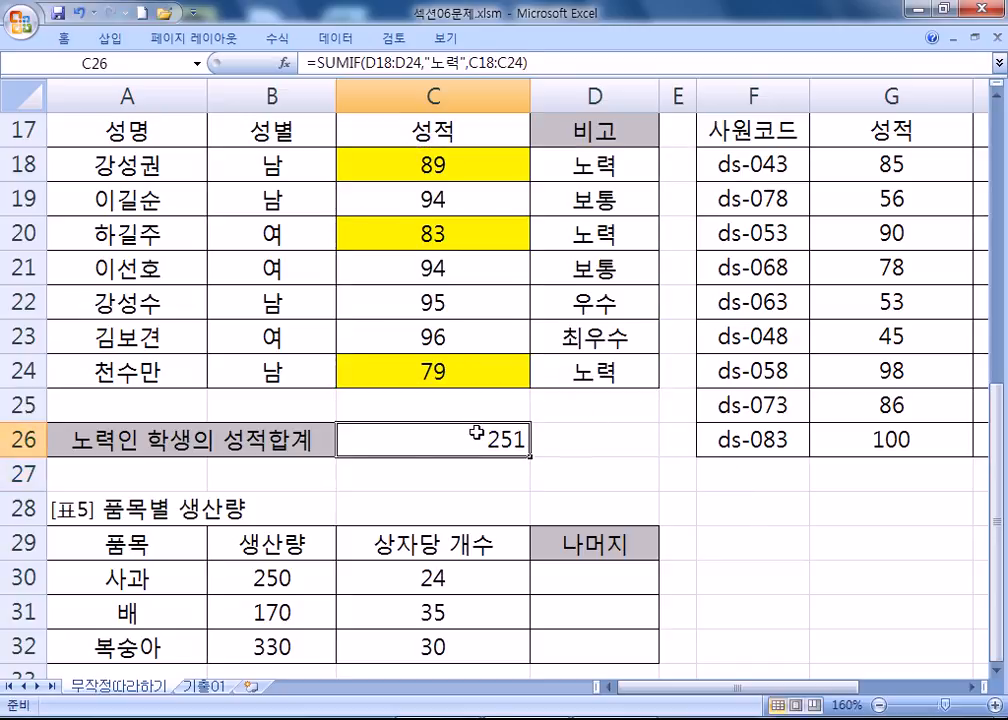
pyautogui.click(457, 160)
pyautogui.click(455, 245)
pyautogui.click(450, 367)
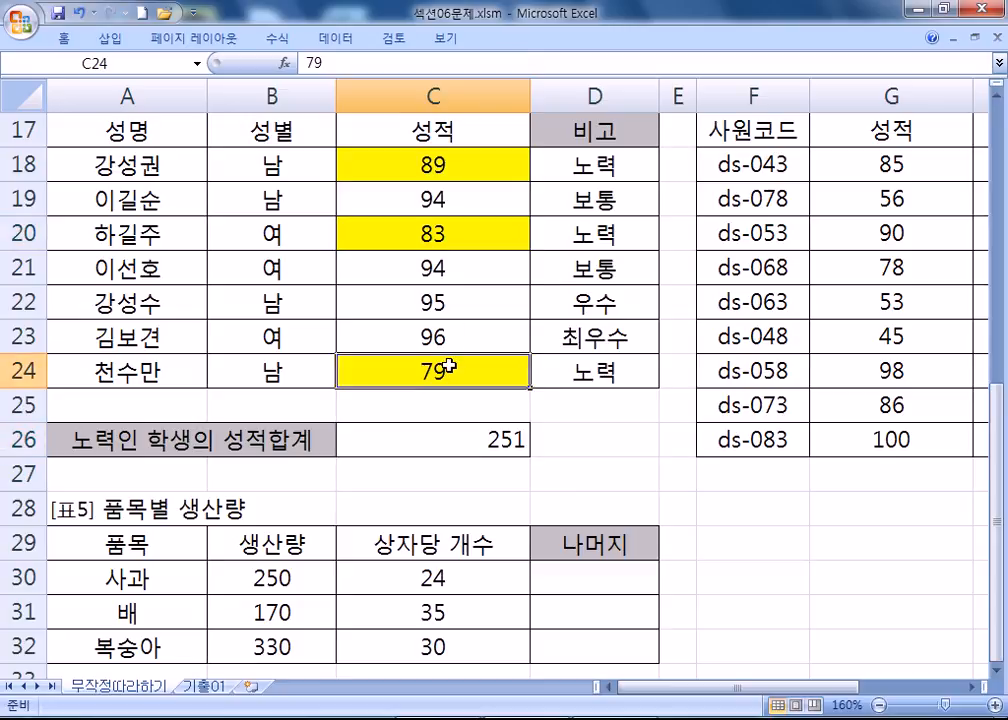
pyautogui.doubleClick(450, 445)
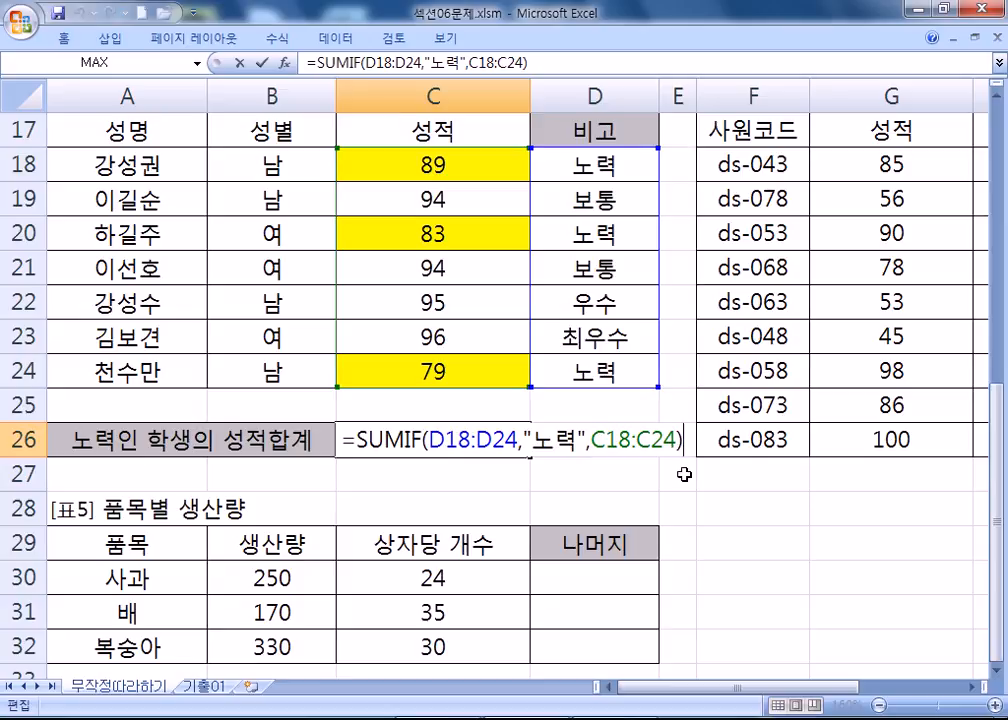
pyautogui.hotkey('ctrl', 'Return')
# Step: Label B25 as 90이상 and sum the scores of 90 or more in C25 with =SUMIF(C18:C24,">=90")
pyautogui.click(335, 412)
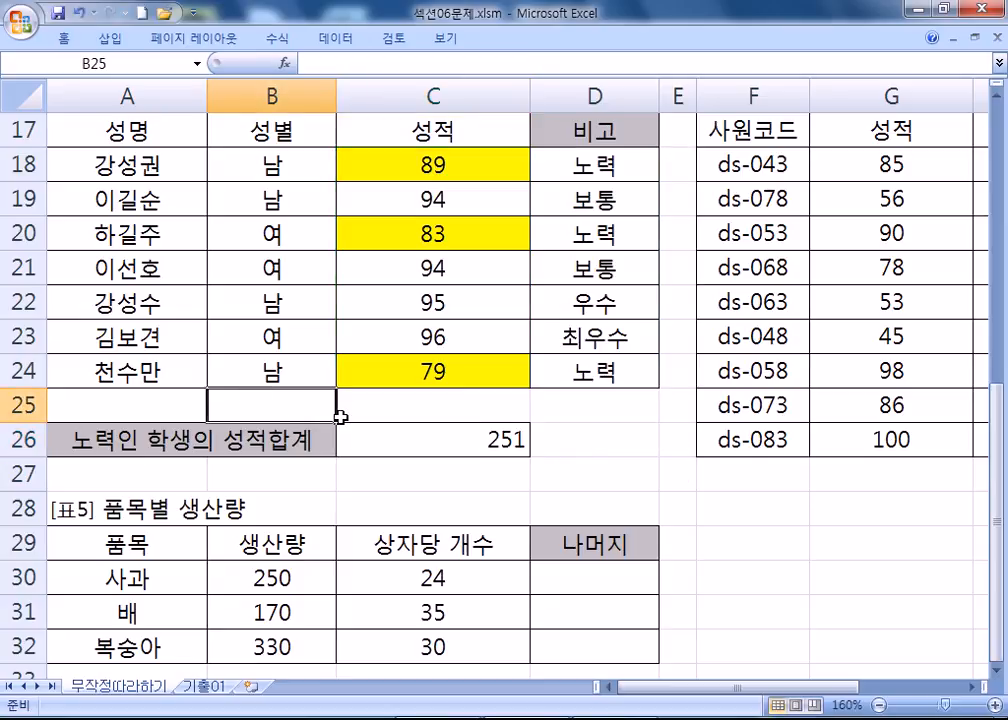
pyautogui.write('90이상')
pyautogui.click(340, 417)
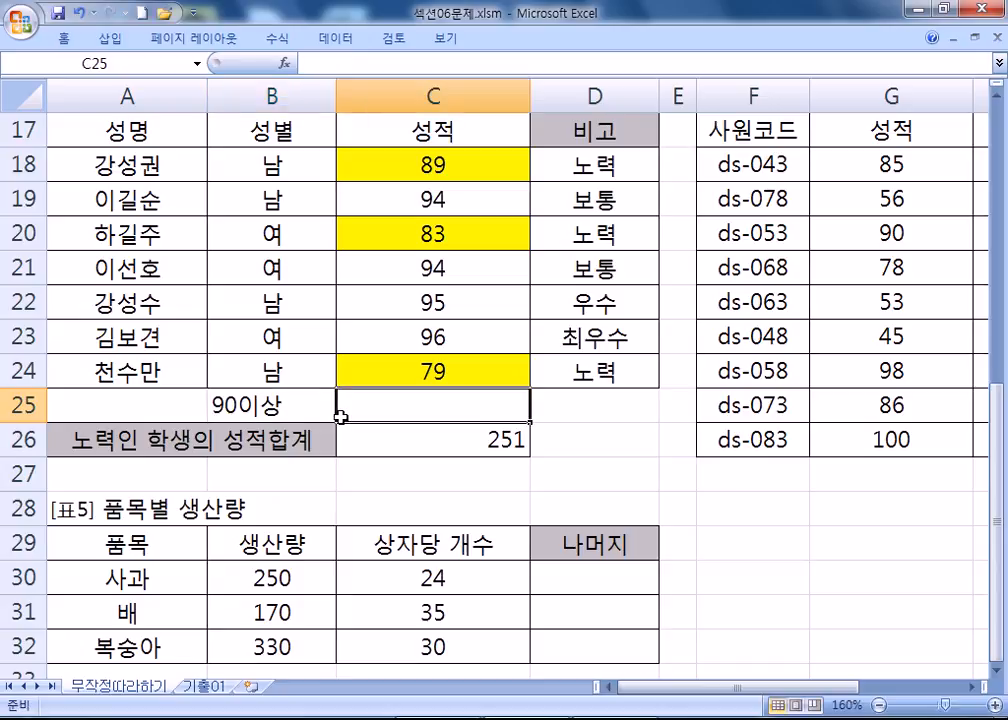
pyautogui.write('-')
pyautogui.press('BackSpace')
pyautogui.write('=')
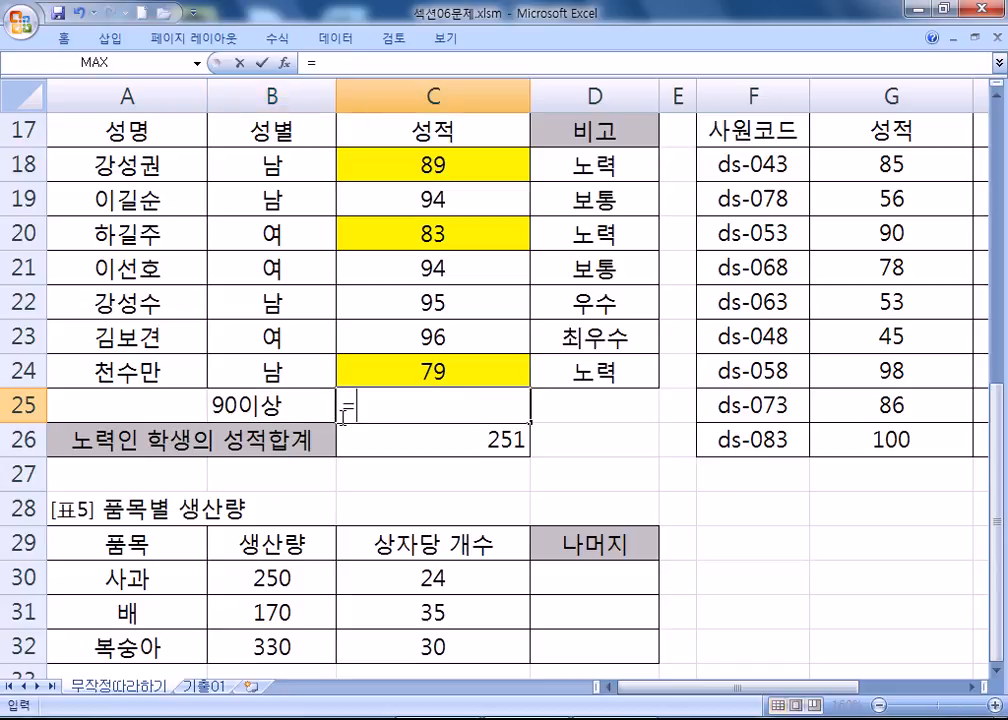
pyautogui.write('SUMIF(')
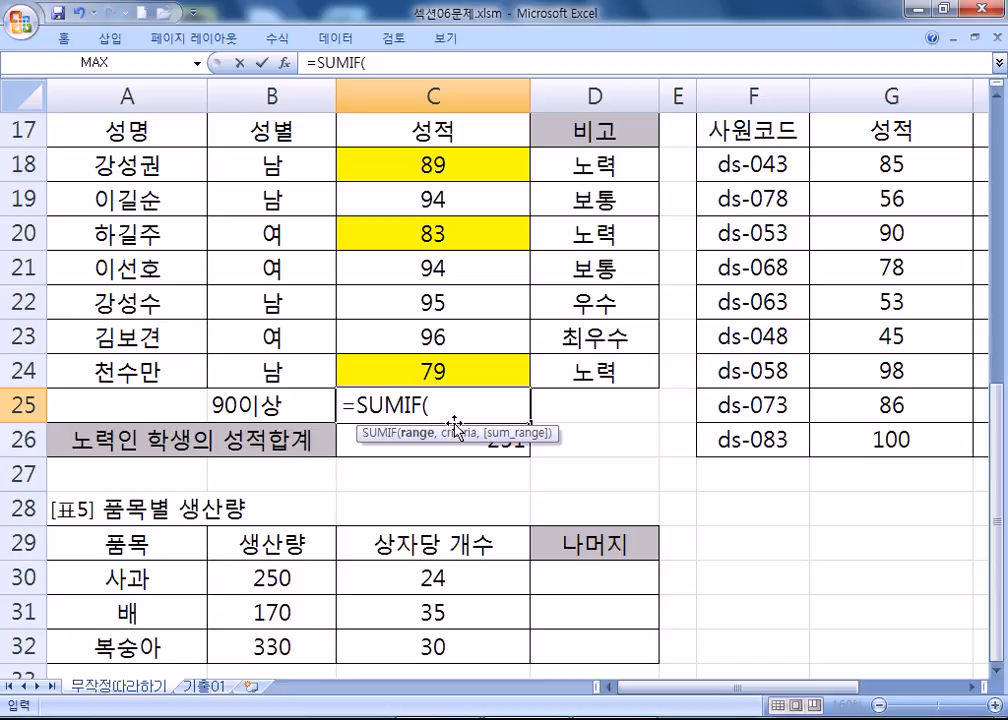
pyautogui.moveTo(444, 164); pyautogui.dragTo(441, 356)
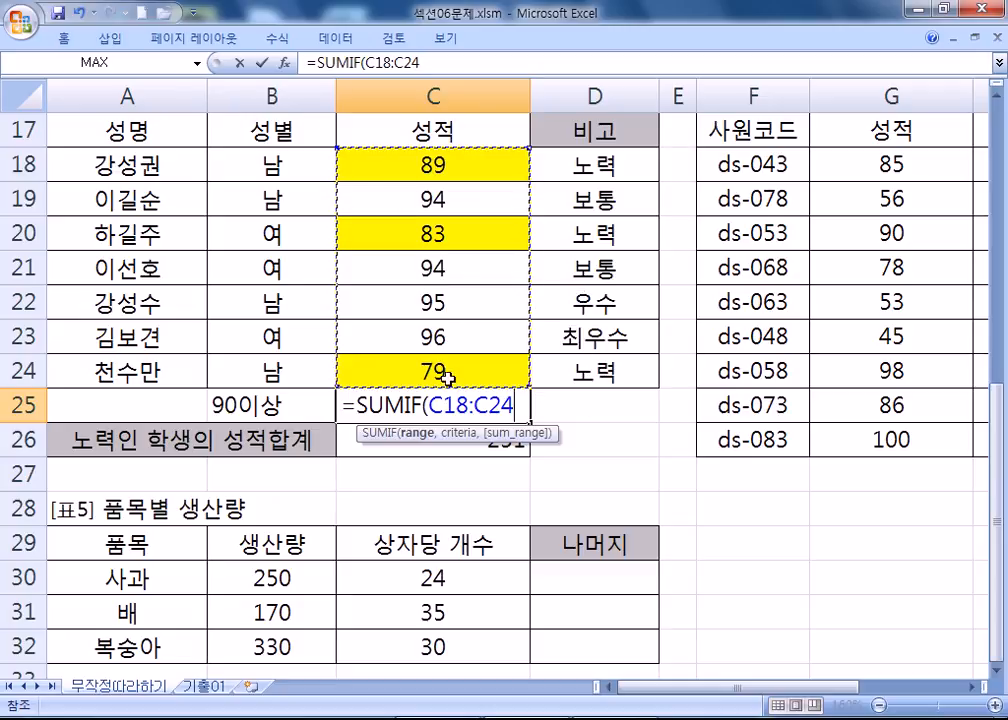
pyautogui.write(',')
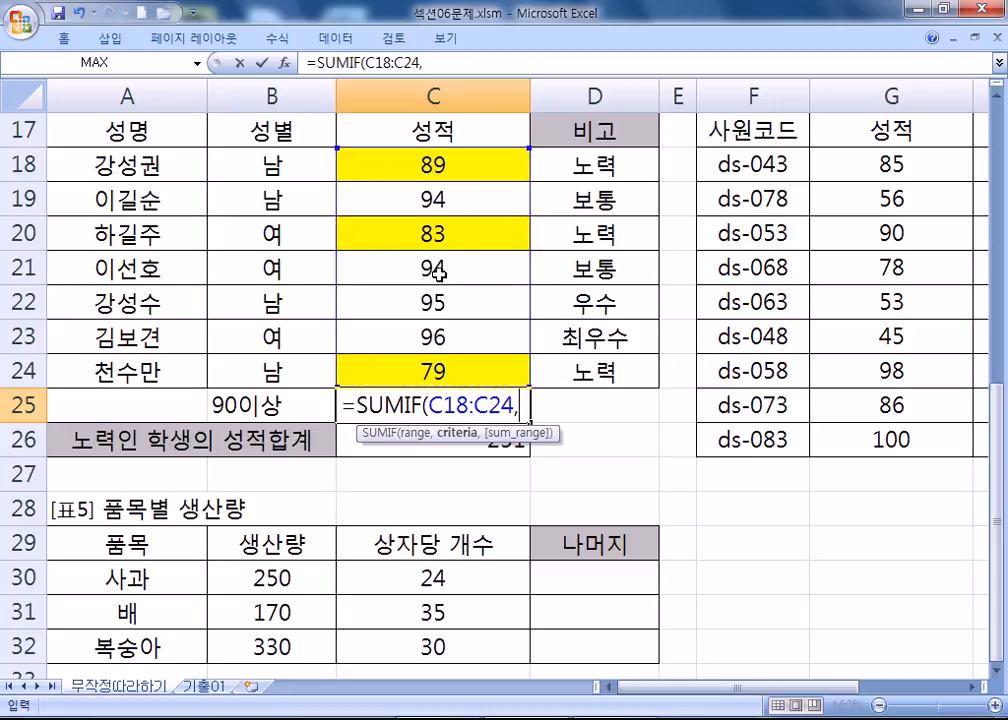
pyautogui.write('">=90')
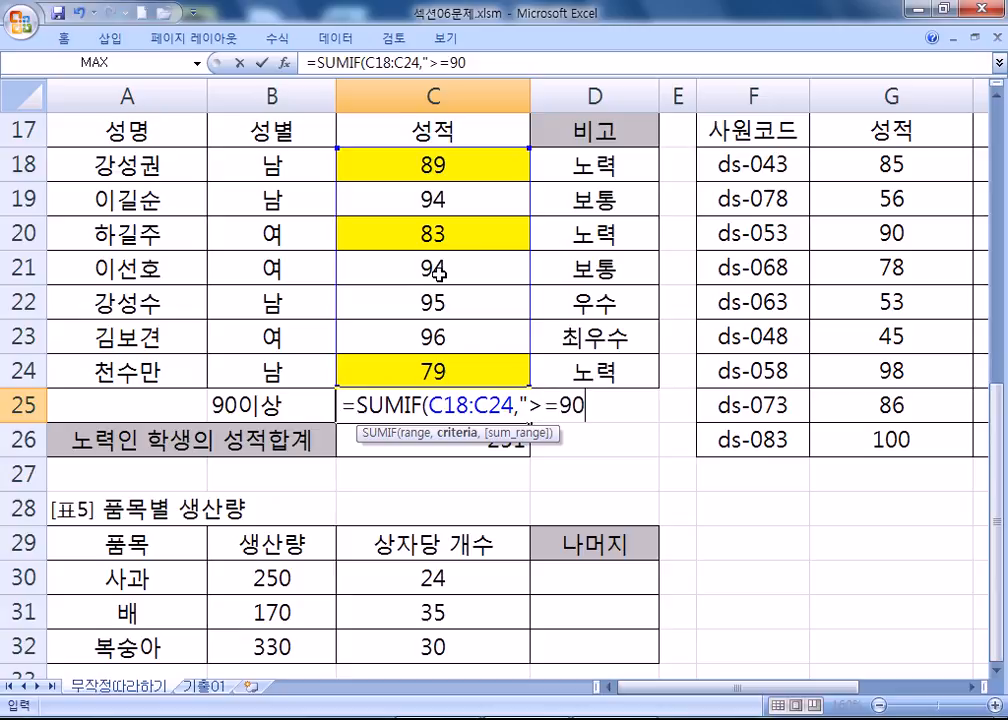
pyautogui.press('Up')
pyautogui.press('Down')
# Step: Add the optional sum range C18:C24 to C25's SUMIF formula, compare it with the criteria range, and remove it again
pyautogui.press('F2')
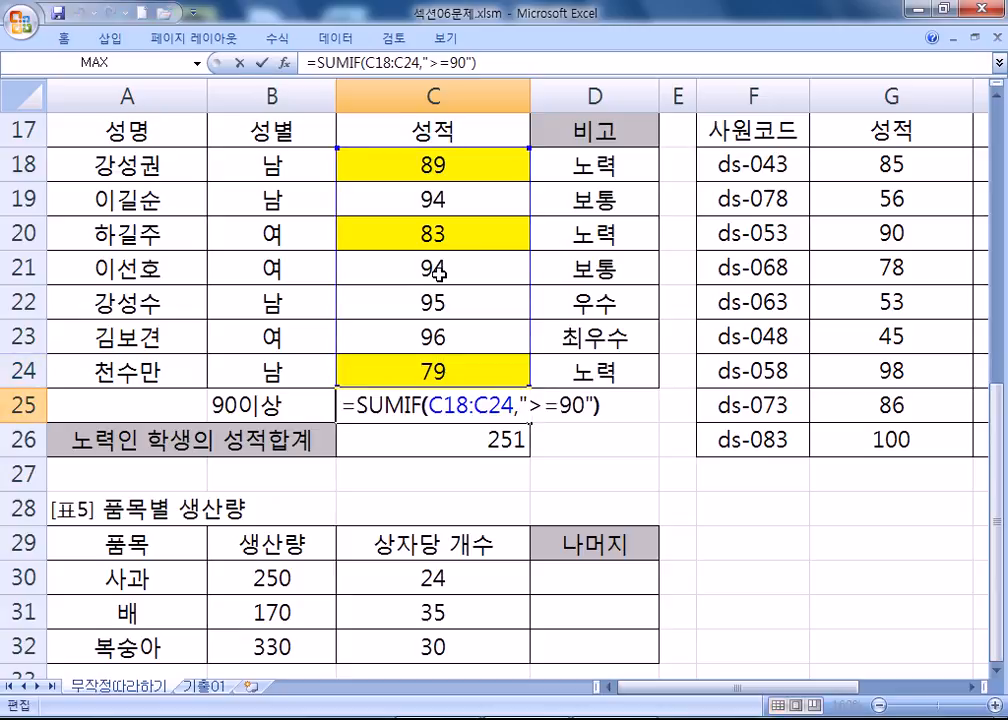
pyautogui.press('Left')
pyautogui.write(',')
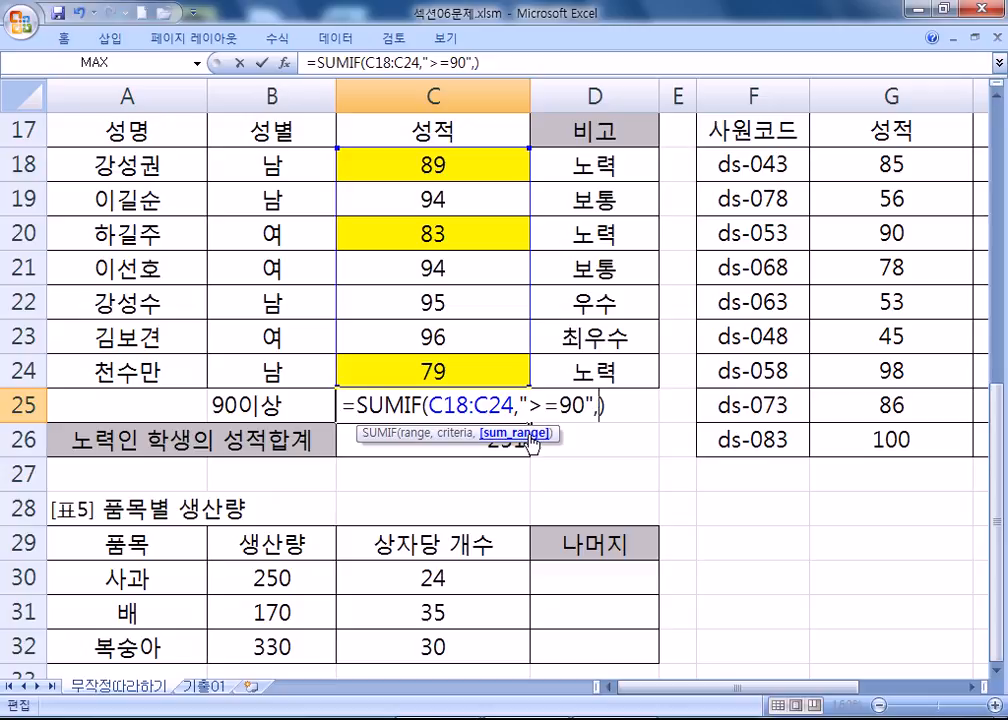
pyautogui.moveTo(440, 164); pyautogui.dragTo(428, 370)
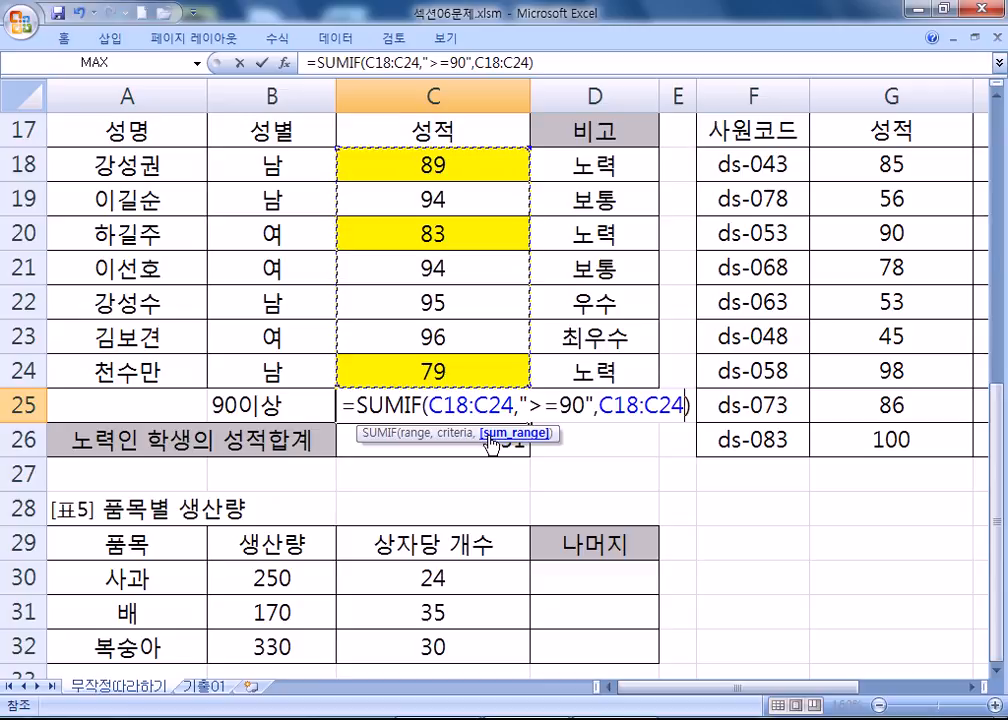
pyautogui.moveTo(428, 405); pyautogui.dragTo(515, 405)
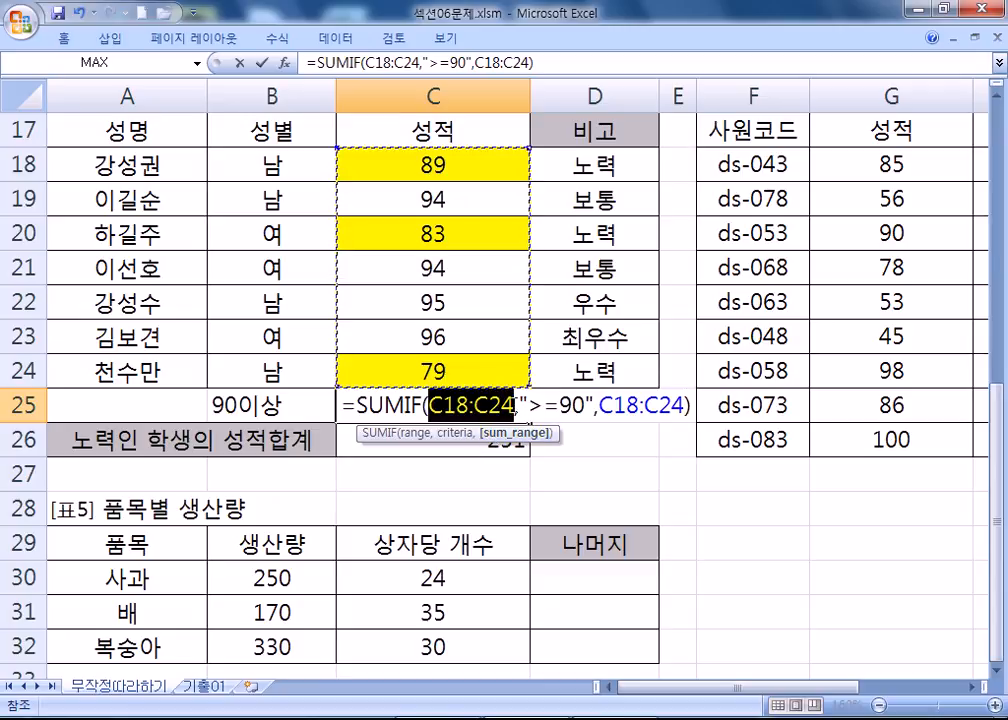
pyautogui.moveTo(598, 405); pyautogui.dragTo(697, 405)
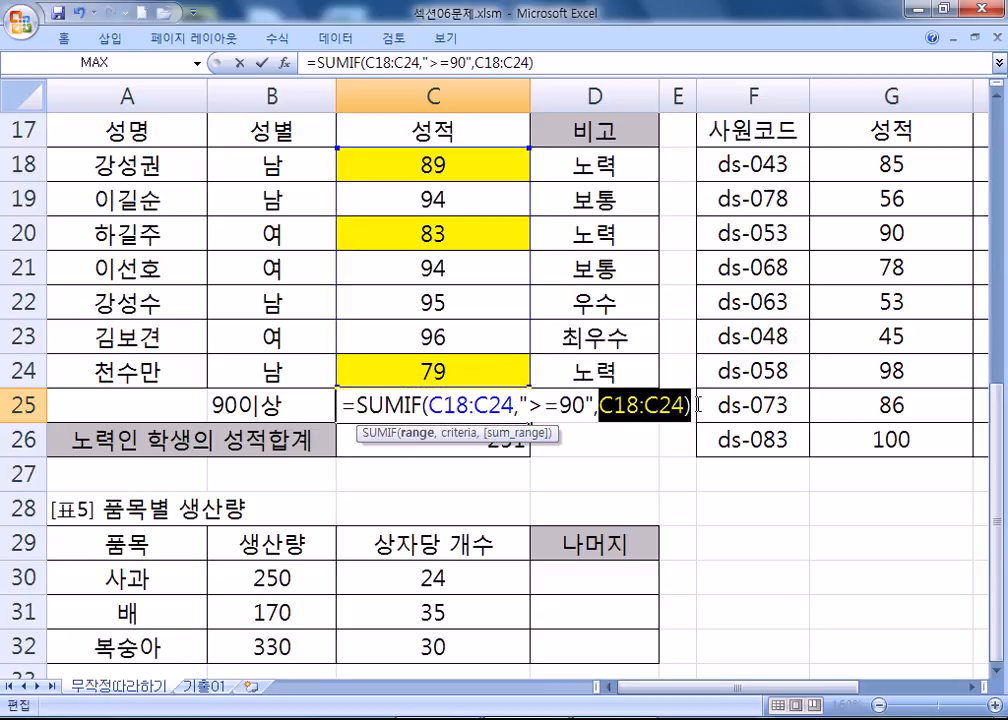
pyautogui.moveTo(594, 405); pyautogui.dragTo(686, 405)
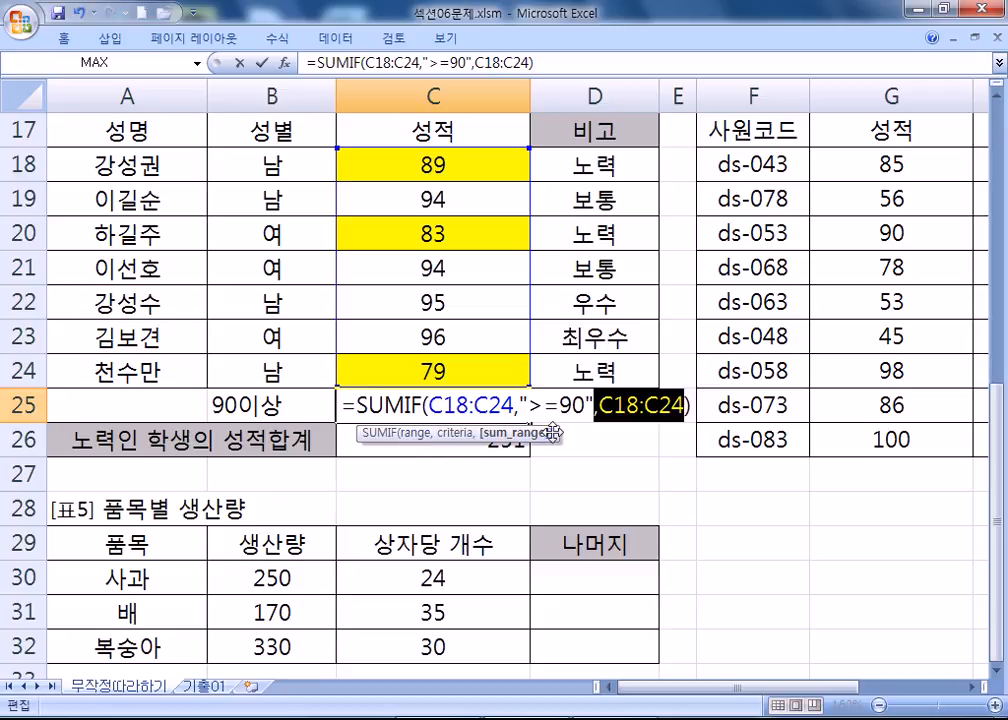
pyautogui.press('BackSpace')
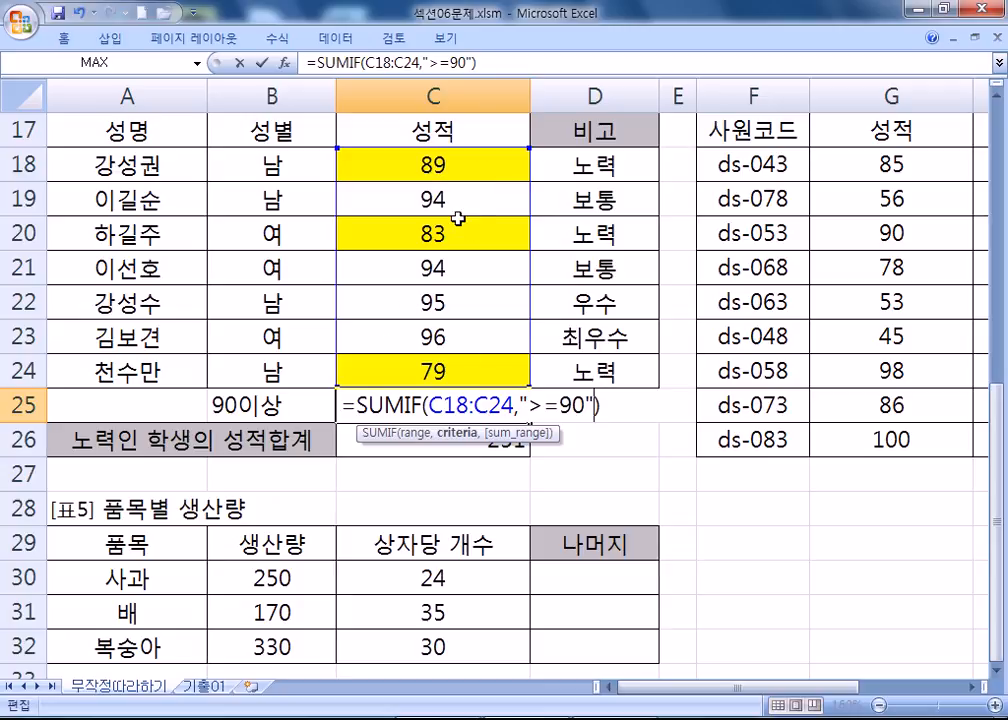
# Step: Close C25's formula and compare the SUMIF formulas in C26 and C25, looking at their ranges and criteria
pyautogui.press('Return')
pyautogui.press('F2')
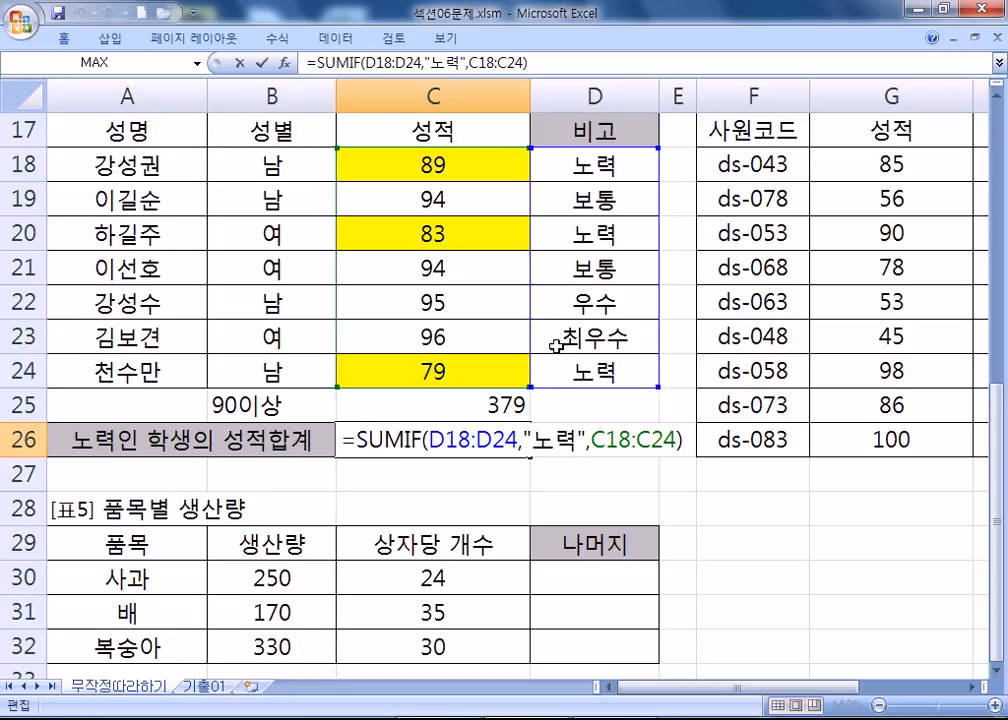
pyautogui.hotkey('ctrl', 'Return')
pyautogui.click(520, 406)
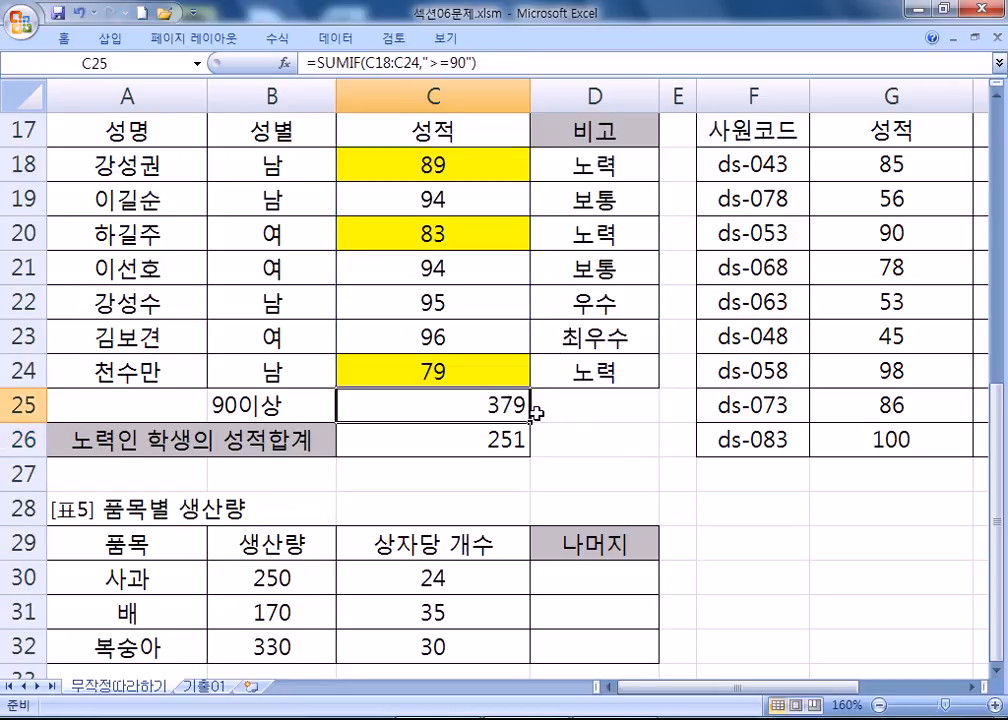
pyautogui.press('F2')
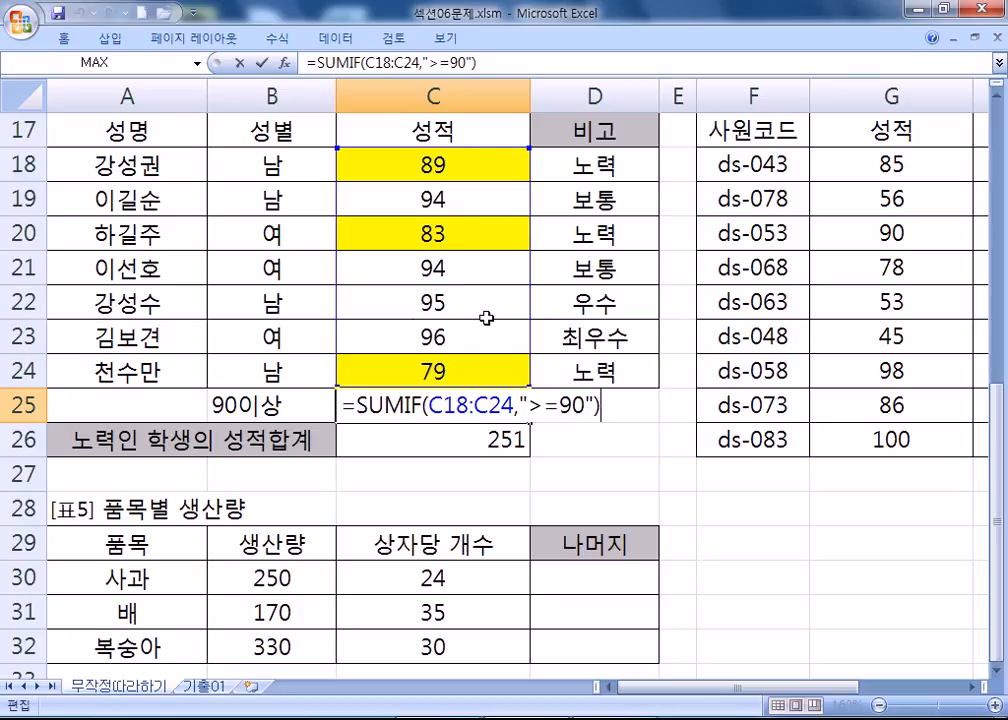
# Step: Add C18:C24 as the sum range of C25's SUMIF so it reads =SUMIF(C18:C24,">=90",C18:C24), and reopen the formula
pyautogui.moveTo(428, 406); pyautogui.dragTo(514, 404)
pyautogui.click(592, 406)
pyautogui.write(',')
pyautogui.moveTo(345, 162); pyautogui.dragTo(410, 368)
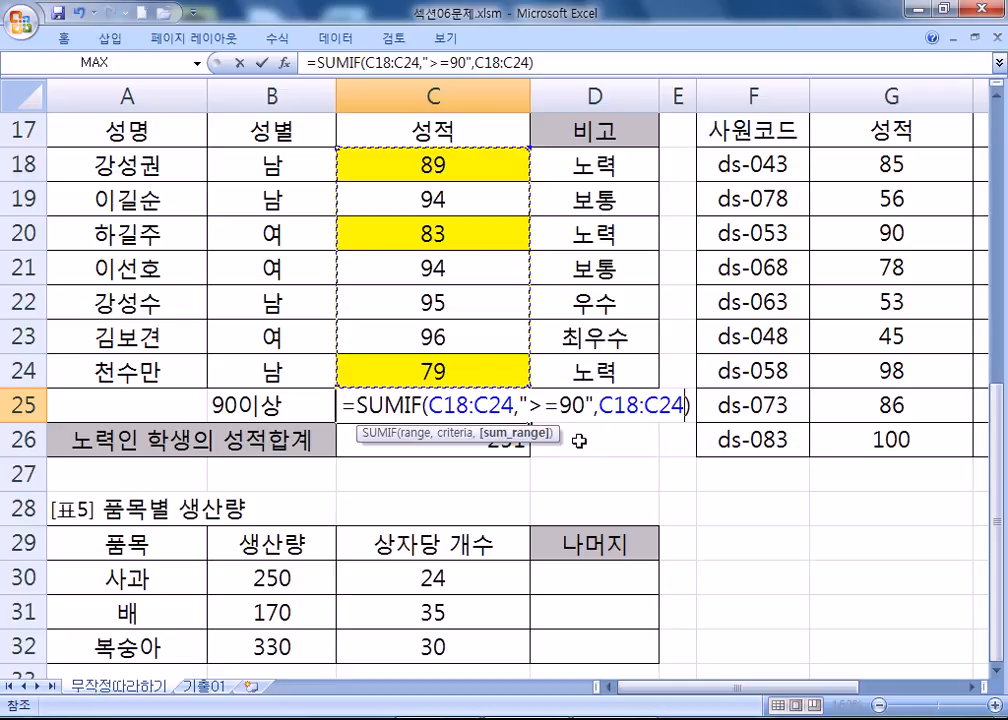
pyautogui.press('Return')
pyautogui.click(532, 407)
pyautogui.doubleClick(532, 407)
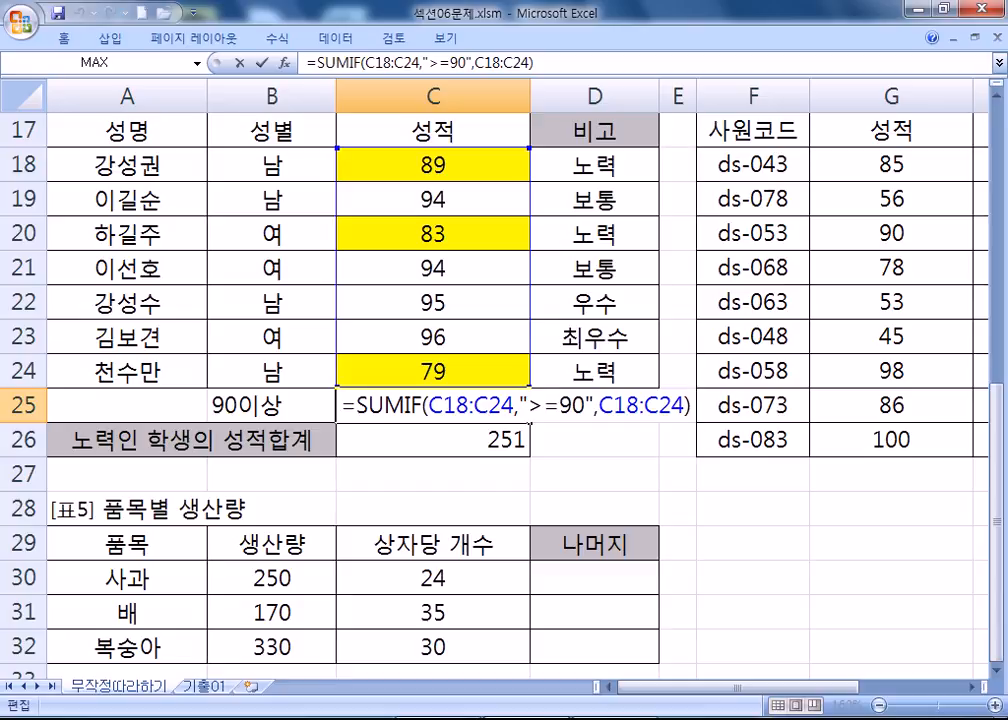
# Step: Switch to the 1.txt notes in Notepad and add the syntax line =COUNTIF(범위, 조건) below the IFERROR notes
pyautogui.hotkey('alt', 'Tab')
pyautogui.scroll(-1, 150, 340)
pyautogui.click(150, 340)
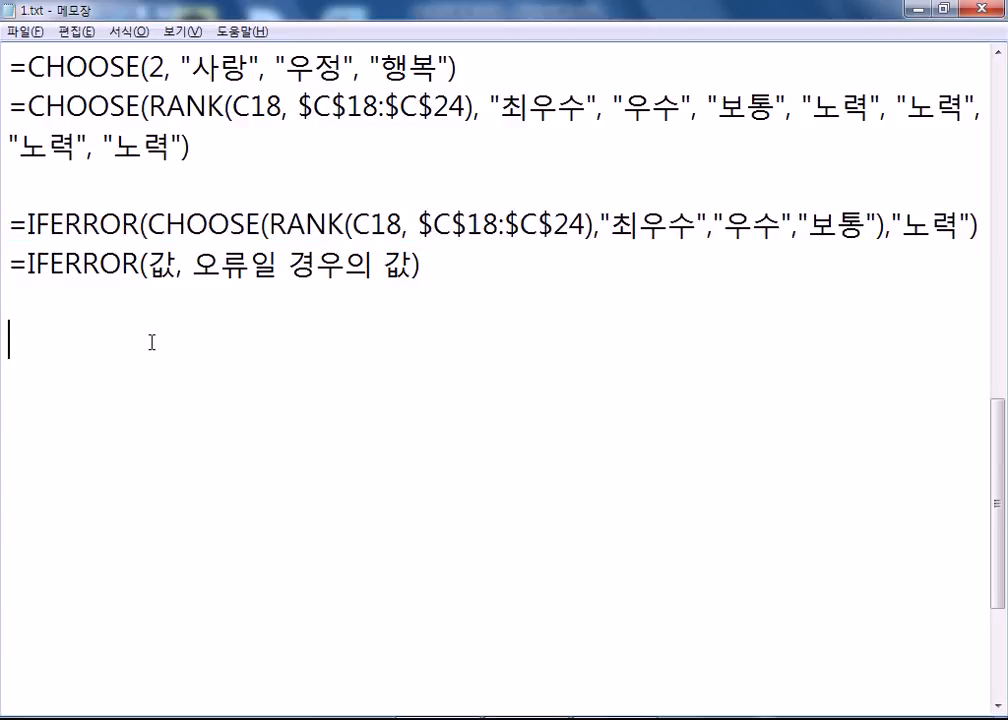
pyautogui.write('=COUN')
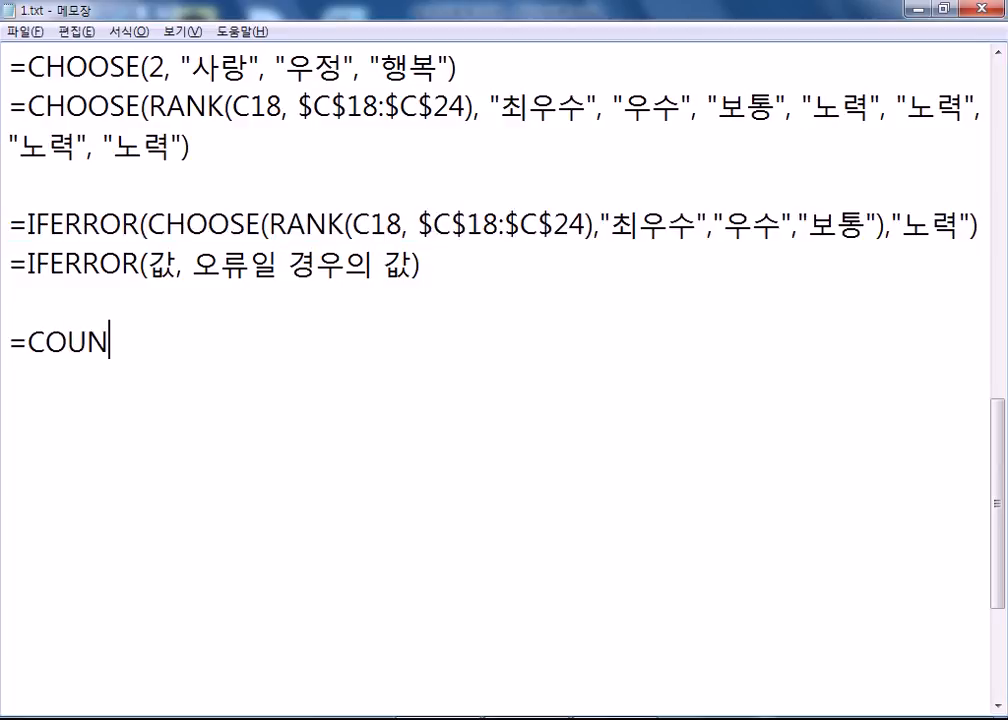
pyautogui.write('TIF(범위')
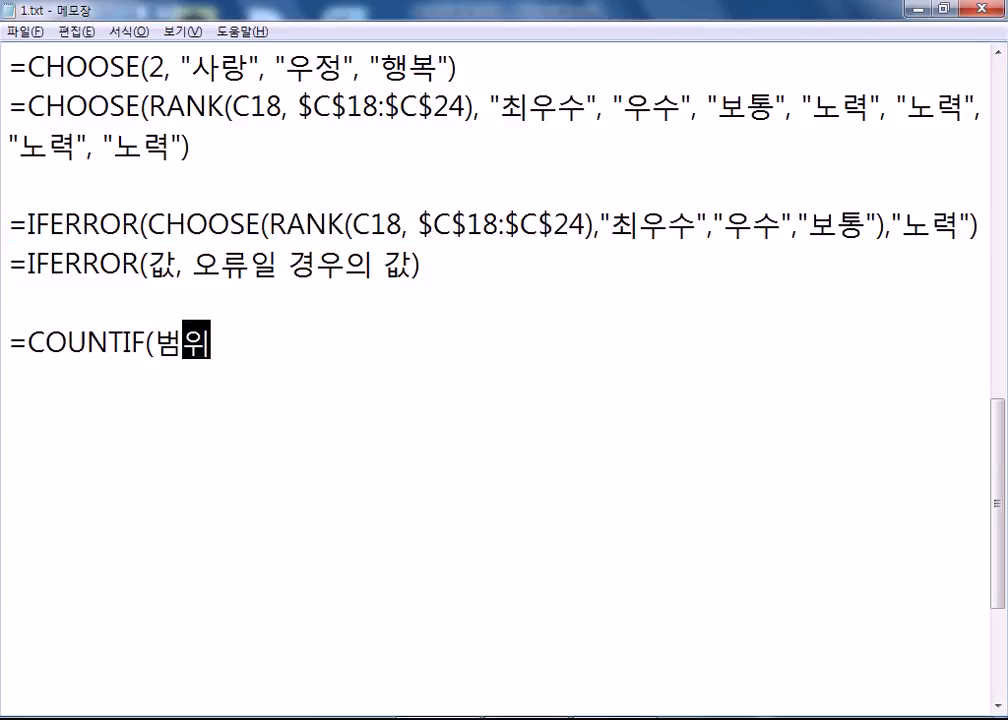
pyautogui.write(', ㅈㅗ건)')
pyautogui.press('Return')
# Step: Add the syntax line =SUMIF(범위, 조건, [합계를 구할 범위]) under the COUNTIF line
pyautogui.write('=SUMIF(')
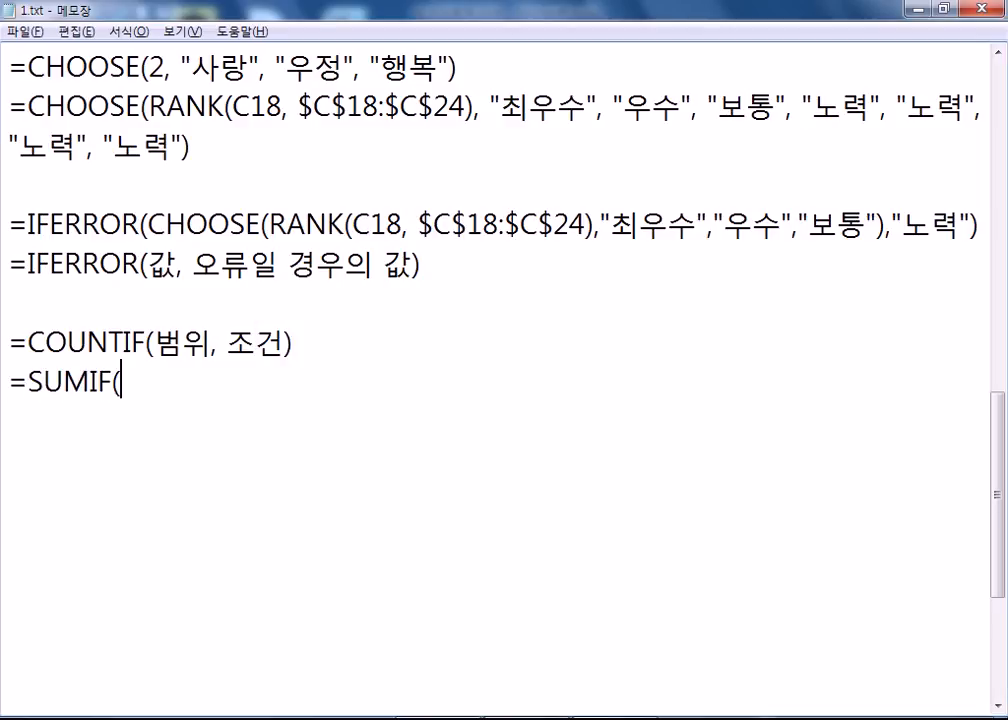
pyautogui.write('범위, 조건,')
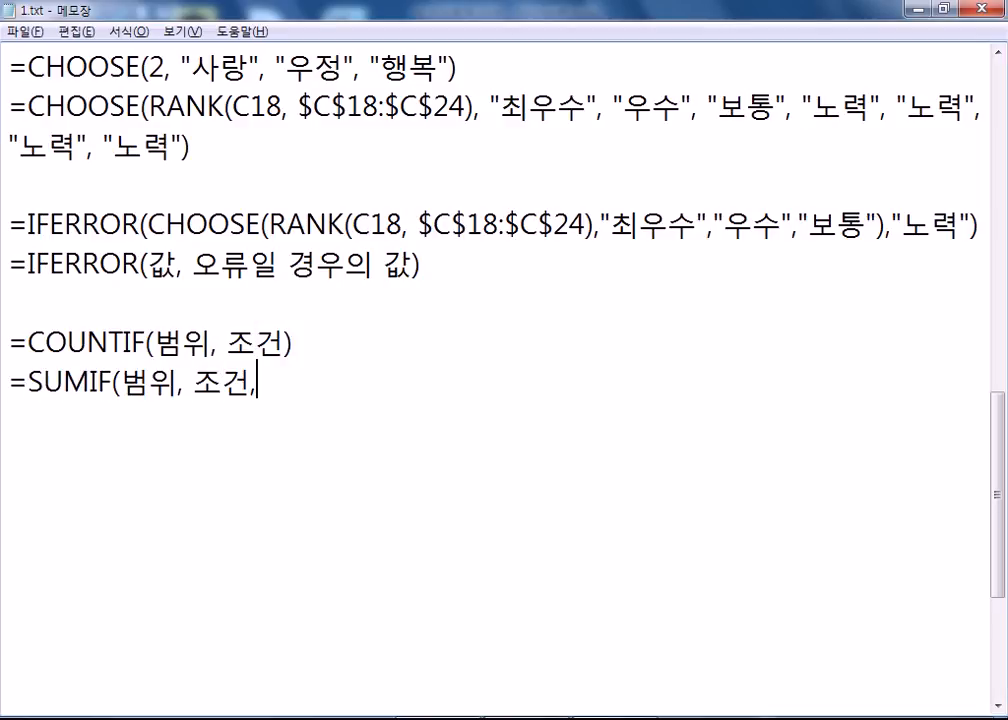
pyautogui.write(' [합ㄱ')
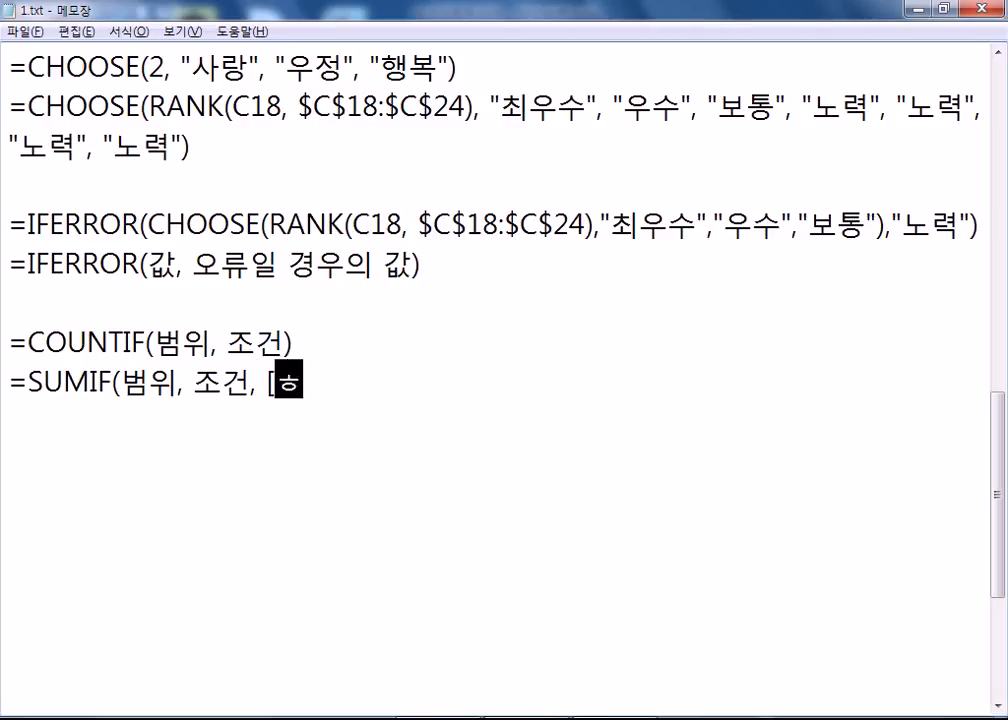
pyautogui.write('계를 구할 ')
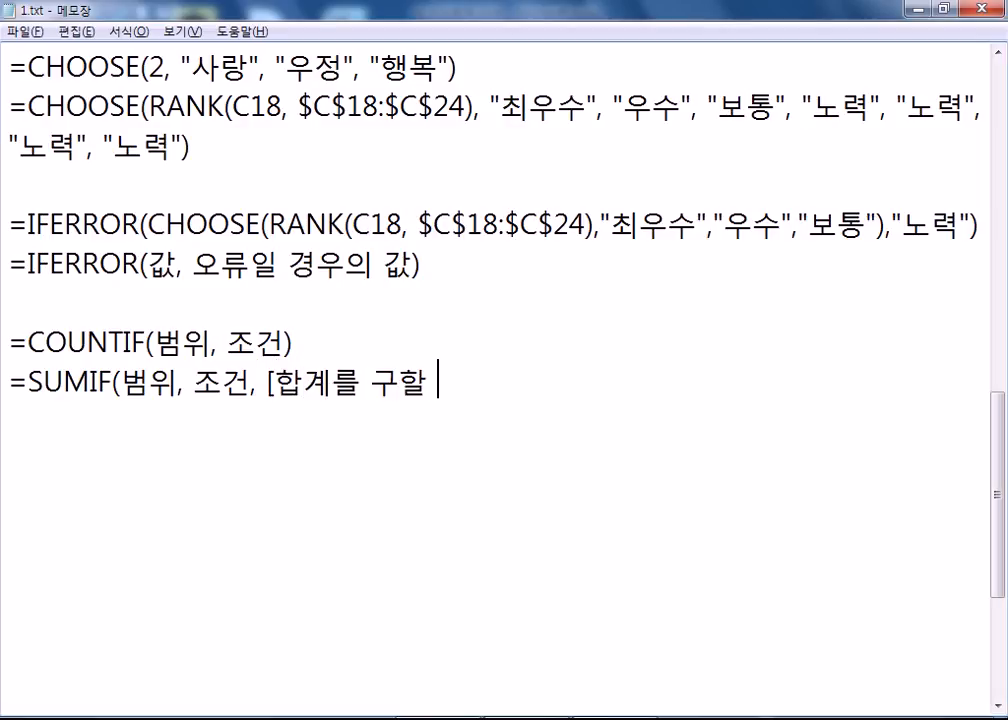
pyautogui.write('범ㅇ위])')
pyautogui.press('Return')
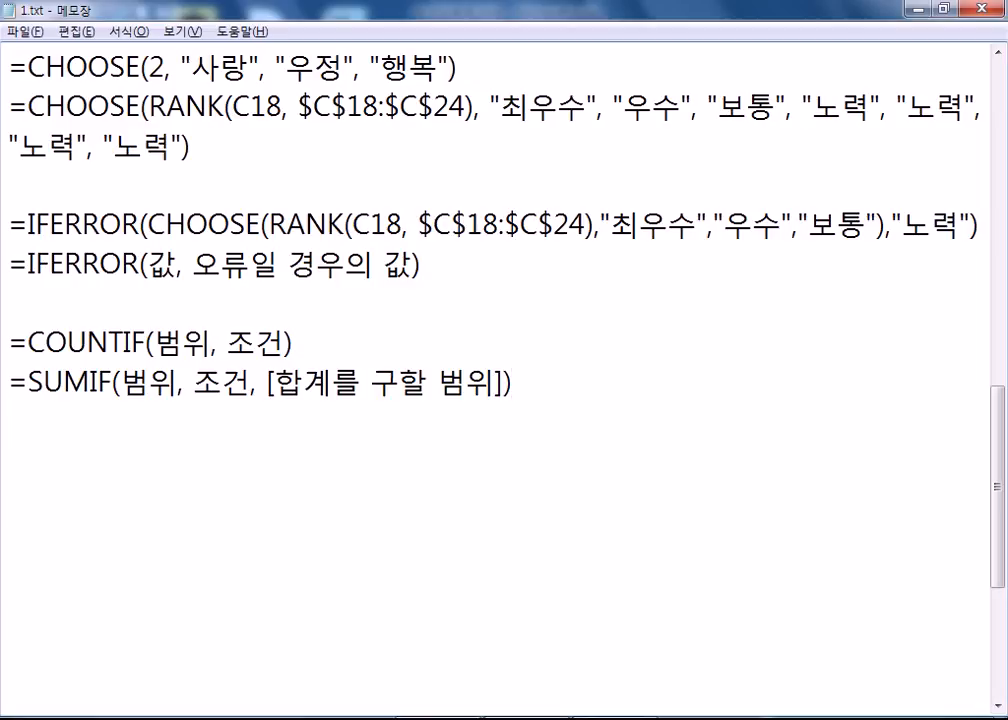
# Step: Add the syntax line =AVERAGEIF(범위, 조건, [평균을 구할 범위]) under the SUMIF line
pyautogui.write('=AVER')
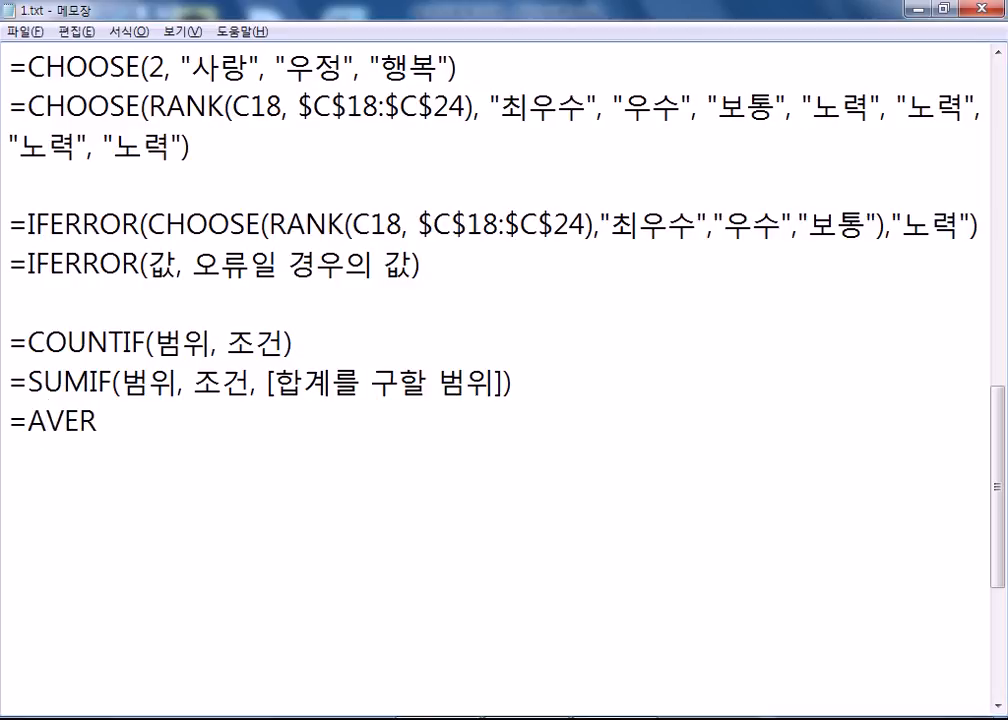
pyautogui.write('AGE')
pyautogui.write('IF(범우')
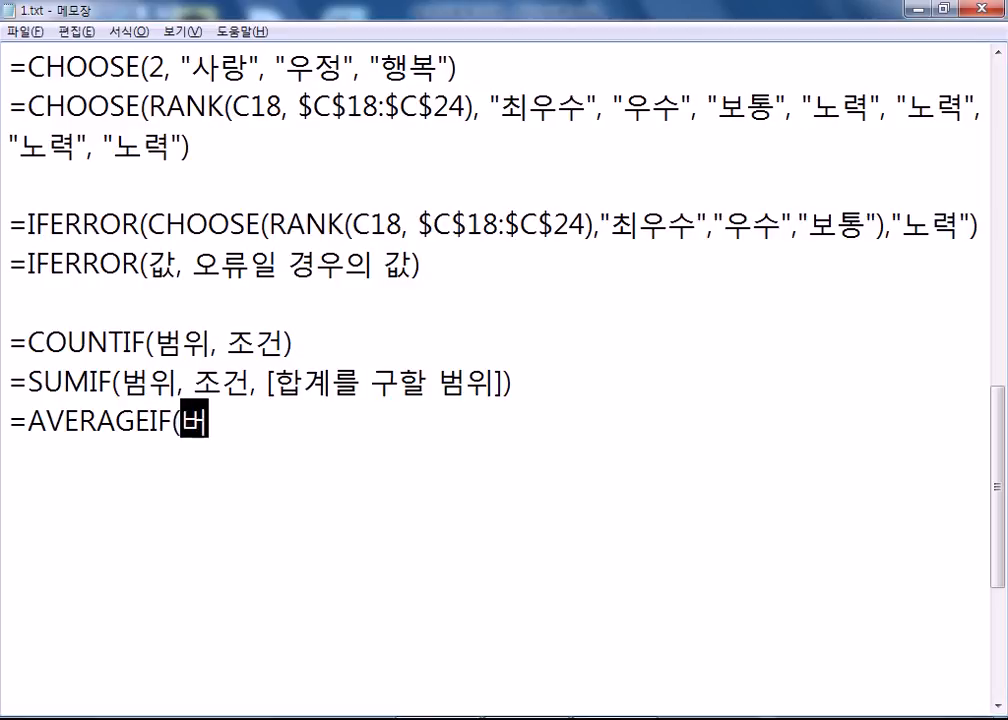
pyautogui.write('ㅣ, 조건, ')
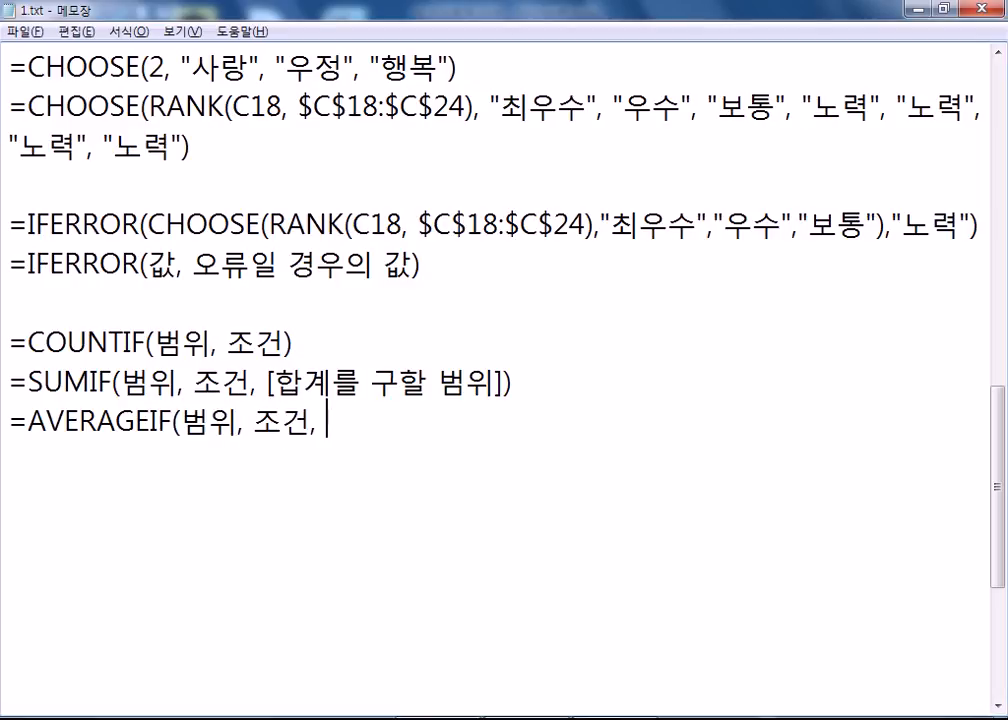
pyautogui.write('[])')
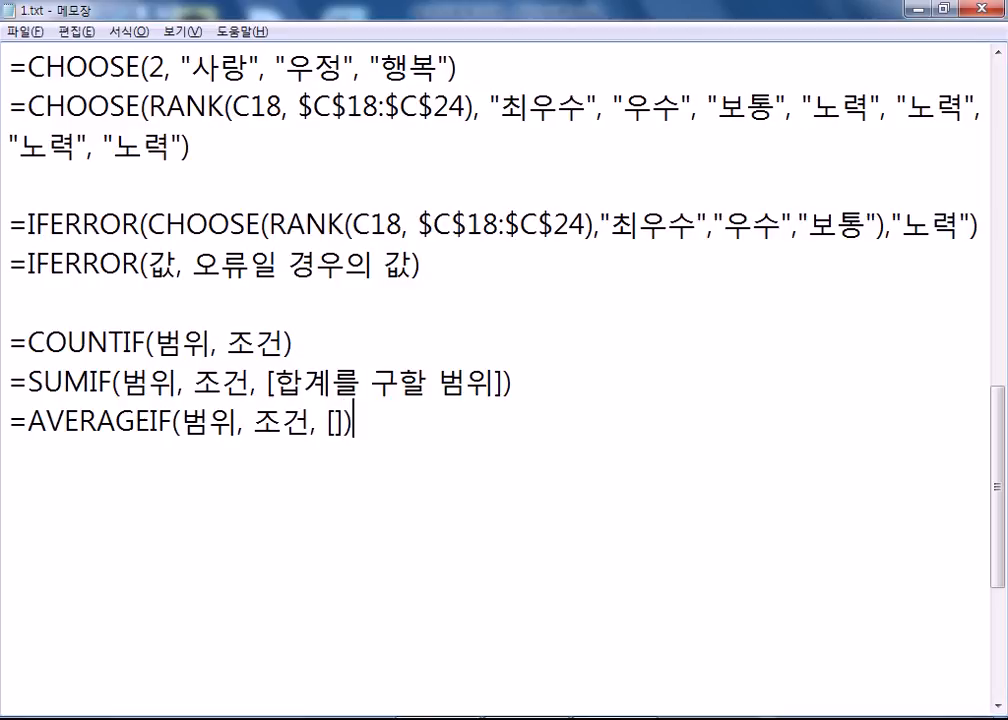
pyautogui.press('Left')
pyautogui.write('평균을 ㄱ')
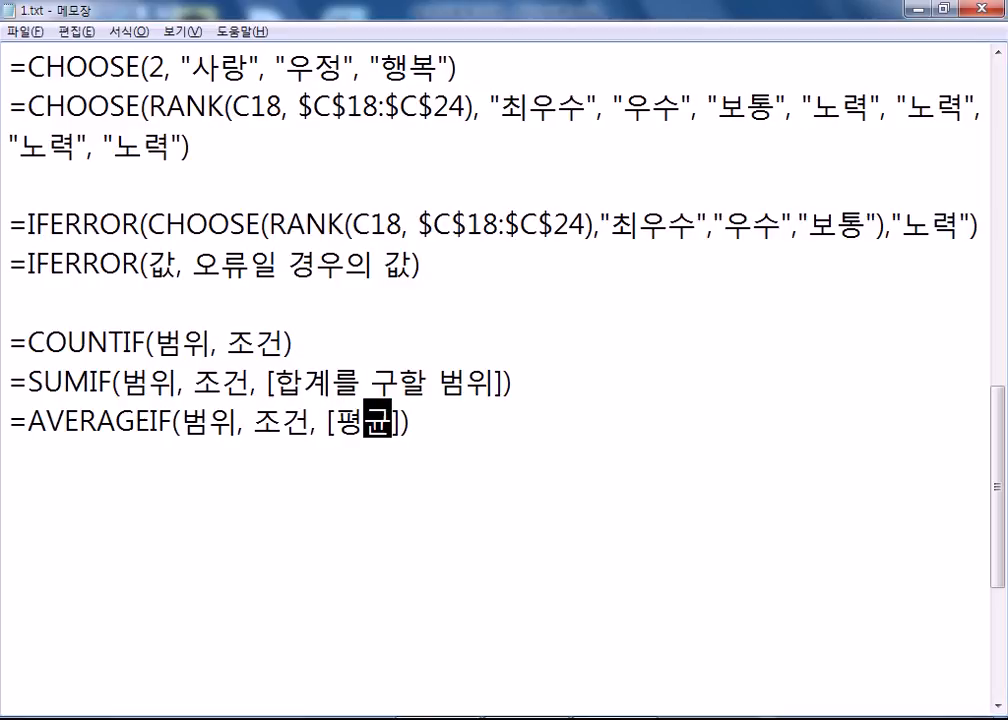
pyautogui.write('ㅜ할 범위')
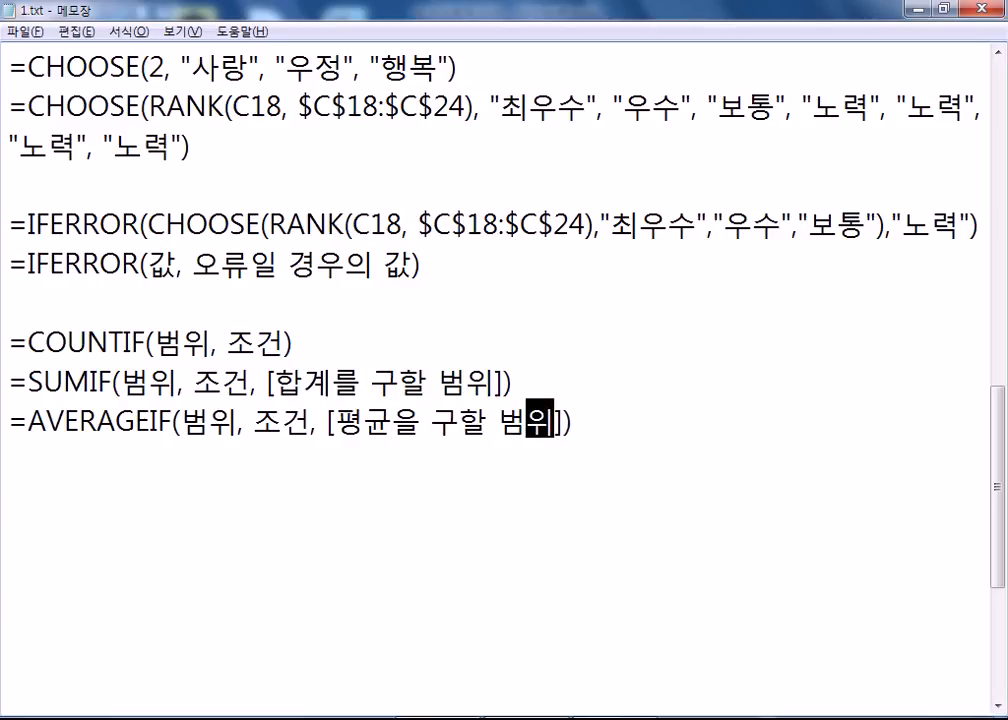
pyautogui.press('Down')
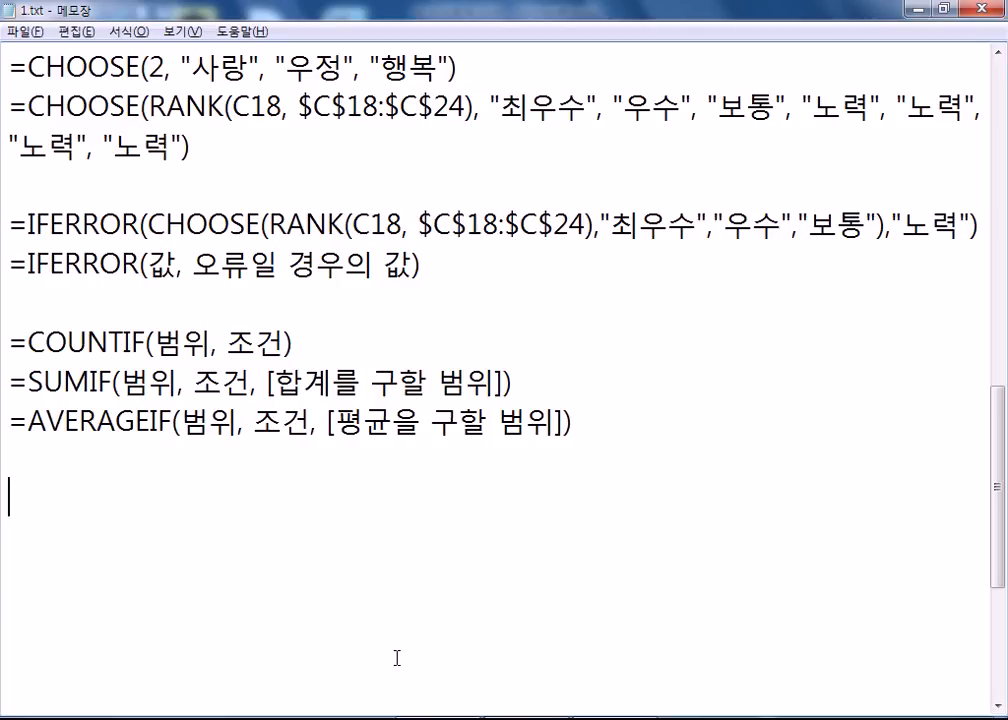
# Step: Switch back to the Excel workbook, close C25's formula, and examine the 생산량 and 상자당 개수 values for 사과 in table 5
pyautogui.moveTo(526, 716)
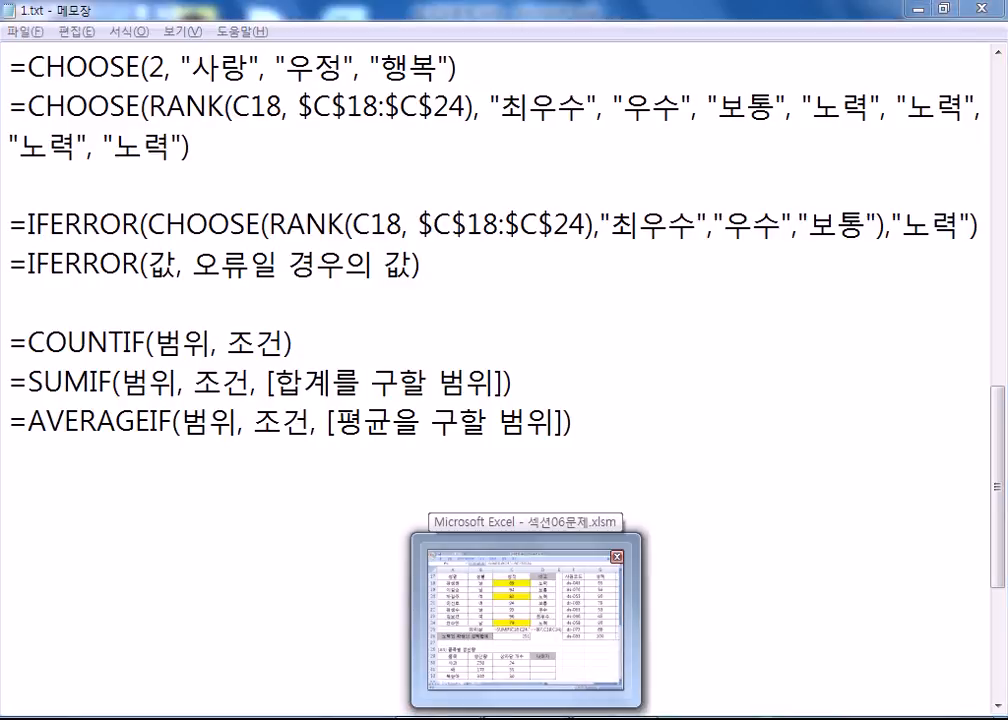
pyautogui.click(556, 598)
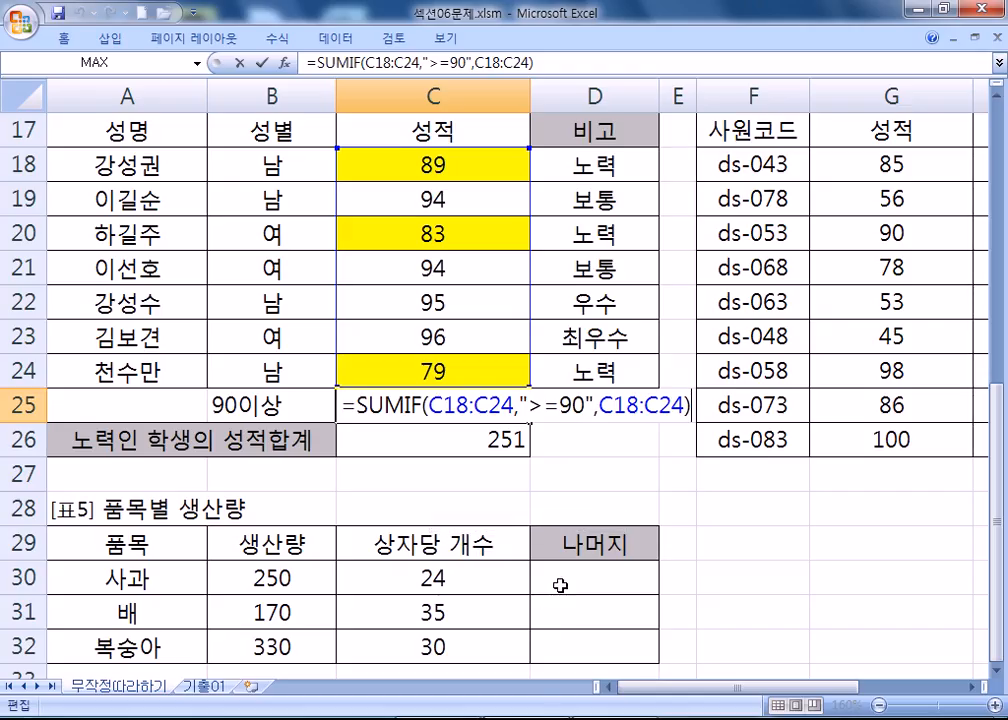
pyautogui.press('Return')
pyautogui.scroll(-4, 579, 544)
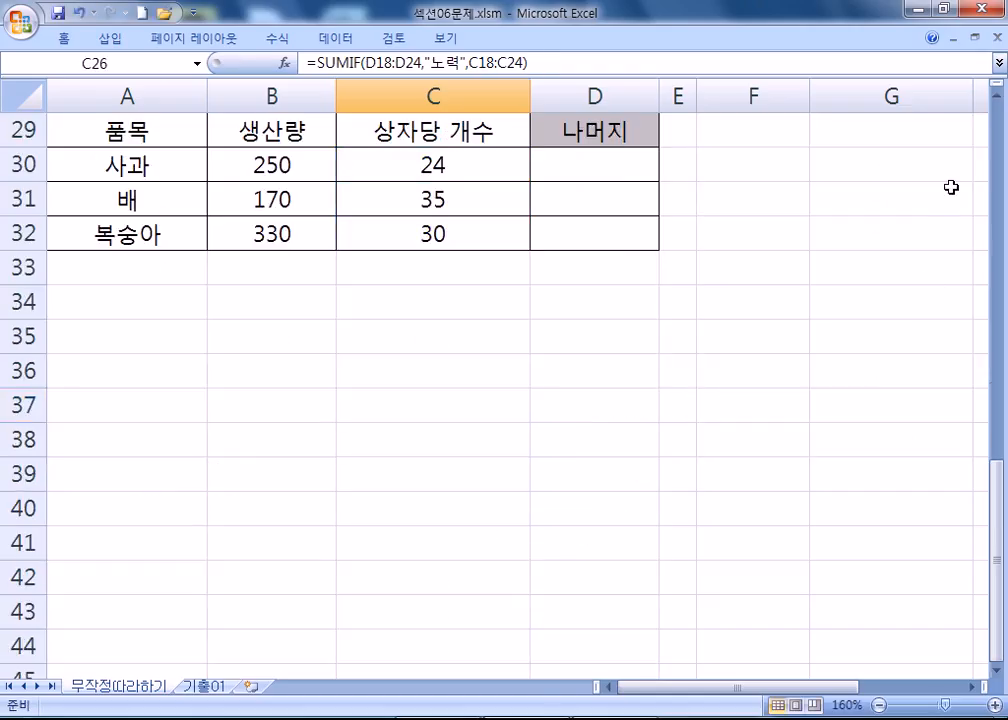
pyautogui.scroll(1, 760, 151)
pyautogui.click(580, 196)
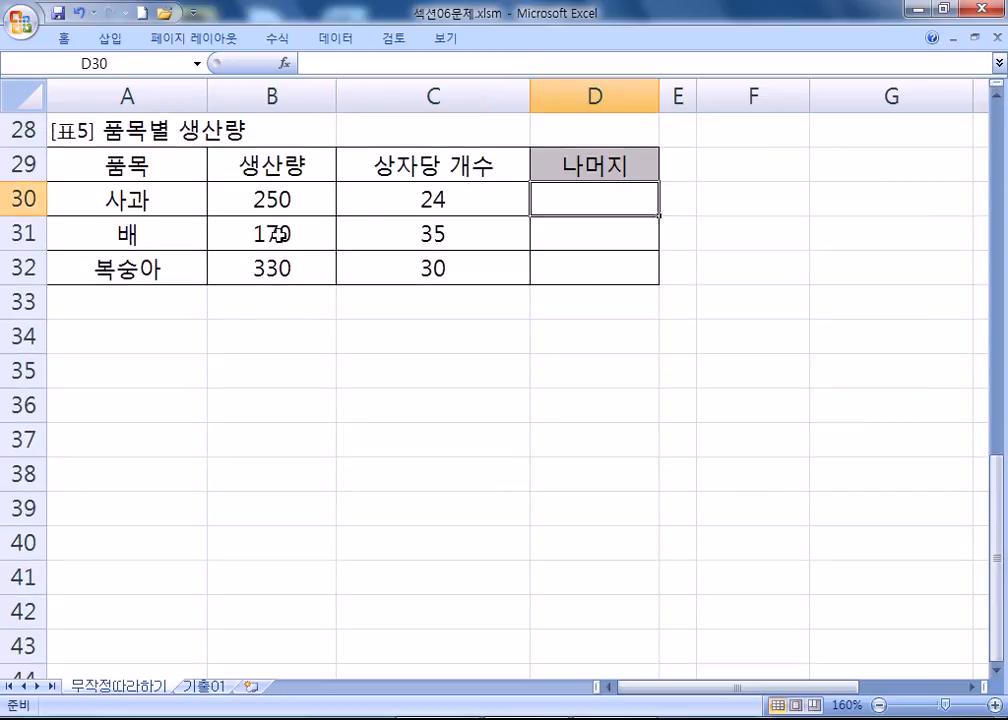
pyautogui.click(271, 198)
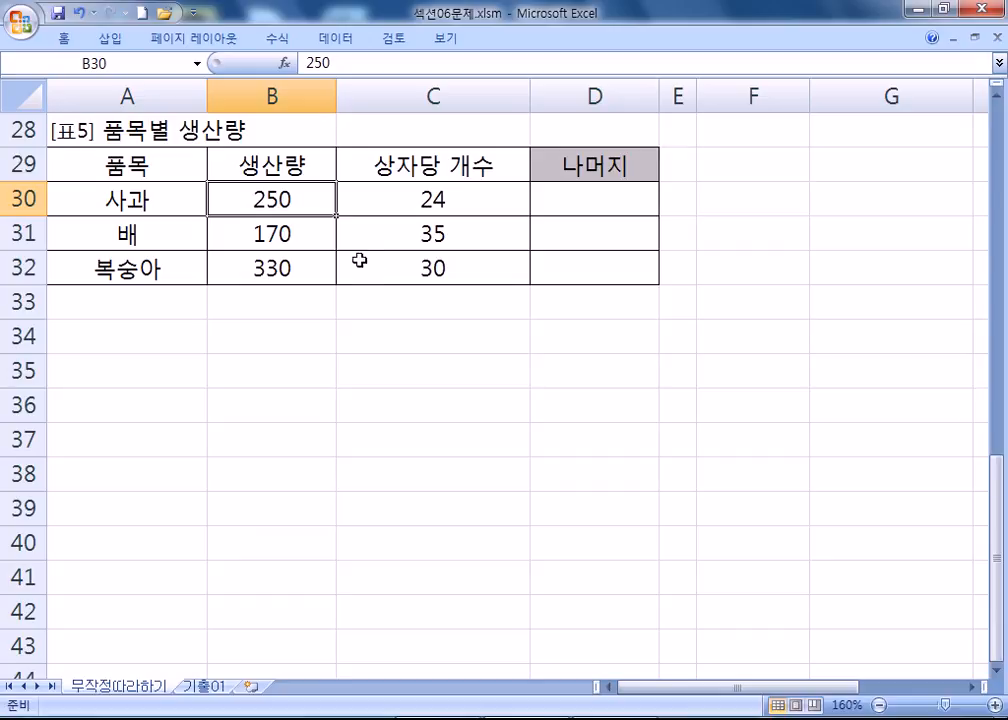
pyautogui.click(382, 206)
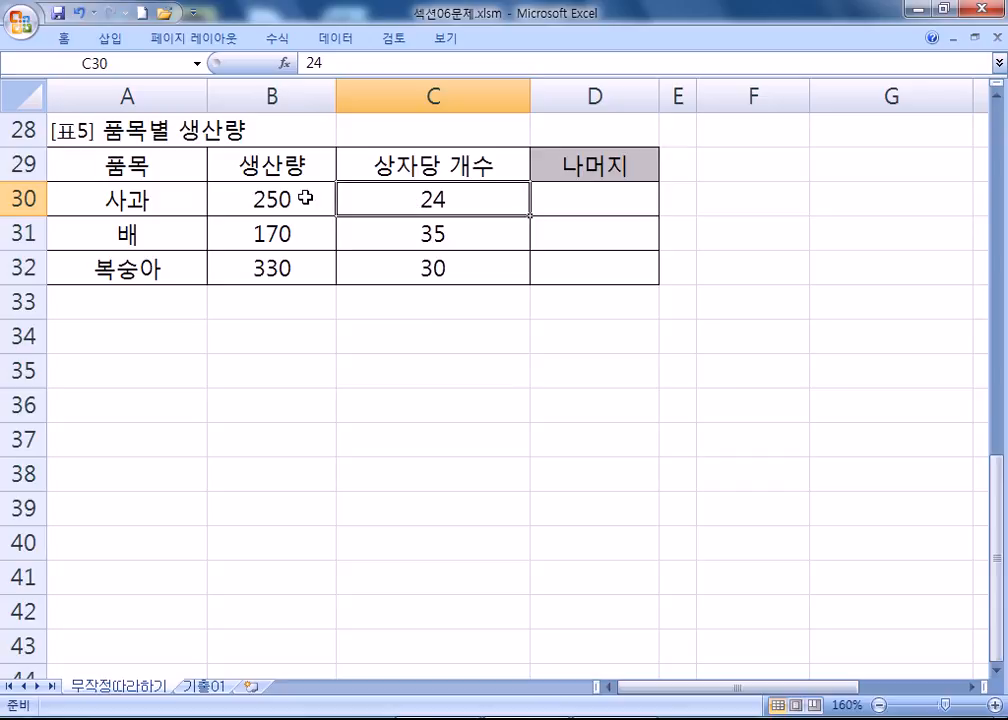
pyautogui.click(405, 395)
# Step: Enter the trial remainder formula =250-250/24 in F30 beside table 5
pyautogui.click(740, 204)
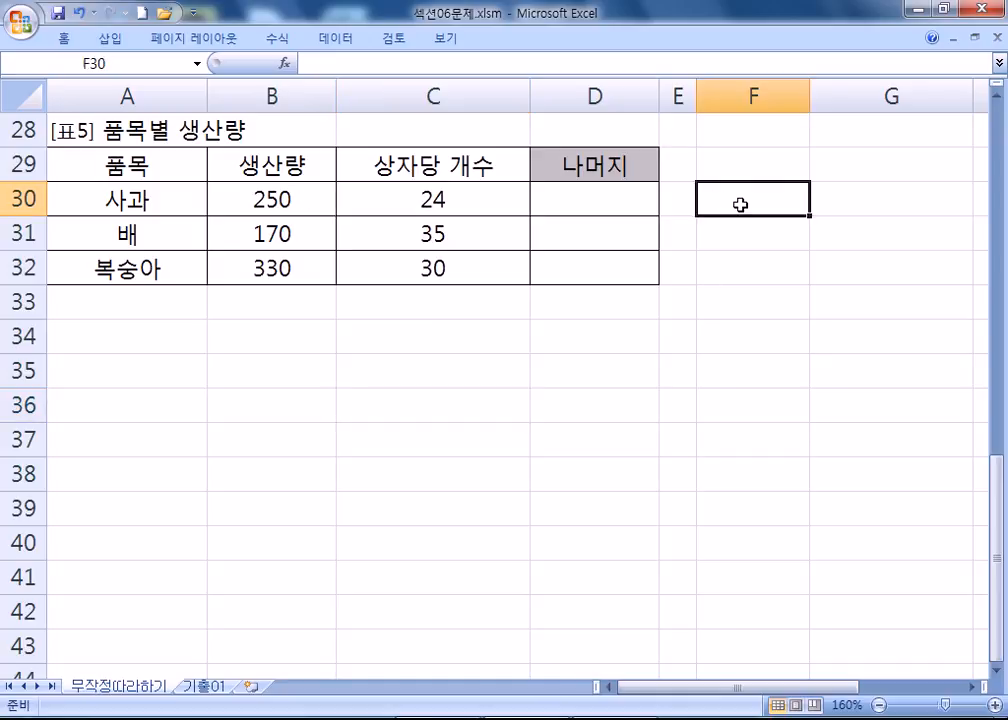
pyautogui.write('=250-')
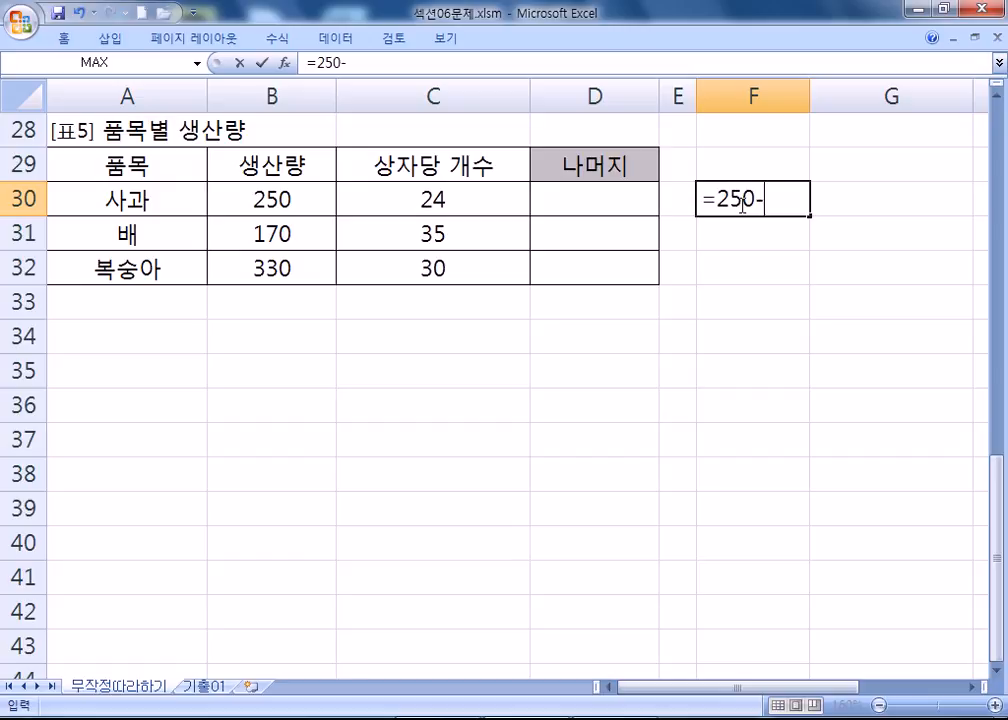
pyautogui.write('250/24')
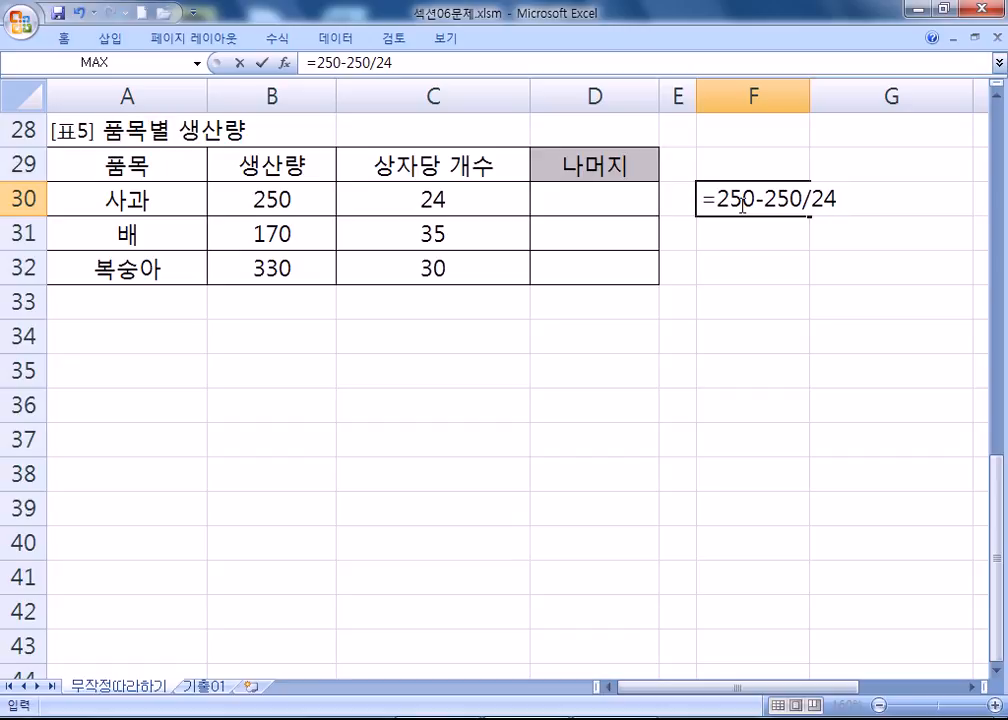
pyautogui.press('Return')
pyautogui.press('Up')
pyautogui.press('Right')
pyautogui.press('Right')
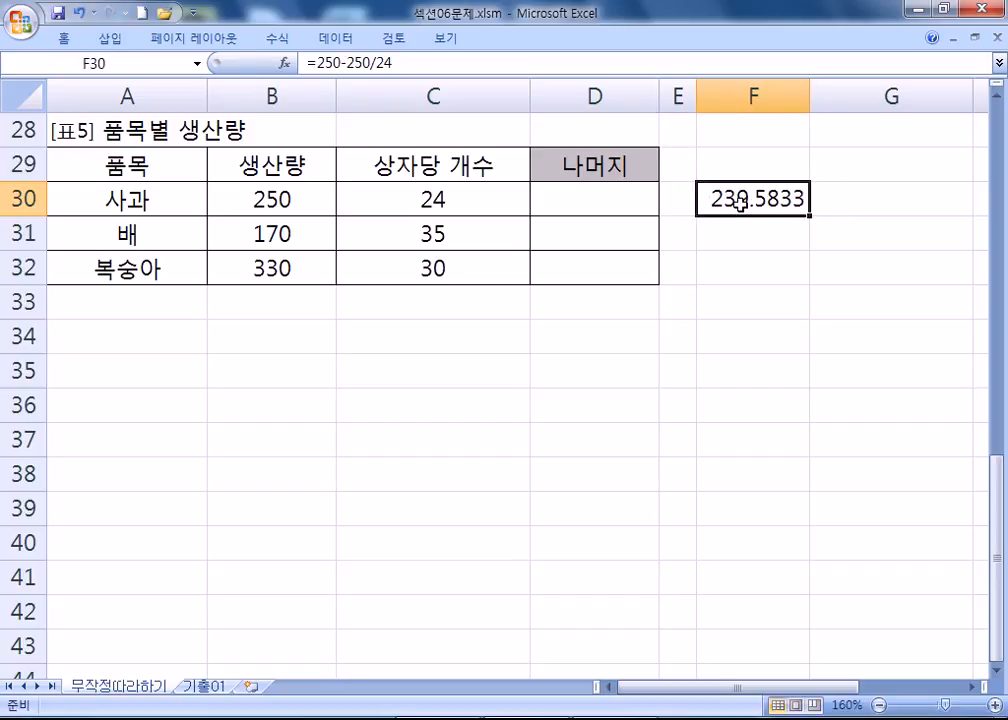
# Step: Wrap the division in F30 with INT and multiply it by 10, making the formula =250-INT(250/24)*10
pyautogui.press('F2')
pyautogui.press('Left')
pyautogui.press('Left')
pyautogui.press('Left')
pyautogui.press('Left')
pyautogui.press('Left')
pyautogui.press('Left')
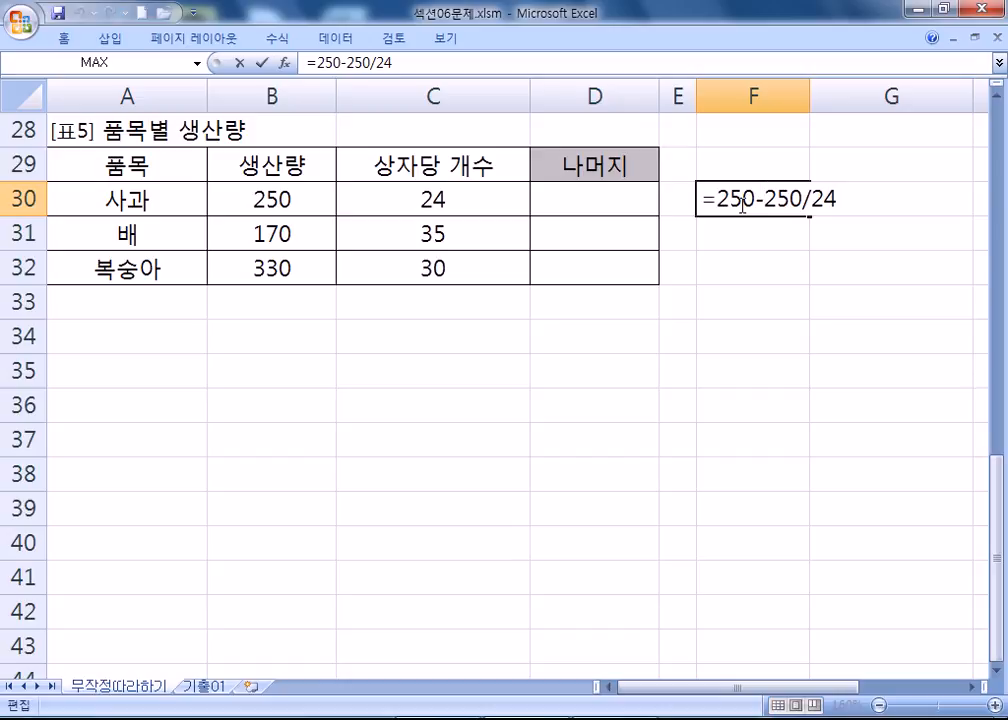
pyautogui.write('INT(')
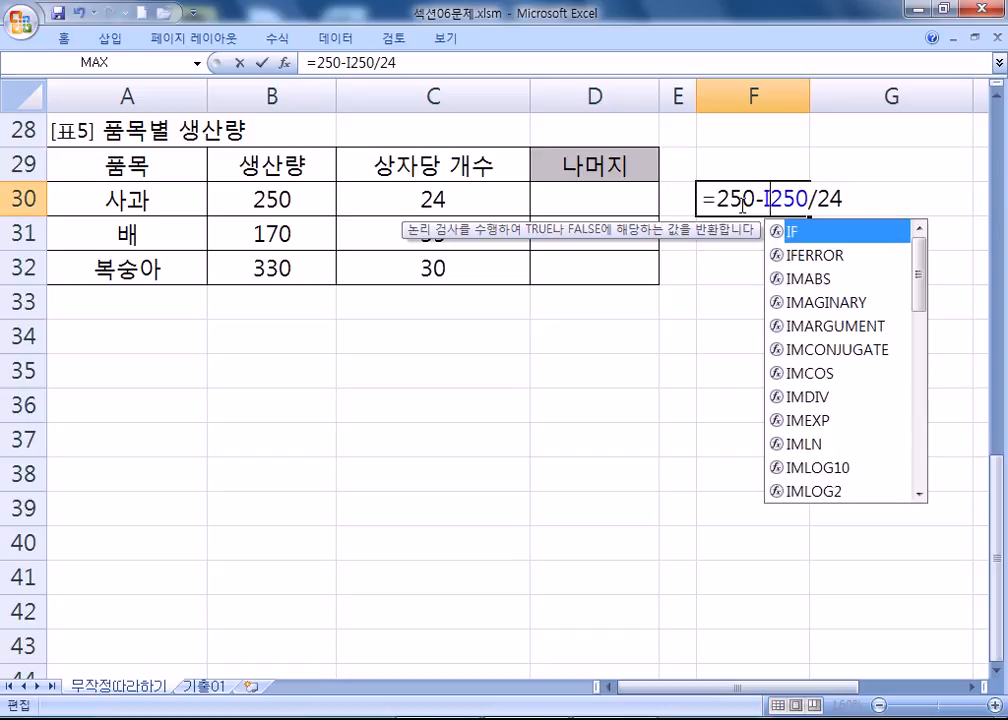
pyautogui.write('250/24)')
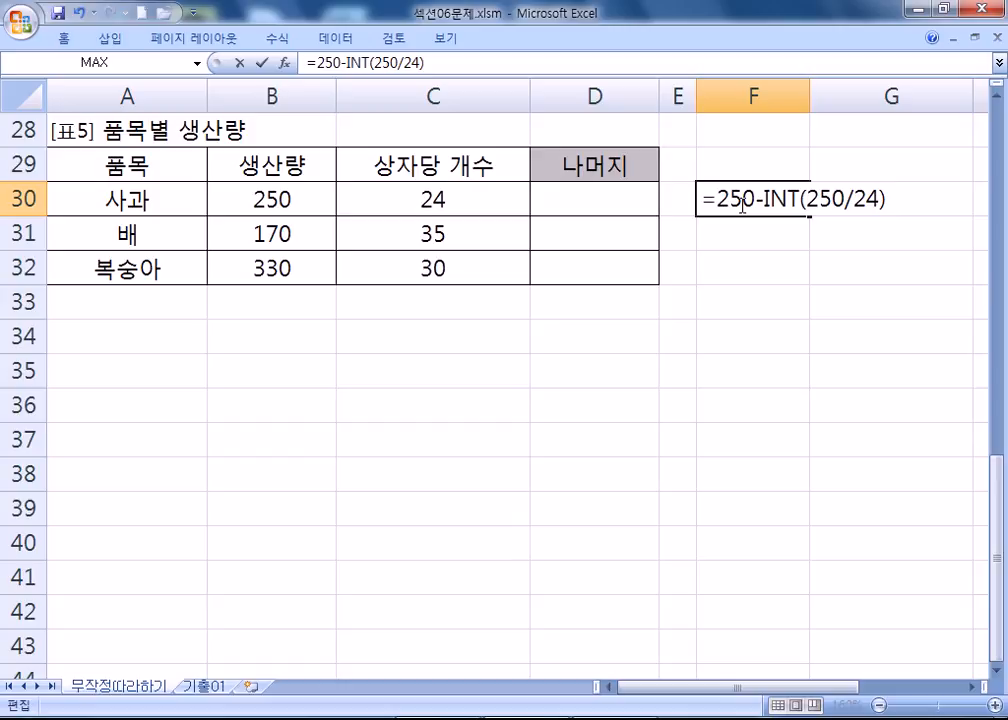
pyautogui.write('*10')
pyautogui.press('Return')
# Step: Review the INT part of the trial formula =250-INT(250/24)*10 and commit it in F30
pyautogui.click(740, 204)
pyautogui.press('F2')
pyautogui.press('Left')
pyautogui.press('Left')
pyautogui.press('Left')
pyautogui.press('Left')
pyautogui.press('Left')
pyautogui.press('Left')
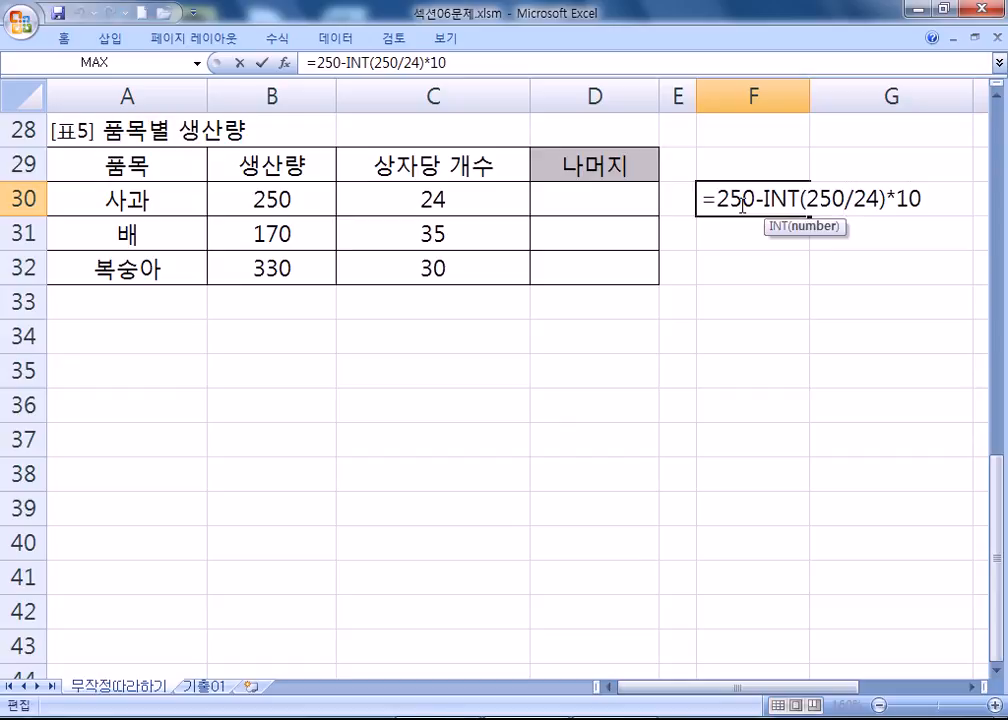
pyautogui.press('Right')
pyautogui.press('Right')
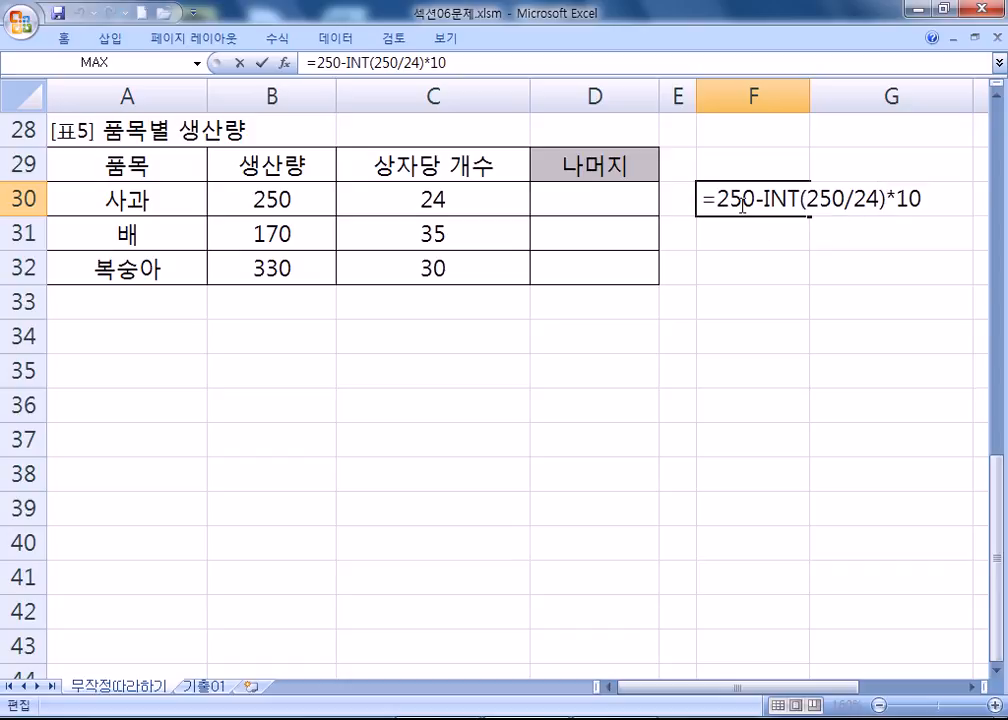
pyautogui.hotkey('ctrl', 'Return')
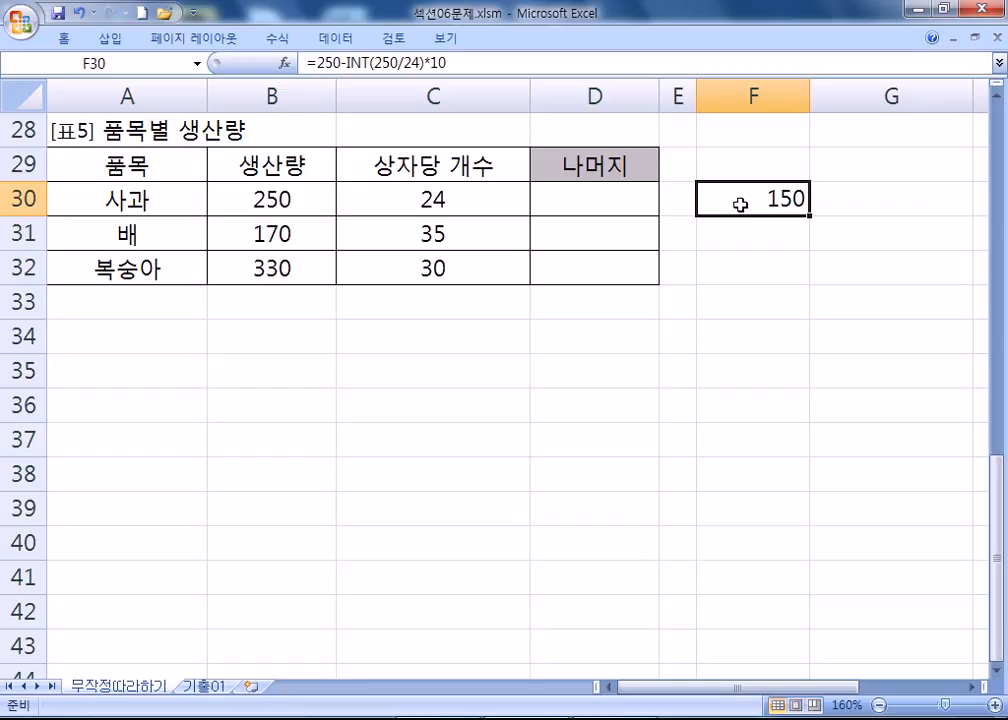
# Step: Replace F30's formula with the cell-reference version =B30-INT(B30/C30)*C30 and review its terms
pyautogui.write('=')
pyautogui.click(265, 196)
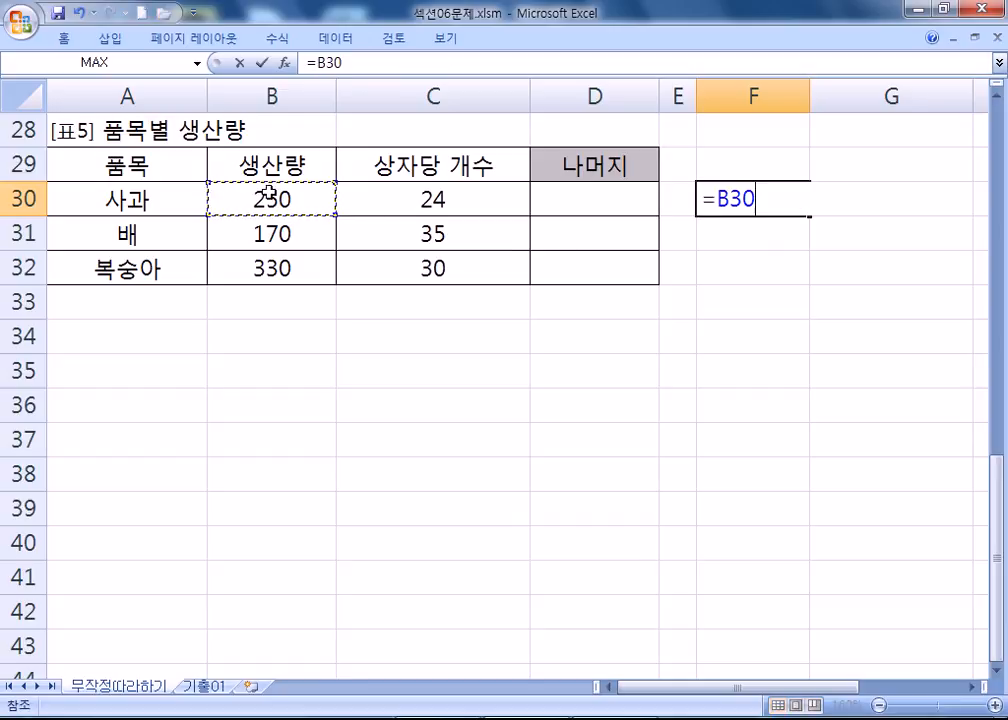
pyautogui.write('-')
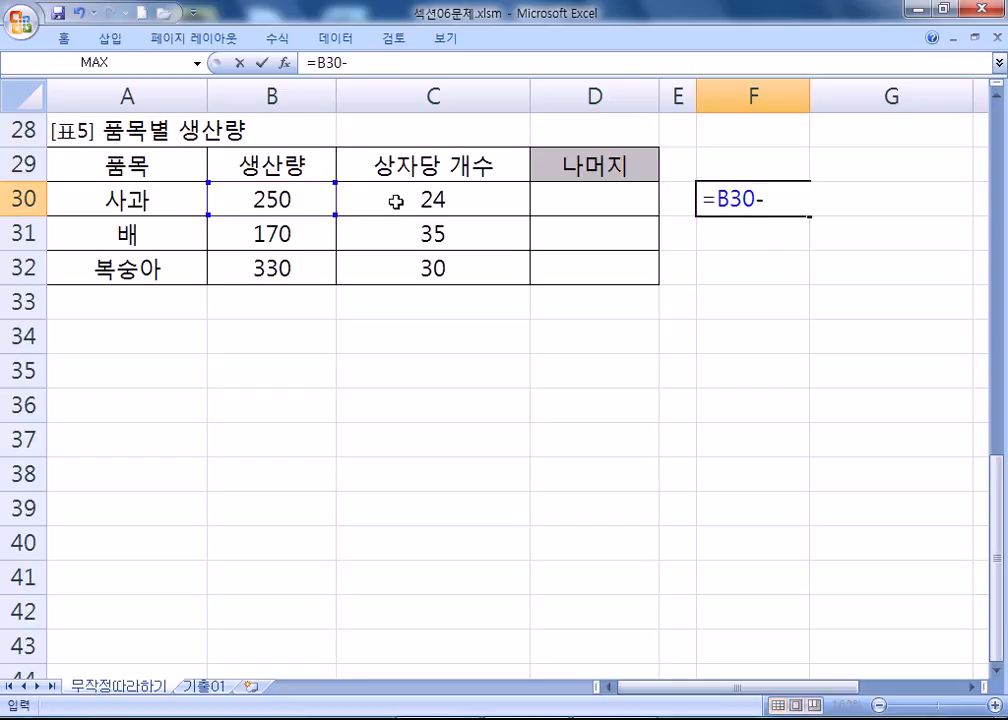
pyautogui.write('INT(')
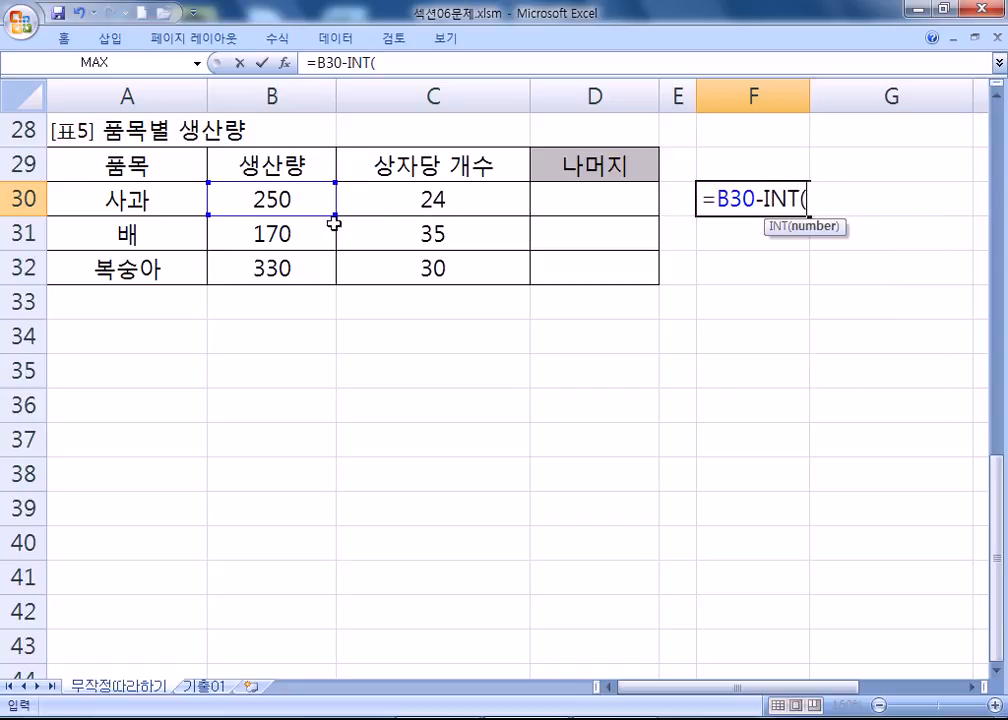
pyautogui.click(265, 195)
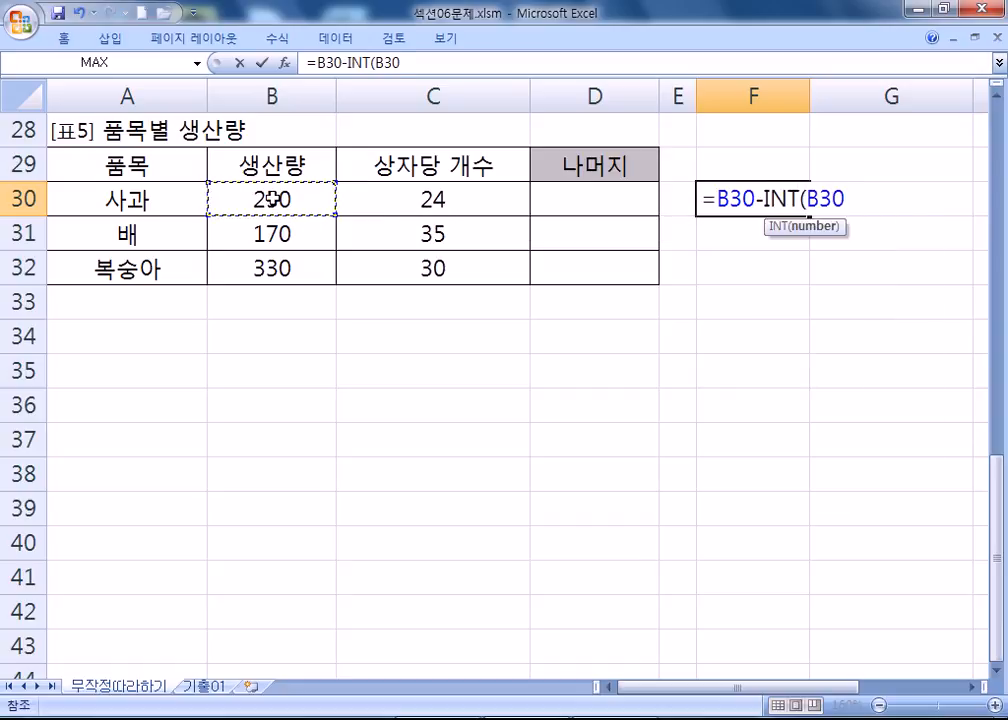
pyautogui.write('/')
pyautogui.click(412, 199)
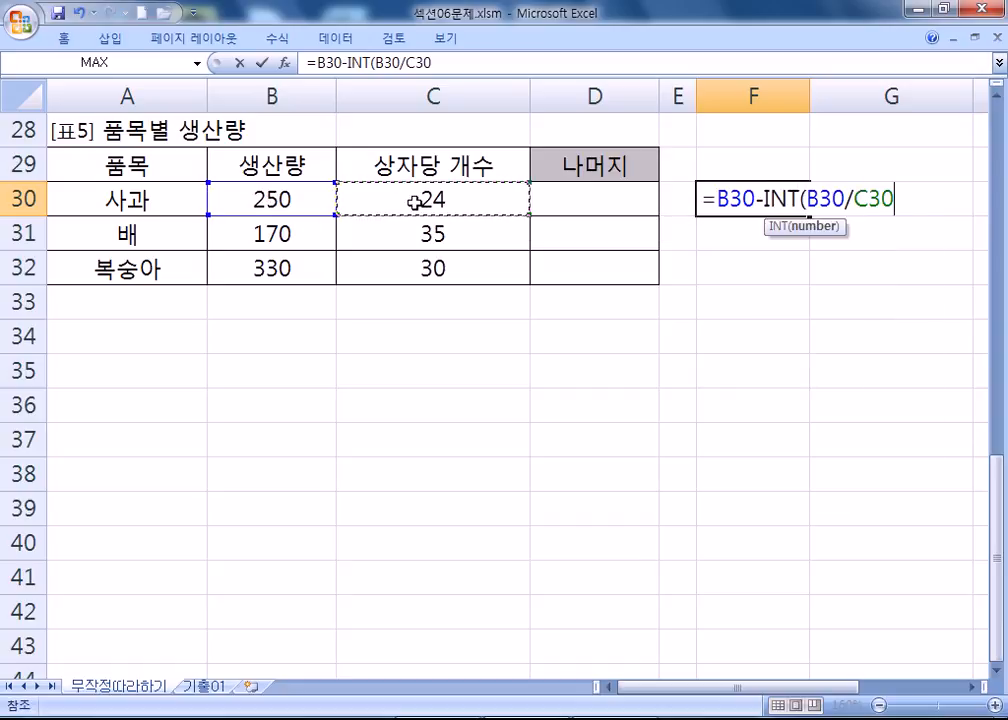
pyautogui.write(')')
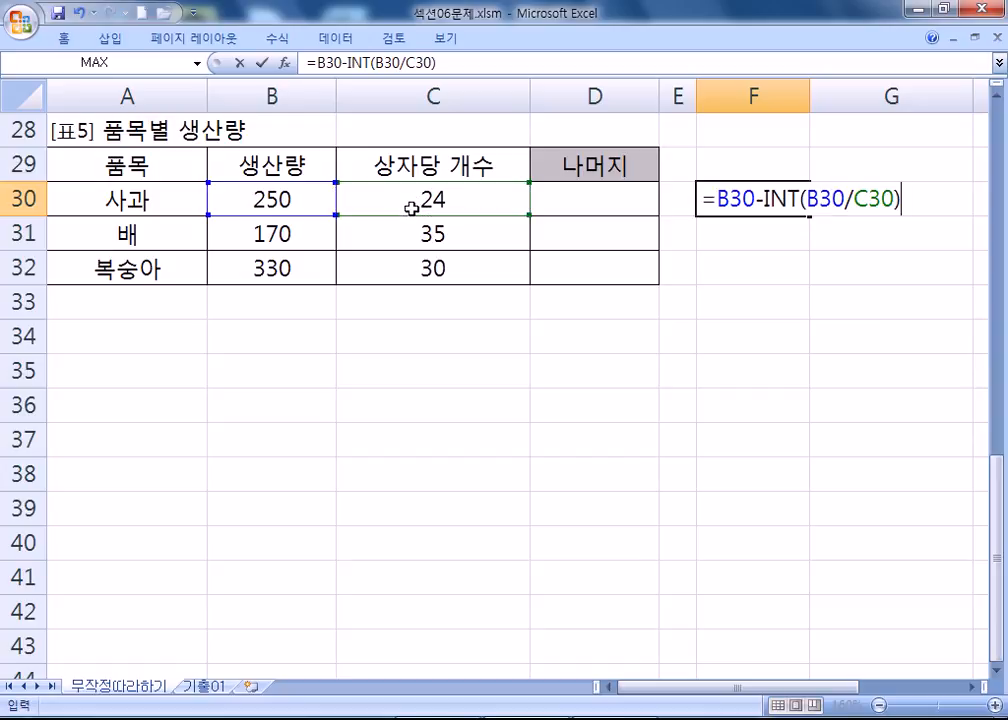
pyautogui.write('*')
pyautogui.click(427, 196)
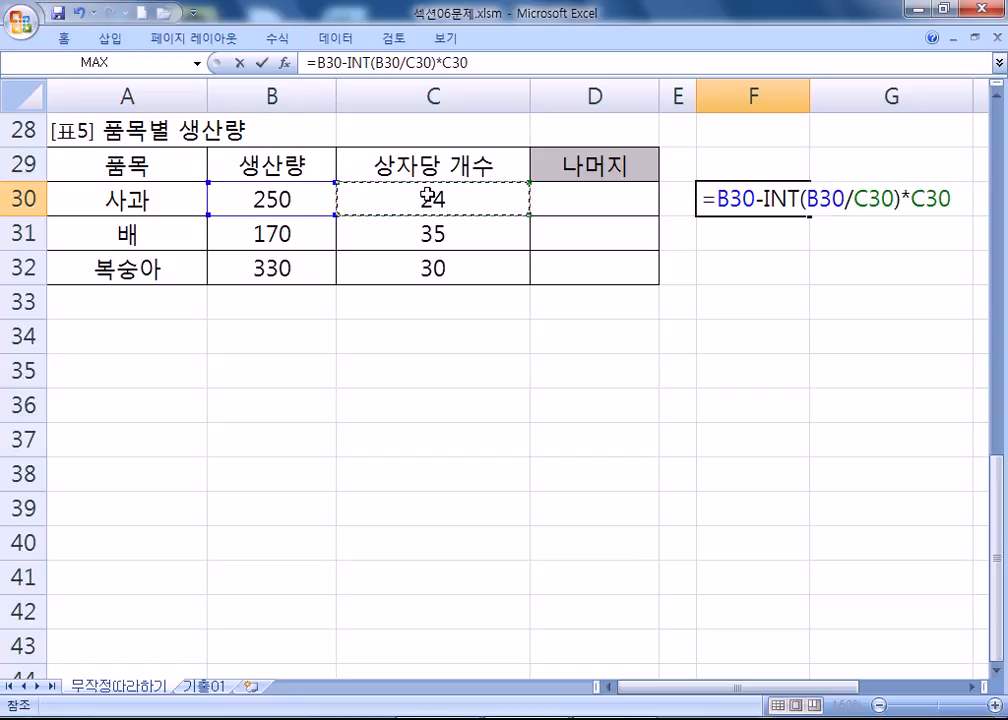
pyautogui.press('Return')
pyautogui.click(724, 198)
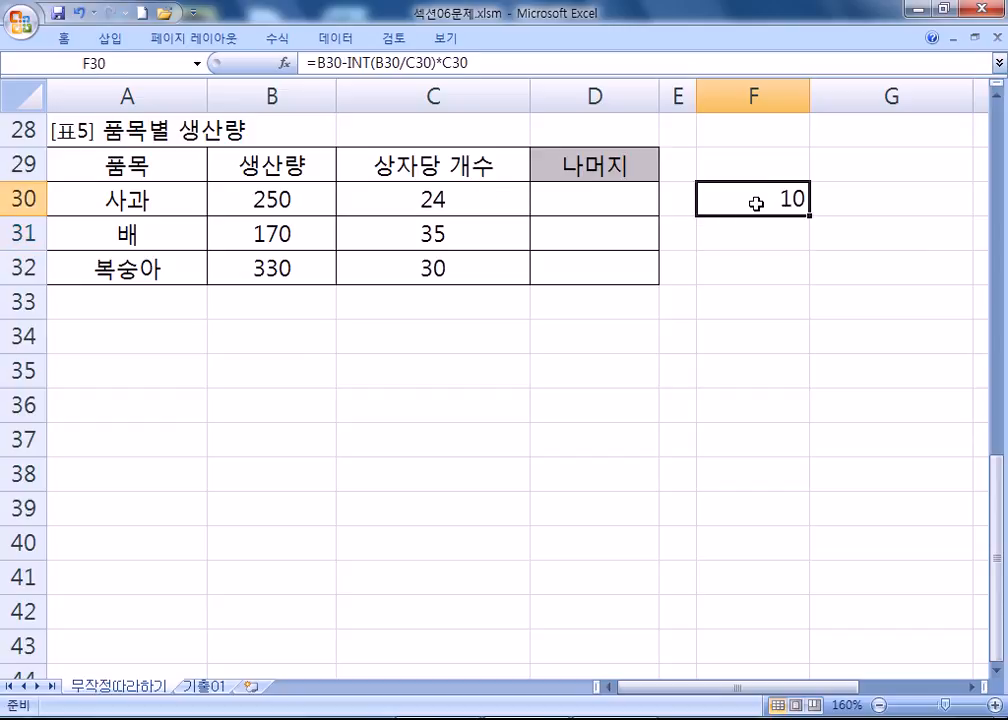
pyautogui.press('F2')
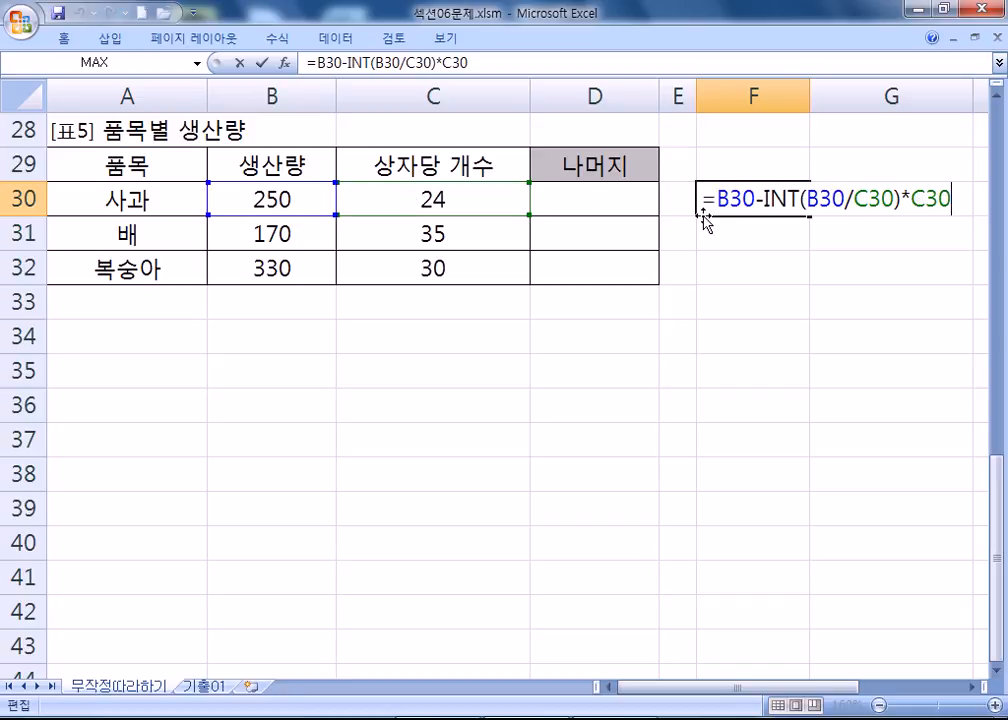
pyautogui.hotkey('ctrl', 'Return')
# Step: Enter the remainder formula =MOD(B30,C30) in D30 for 사과
pyautogui.click(585, 196)
pyautogui.write('=MOD')
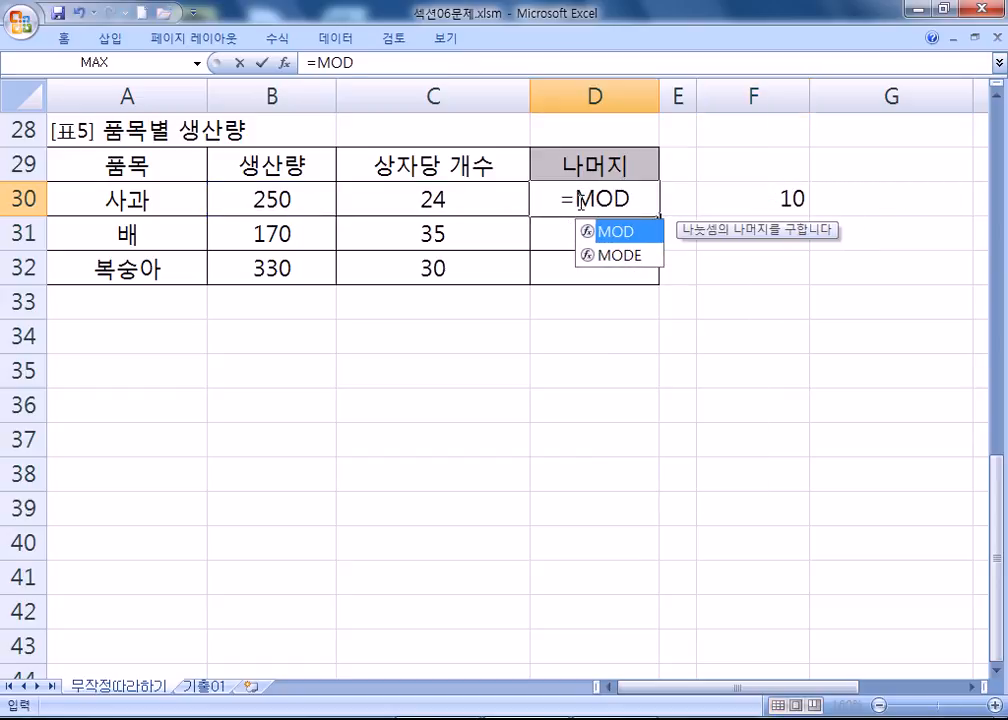
pyautogui.write('(')
pyautogui.click(281, 197)
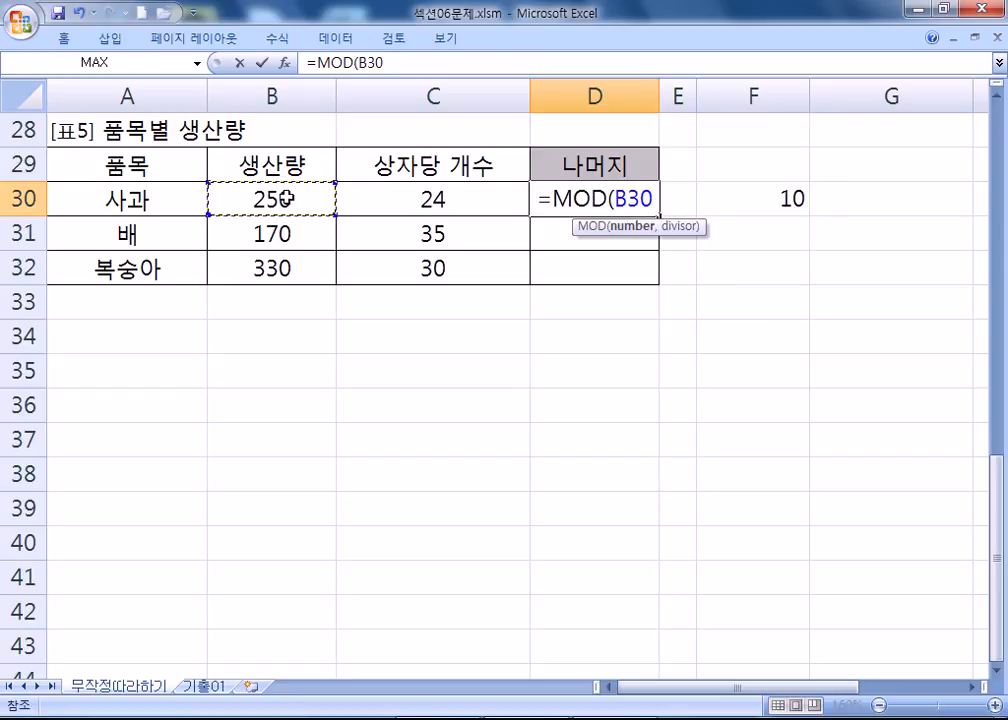
pyautogui.write(',')
pyautogui.click(432, 200)
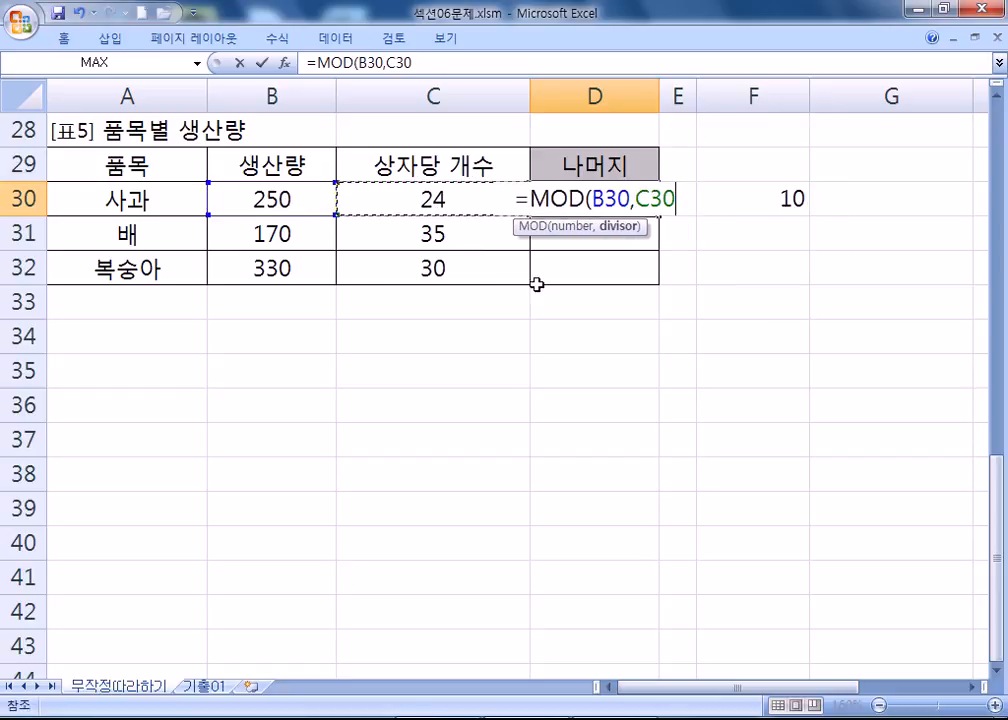
pyautogui.press('Return')
pyautogui.click(631, 204)
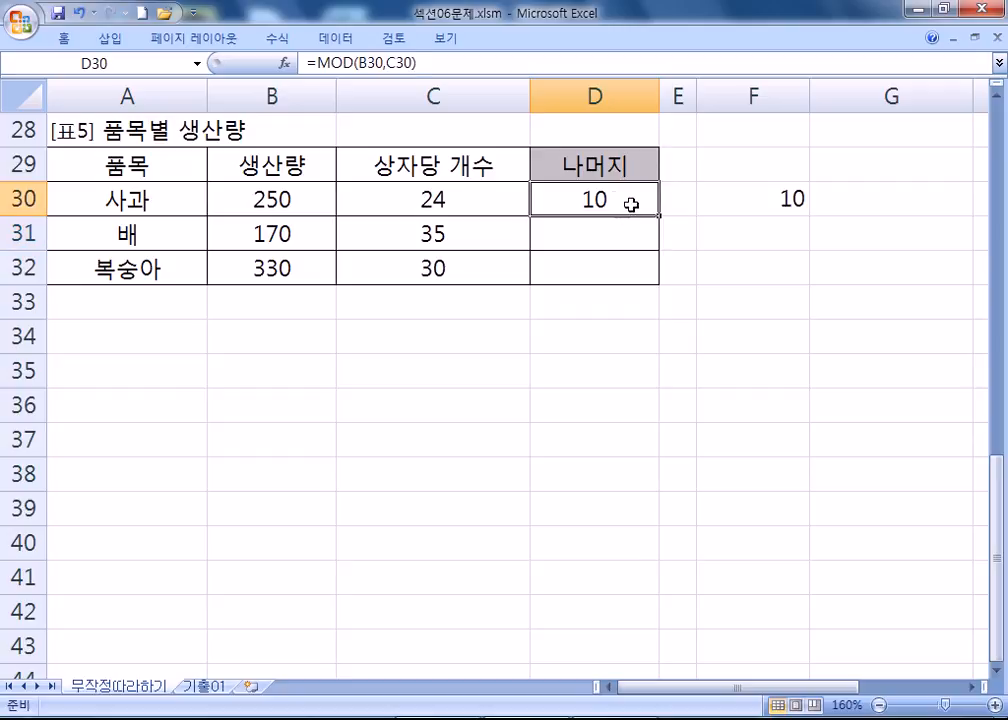
# Step: Compare the INT-based remainder formula in F30 with the MOD formula in D30
pyautogui.click(756, 204)
pyautogui.press('F2')
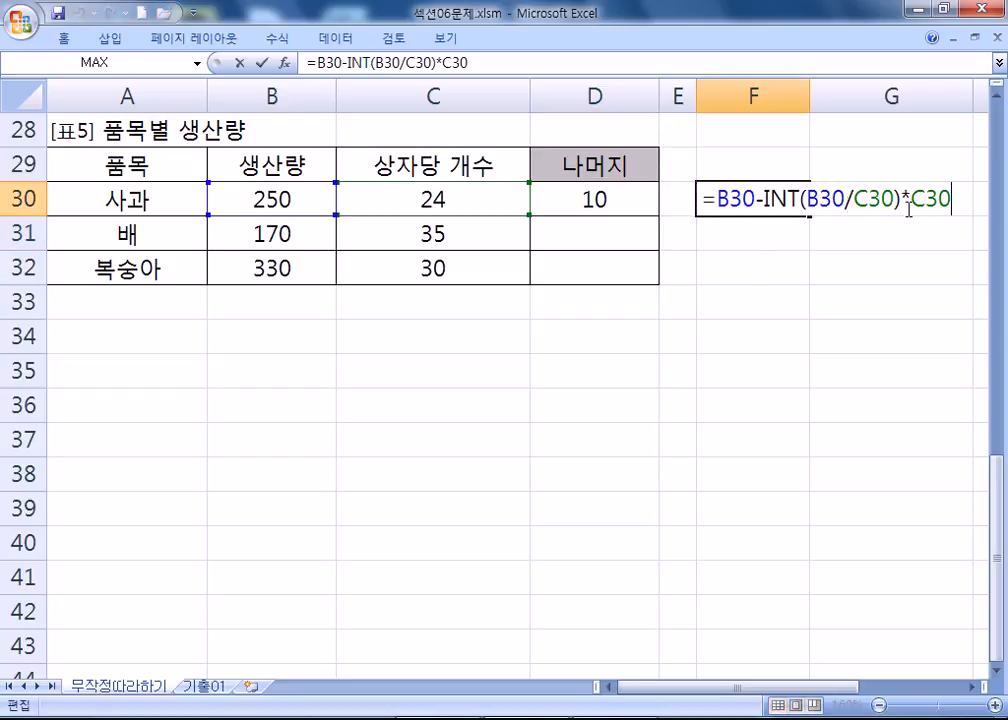
pyautogui.press('Escape')
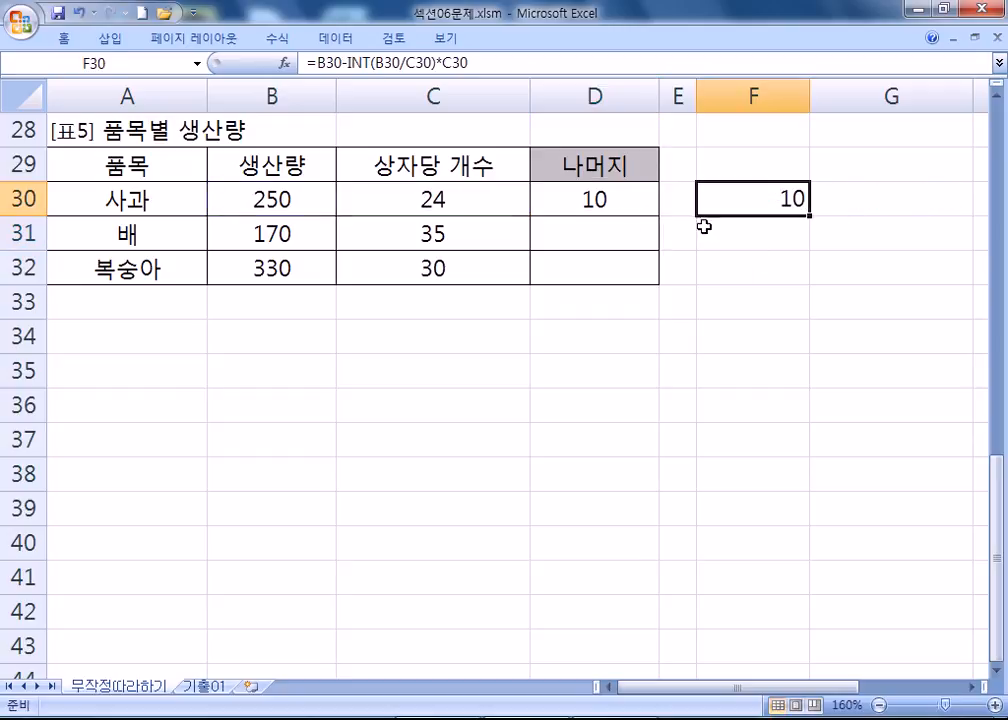
pyautogui.press('Left')
pyautogui.press('Left')
pyautogui.press('F2')
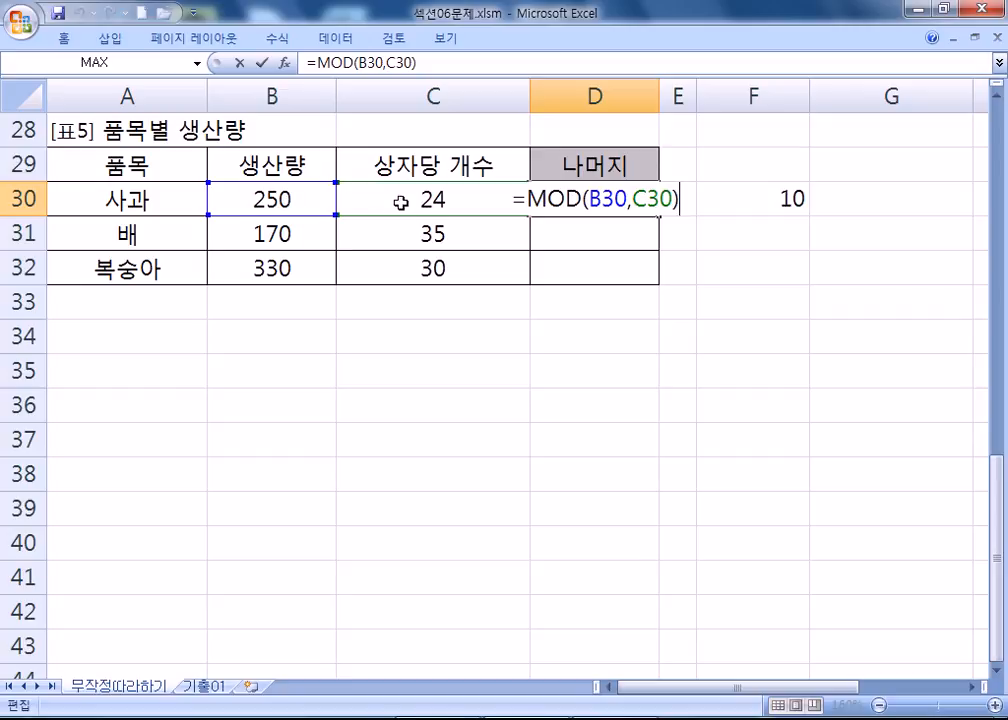
pyautogui.press('Return')
# Step: Fill the MOD formula from D30 down to D32 and check the 나머지 cells for 사과 and 복숭아
pyautogui.click(646, 206)
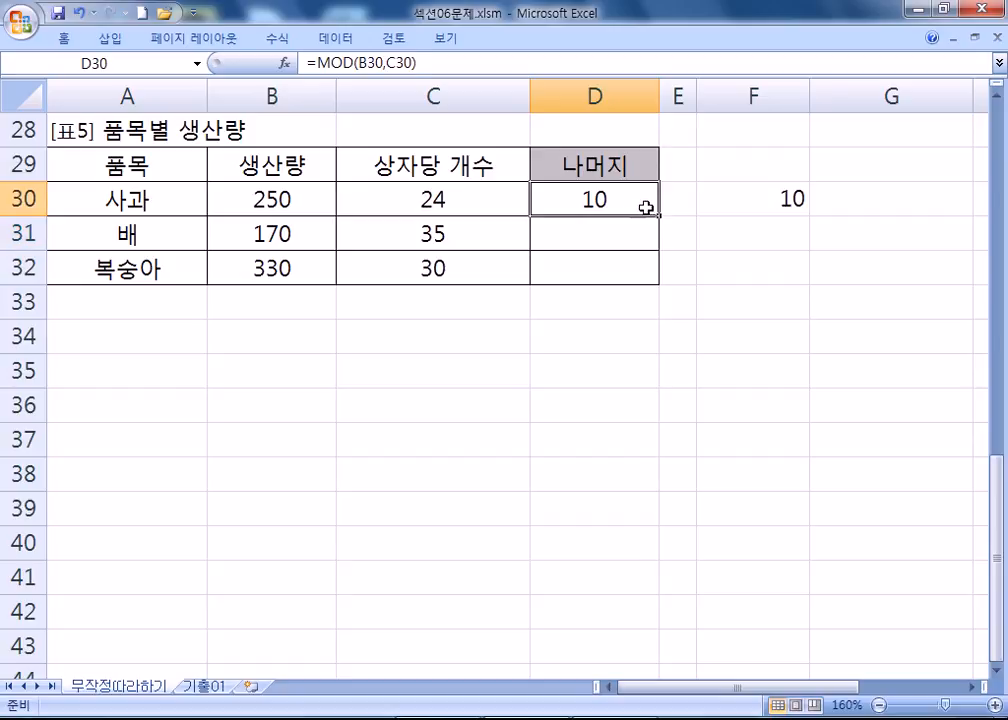
pyautogui.doubleClick(662, 216)
pyautogui.click(645, 201)
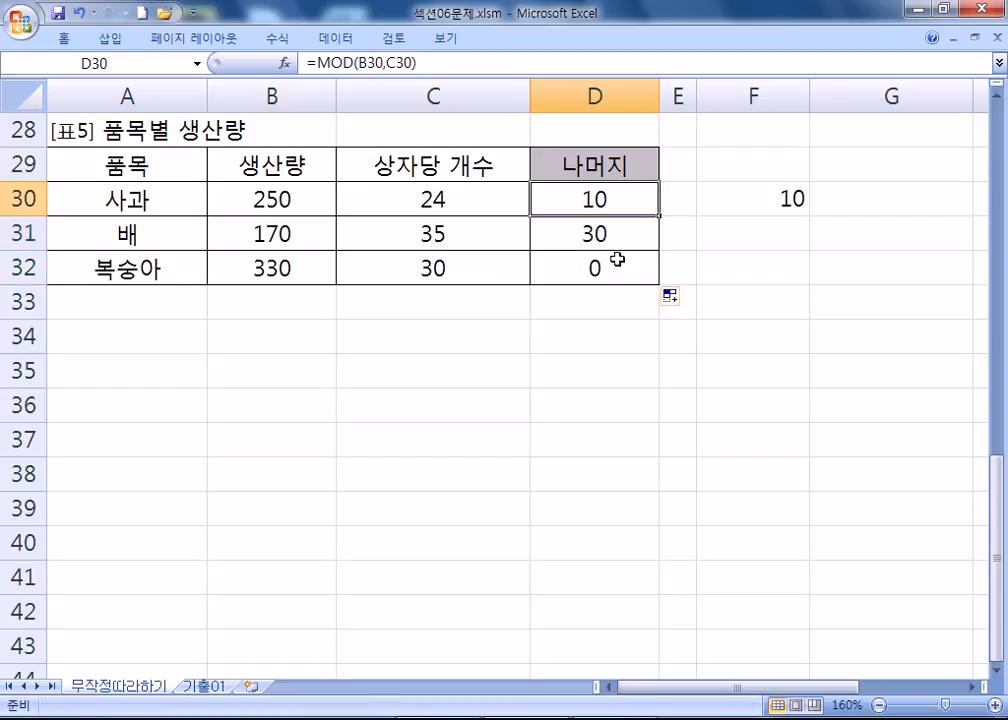
pyautogui.click(566, 271)
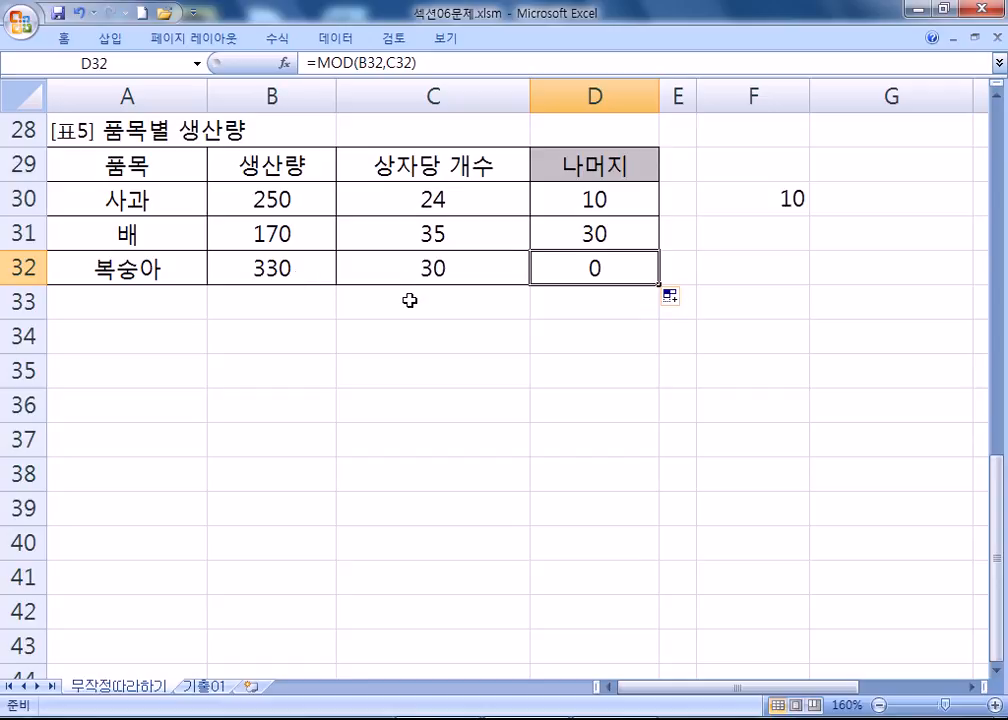
# Step: Re-examine the number and divisor arguments of D30's MOD formula and highlight the equivalent full formula in F30
pyautogui.doubleClick(562, 214)
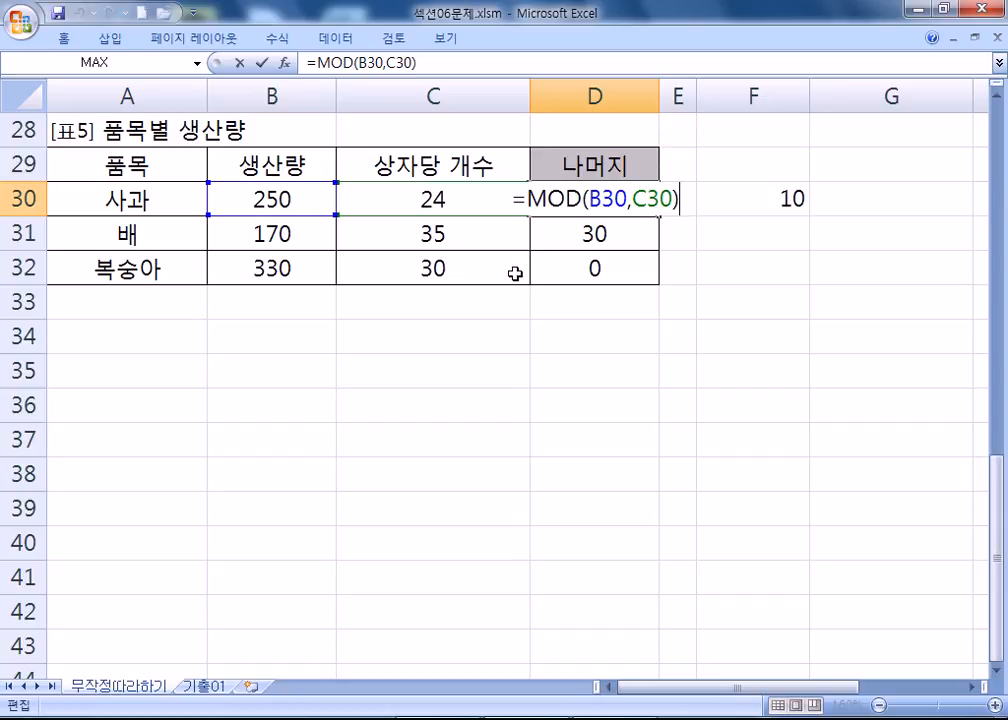
pyautogui.hotkey('ctrl', 'Return')
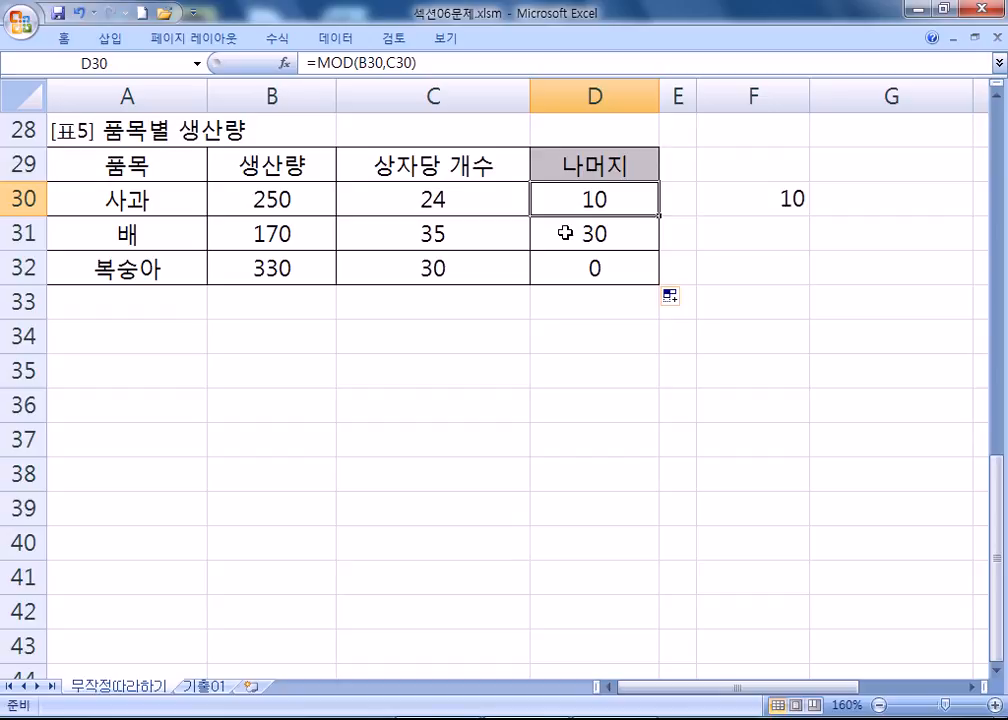
pyautogui.press('F2')
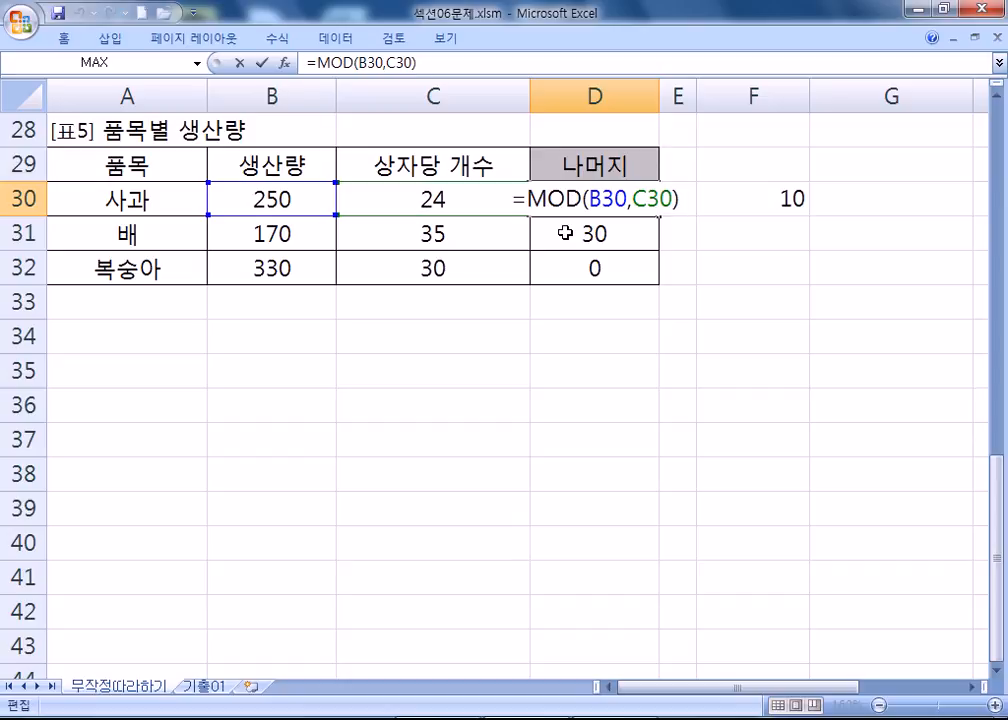
pyautogui.press('Escape')
pyautogui.doubleClick(767, 198)
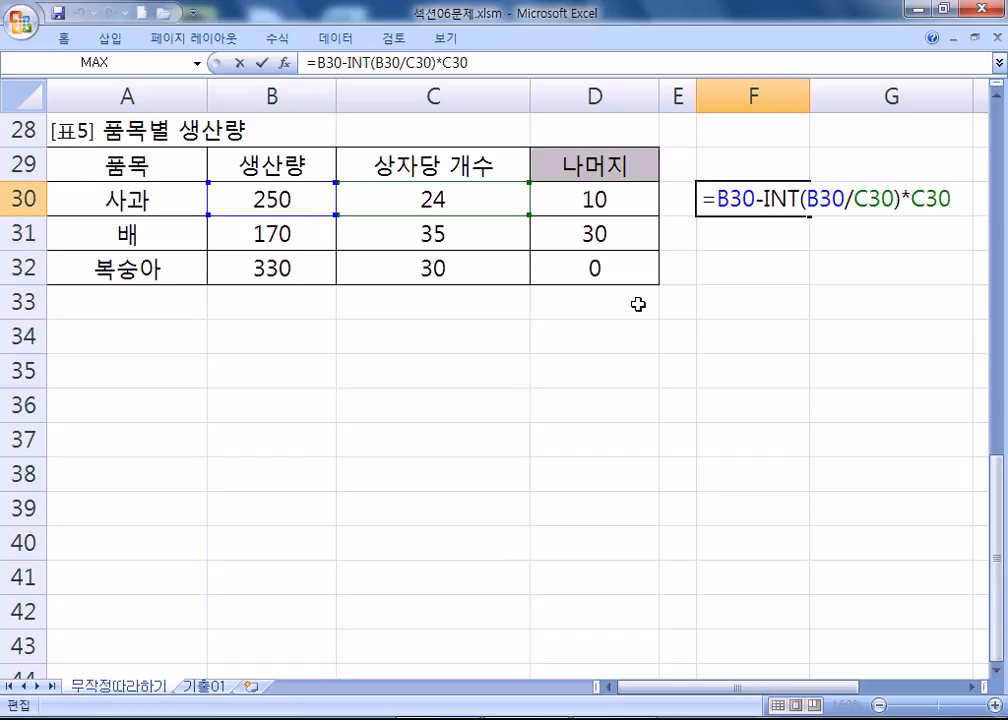
pyautogui.moveTo(704, 200); pyautogui.dragTo(947, 206)
pyautogui.click(955, 206)
pyautogui.press('Return')
# Step: Open the 기출01 sheet and examine the last character of the 사원코드 in A3 of table 1
pyautogui.click(205, 686)
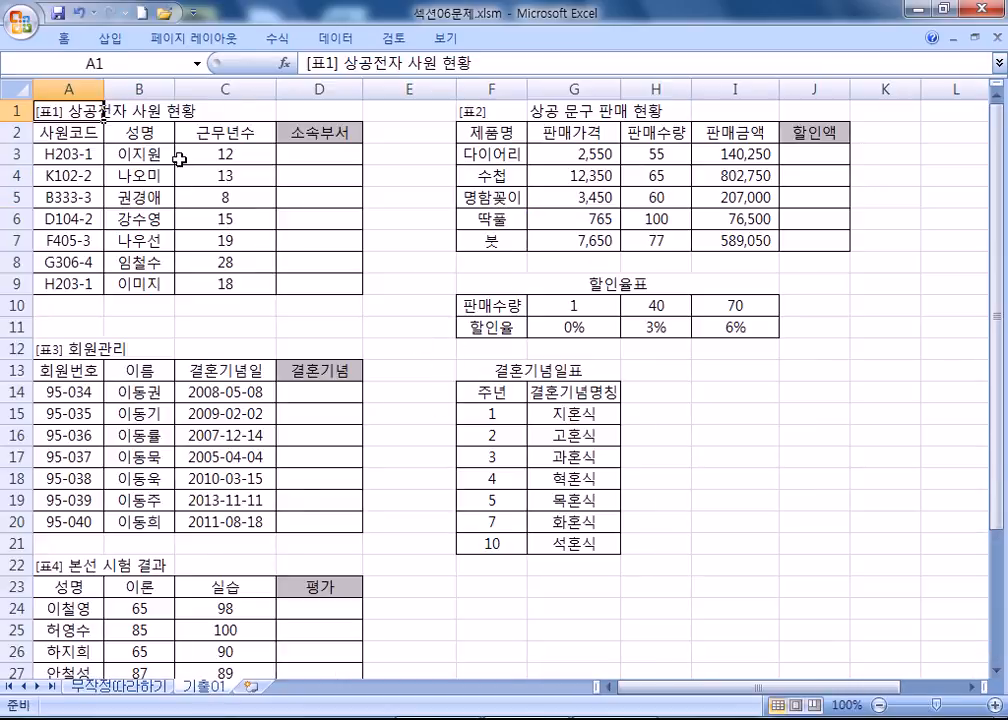
pyautogui.doubleClick(88, 155)
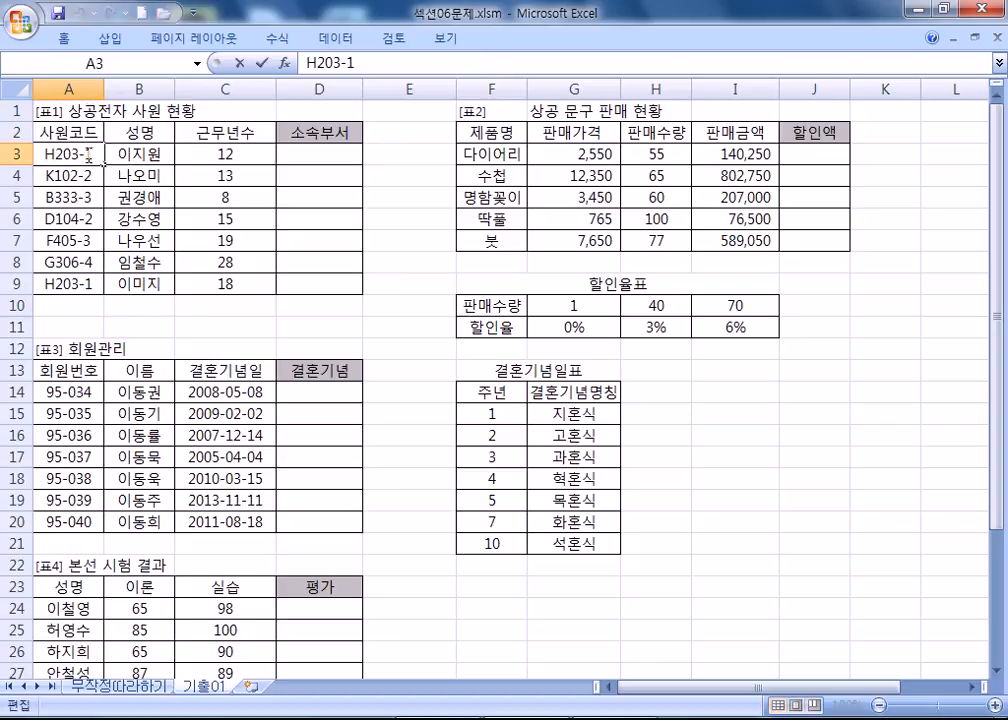
pyautogui.hotkey('shift', 'Left')
pyautogui.press('Escape')
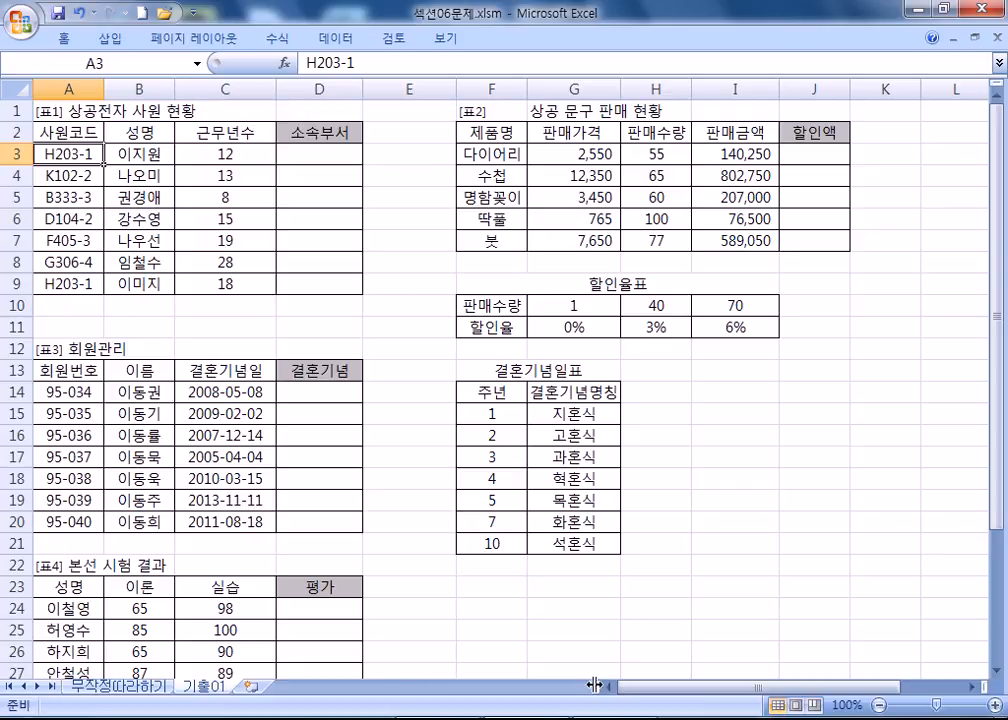
# Step: Switch to the 1.txt notes in Notepad and start the line =CHOOSE(사워코드의 마지막 글자, below the AVERAGEIF syntax
pyautogui.click(560, 717)
pyautogui.scroll(-3, 283, 441)
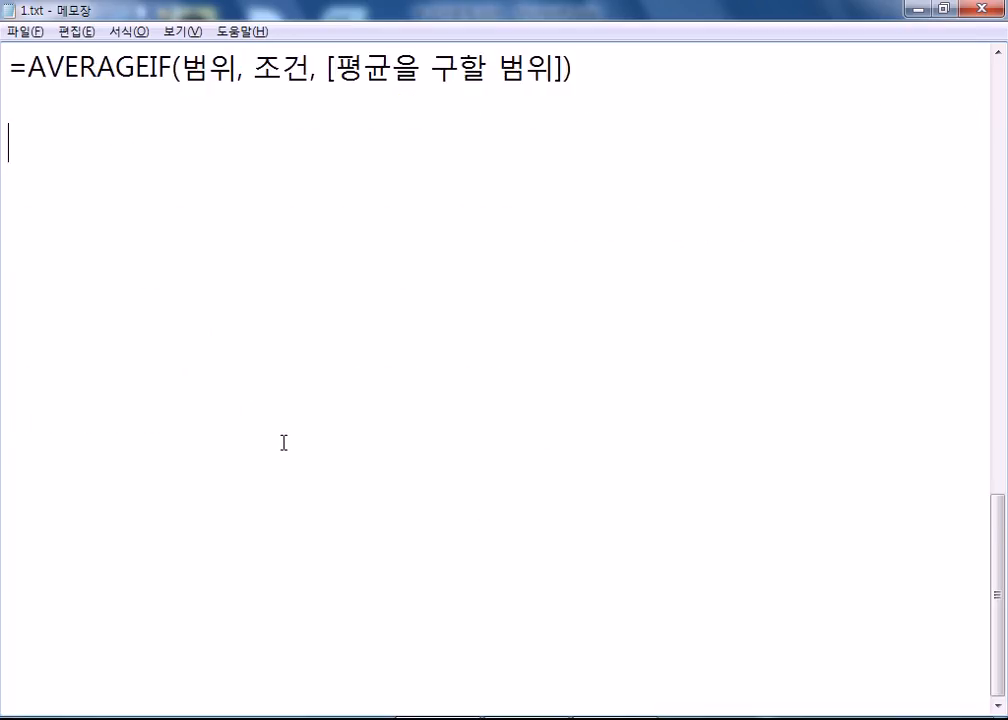
pyautogui.write('=CH')
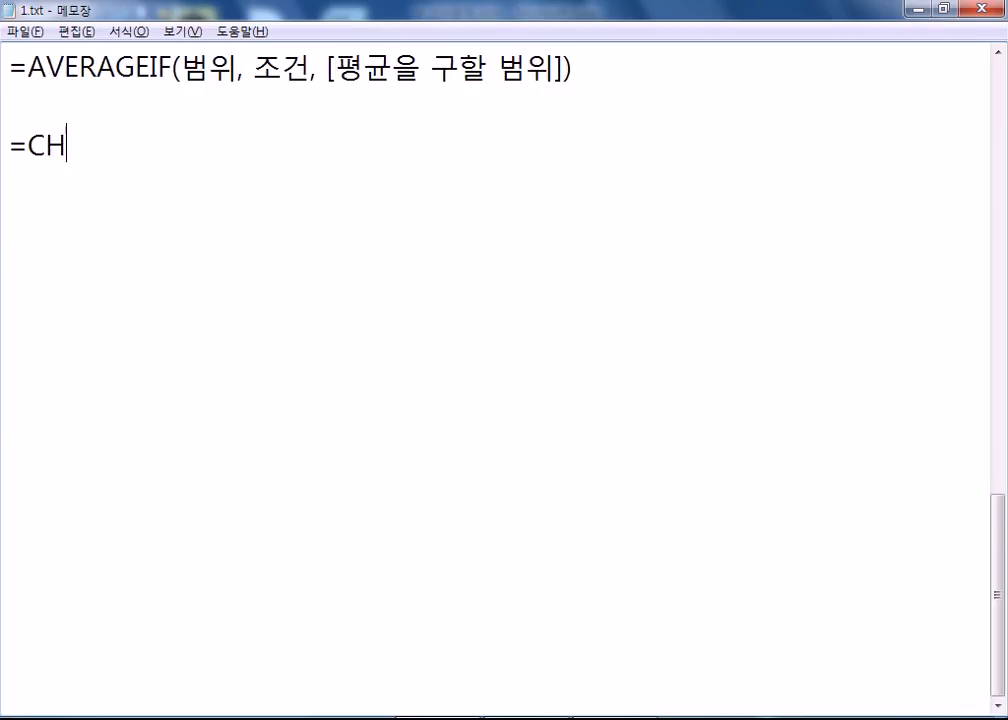
pyautogui.write('OOSE(')
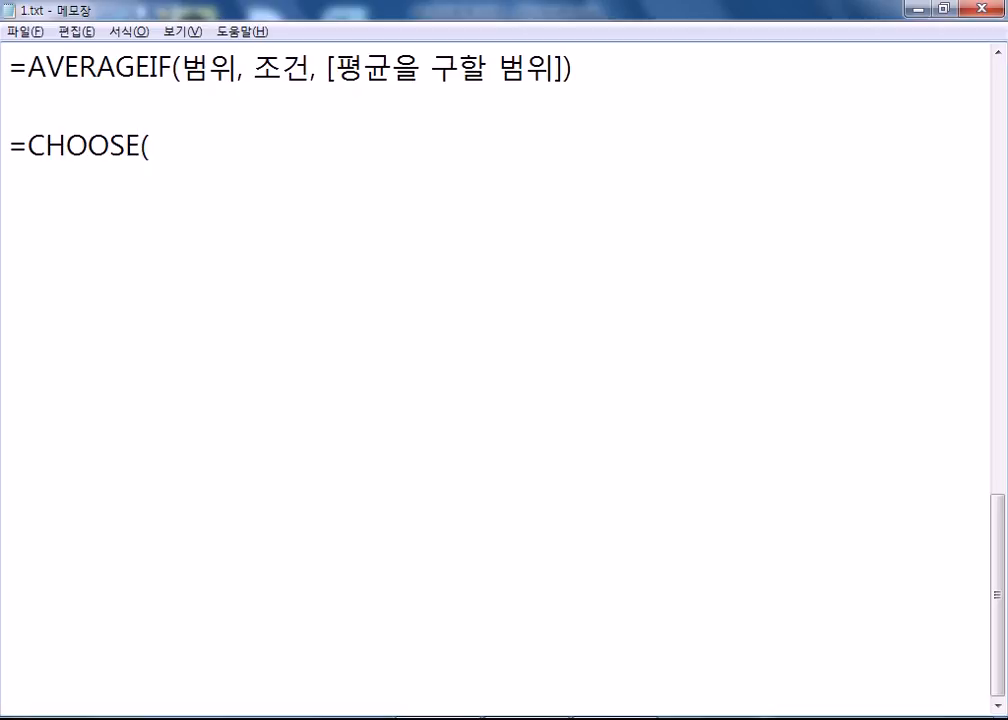
pyautogui.write('사우코드')
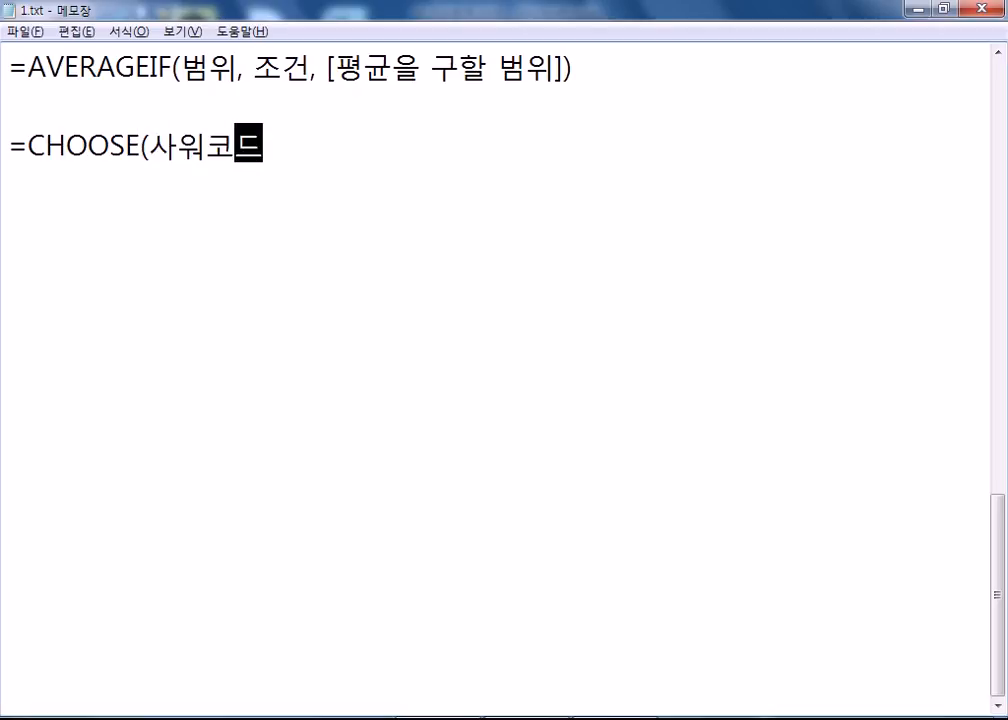
pyautogui.write('의 마지막 ')
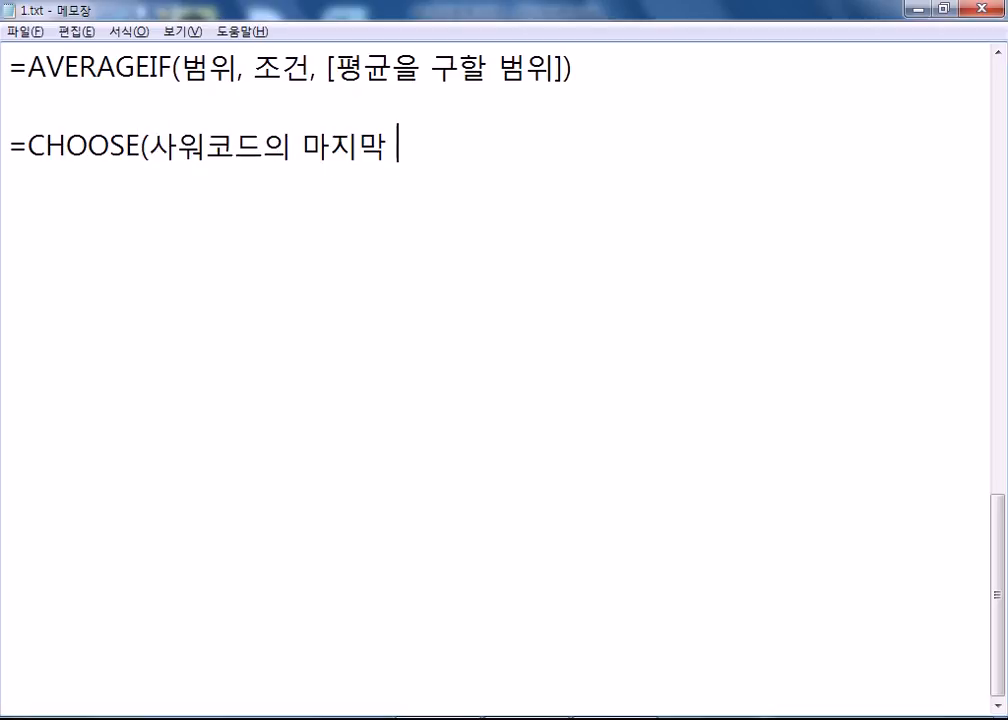
pyautogui.write('글자,')
# Step: Correct the misspelled 사워코드 in the CHOOSE line to 사원코드
pyautogui.press('Left')
pyautogui.press('Left')
pyautogui.press('Left')
pyautogui.press('Left')
pyautogui.press('Left')
pyautogui.press('Left')
pyautogui.press('Left')
pyautogui.press('Left')
pyautogui.press('Left')
pyautogui.press('Left')
pyautogui.press('Left')
pyautogui.press('Left')
pyautogui.press('Left')
pyautogui.press('Right')
pyautogui.write('원')
pyautogui.press('Delete')
# Step: Complete the CHOOSE line with the department values "영업부", "인사부", "총무부", "기획부" and a closing parenthesis
pyautogui.press('End')
pyautogui.write('"')
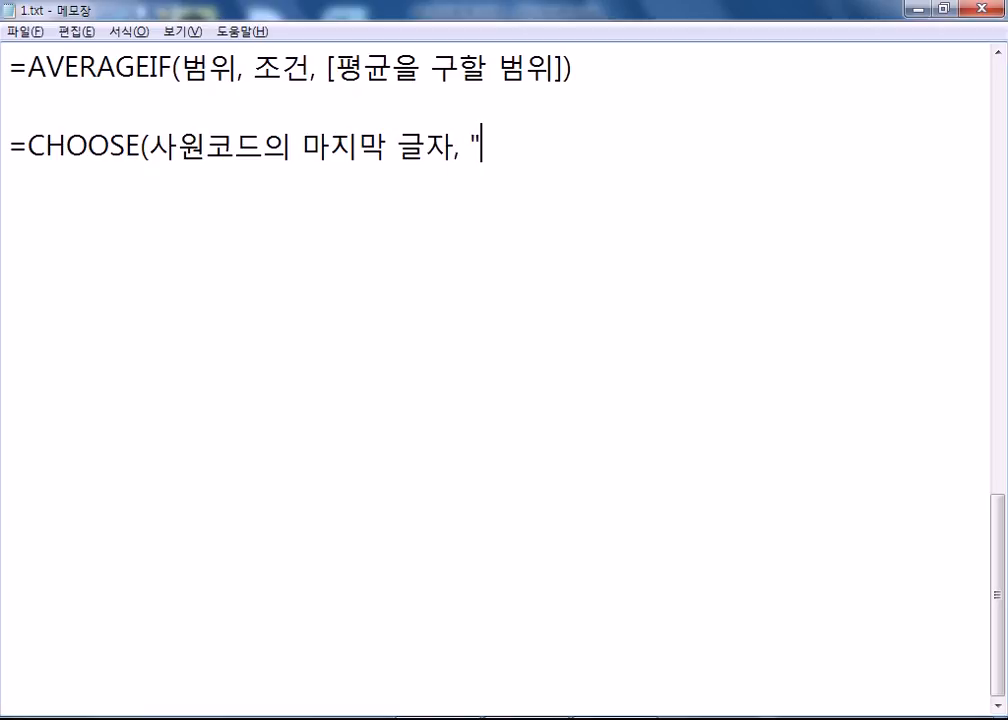
pyautogui.write('영업ㅂ')
pyautogui.write('ㅜ", "')
pyautogui.write('인사부", "')
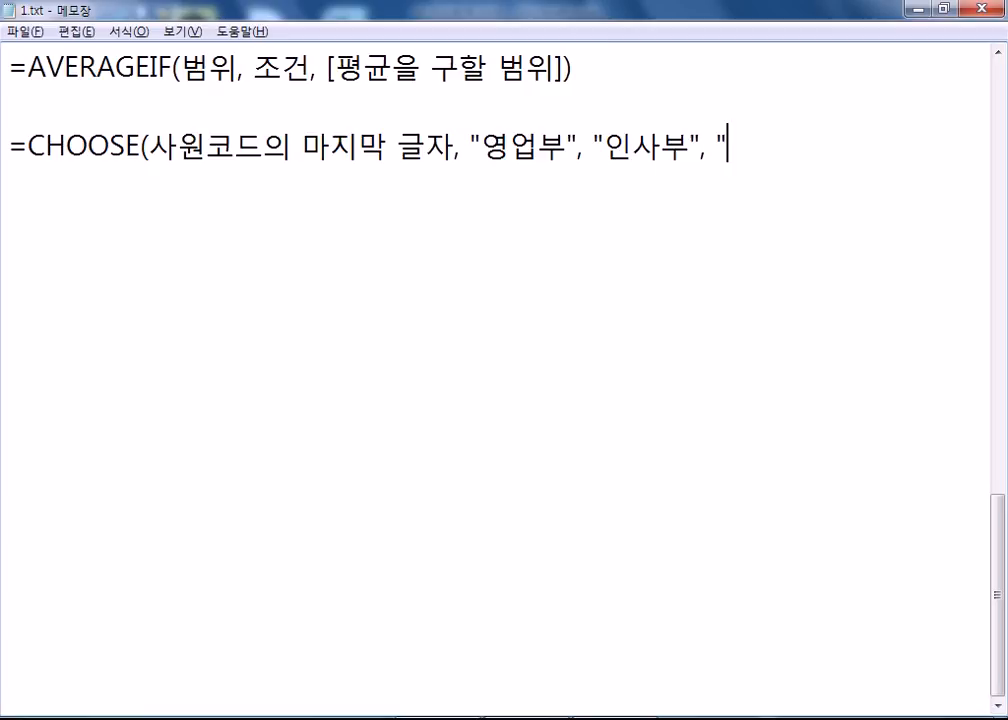
pyautogui.write('총무부", "기획부")')
pyautogui.press('Return')
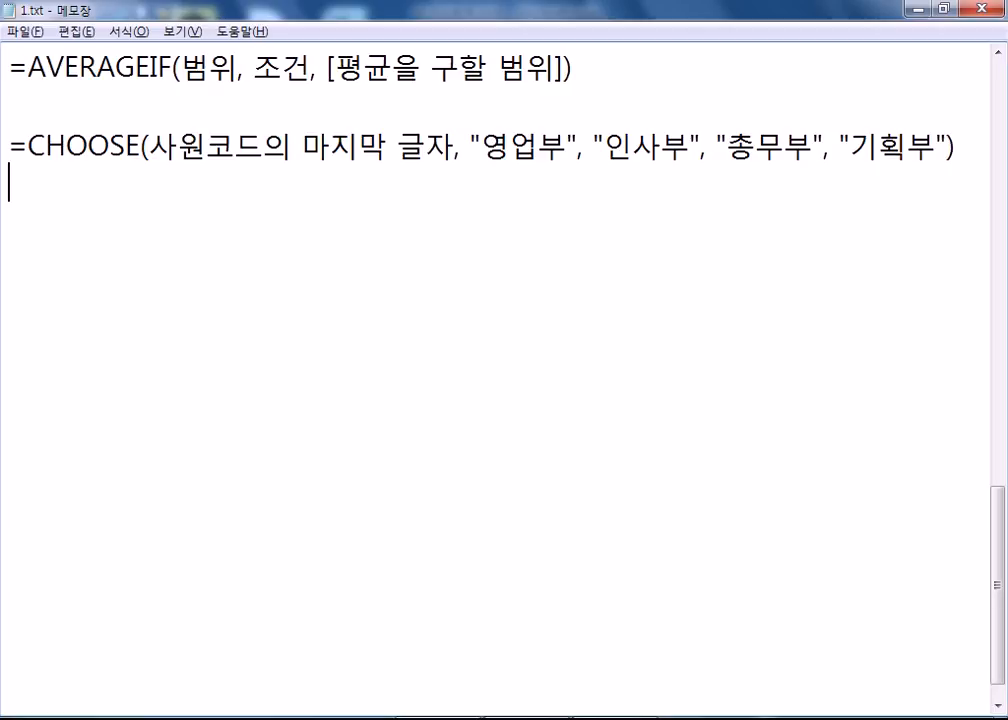
# Step: Duplicate the whole CHOOSE line directly below the original
pyautogui.moveTo(10, 146); pyautogui.dragTo(211, 213)
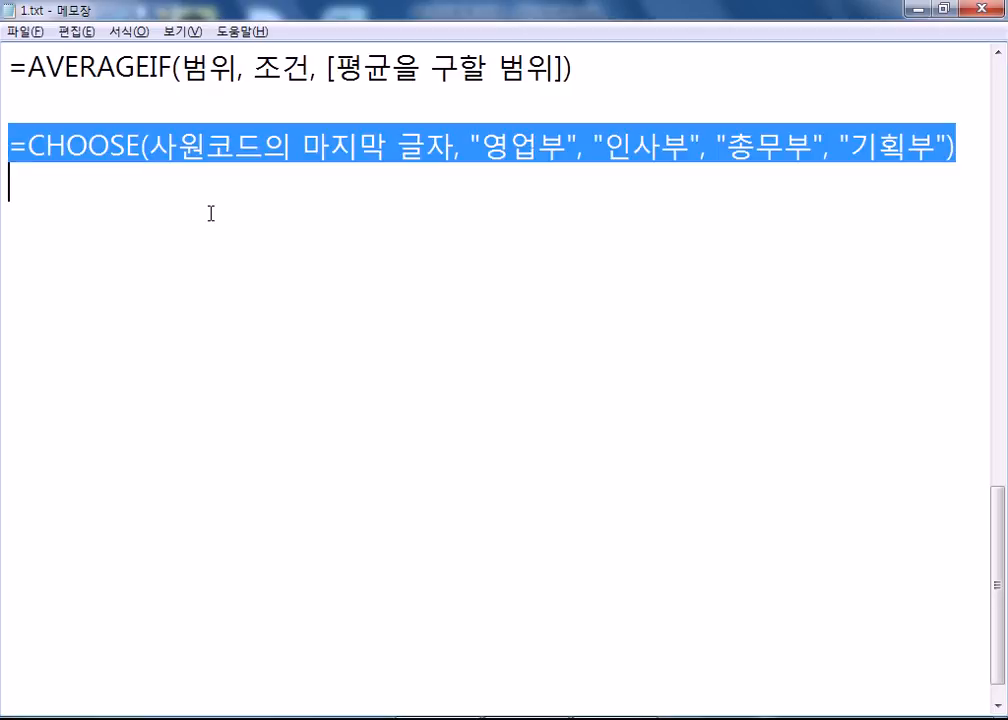
pyautogui.hotkey('ctrl', 'c')
pyautogui.press('Right')
pyautogui.hotkey('ctrl', 'v')
# Step: Insert RIGHT(A3, 1) right after the opening parenthesis of the duplicated CHOOSE line, checking the 사원코드 cell in the Excel sheet
pyautogui.press('Up')
pyautogui.press('Right')
pyautogui.press('Right')
pyautogui.press('Right')
pyautogui.press('Right')
pyautogui.press('Right')
pyautogui.press('Right')
pyautogui.press('Right')
pyautogui.press('Right')
pyautogui.press('Right')
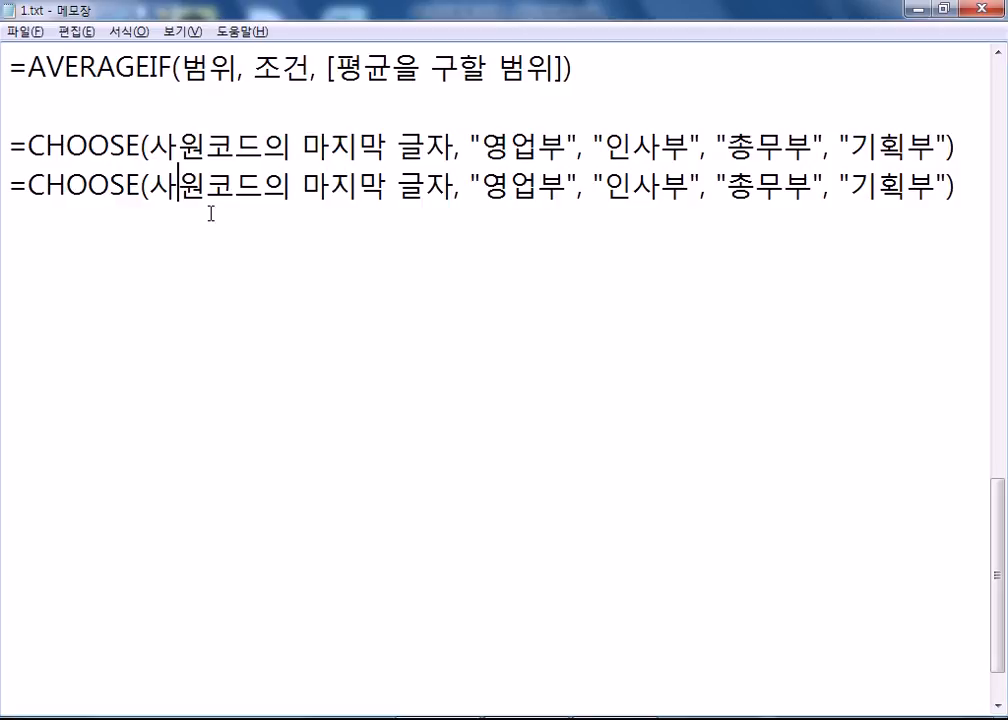
pyautogui.hotkey('alt', 'Tab')
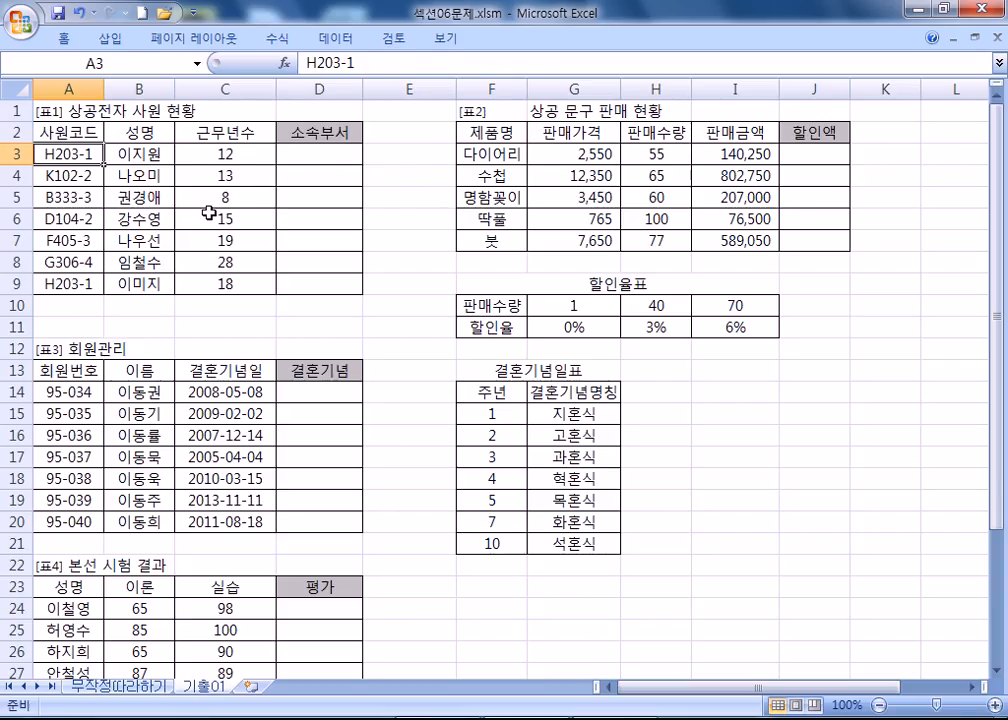
pyautogui.hotkey('alt', 'Tab')
pyautogui.write('ㄱ')
pyautogui.press('BackSpace')
pyautogui.write('RI')
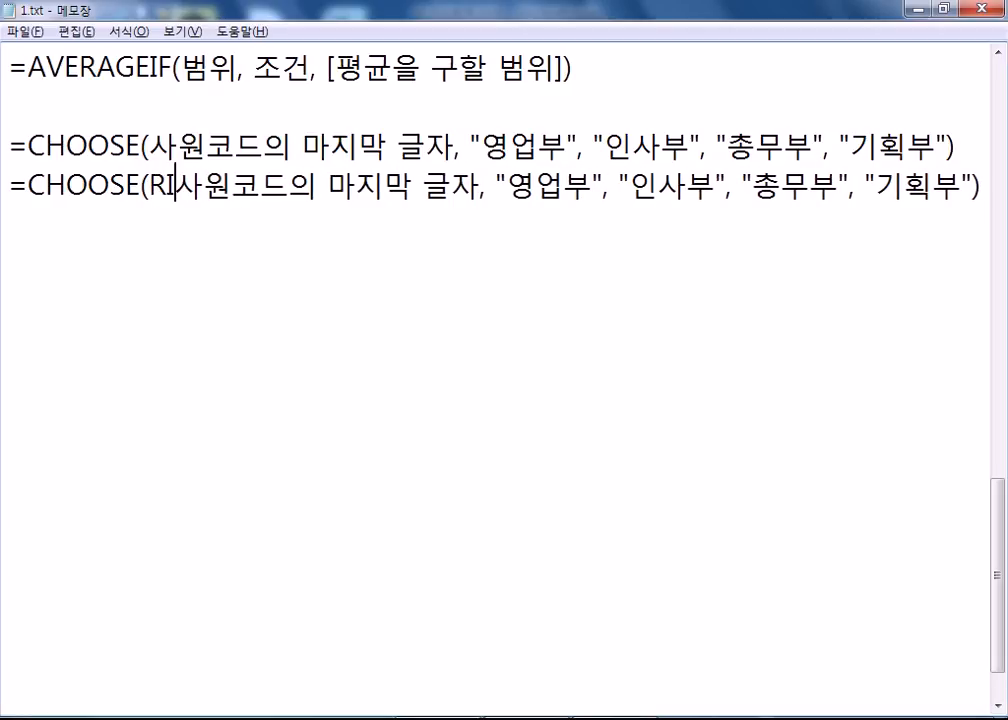
pyautogui.write('GHT')
pyautogui.press('Left')
pyautogui.press('Left')
pyautogui.press('Left')
pyautogui.press('Right')
pyautogui.press('Right')
pyautogui.press('Right')
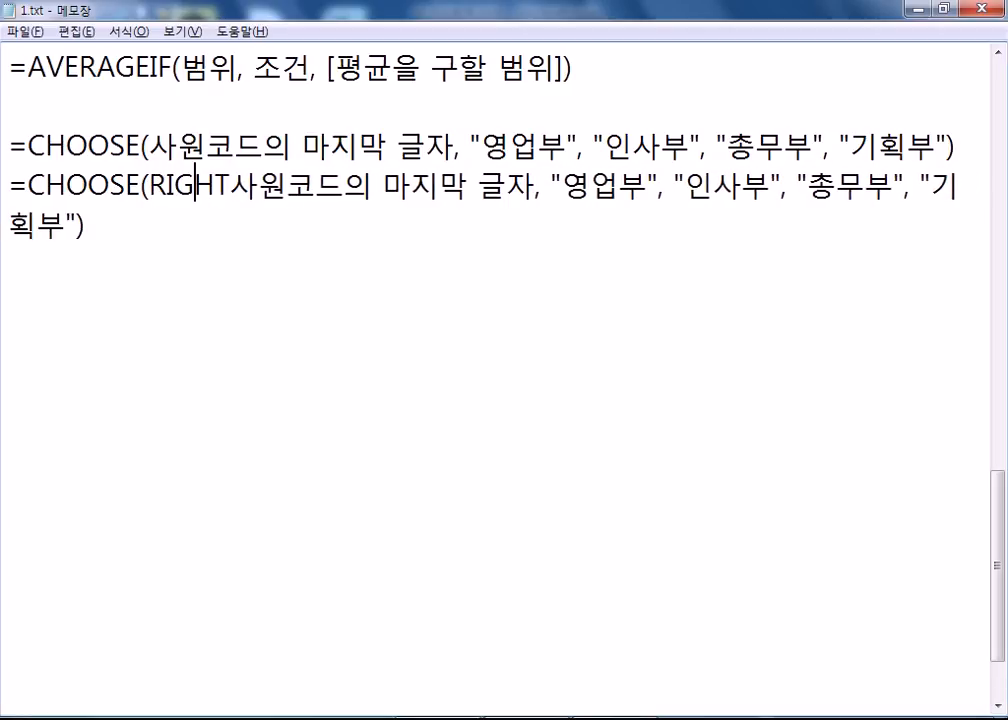
pyautogui.write('(A3, 1)')
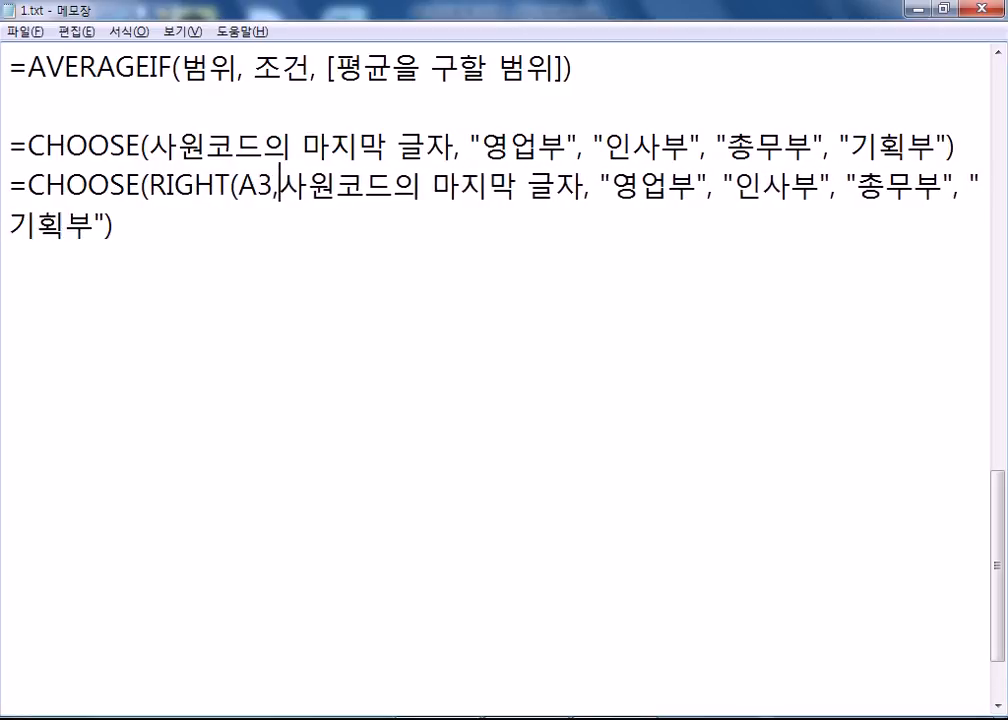
# Step: Delete the placeholder text 사원코드의 마지막 글자 from the duplicated line, keeping the comma before "영업부"
pyautogui.press('Delete')
pyautogui.press('Delete')
pyautogui.press('Delete')
pyautogui.press('Delete')
pyautogui.press('Delete')
pyautogui.press('Delete')
pyautogui.press('Delete')
pyautogui.press('Delete')
pyautogui.press('Delete')
pyautogui.press('Delete')
pyautogui.press('Delete')
pyautogui.press('Delete')
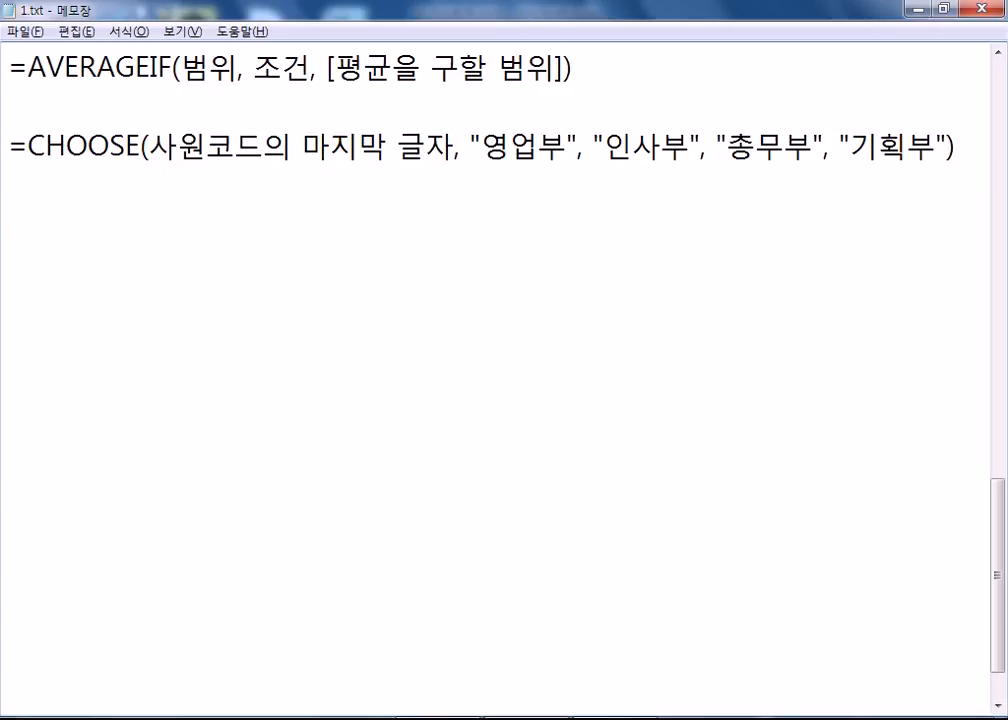
# Step: Compare the 사원코드 in A3 of the Excel sheet with the RIGHT formula and highlight the department values in the notes
pyautogui.hotkey('alt', 'Tab')
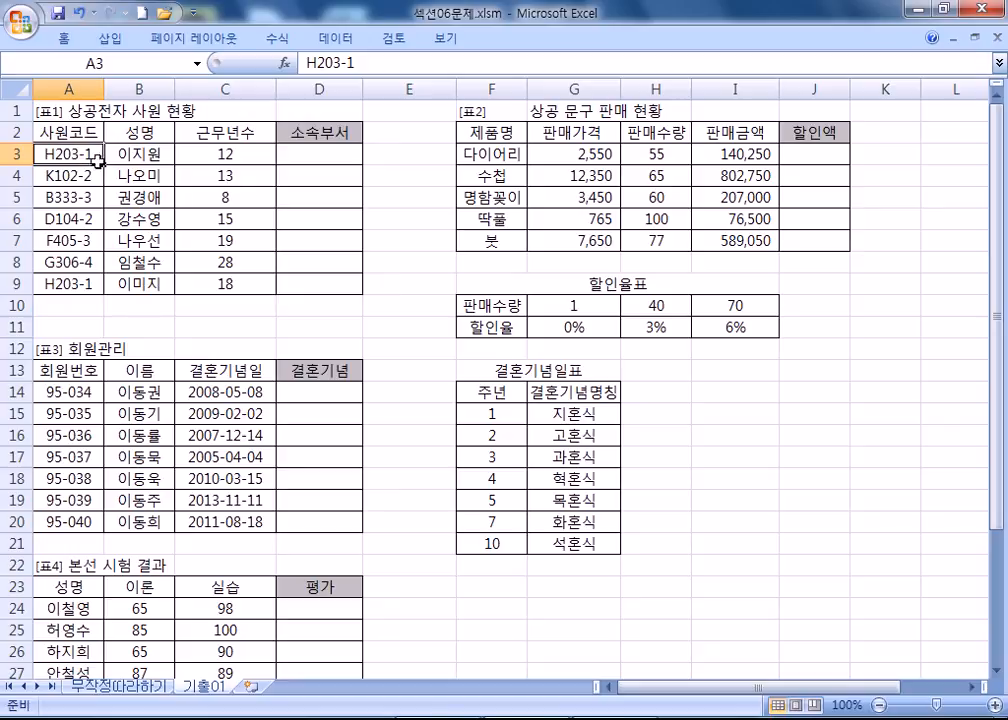
pyautogui.hotkey('alt', 'Tab')
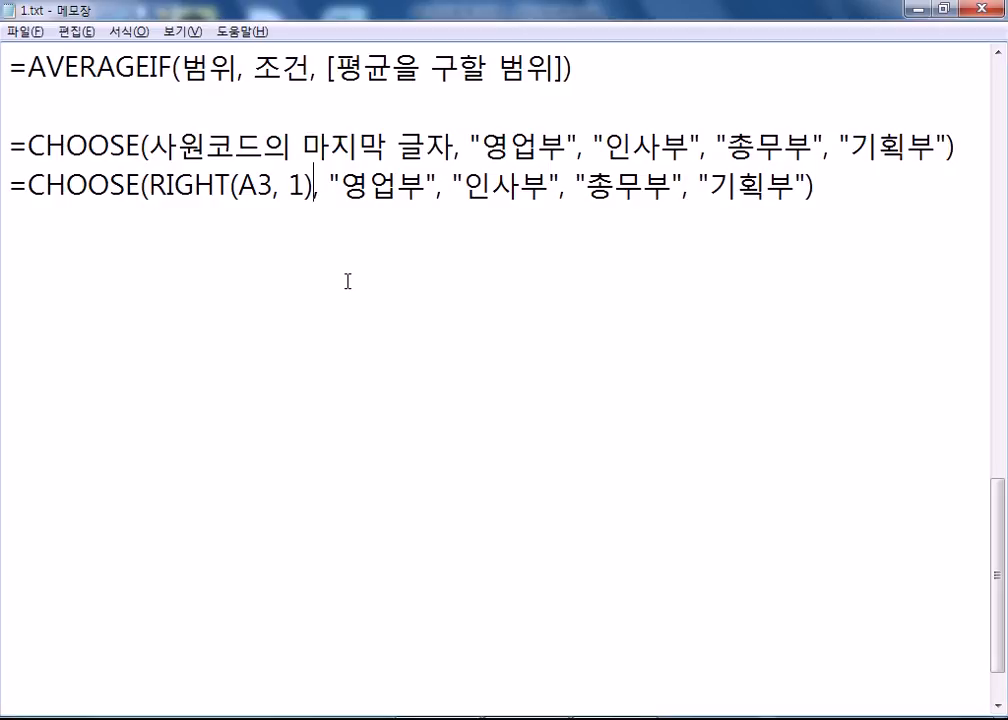
pyautogui.moveTo(379, 184); pyautogui.dragTo(399, 182)
pyautogui.moveTo(490, 184); pyautogui.dragTo(647, 177)
pyautogui.moveTo(736, 184); pyautogui.dragTo(765, 184)
pyautogui.click(337, 207)
pyautogui.hotkey('ctrl', 'z')
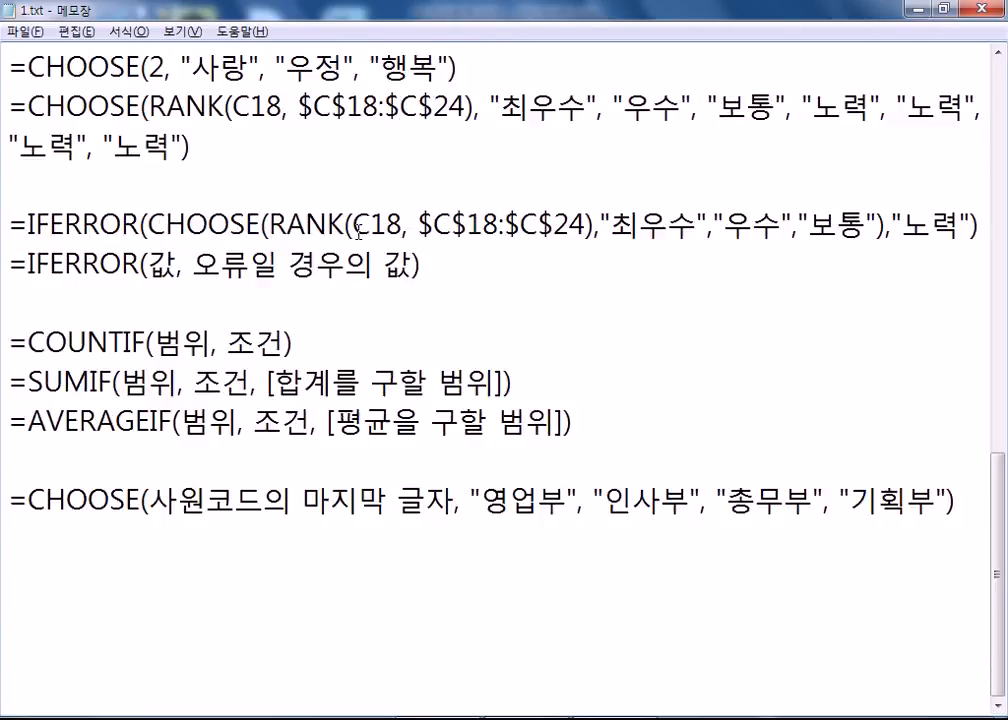
pyautogui.hotkey('ctrl', 'z')
pyautogui.hotkey('ctrl', 'z')
pyautogui.hotkey('ctrl', 'z')
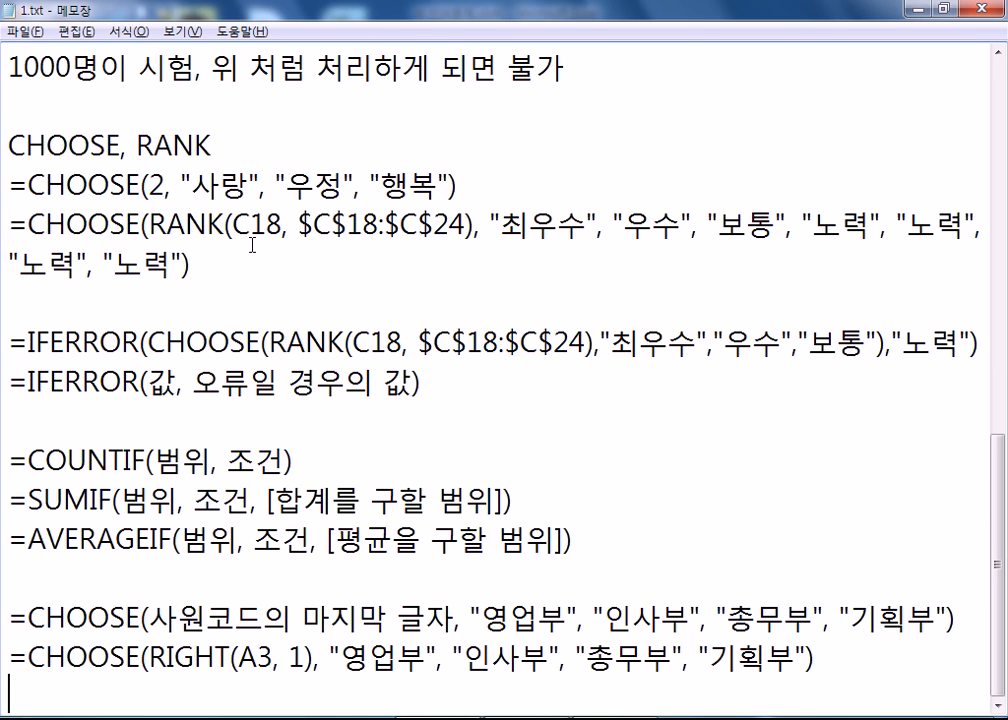
# Step: Switch to Excel, copy D30's MOD formula from the 무작정따라하기 sheet, and return to the Notepad notes
pyautogui.hotkey('alt', 'Tab')
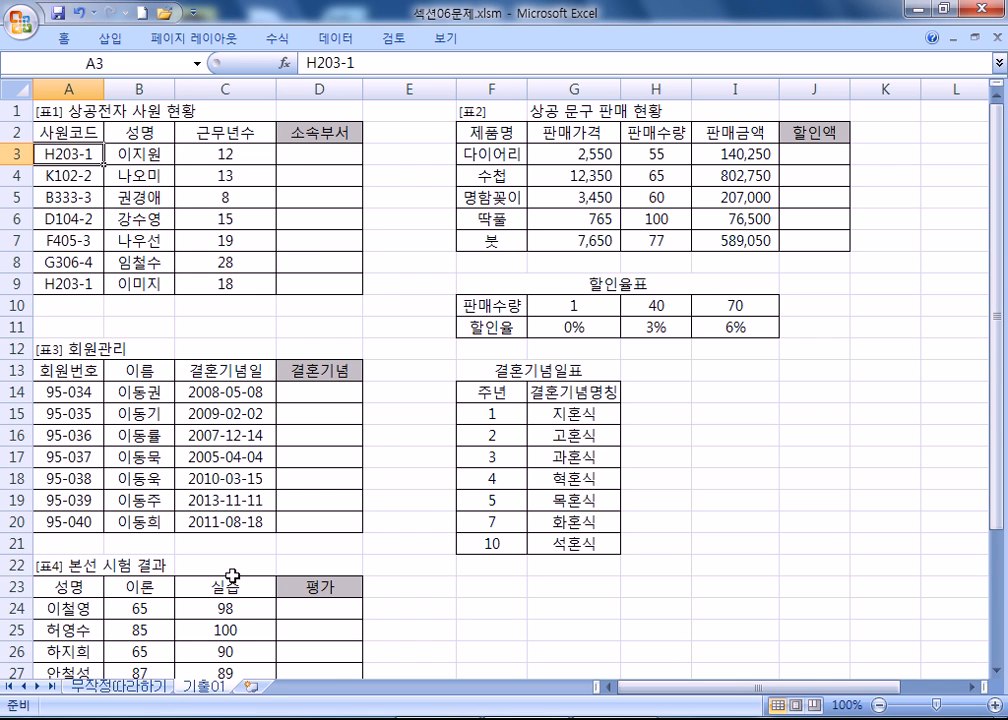
pyautogui.hotkey('ctrl', 'pageup')
pyautogui.doubleClick(592, 198)
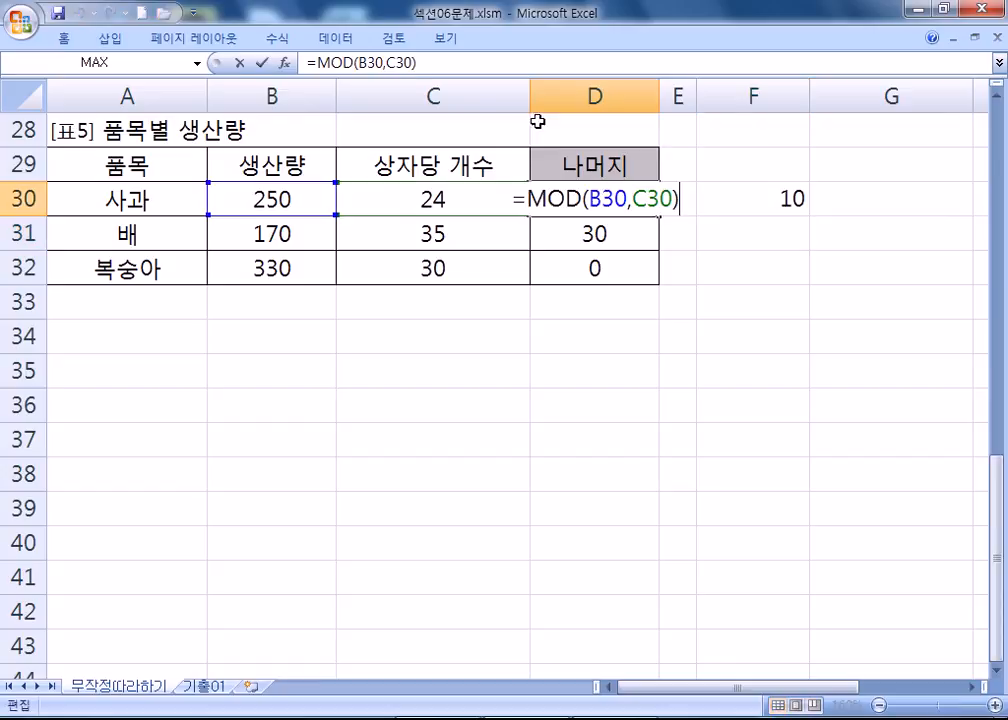
pyautogui.moveTo(416, 62); pyautogui.dragTo(304, 62)
pyautogui.hotkey('alt', 'Tab')
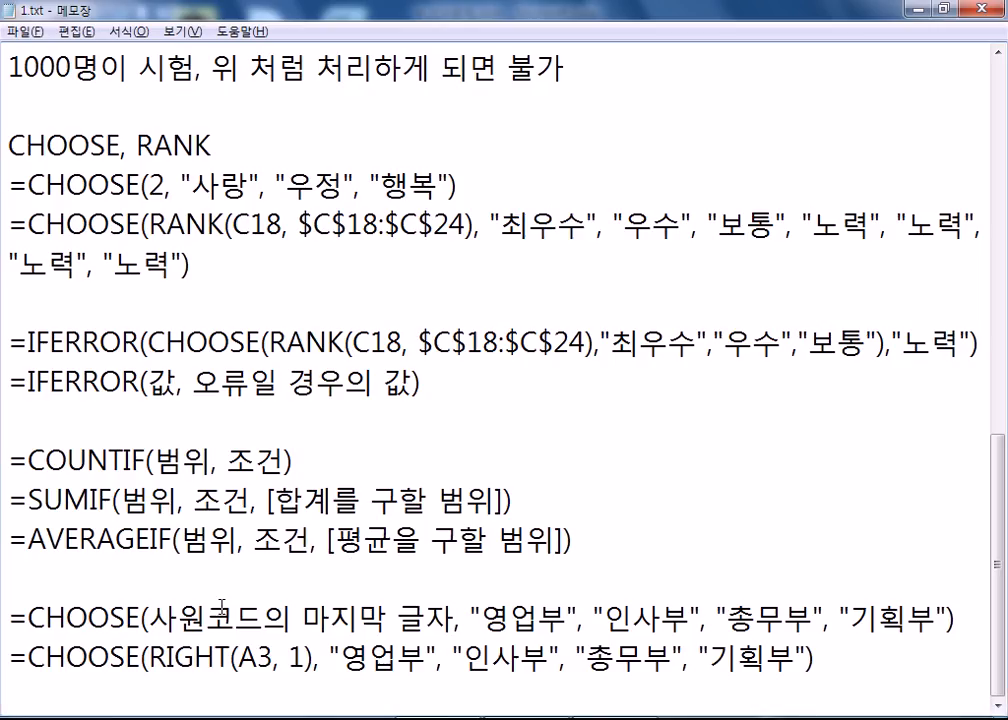
pyautogui.press('Return')
pyautogui.write('SKAHJ')
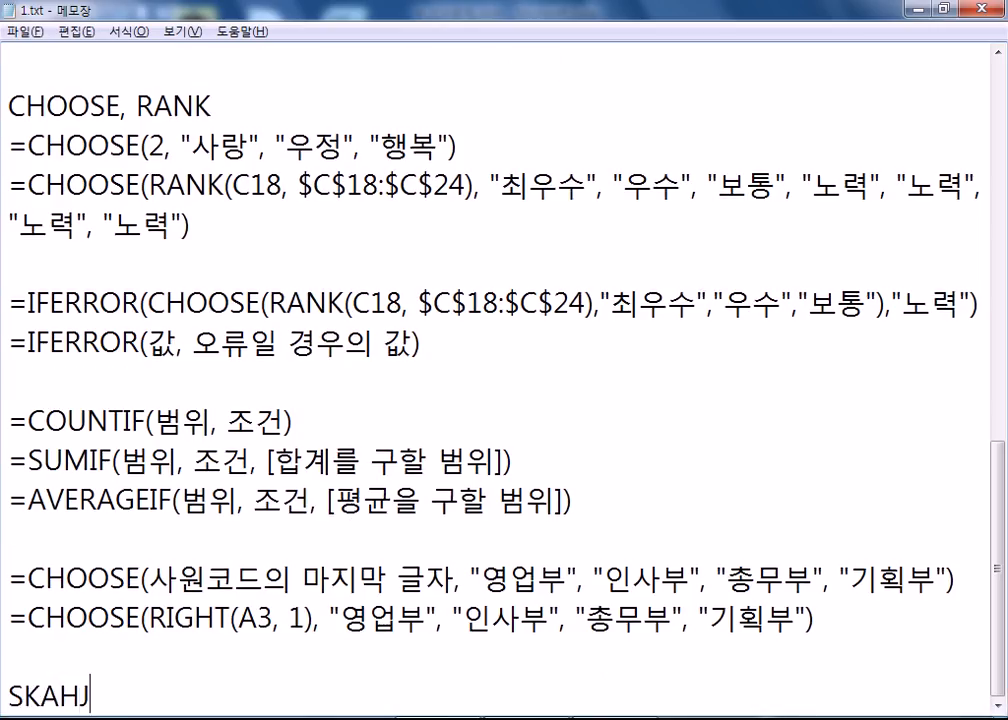
pyautogui.press('BackSpace')
pyautogui.press('BackSpace')
pyautogui.press('BackSpace')
pyautogui.press('BackSpace')
pyautogui.press('BackSpace')
# Step: Add the heading 나머지 구하기 between the AVERAGEIF syntax and the first CHOOSE line with 사원코드
pyautogui.press('Up')
pyautogui.press('Up')
pyautogui.press('Up')
pyautogui.press('Up')
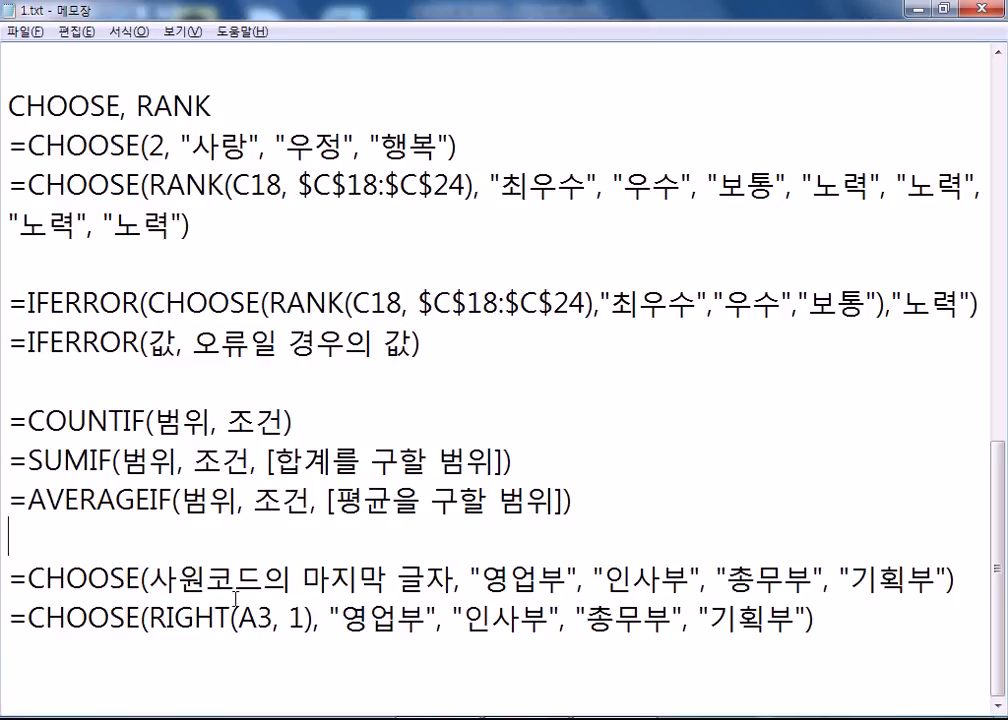
pyautogui.press('Return')
pyautogui.write('나모ㅓ지')
pyautogui.press('BackSpace')
pyautogui.press('BackSpace')
pyautogui.press('BackSpace')
pyautogui.press('BackSpace')
pyautogui.write('ㅁㅓ지 구하기')
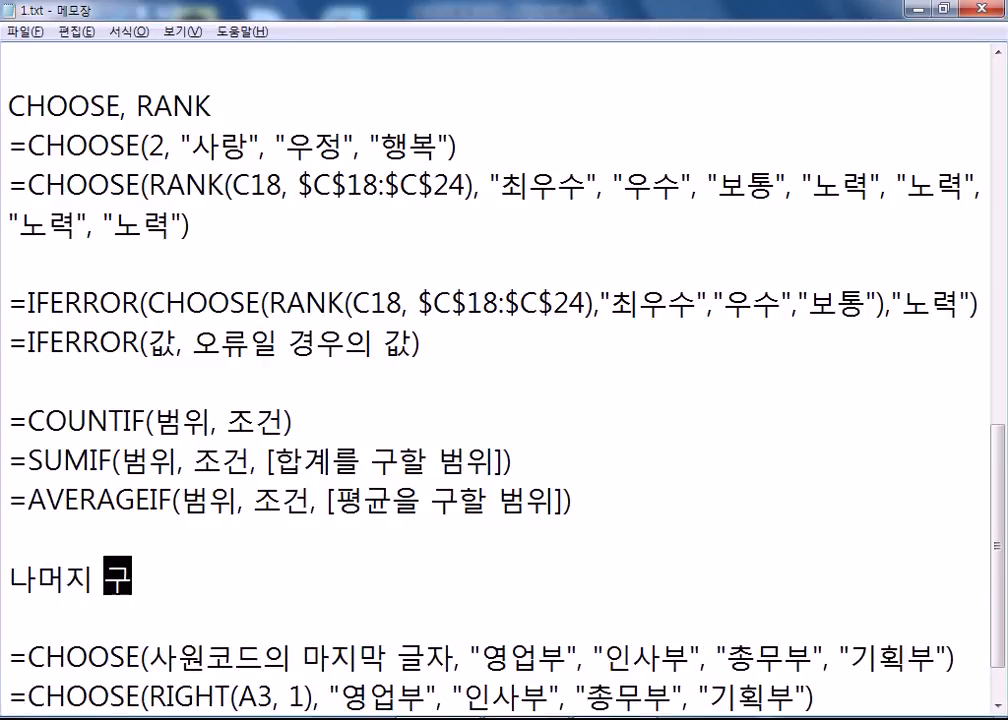
# Step: Enter =MOD(B30,C30) on the line below the 나머지 구하기 heading
pyautogui.press('Return')
pyautogui.write('=MOD(B30,C30)')
pyautogui.press('Return')
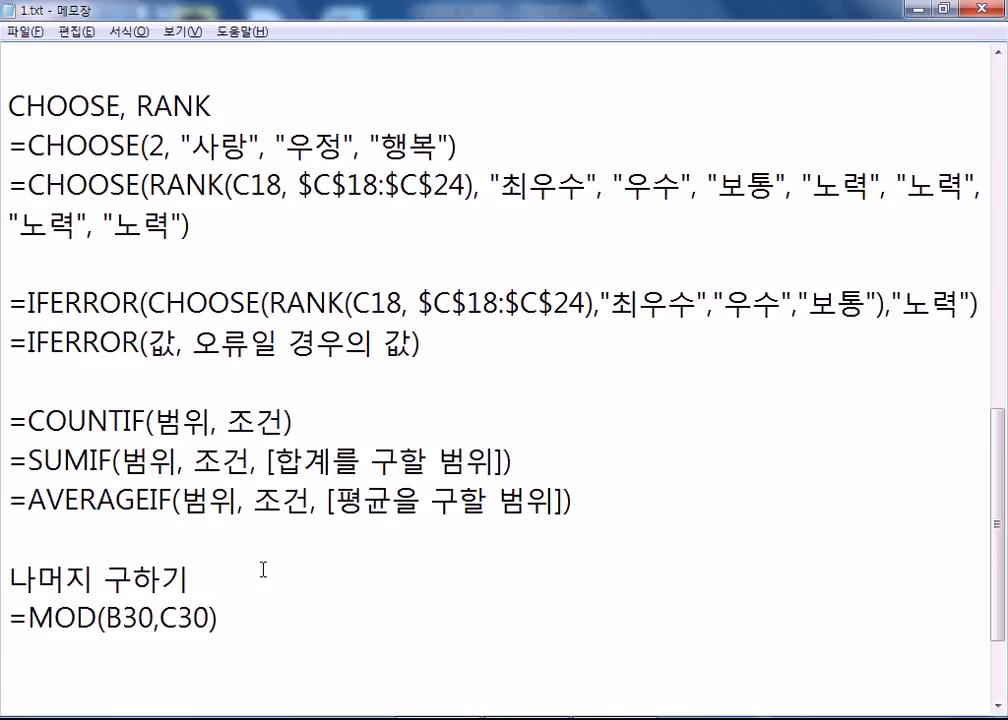
# Step: Copy the formula =B30-INT(B30/C30)*C30 from F30 in Excel and paste it below the MOD line in the Notepad notes
pyautogui.hotkey('alt', 'Tab')
pyautogui.press('Escape')
pyautogui.click(738, 201)
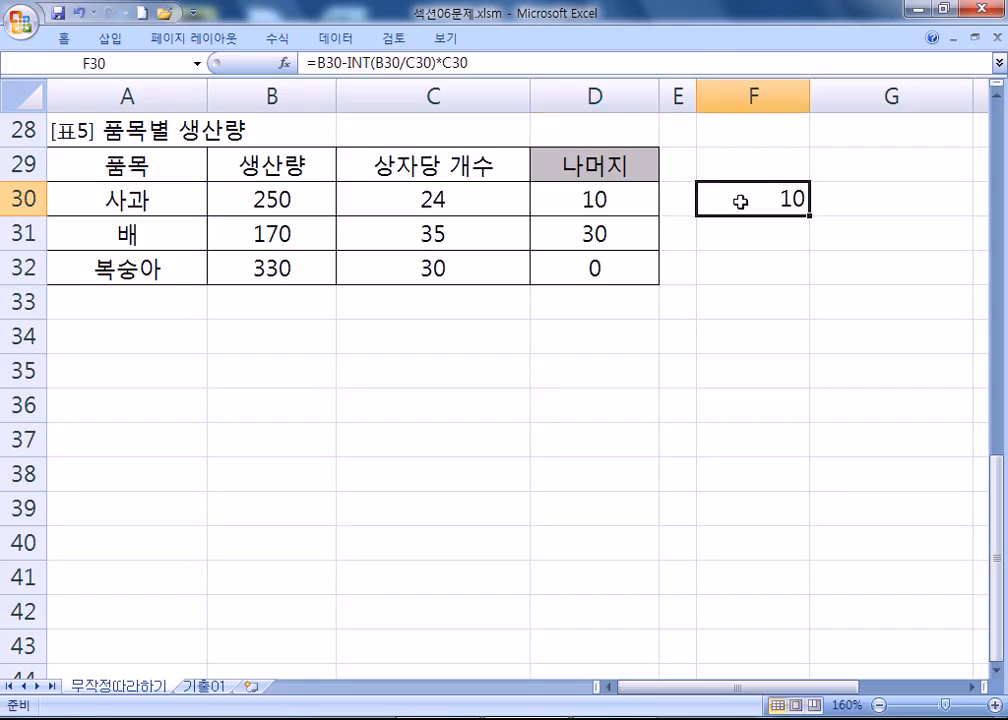
pyautogui.moveTo(476, 61); pyautogui.dragTo(307, 62)
pyautogui.hotkey('ctrl', 'c')
pyautogui.hotkey('alt', 'Tab')
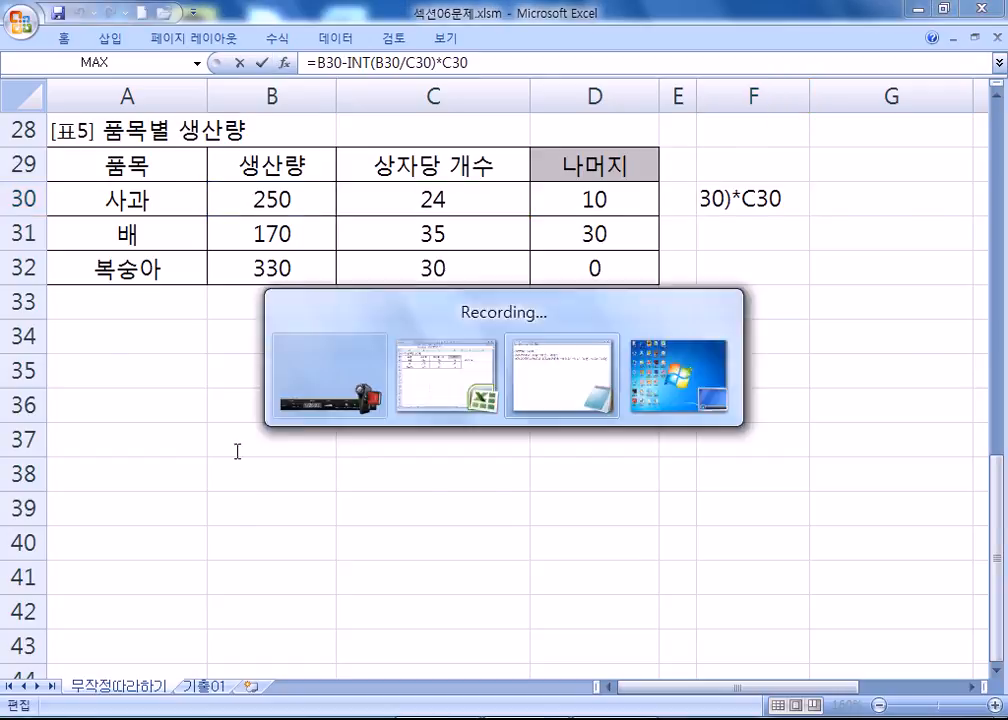
pyautogui.hotkey('ctrl', 'v')
pyautogui.scroll(-2, 459, 457)
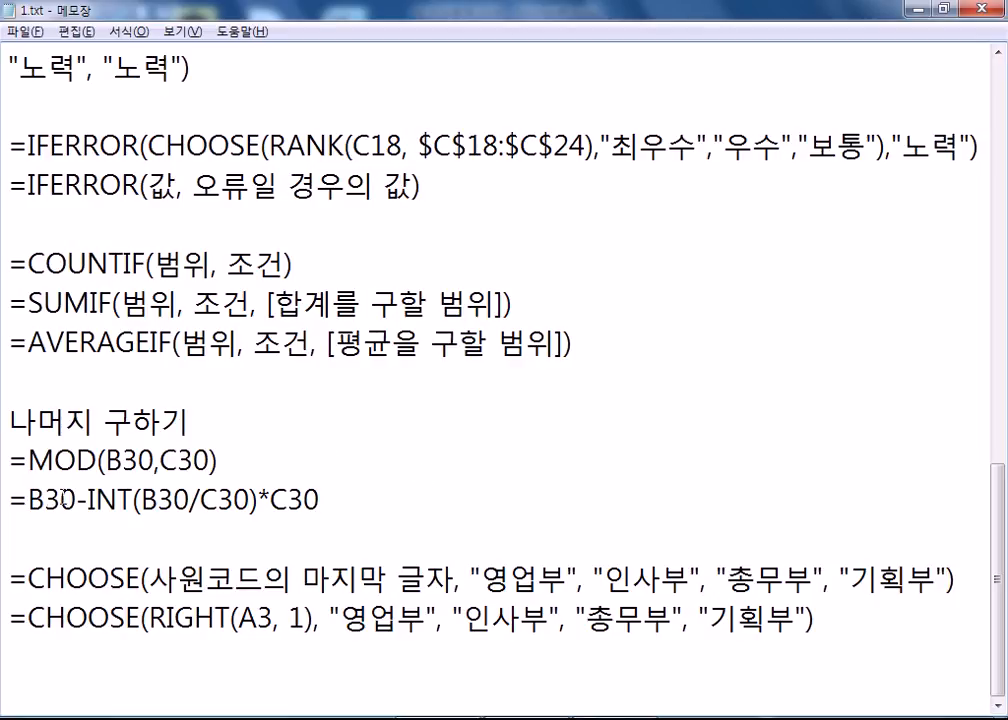
# Step: Highlight the INT-based remainder formula in the notes and compare it with the MOD formula above it
pyautogui.moveTo(12, 499); pyautogui.dragTo(367, 502)
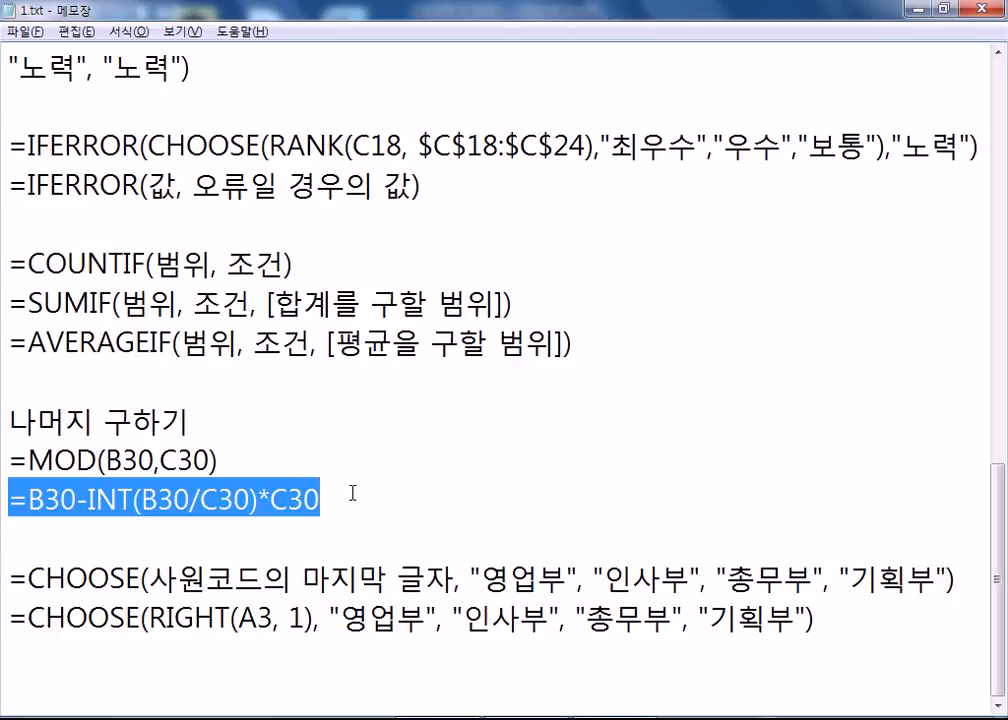
pyautogui.click(283, 497)
pyautogui.click(272, 464)
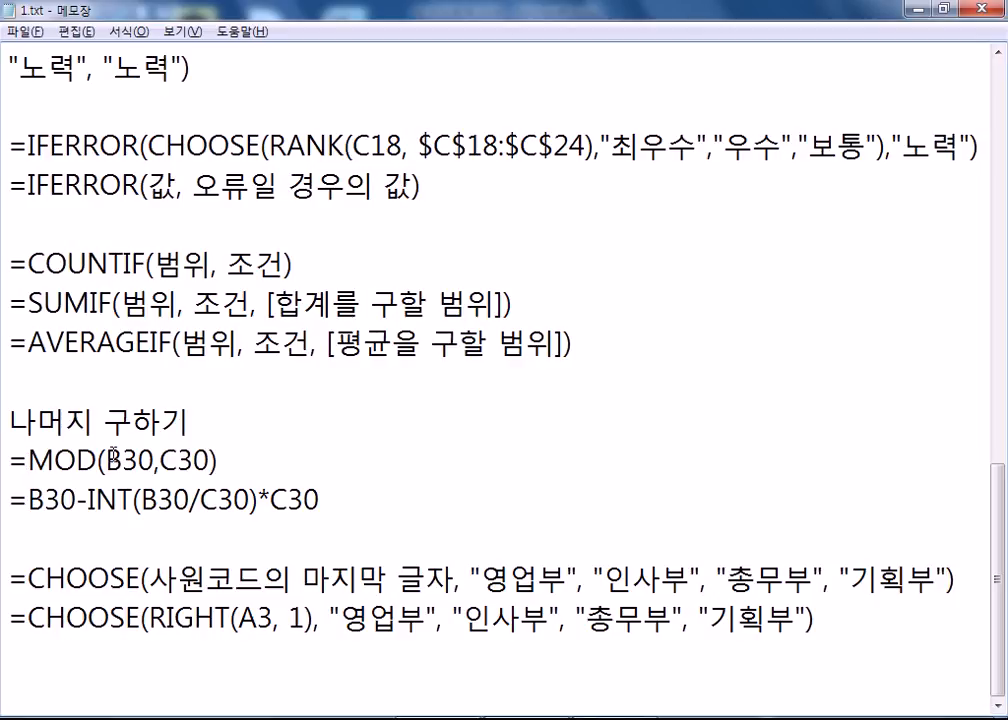
pyautogui.click(306, 534)
pyautogui.click(259, 659)
pyautogui.press('Left')
pyautogui.press('Left')
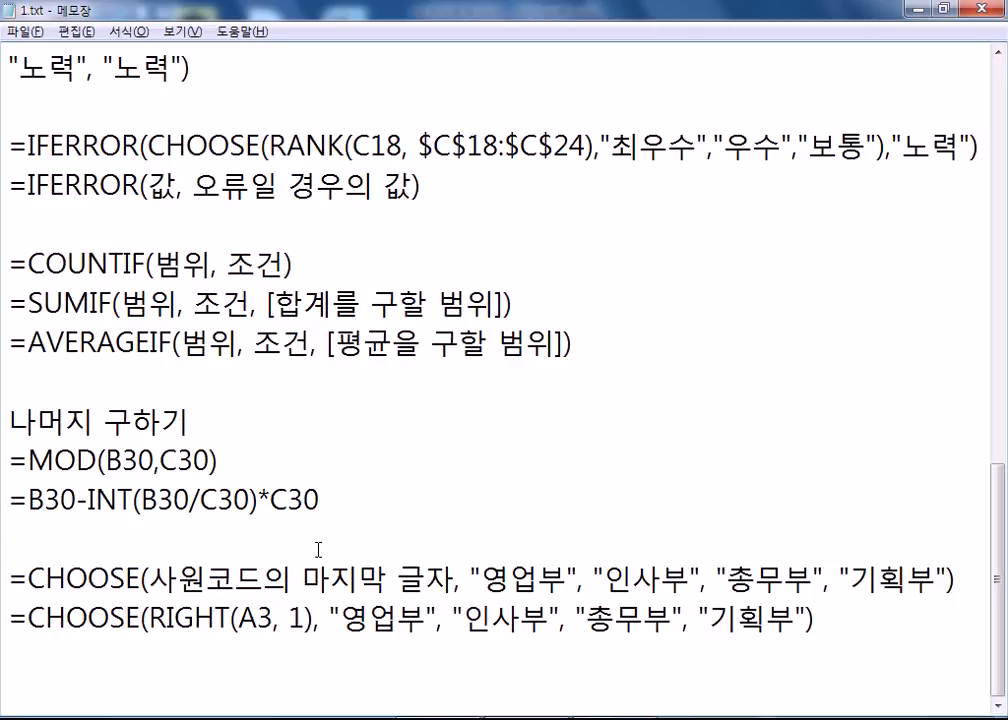